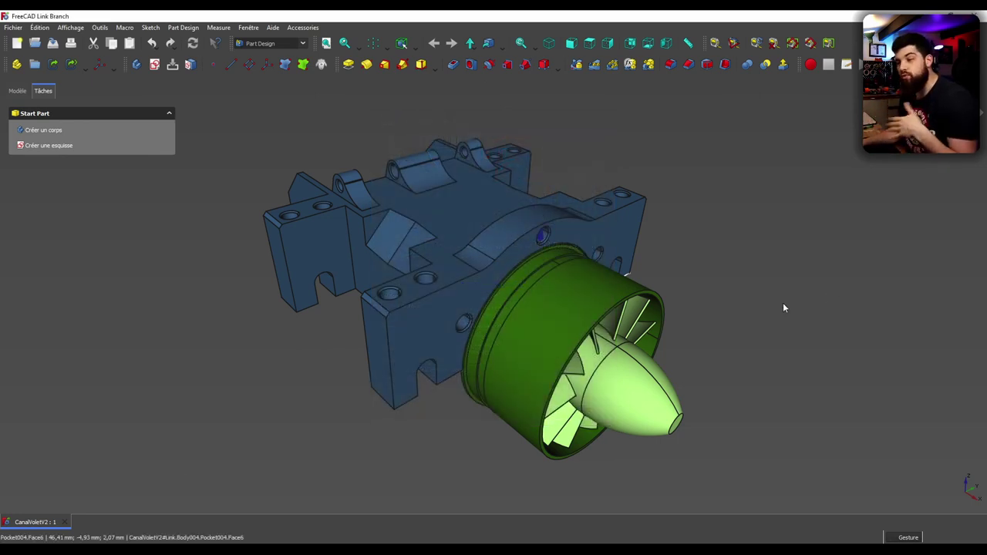
Orbit the fan assembly to inspect its top, mounting holes, underside and nose cone.
{"action": "mouse_move", "coordinate": [716, 390]}
{"action": "left_mouse_down"}
{"action": "mouse_move", "coordinate": [722, 348]}
{"action": "mouse_move", "coordinate": [727, 365]}
{"action": "mouse_move", "coordinate": [395, 388]}
{"action": "mouse_move", "coordinate": [624, 378]}
{"action": "mouse_move", "coordinate": [440, 393]}
{"action": "mouse_move", "coordinate": [380, 321]}
{"action": "left_mouse_up"}
{"action": "scroll", "coordinate": [727, 366], "scroll_direction": "down", "scroll_amount": 3}
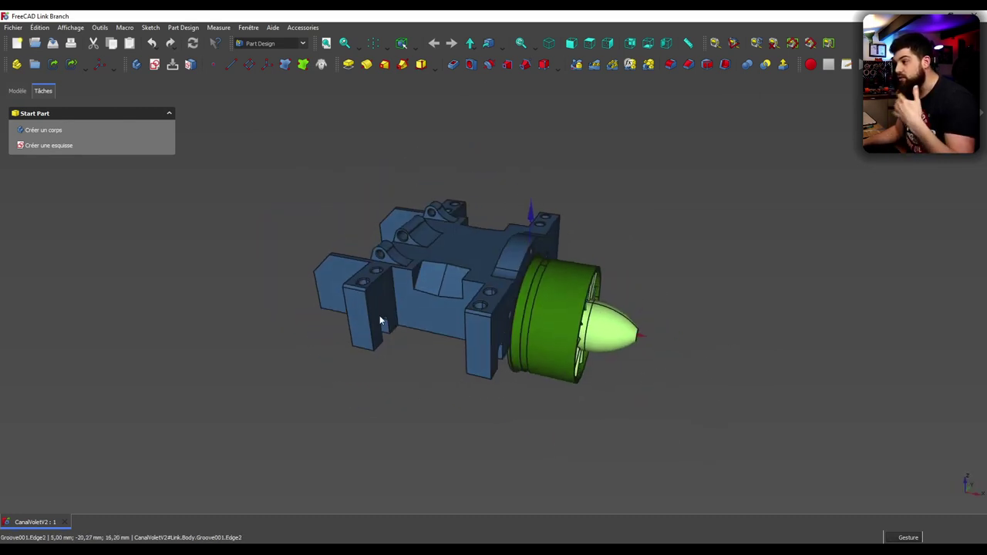
{"action": "mouse_move", "coordinate": [679, 301]}
{"action": "left_mouse_down"}
{"action": "mouse_move", "coordinate": [707, 293]}
{"action": "mouse_move", "coordinate": [686, 320]}
{"action": "mouse_move", "coordinate": [712, 402]}
{"action": "mouse_move", "coordinate": [412, 447]}
{"action": "mouse_move", "coordinate": [544, 391]}
{"action": "mouse_move", "coordinate": [575, 298]}
{"action": "left_mouse_up"}
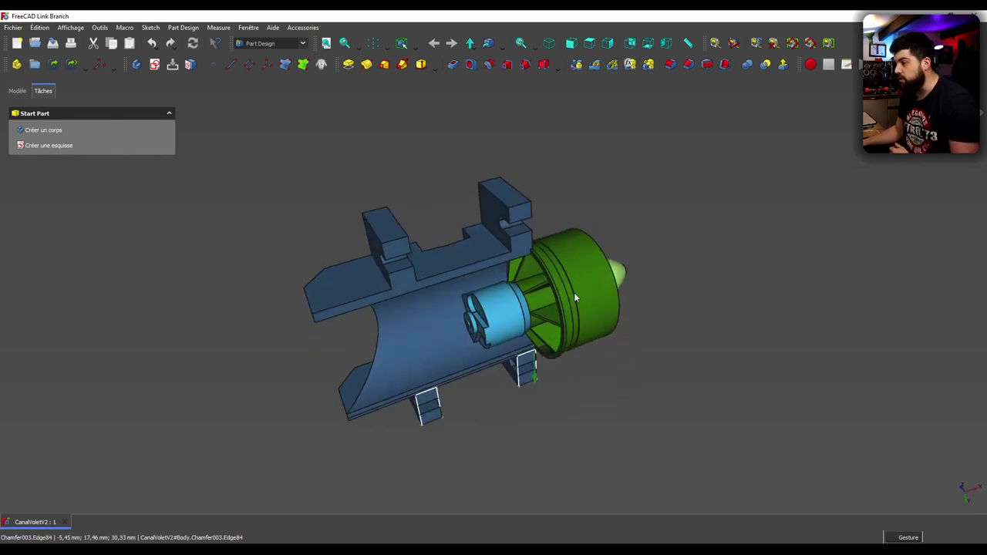
{"action": "left_click_drag", "start_coordinate": [689, 258], "coordinate": [292, 146]}
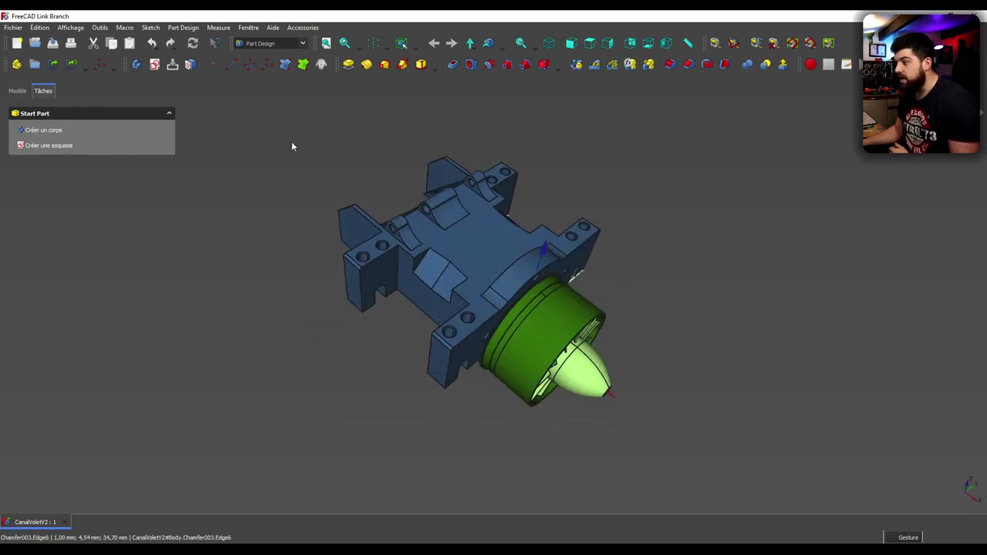
{"action": "mouse_move", "coordinate": [334, 396]}
{"action": "left_mouse_down"}
{"action": "mouse_move", "coordinate": [580, 410]}
{"action": "mouse_move", "coordinate": [342, 313]}
{"action": "left_mouse_up"}
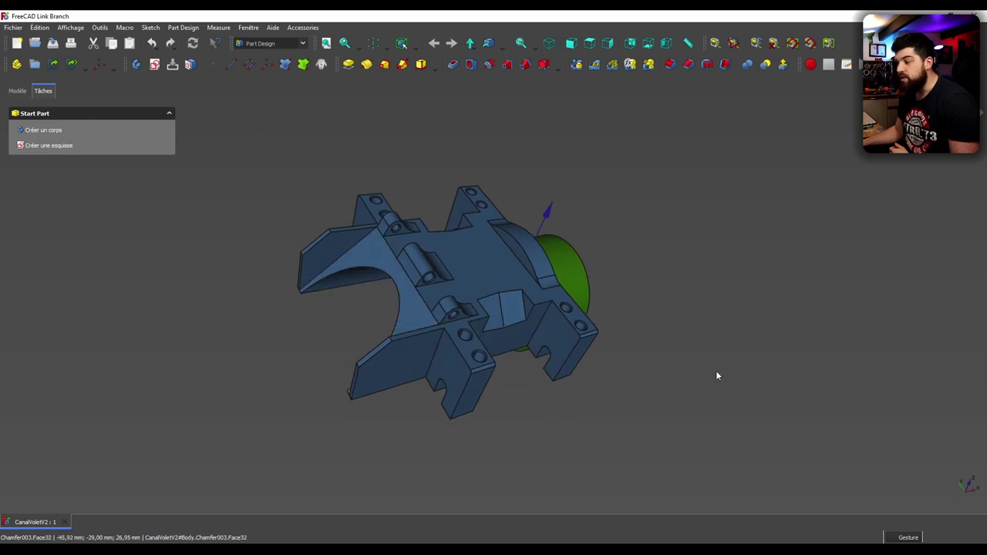
{"action": "left_click_drag", "start_coordinate": [717, 374], "coordinate": [648, 331]}
{"action": "mouse_move", "coordinate": [732, 344]}
{"action": "left_mouse_down"}
{"action": "mouse_move", "coordinate": [656, 213]}
{"action": "mouse_move", "coordinate": [555, 172]}
{"action": "mouse_move", "coordinate": [699, 316]}
{"action": "mouse_move", "coordinate": [673, 372]}
{"action": "left_mouse_up"}
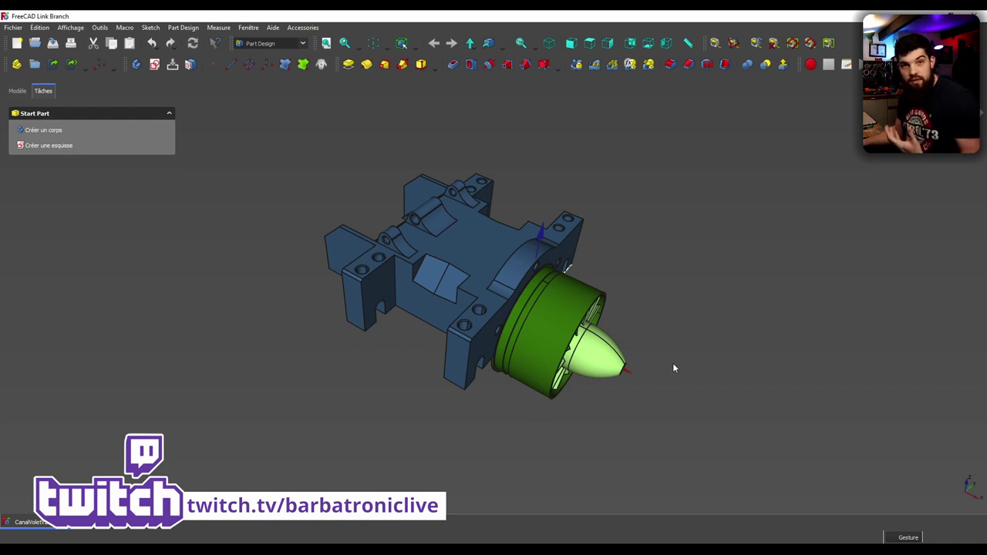
{"action": "mouse_move", "coordinate": [689, 297]}
{"action": "left_mouse_down"}
{"action": "mouse_move", "coordinate": [664, 302]}
{"action": "mouse_move", "coordinate": [665, 283]}
{"action": "mouse_move", "coordinate": [517, 397]}
{"action": "left_mouse_up"}
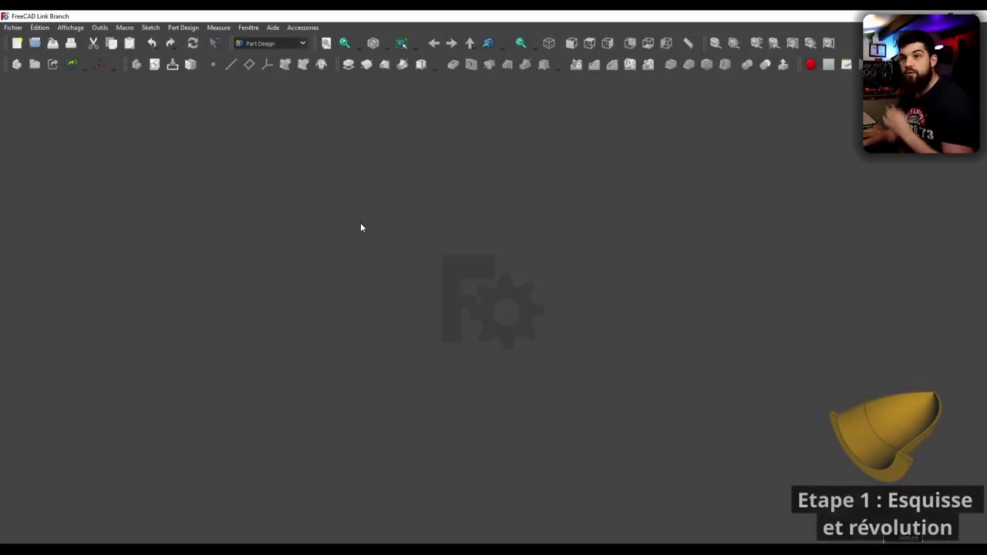
Create a new Sans nom document in Part Design with the Modèle tree showing.
{"action": "left_click", "coordinate": [18, 44]}
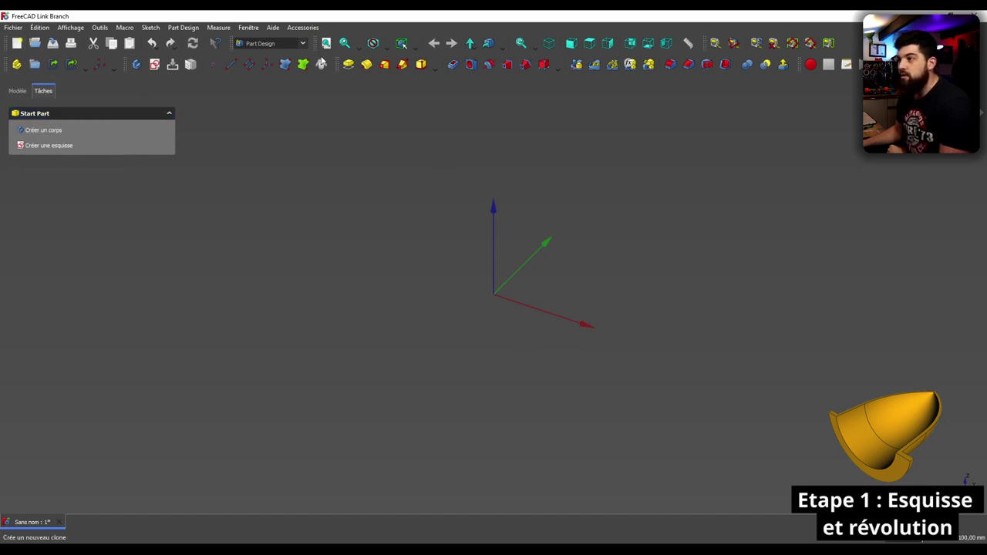
{"action": "left_click", "coordinate": [304, 45]}
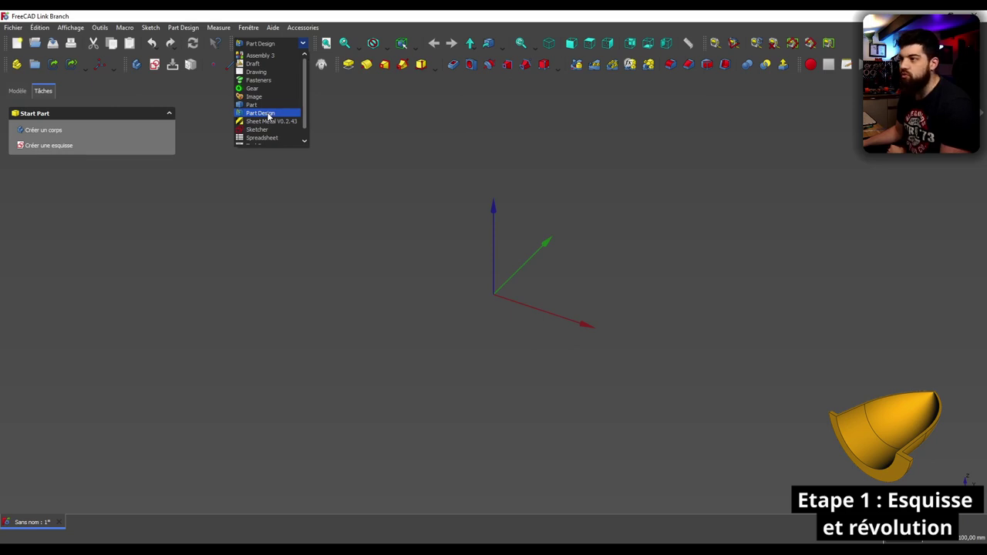
{"action": "left_click", "coordinate": [269, 115]}
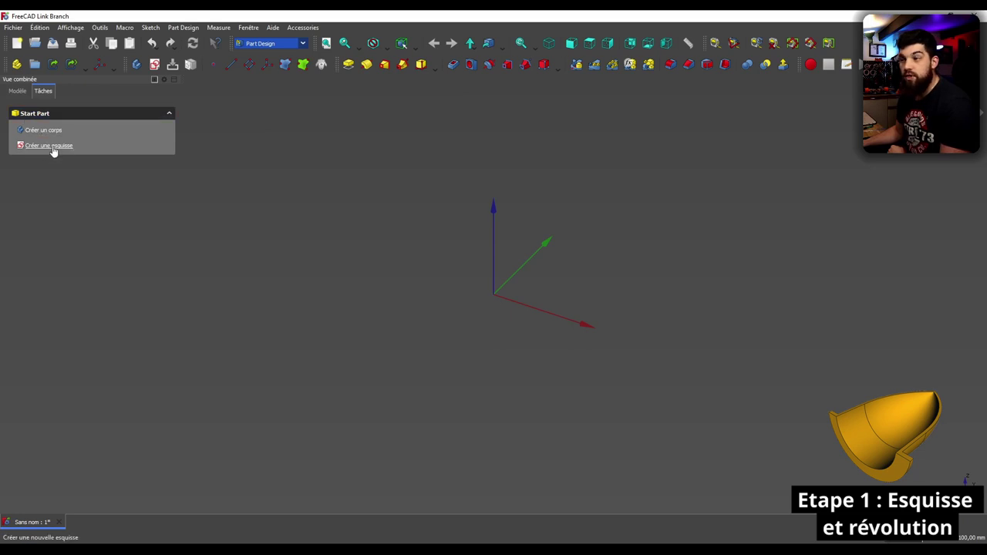
{"action": "left_click", "coordinate": [17, 91]}
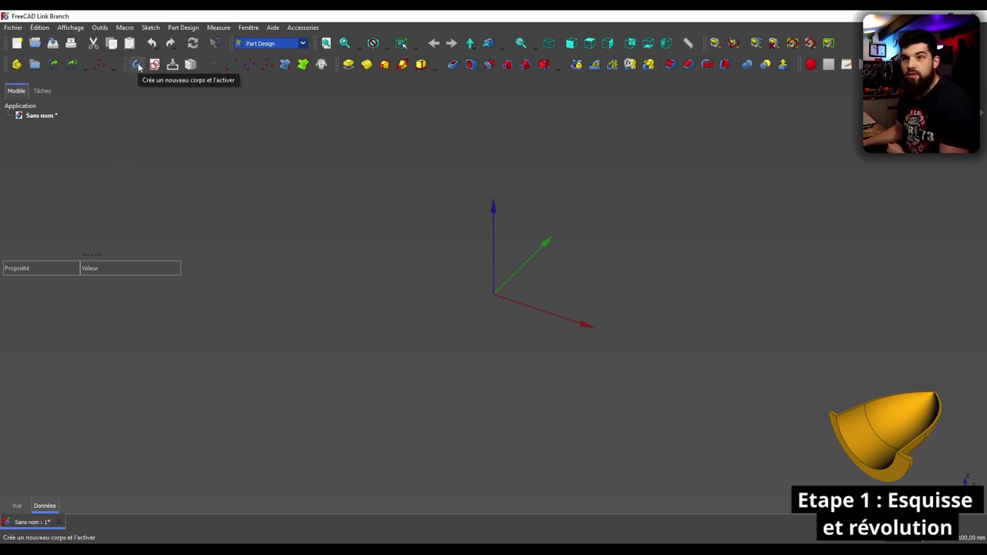
Create a Body, briefly show and hide its Origin planes, then start a sketch on it.
{"action": "left_click", "coordinate": [42, 91]}
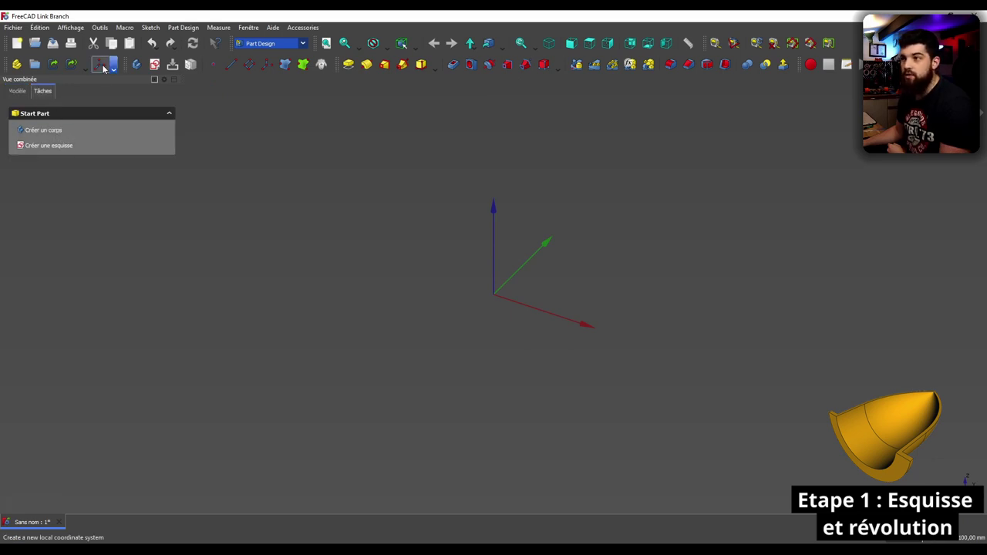
{"action": "left_click", "coordinate": [136, 64]}
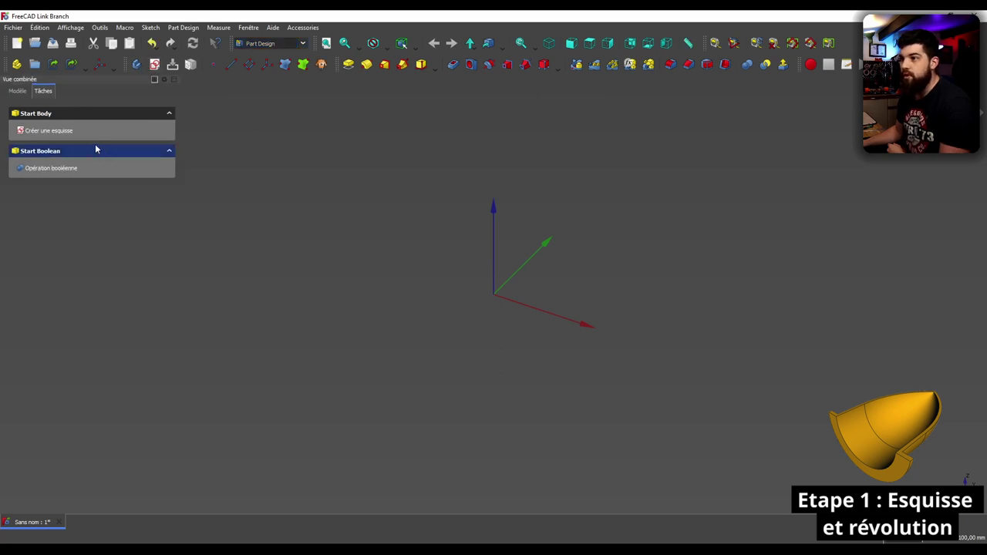
{"action": "left_click", "coordinate": [17, 90]}
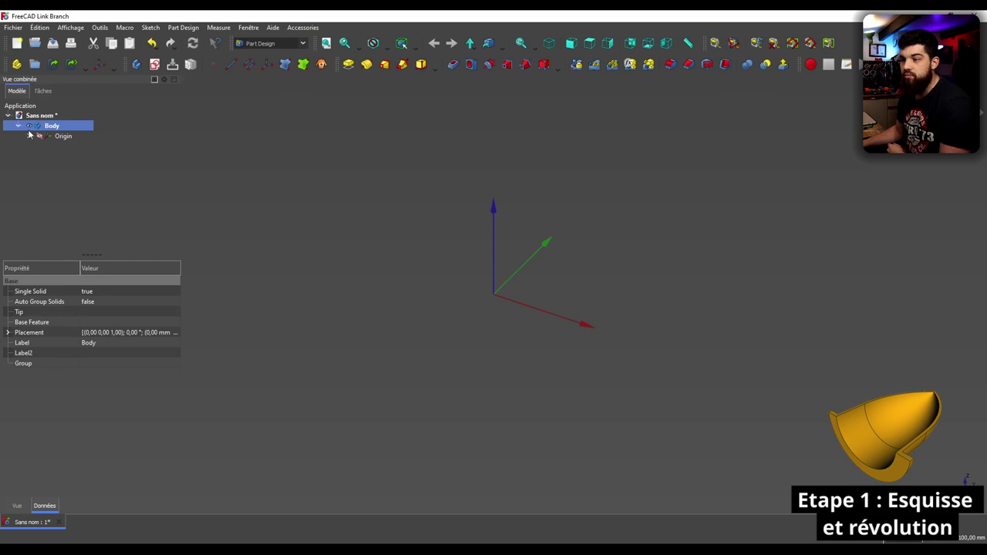
{"action": "left_click", "coordinate": [61, 138]}
{"action": "left_click", "coordinate": [41, 137]}
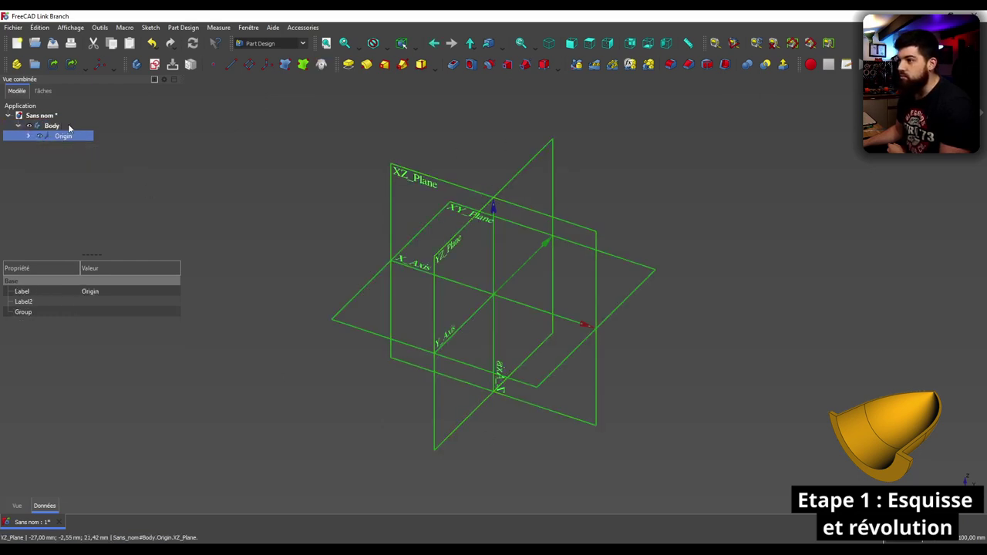
{"action": "left_click", "coordinate": [37, 137]}
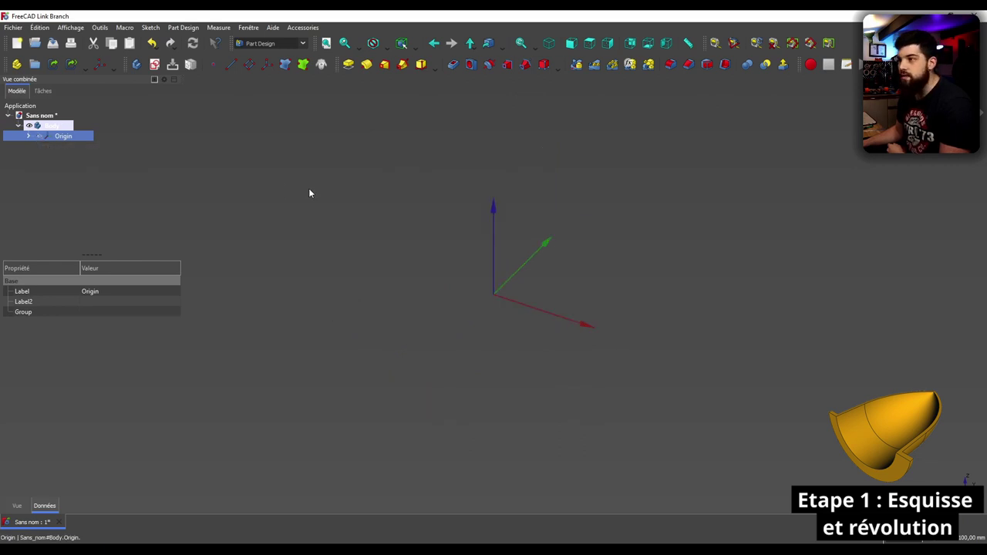
{"action": "left_click", "coordinate": [104, 178]}
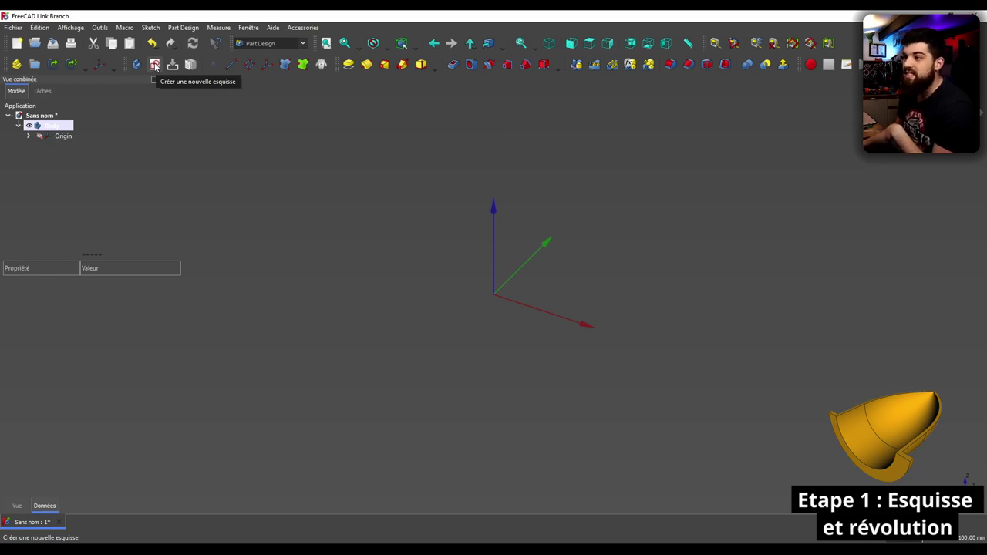
{"action": "left_click", "coordinate": [51, 126]}
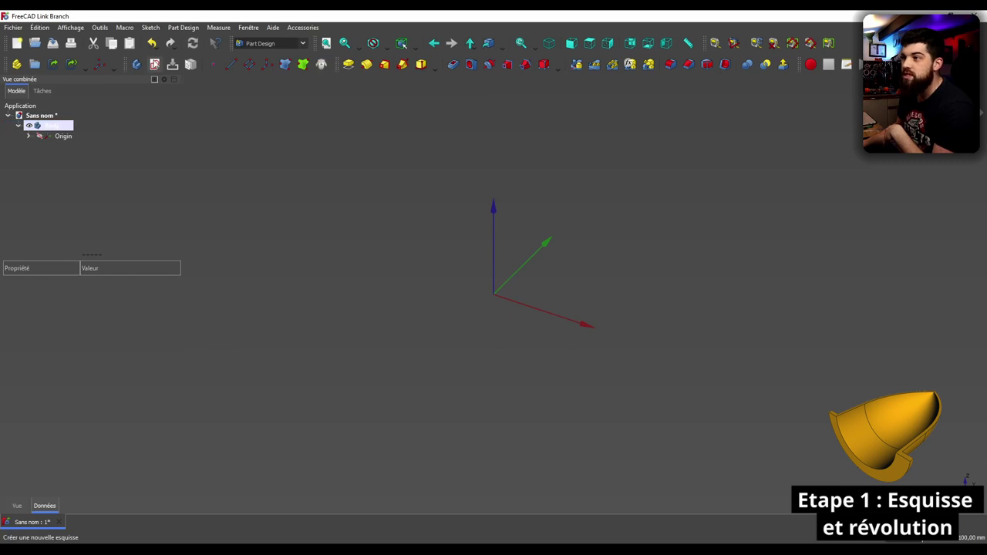
{"action": "left_click", "coordinate": [154, 64]}
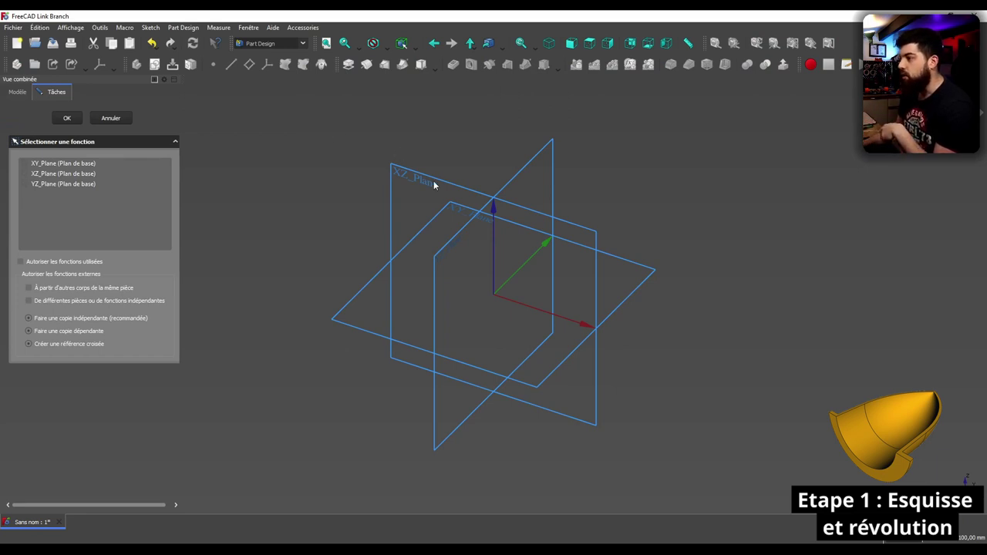
Place the new sketch on XY_Plane and confirm to enter the Sketcher.
{"action": "left_click", "coordinate": [426, 228]}
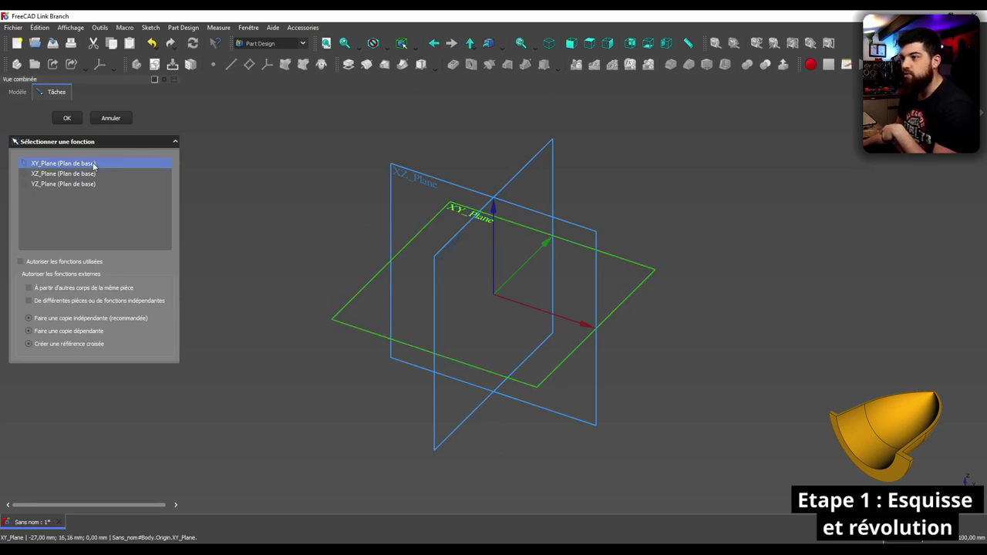
{"action": "left_click", "coordinate": [66, 118]}
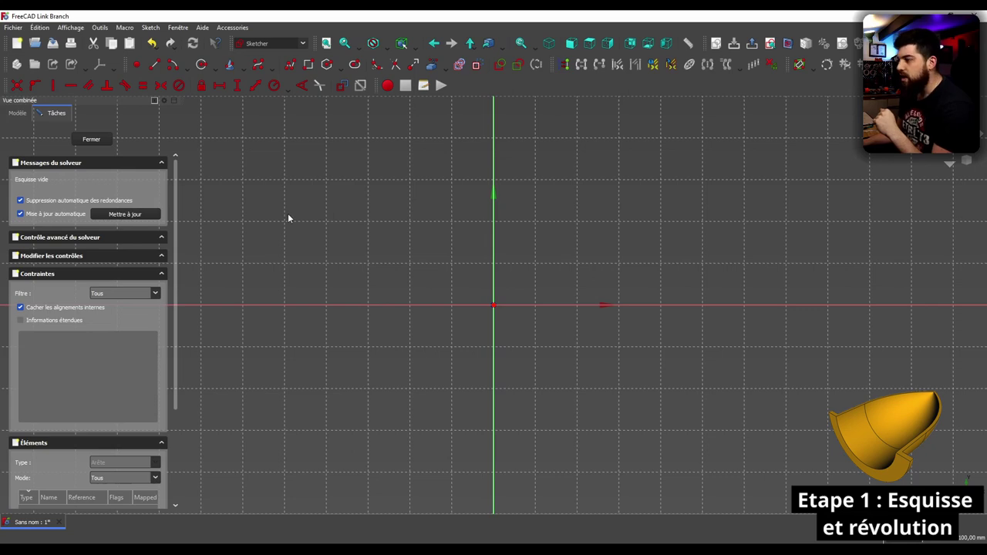
Zoom into the empty sketch and pick the Line tool.
{"action": "scroll", "coordinate": [362, 208], "scroll_direction": "down", "scroll_amount": 2}
{"action": "scroll", "coordinate": [523, 178], "scroll_direction": "up", "scroll_amount": 1}
{"action": "scroll", "coordinate": [521, 178], "scroll_direction": "up", "scroll_amount": 1}
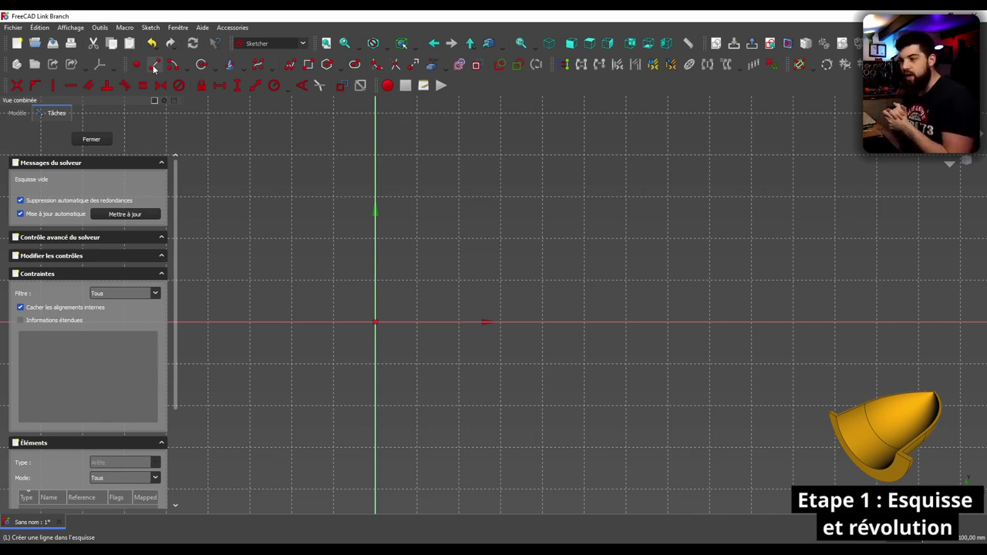
{"action": "left_click", "coordinate": [154, 68]}
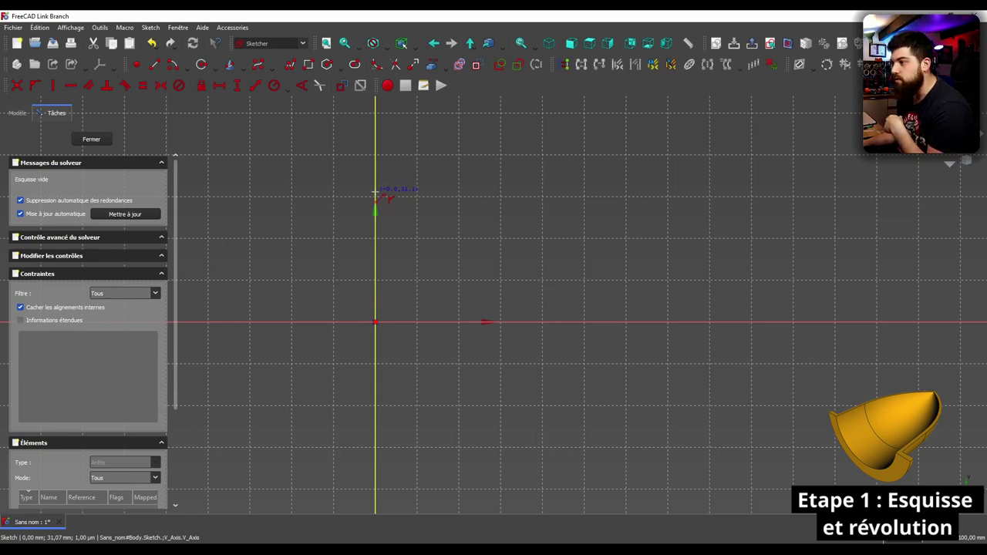
Draw a polyline up the vertical axis, across a short ledge, then down.
{"action": "left_click", "coordinate": [375, 191]}
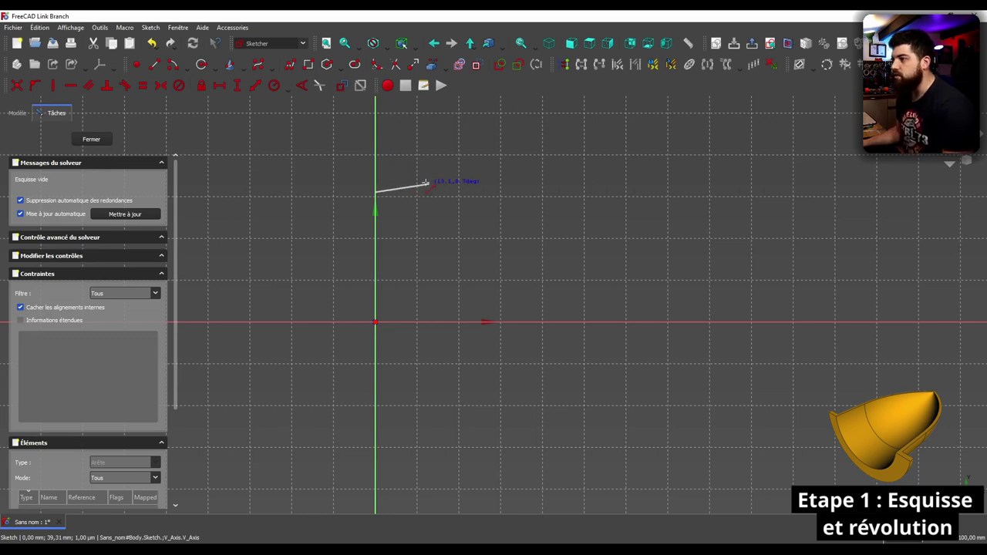
{"action": "left_click", "coordinate": [375, 143]}
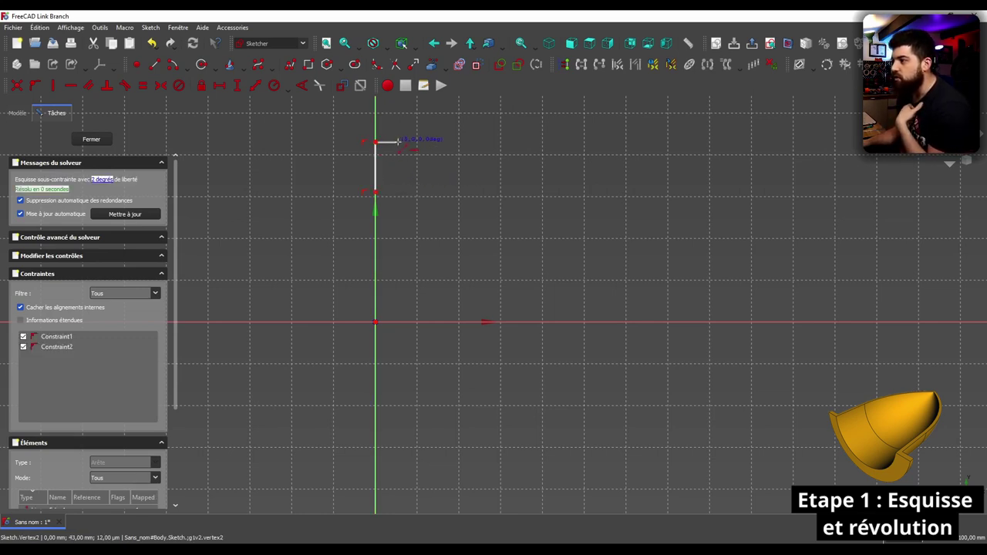
{"action": "left_click", "coordinate": [404, 143]}
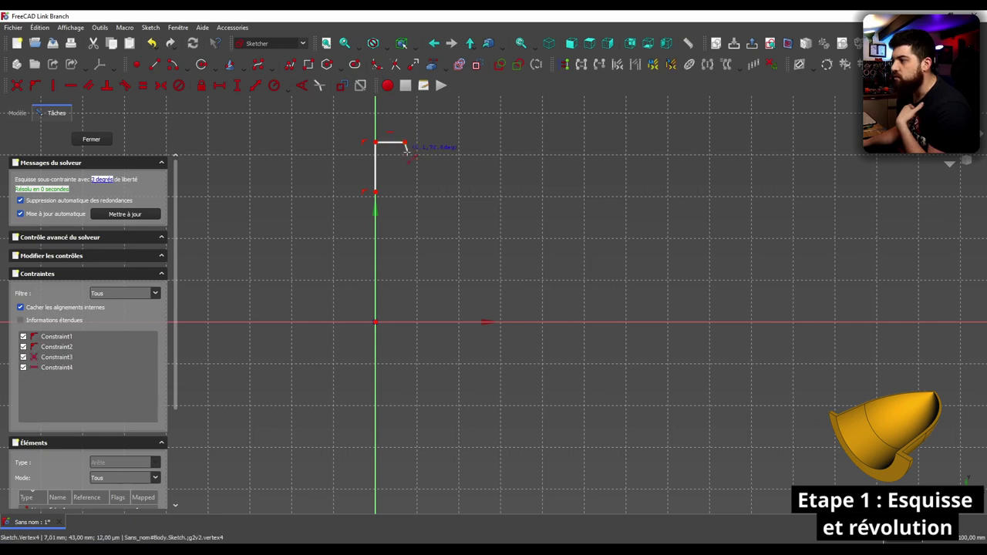
{"action": "left_click", "coordinate": [405, 172]}
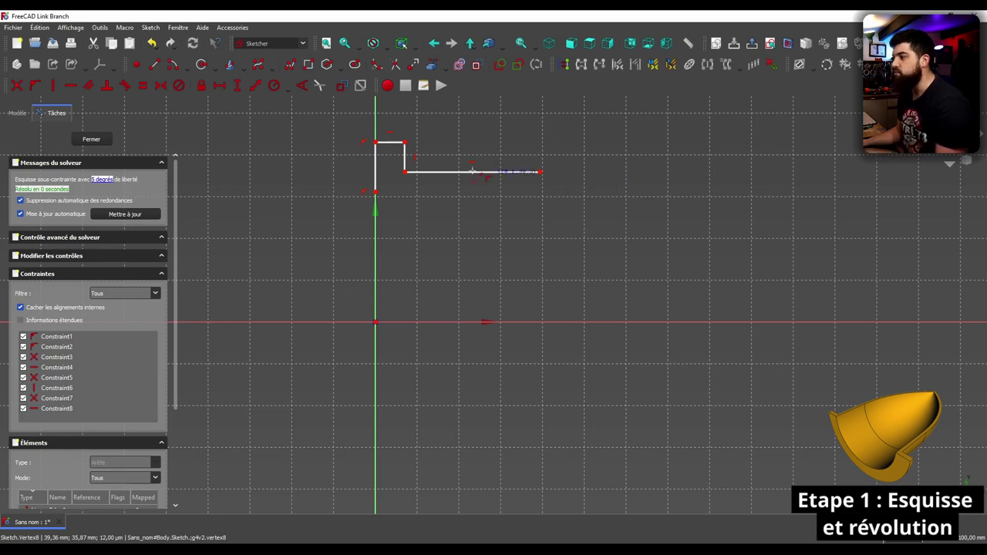
Add vertical and point-on-object constraints and lower the long horizontal edge slightly.
{"action": "scroll", "coordinate": [397, 153], "scroll_direction": "up", "scroll_amount": 2}
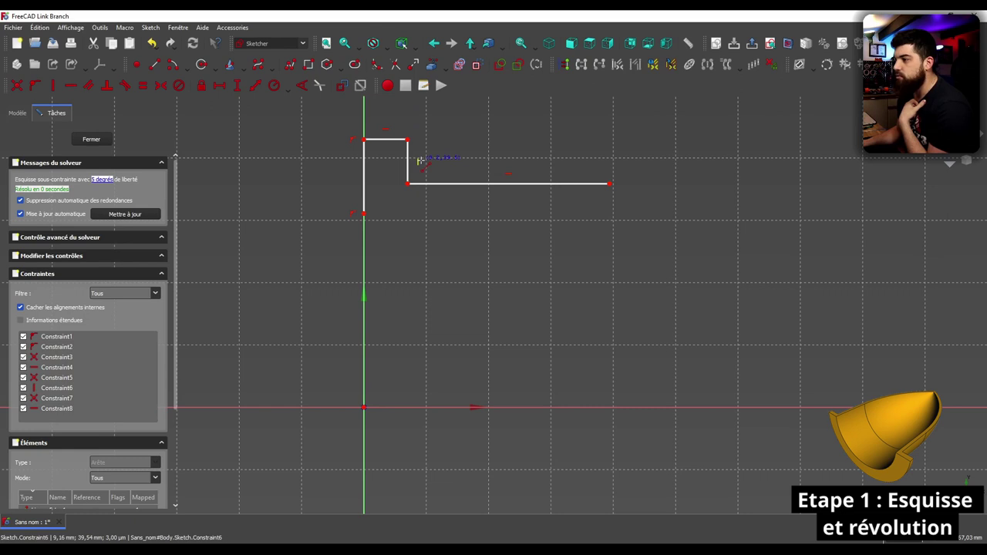
{"action": "left_click", "coordinate": [54, 88]}
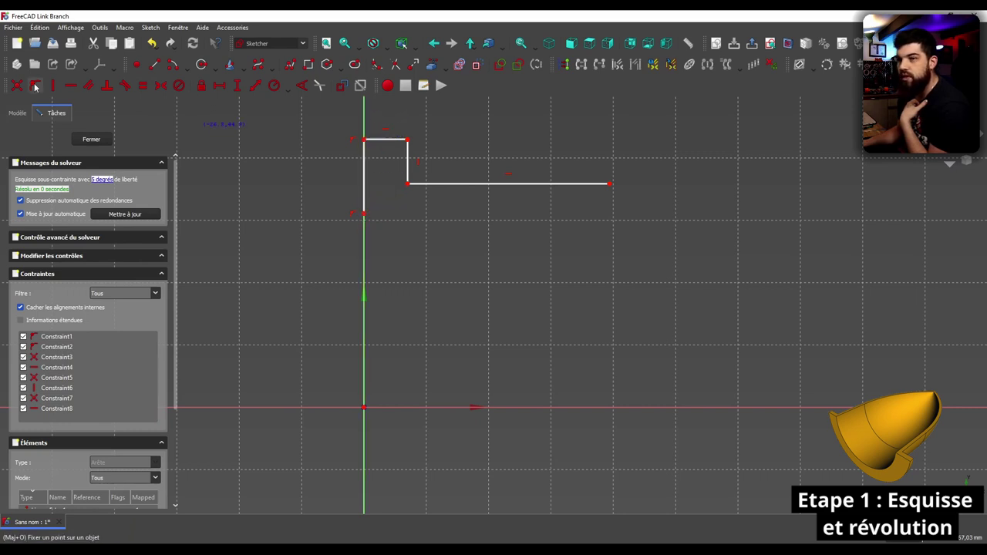
{"action": "left_click", "coordinate": [35, 87]}
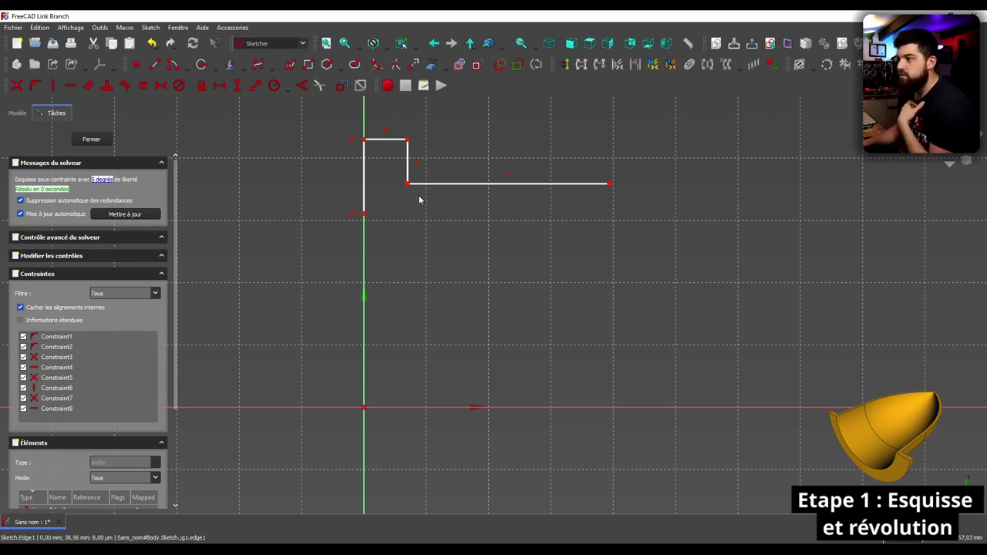
{"action": "scroll", "coordinate": [386, 173], "scroll_direction": "down", "scroll_amount": 1}
{"action": "mouse_move", "coordinate": [398, 187]}
{"action": "left_mouse_down"}
{"action": "mouse_move", "coordinate": [394, 202]}
{"action": "mouse_move", "coordinate": [425, 186]}
{"action": "mouse_move", "coordinate": [390, 185]}
{"action": "mouse_move", "coordinate": [409, 204]}
{"action": "mouse_move", "coordinate": [431, 171]}
{"action": "mouse_move", "coordinate": [379, 189]}
{"action": "mouse_move", "coordinate": [425, 191]}
{"action": "mouse_move", "coordinate": [402, 178]}
{"action": "mouse_move", "coordinate": [403, 188]}
{"action": "left_mouse_up"}
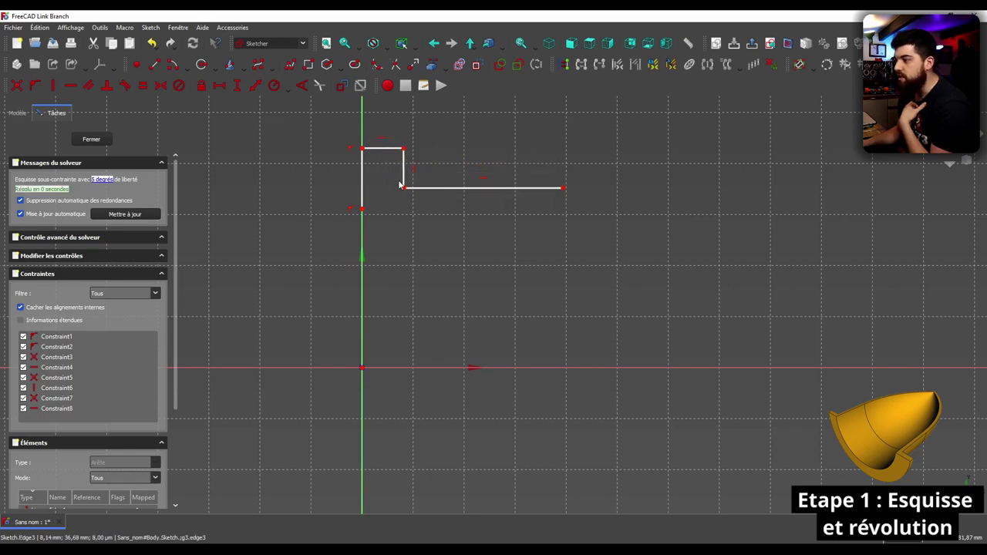
Draw the long lower horizontal line from the axis to close the stepped outline.
{"action": "middle_click_drag", "start_coordinate": [516, 166], "coordinate": [445, 176]}
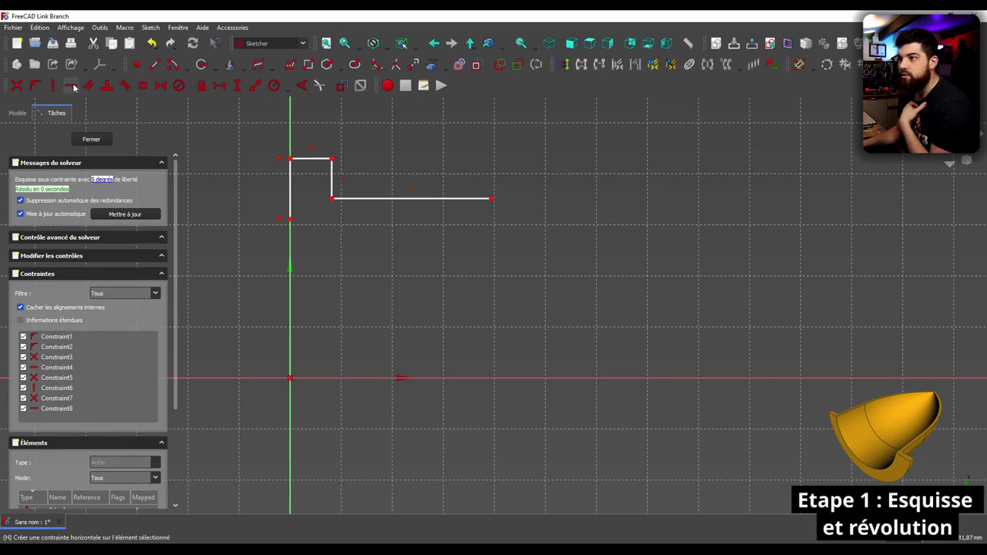
{"action": "left_click", "coordinate": [153, 67]}
{"action": "left_click", "coordinate": [290, 219]}
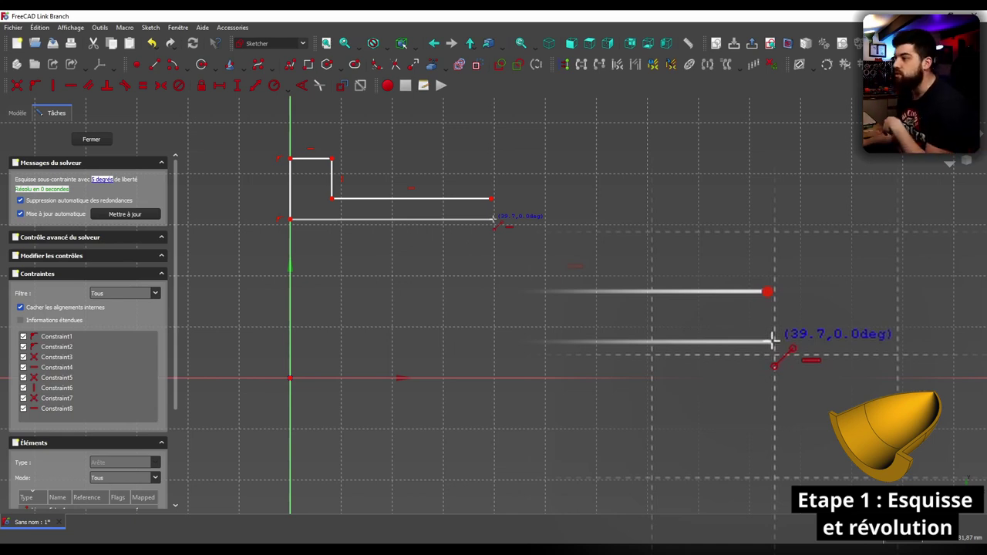
{"action": "left_click", "coordinate": [494, 219]}
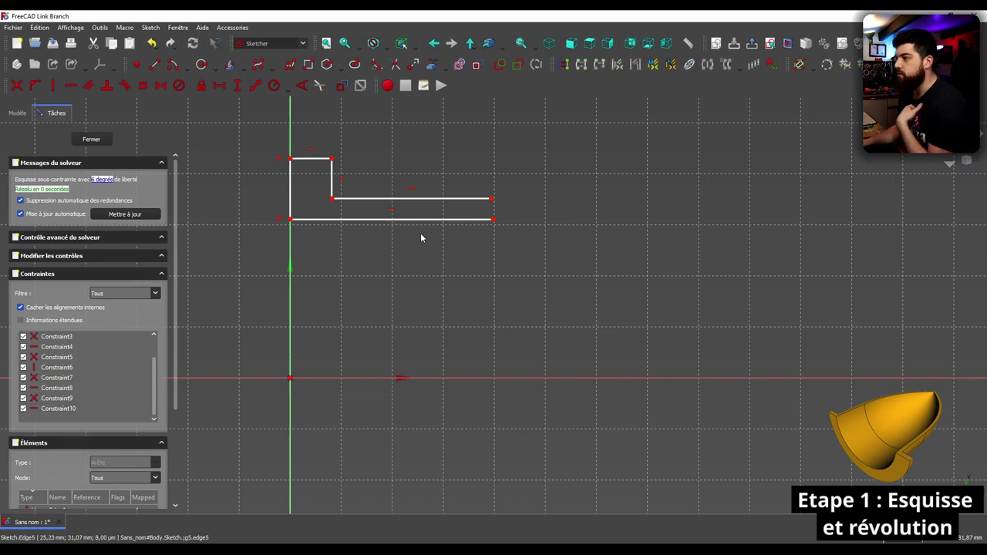
{"action": "scroll", "coordinate": [420, 233], "scroll_direction": "down", "scroll_amount": 3}
{"action": "scroll", "coordinate": [594, 259], "scroll_direction": "up", "scroll_amount": 1}
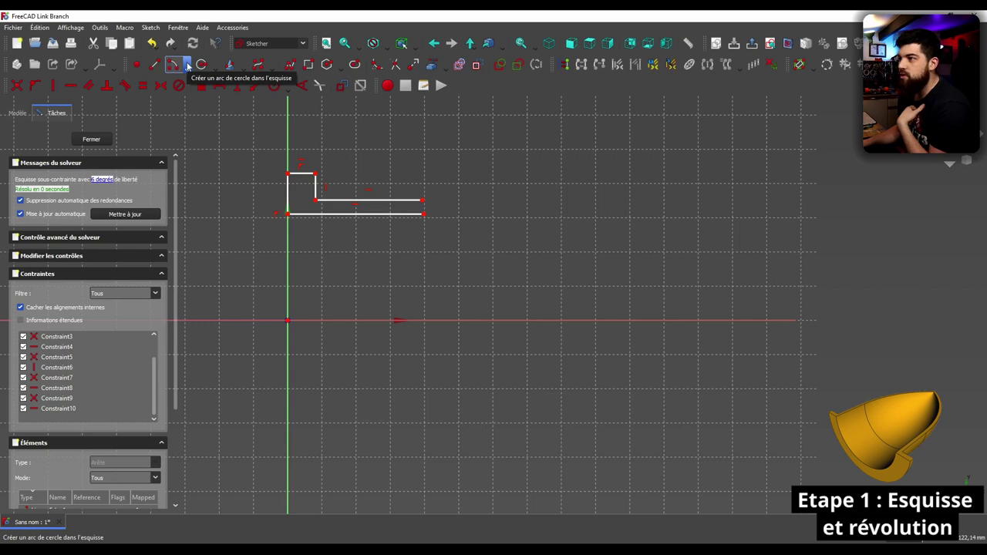
Choose the 'Points d'extrémité et point sur périmètre' arc mode, browsing other geometry dropdowns.
{"action": "left_click", "coordinate": [187, 66]}
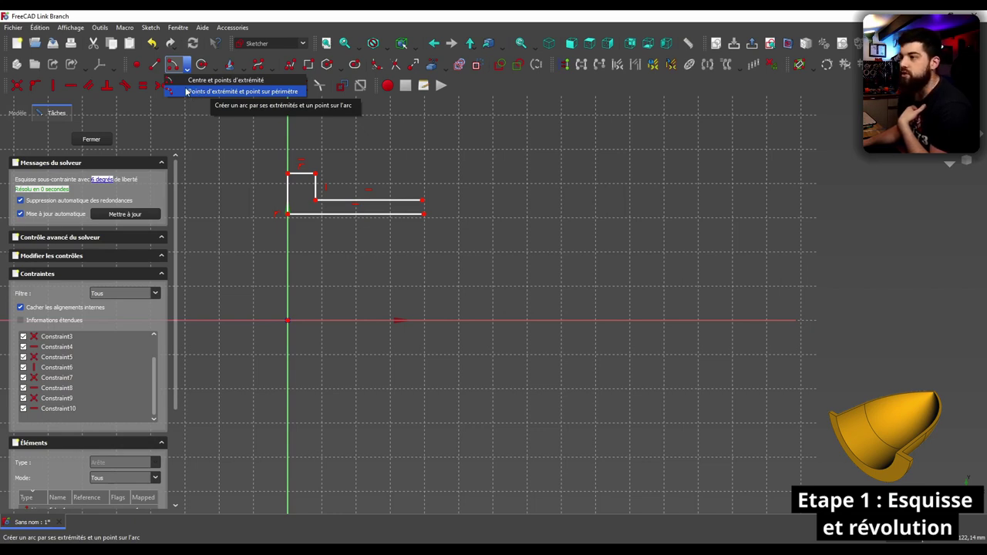
{"action": "left_click", "coordinate": [179, 91]}
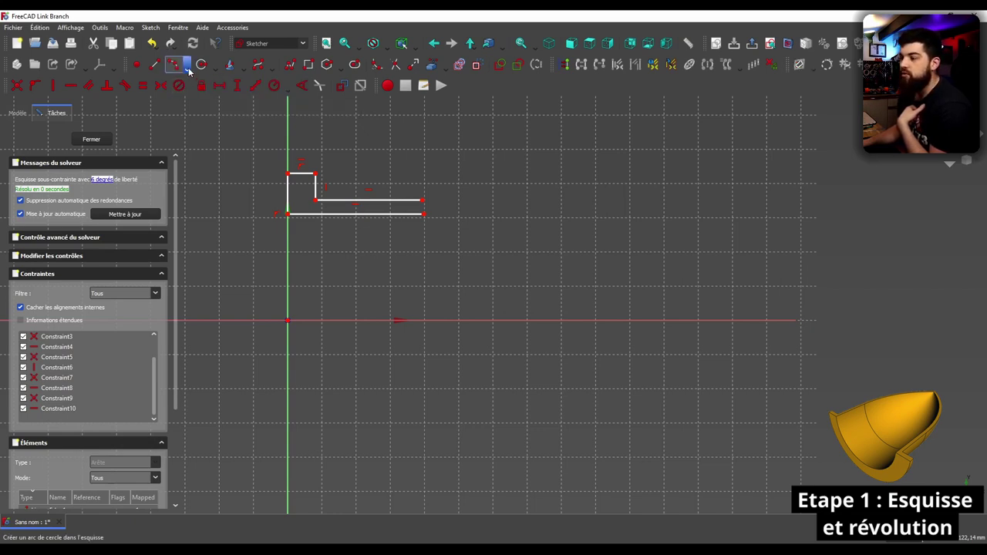
{"action": "left_click", "coordinate": [243, 68]}
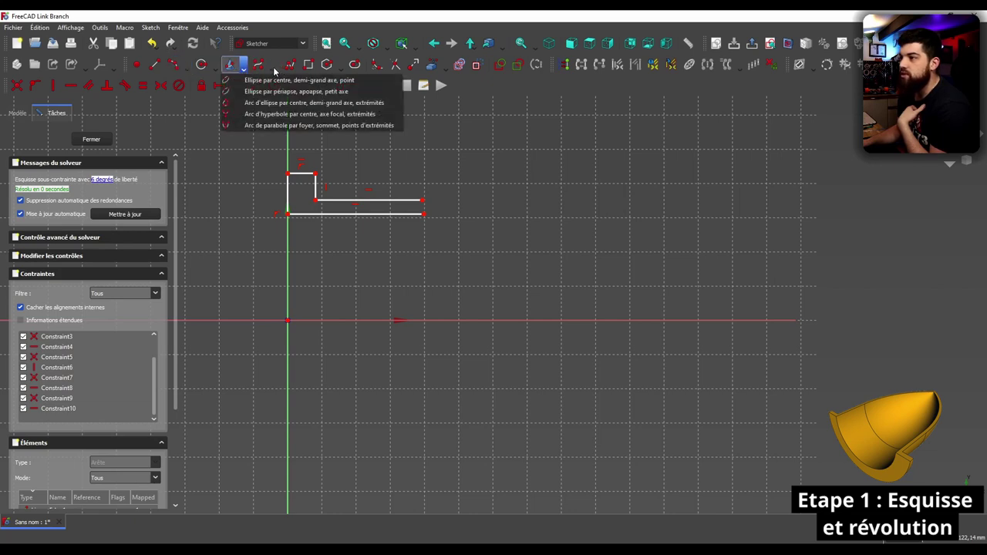
{"action": "left_click", "coordinate": [273, 69]}
{"action": "left_click", "coordinate": [343, 70]}
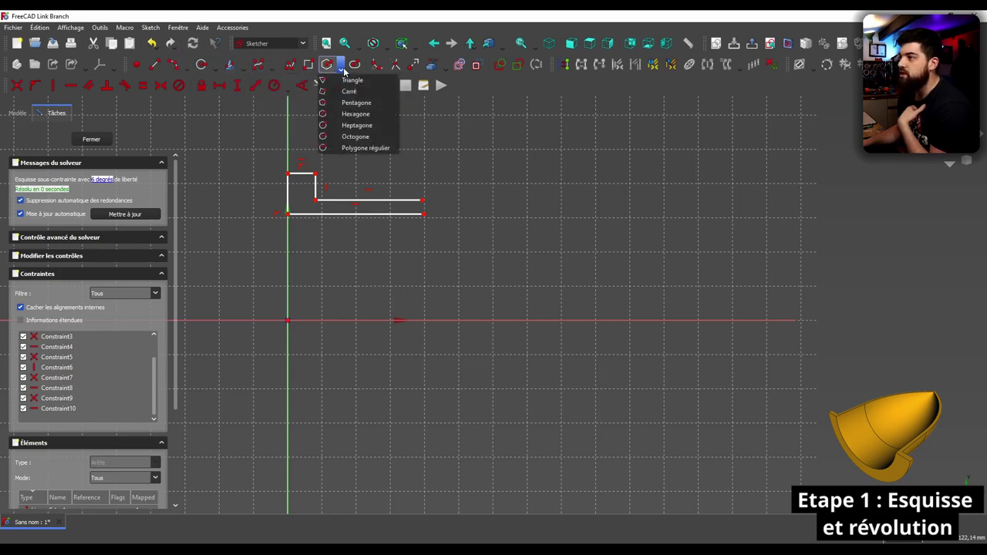
{"action": "left_click", "coordinate": [446, 68]}
{"action": "left_click", "coordinate": [446, 68]}
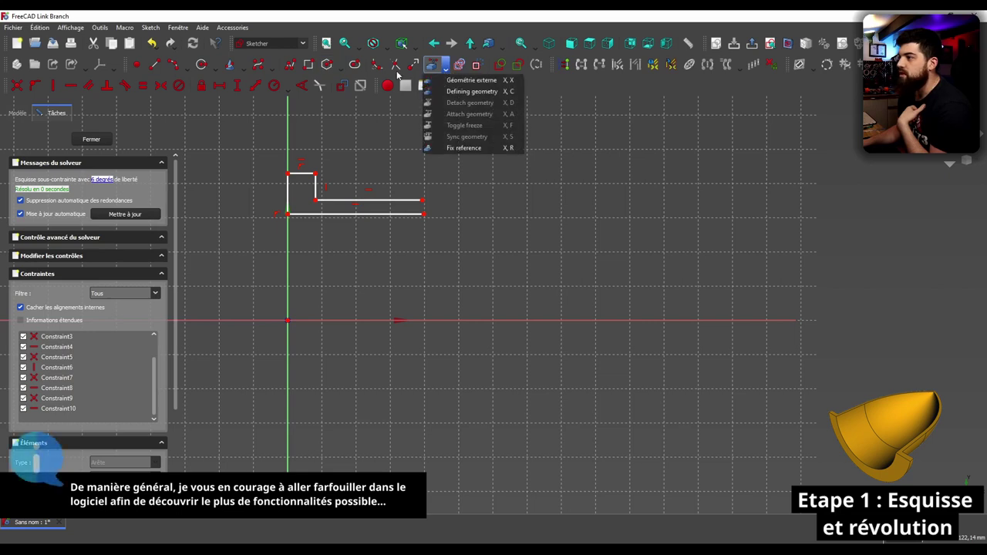
{"action": "left_click", "coordinate": [215, 70]}
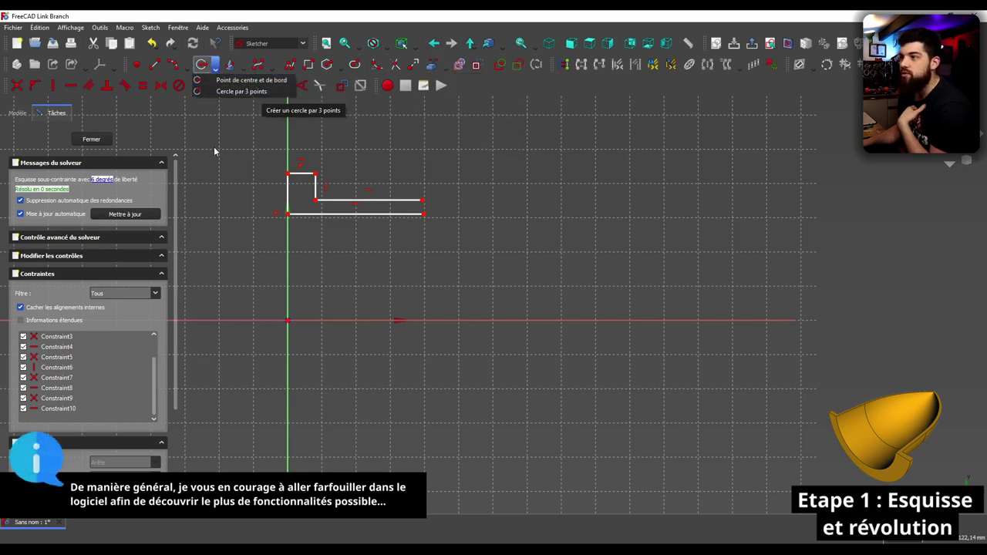
Draw two three-point arcs from the lower and upper line ends down to the horizontal axis.
{"action": "left_click", "coordinate": [175, 67]}
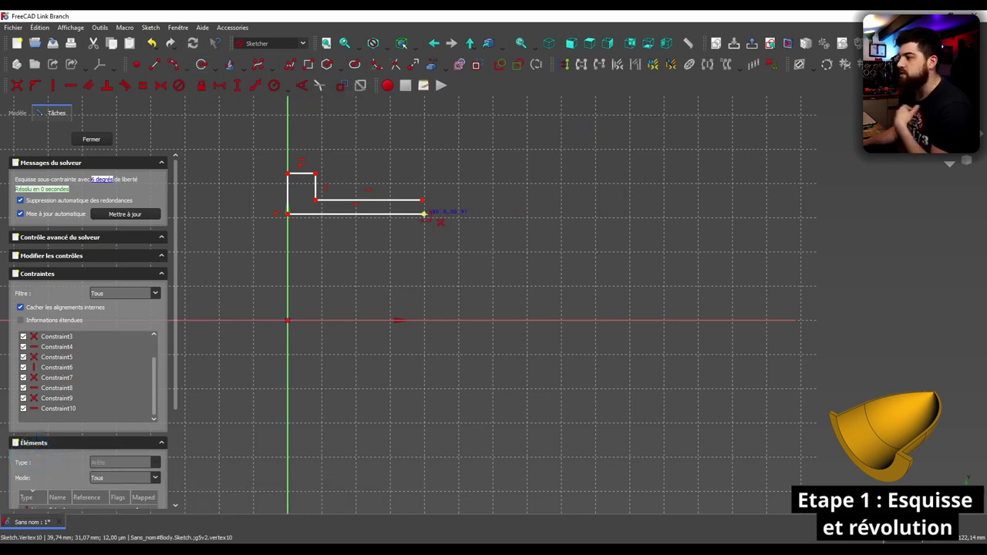
{"action": "left_click", "coordinate": [521, 255]}
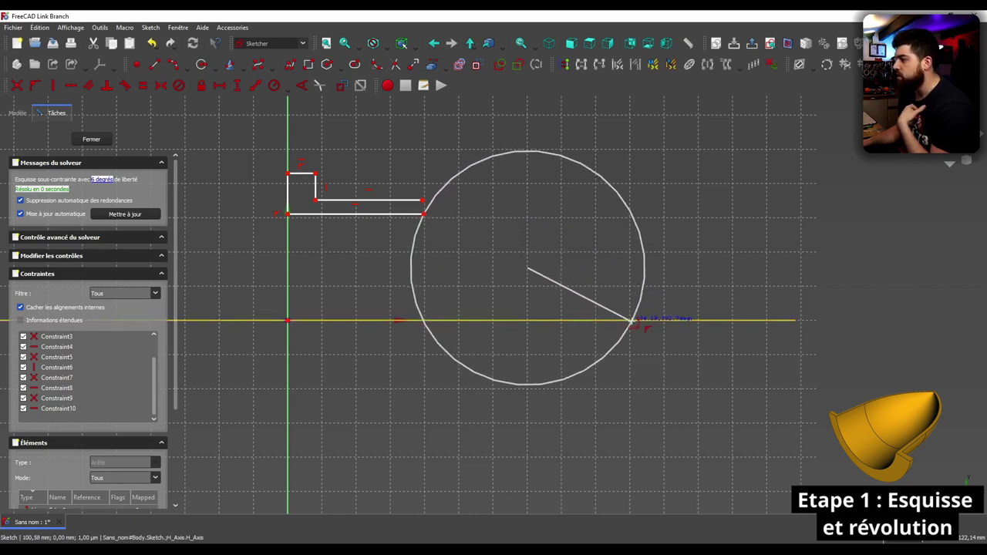
{"action": "left_click", "coordinate": [632, 320]}
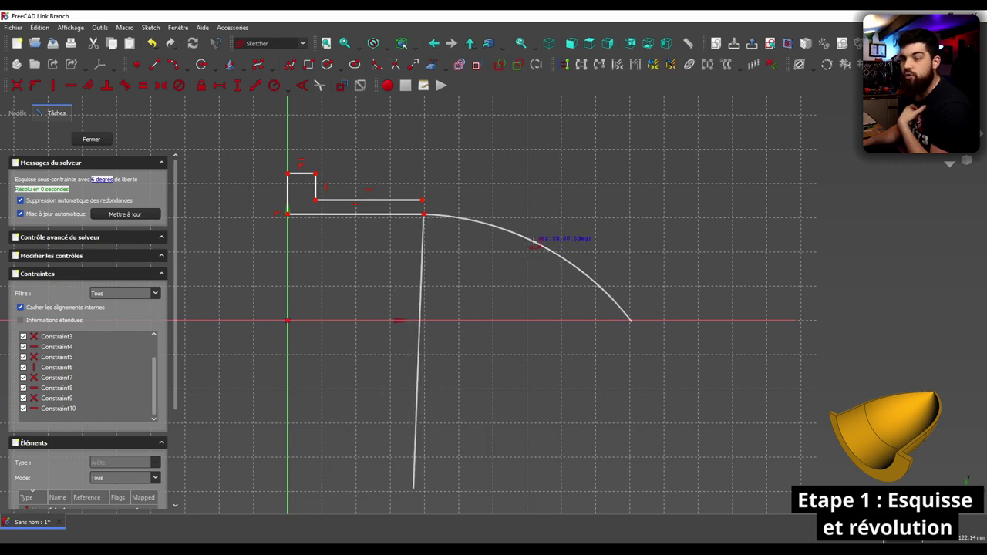
{"action": "left_click", "coordinate": [530, 242]}
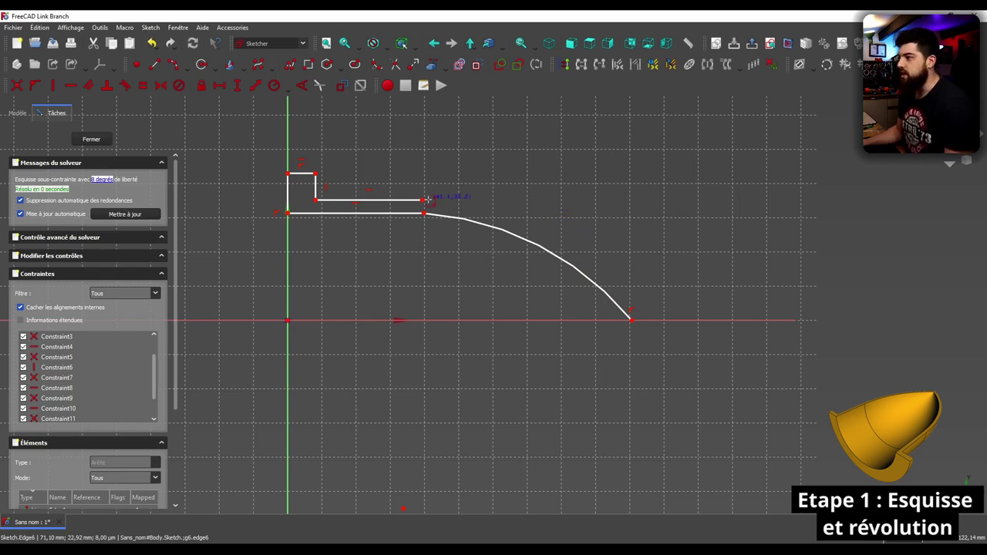
{"action": "left_click", "coordinate": [423, 201]}
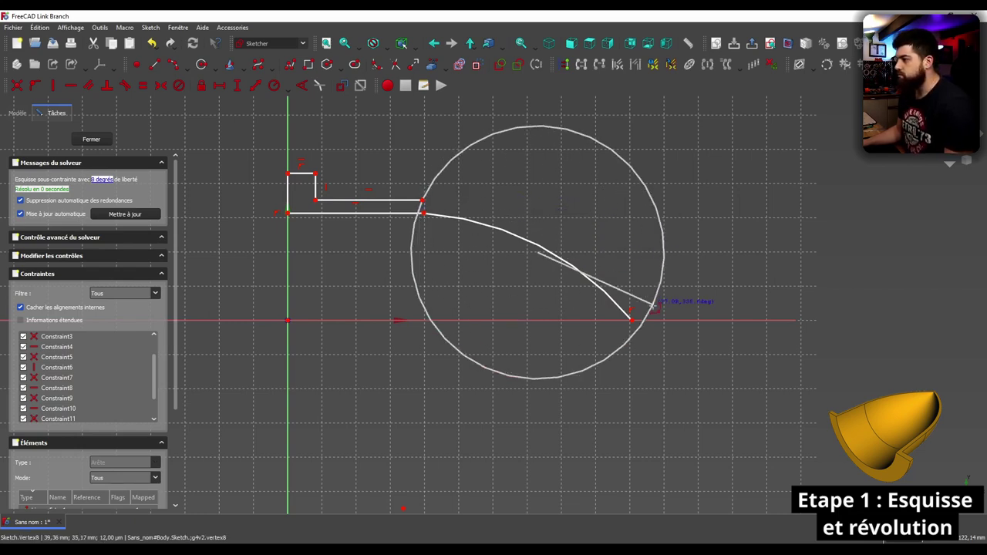
{"action": "left_click", "coordinate": [658, 318]}
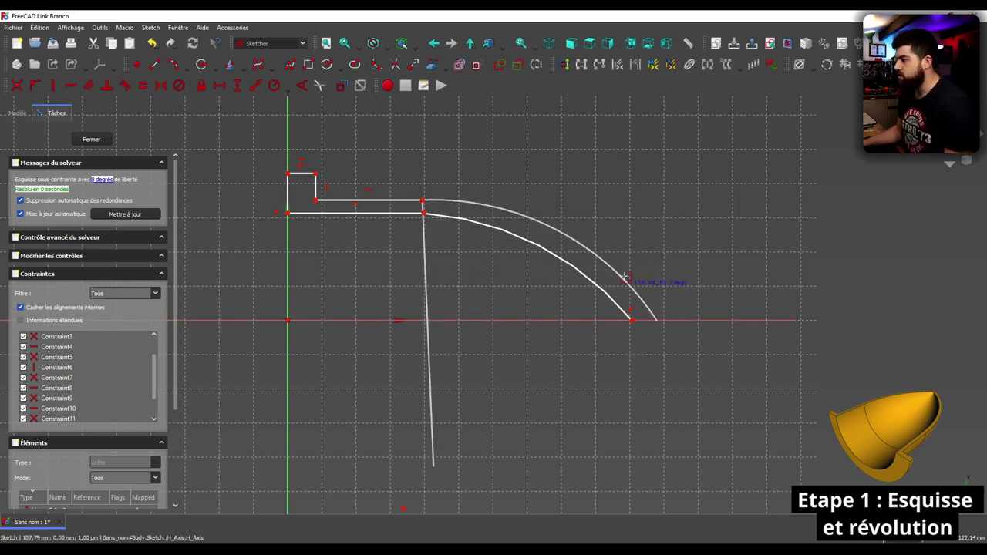
{"action": "left_click", "coordinate": [581, 238]}
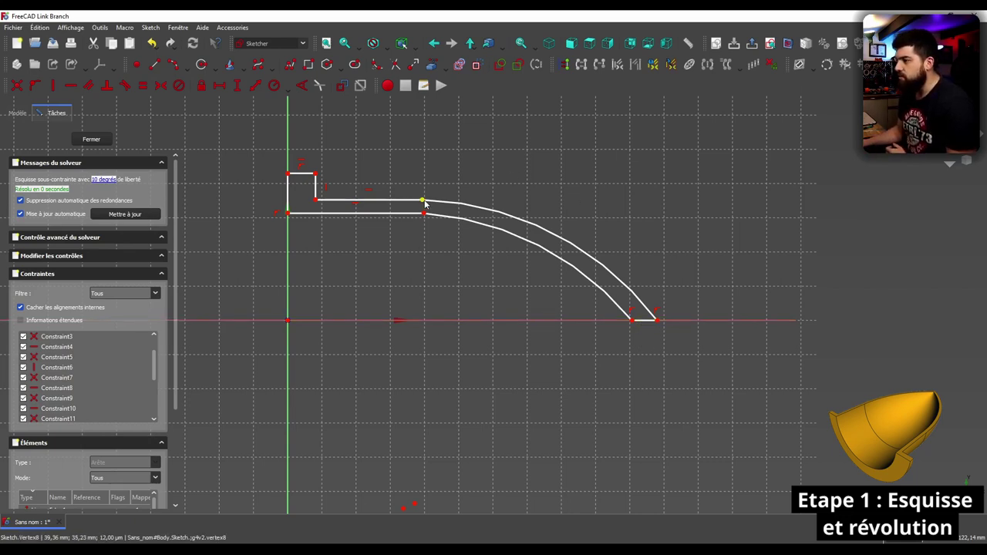
Drag the upper and lower line ends rightward and fine-tune them to smooth both arcs.
{"action": "mouse_move", "coordinate": [424, 202]}
{"action": "left_mouse_down"}
{"action": "mouse_move", "coordinate": [517, 198]}
{"action": "mouse_move", "coordinate": [441, 207]}
{"action": "mouse_move", "coordinate": [482, 196]}
{"action": "left_mouse_up"}
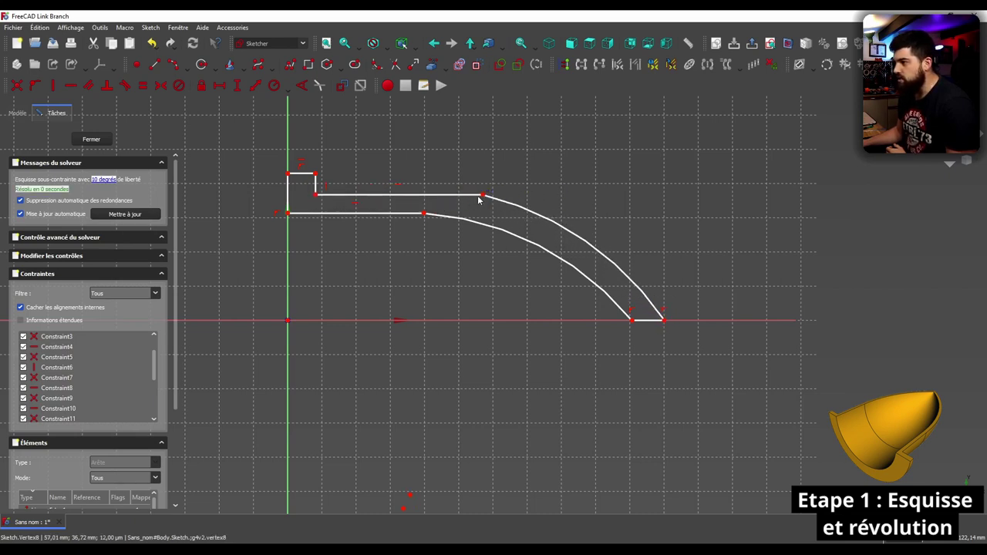
{"action": "mouse_move", "coordinate": [426, 213]}
{"action": "left_mouse_down"}
{"action": "mouse_move", "coordinate": [455, 213]}
{"action": "mouse_move", "coordinate": [484, 231]}
{"action": "left_mouse_up"}
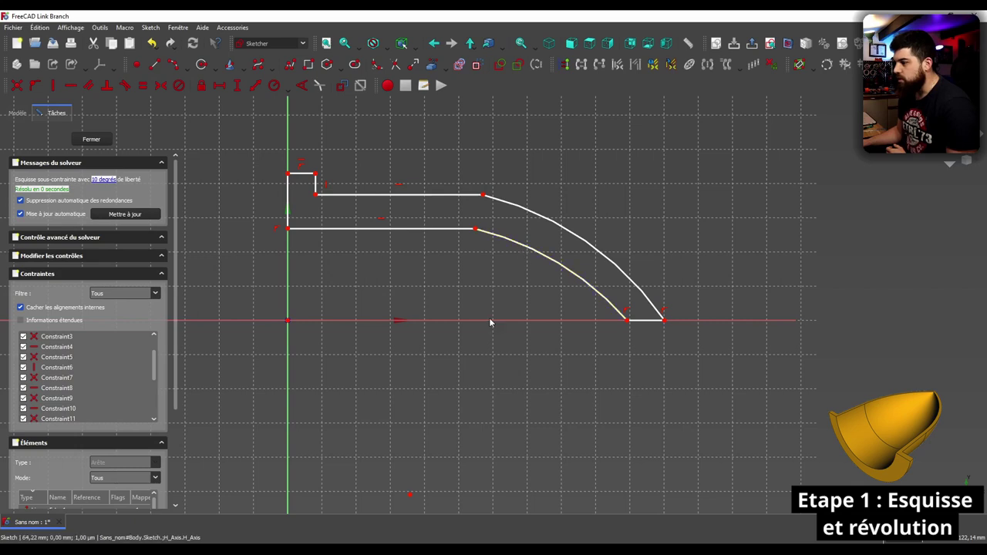
{"action": "left_click_drag", "start_coordinate": [551, 266], "coordinate": [578, 260]}
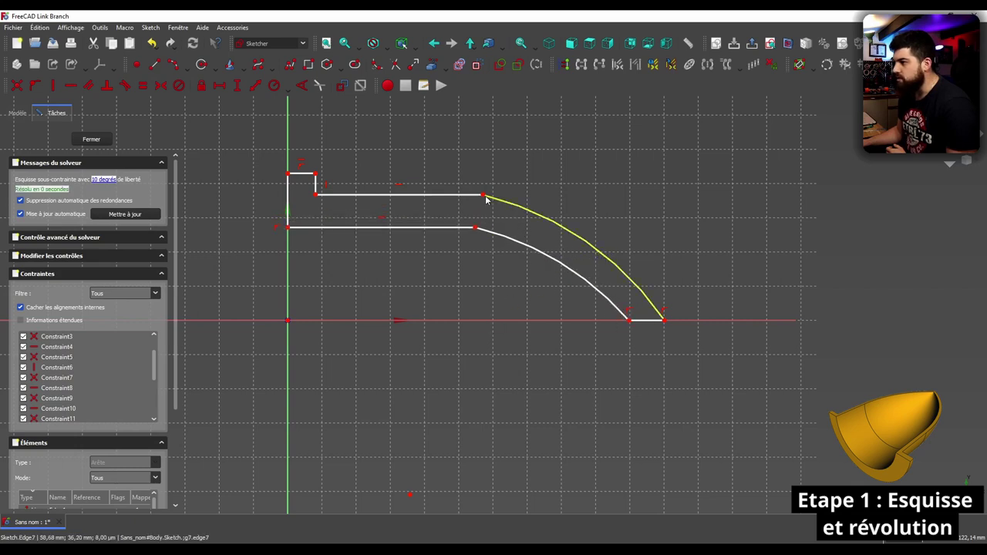
{"action": "mouse_move", "coordinate": [482, 193]}
{"action": "left_mouse_down"}
{"action": "mouse_move", "coordinate": [443, 204]}
{"action": "mouse_move", "coordinate": [472, 204]}
{"action": "left_mouse_up"}
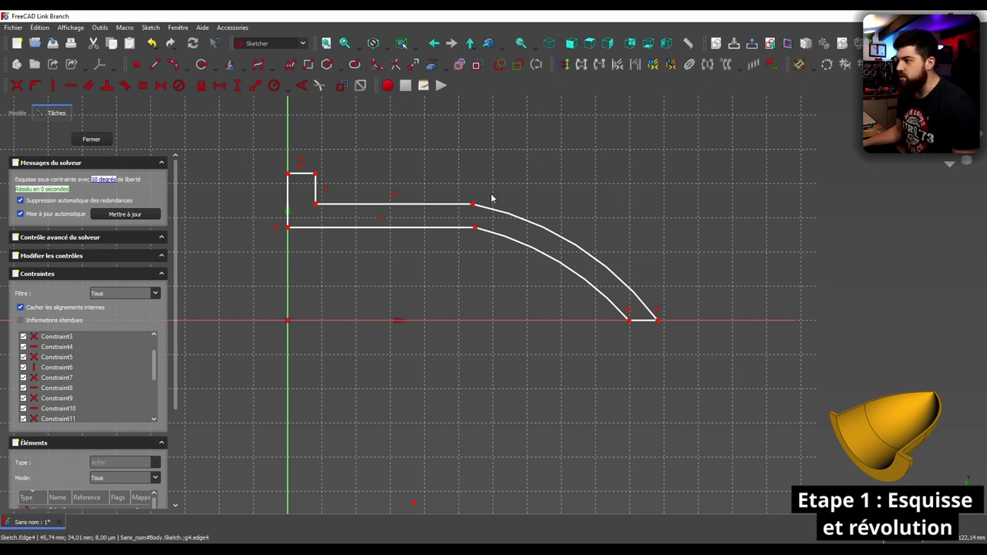
Make the upper horizontal line tangent to the upper arc, accepting the substitution notice.
{"action": "left_click", "coordinate": [441, 206]}
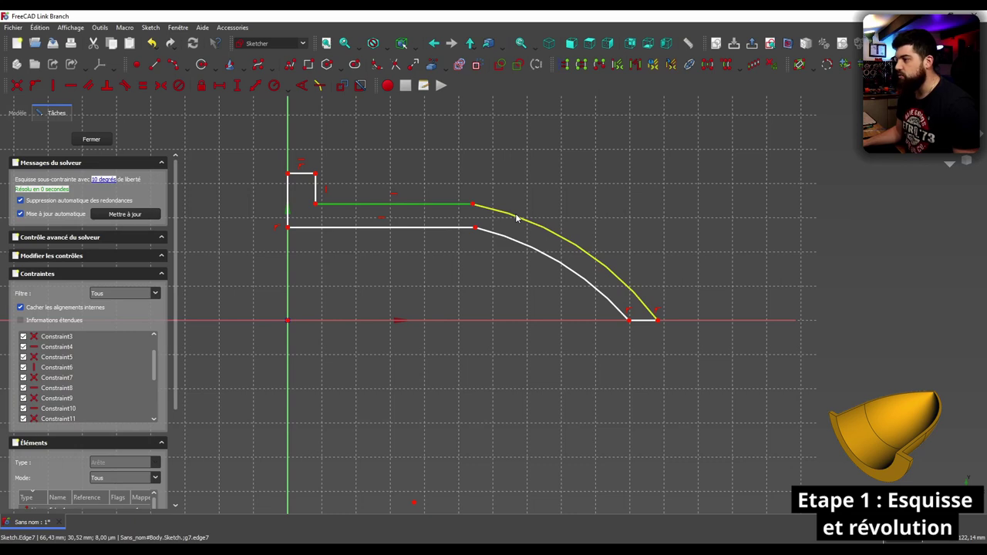
{"action": "left_click", "coordinate": [517, 218]}
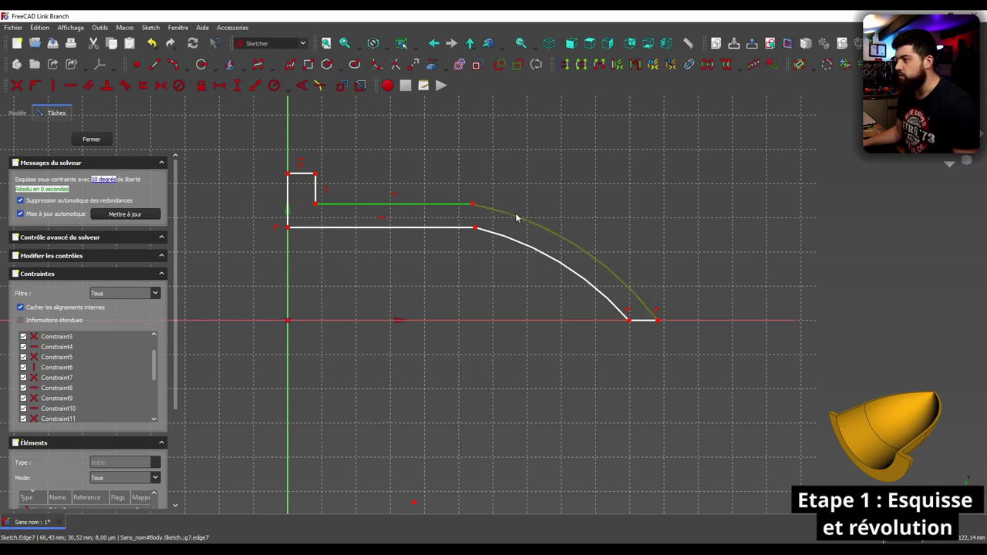
{"action": "left_click", "coordinate": [125, 85]}
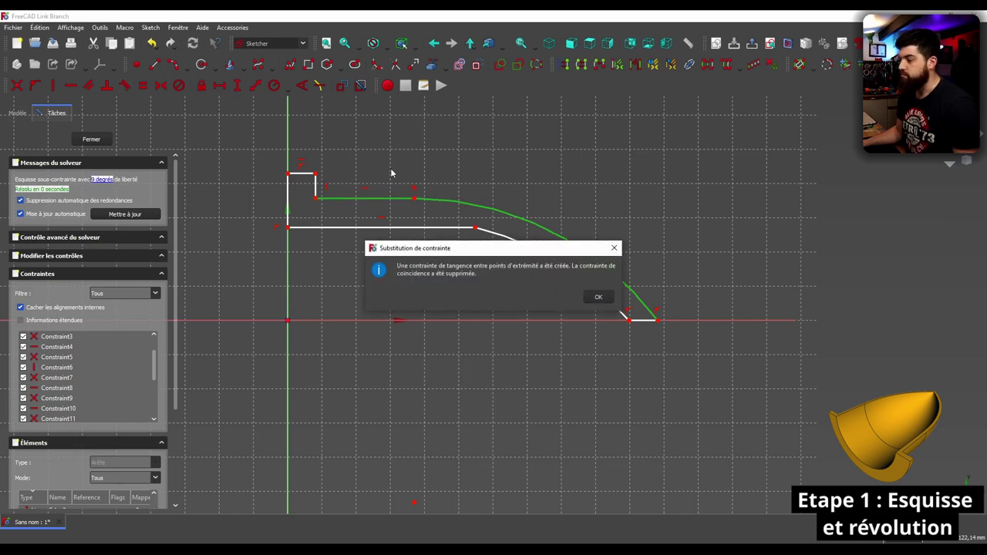
{"action": "left_click_drag", "start_coordinate": [506, 252], "coordinate": [498, 222]}
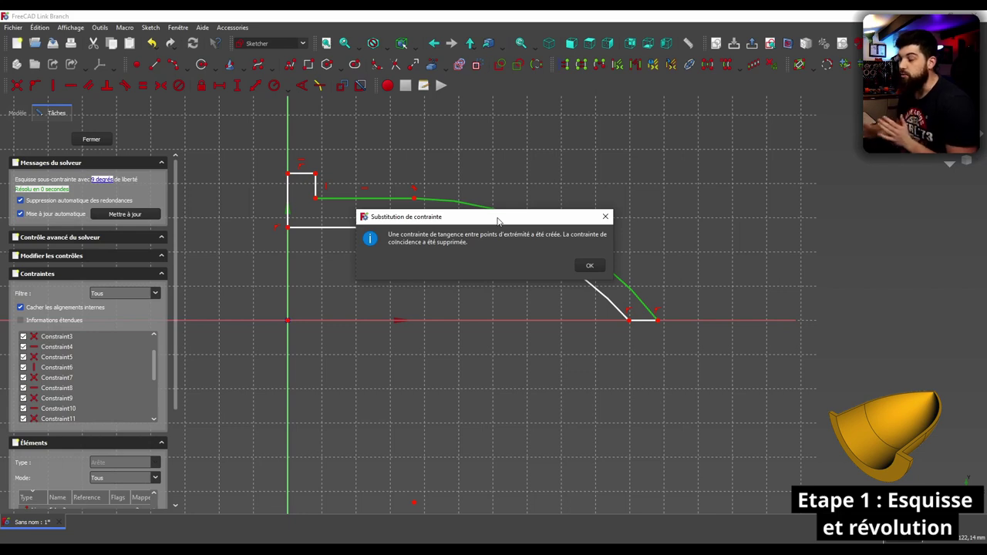
{"action": "left_click", "coordinate": [590, 266]}
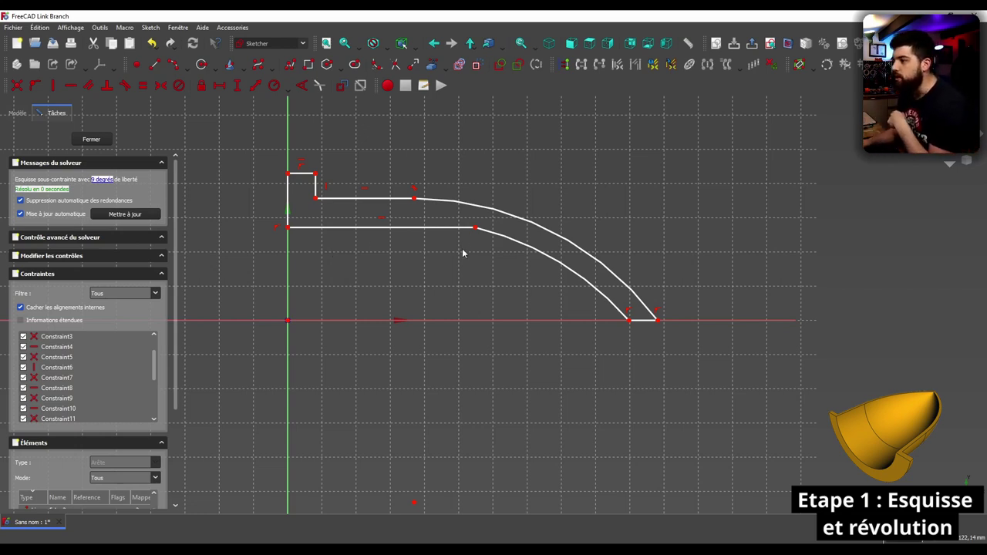
Make the lower horizontal line tangent to the lower arc, accepting the substitution notice.
{"action": "left_click", "coordinate": [492, 234]}
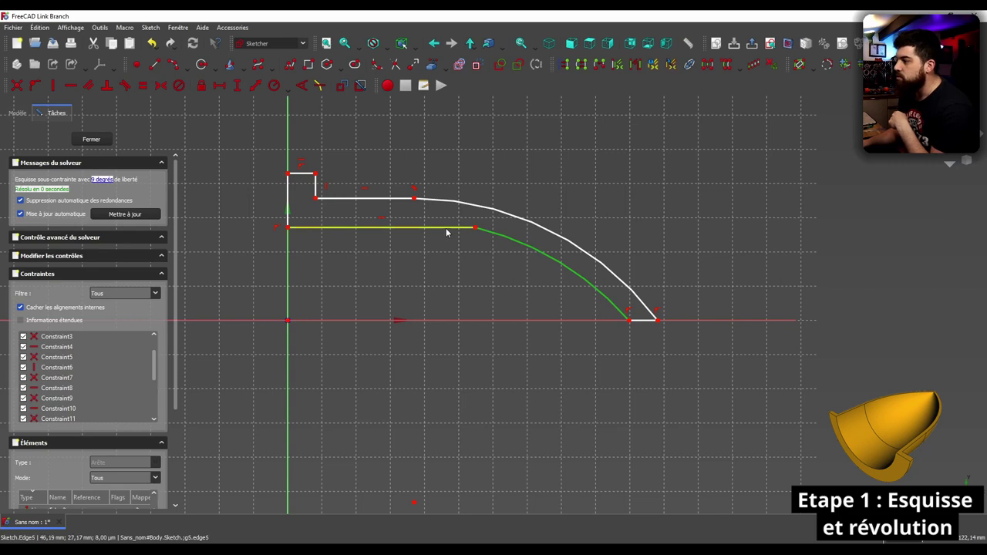
{"action": "left_click", "coordinate": [446, 229]}
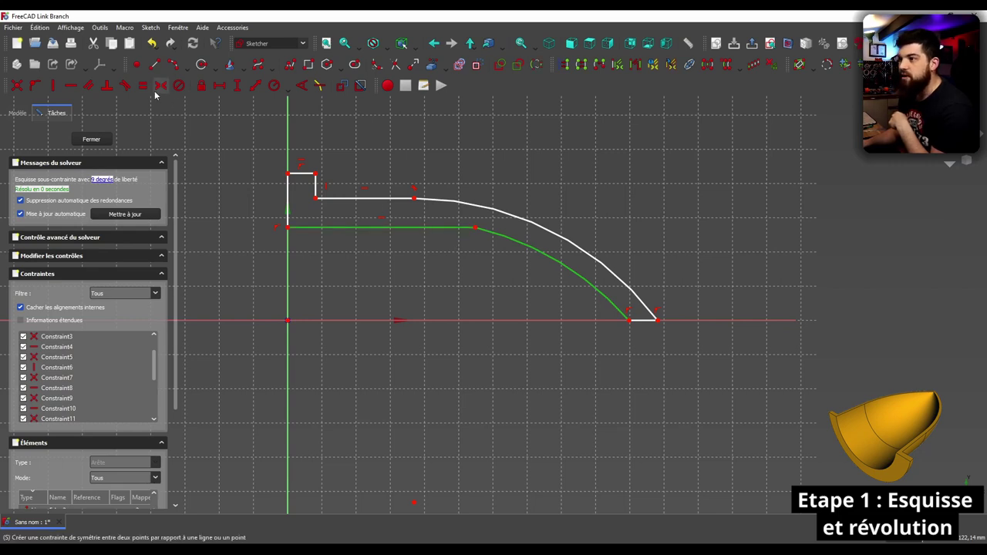
{"action": "left_click", "coordinate": [126, 86]}
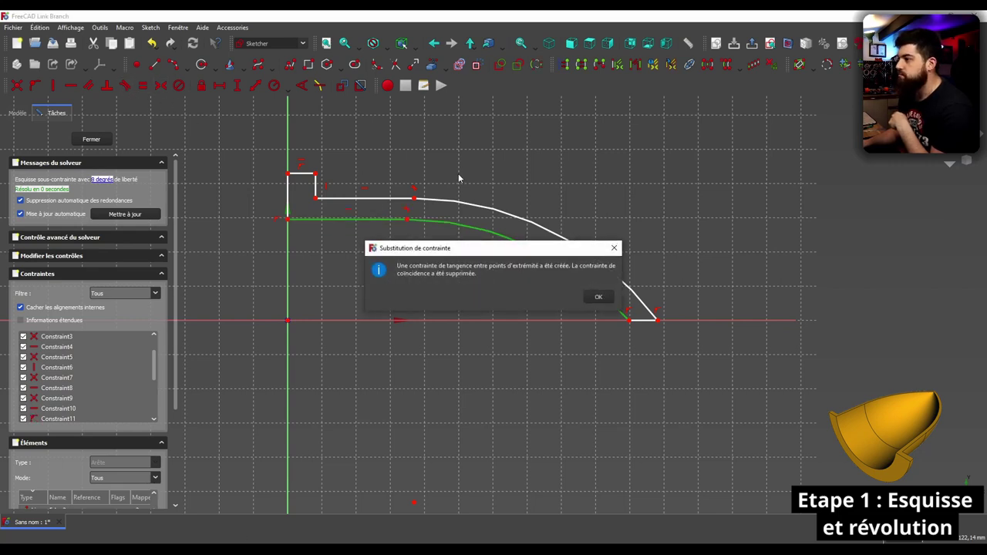
{"action": "left_click", "coordinate": [600, 298]}
Drag the upper line's end to reshape the outline and move the stray points below the profile.
{"action": "mouse_move", "coordinate": [415, 200]}
{"action": "left_mouse_down"}
{"action": "mouse_move", "coordinate": [447, 204]}
{"action": "mouse_move", "coordinate": [430, 202]}
{"action": "mouse_move", "coordinate": [437, 229]}
{"action": "mouse_move", "coordinate": [402, 235]}
{"action": "mouse_move", "coordinate": [403, 249]}
{"action": "mouse_move", "coordinate": [401, 240]}
{"action": "left_mouse_up"}
{"action": "scroll", "coordinate": [460, 270], "scroll_direction": "down", "scroll_amount": 3}
{"action": "scroll", "coordinate": [463, 257], "scroll_direction": "up", "scroll_amount": 2}
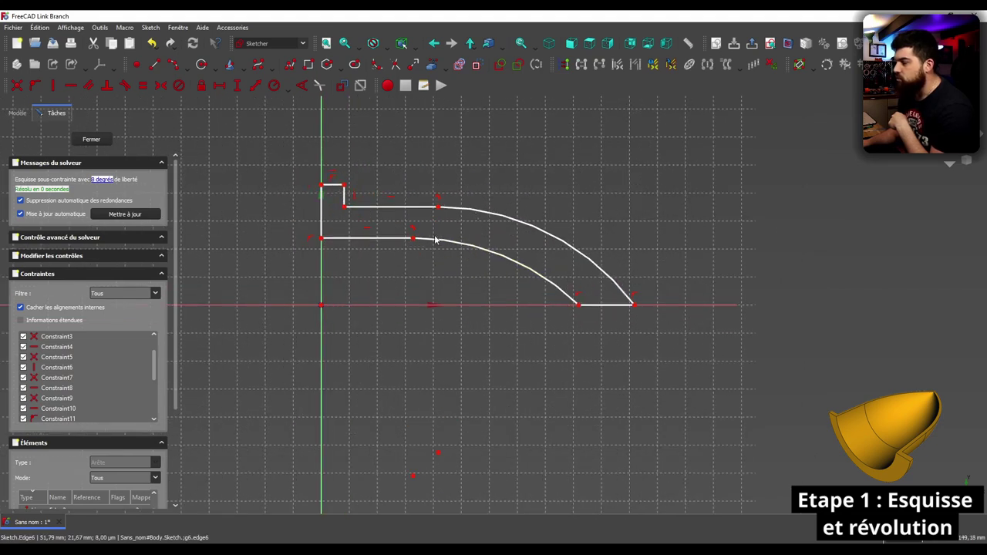
{"action": "left_click", "coordinate": [435, 242]}
{"action": "left_click", "coordinate": [540, 226]}
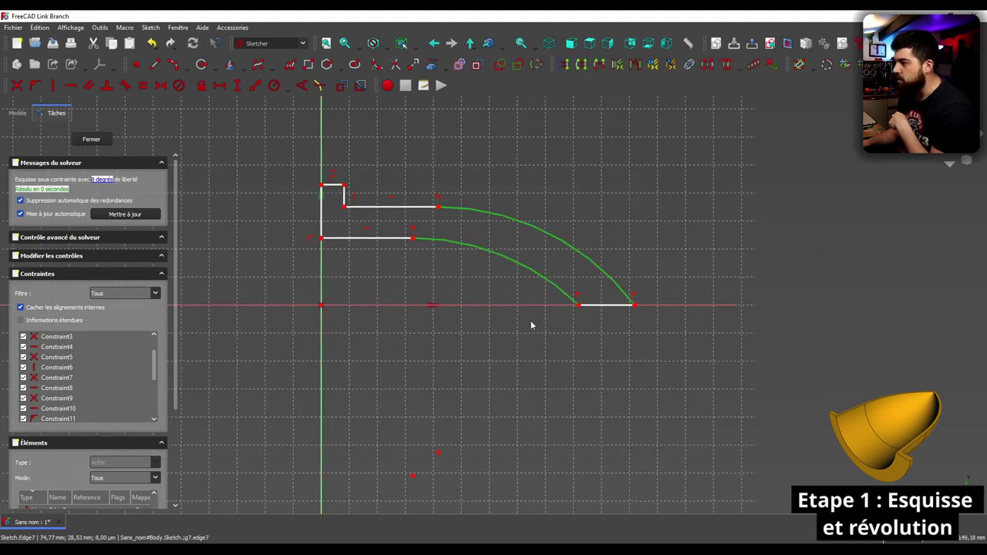
{"action": "left_click", "coordinate": [541, 368]}
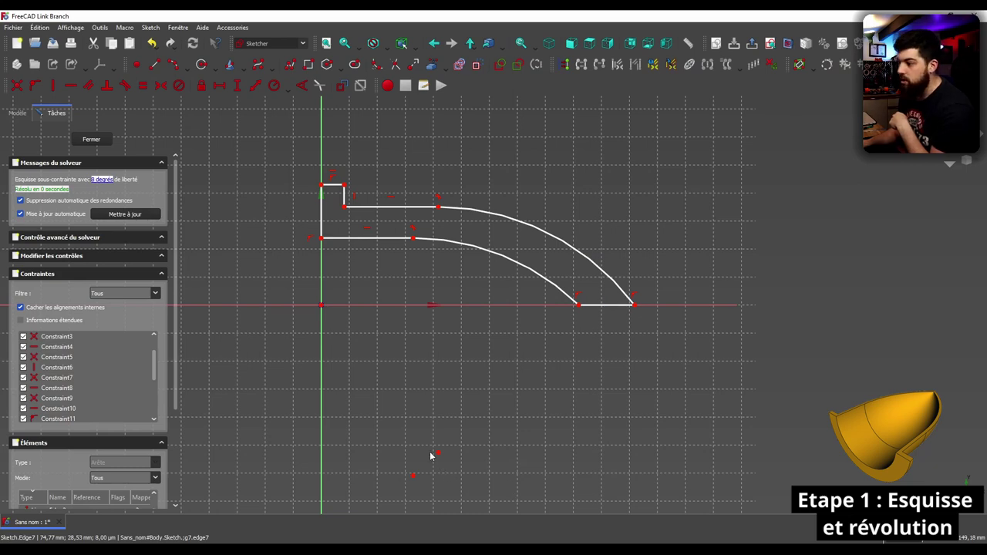
{"action": "left_click_drag", "start_coordinate": [451, 484], "coordinate": [365, 412]}
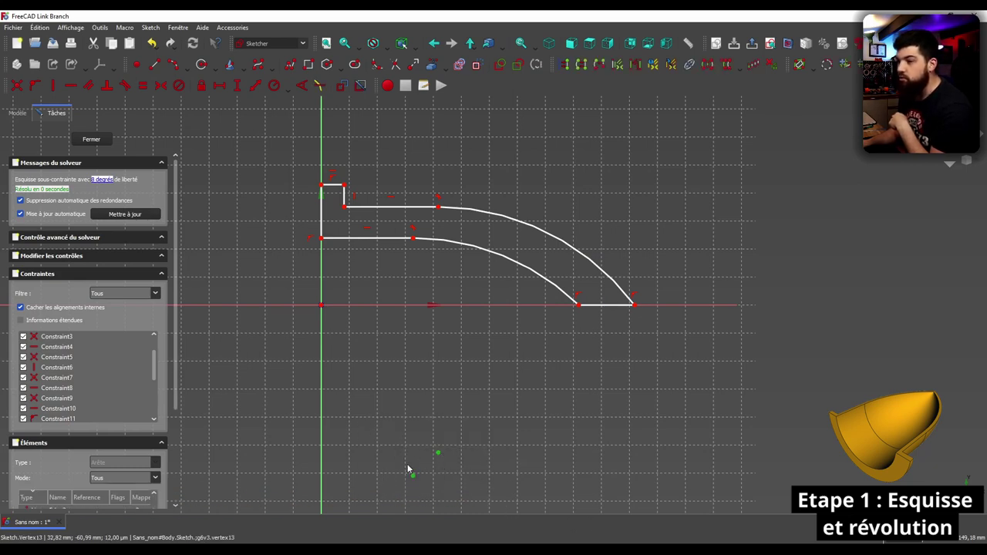
{"action": "mouse_move", "coordinate": [436, 456]}
{"action": "left_mouse_down"}
{"action": "mouse_move", "coordinate": [411, 462]}
{"action": "mouse_move", "coordinate": [431, 460]}
{"action": "mouse_move", "coordinate": [459, 487]}
{"action": "left_mouse_up"}
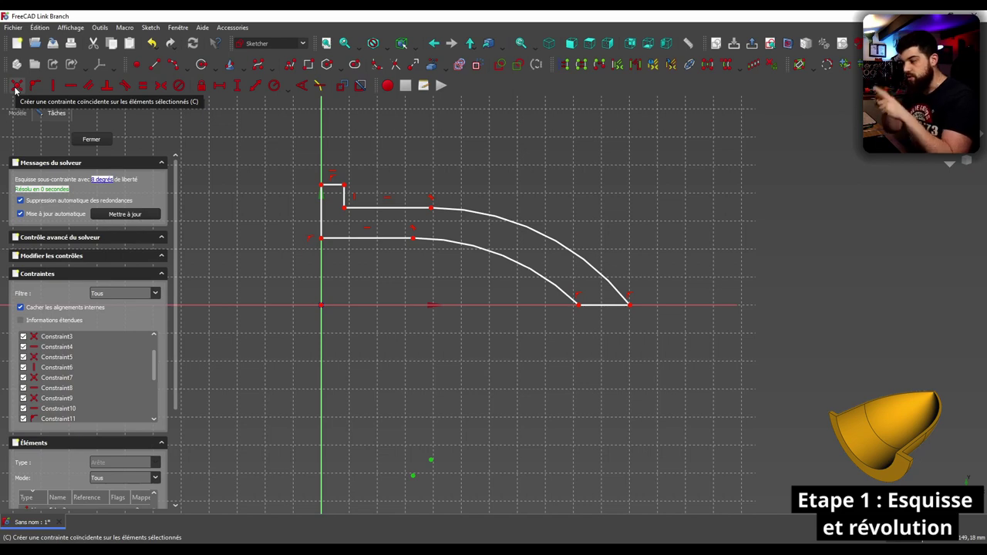
Make the upper line's end coincident with the step corner, then drag the corners to thin the lip.
{"action": "left_click", "coordinate": [15, 89]}
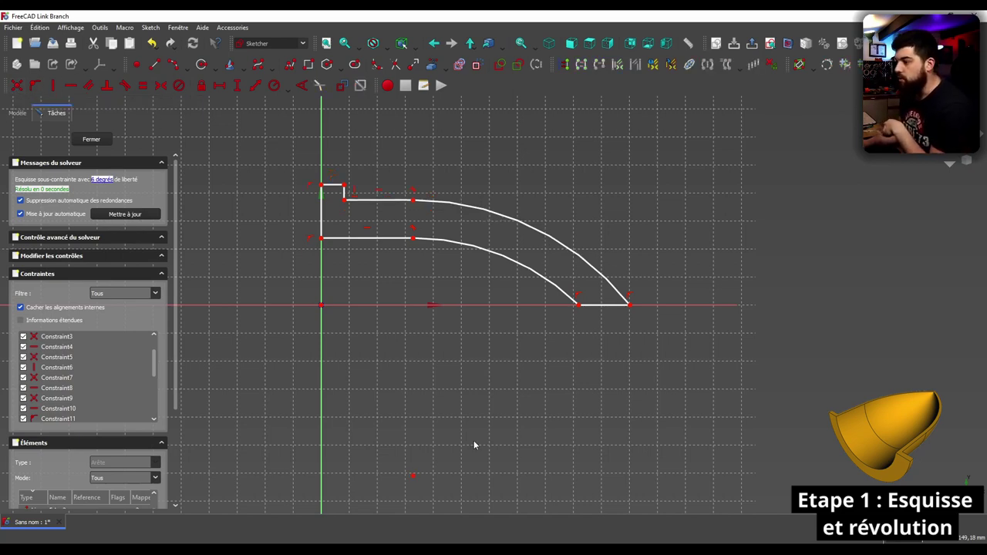
{"action": "mouse_move", "coordinate": [414, 200]}
{"action": "left_mouse_down"}
{"action": "mouse_move", "coordinate": [416, 225]}
{"action": "mouse_move", "coordinate": [463, 223]}
{"action": "mouse_move", "coordinate": [463, 209]}
{"action": "mouse_move", "coordinate": [424, 214]}
{"action": "mouse_move", "coordinate": [413, 234]}
{"action": "mouse_move", "coordinate": [474, 226]}
{"action": "mouse_move", "coordinate": [463, 258]}
{"action": "mouse_move", "coordinate": [456, 232]}
{"action": "mouse_move", "coordinate": [468, 247]}
{"action": "mouse_move", "coordinate": [456, 255]}
{"action": "mouse_move", "coordinate": [434, 257]}
{"action": "mouse_move", "coordinate": [465, 242]}
{"action": "mouse_move", "coordinate": [445, 254]}
{"action": "mouse_move", "coordinate": [461, 248]}
{"action": "mouse_move", "coordinate": [432, 246]}
{"action": "mouse_move", "coordinate": [456, 236]}
{"action": "mouse_move", "coordinate": [422, 243]}
{"action": "mouse_move", "coordinate": [450, 255]}
{"action": "mouse_move", "coordinate": [445, 242]}
{"action": "mouse_move", "coordinate": [448, 252]}
{"action": "left_mouse_up"}
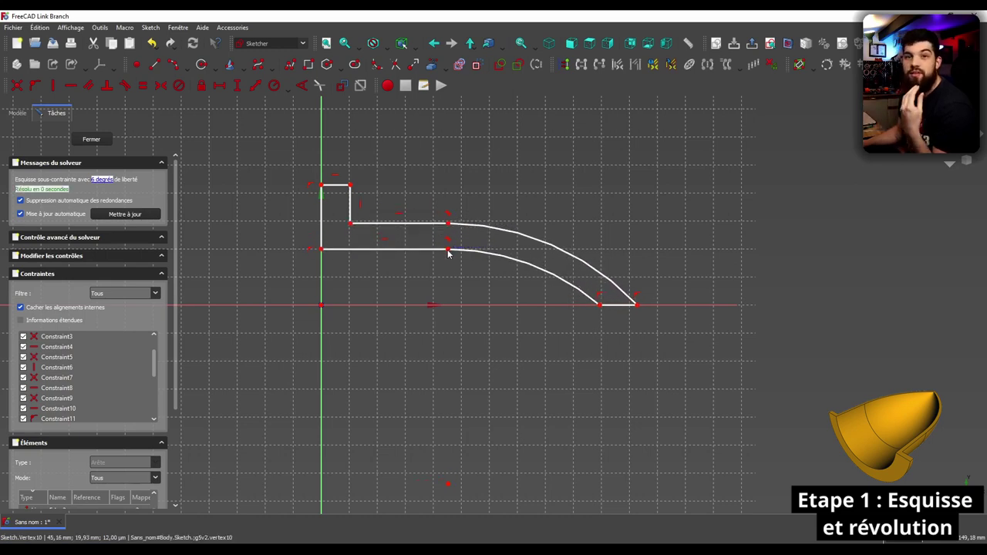
{"action": "left_click_drag", "start_coordinate": [351, 224], "coordinate": [345, 233]}
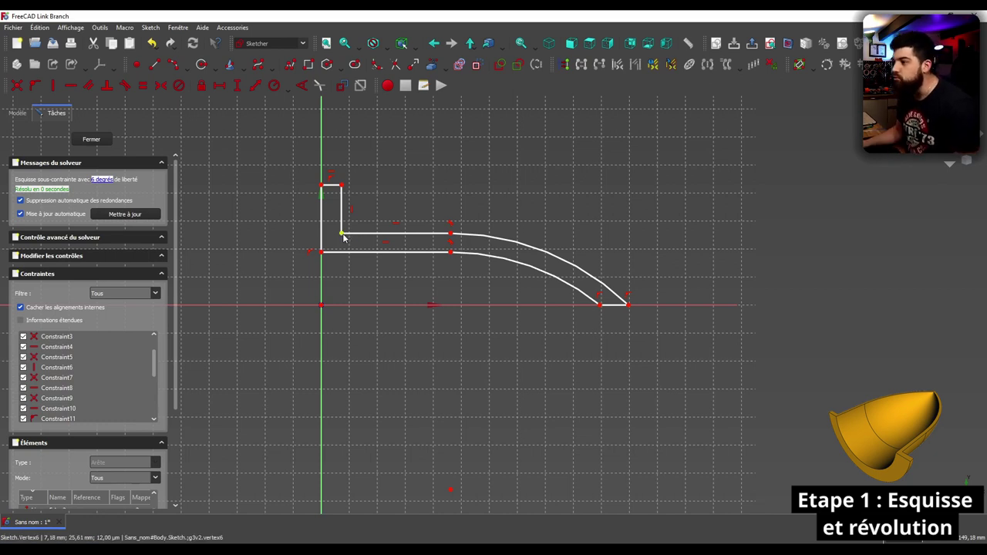
{"action": "mouse_move", "coordinate": [341, 233]}
{"action": "left_mouse_down"}
{"action": "mouse_move", "coordinate": [337, 243]}
{"action": "mouse_move", "coordinate": [352, 242]}
{"action": "mouse_move", "coordinate": [338, 241]}
{"action": "left_mouse_up"}
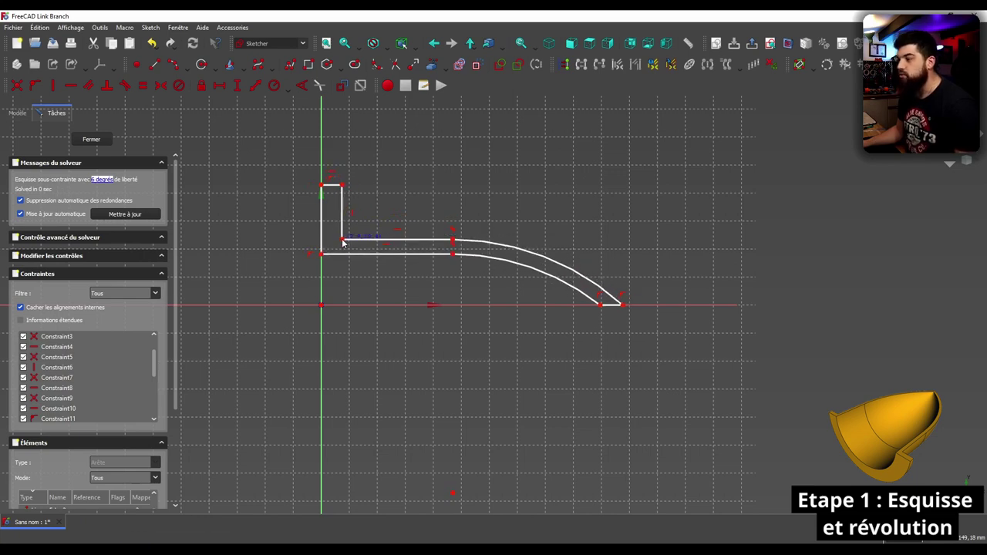
{"action": "left_click_drag", "start_coordinate": [339, 242], "coordinate": [340, 242]}
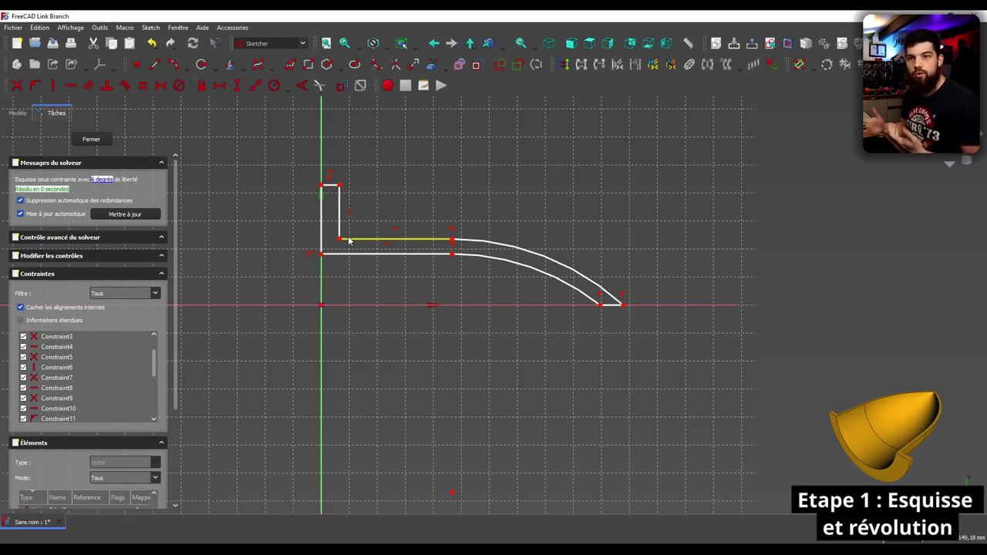
Select the lower horizontal edge of the profile.
{"action": "left_click", "coordinate": [403, 254]}
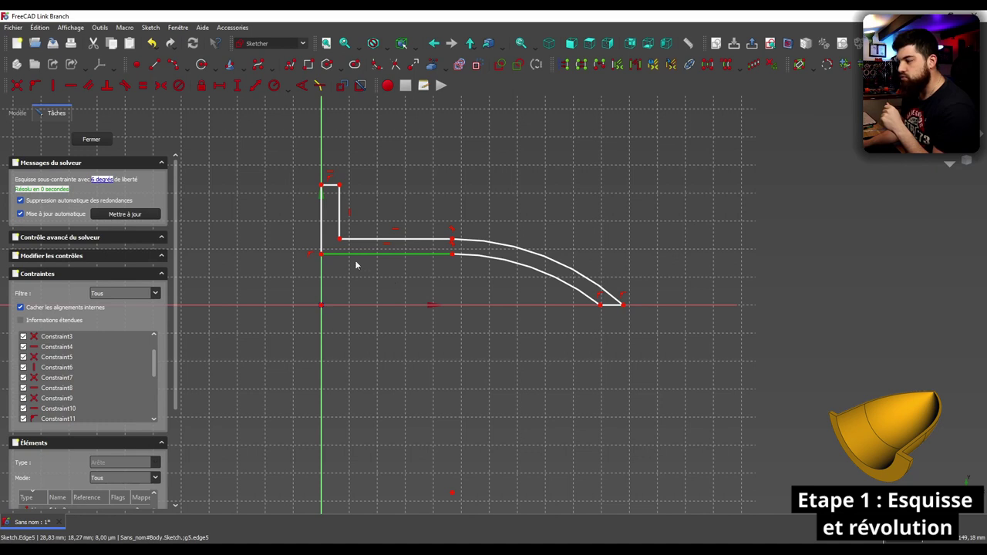
{"action": "left_click", "coordinate": [417, 279]}
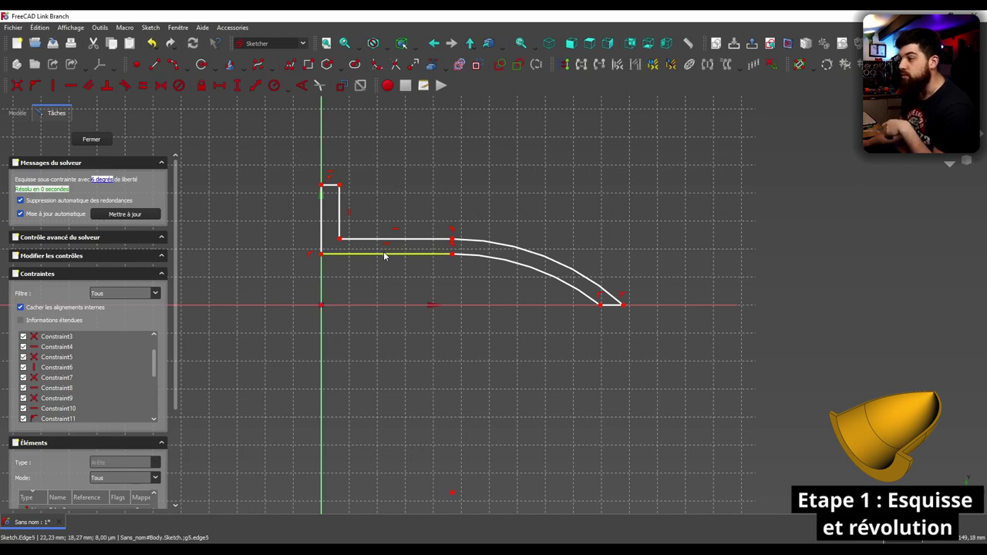
{"action": "left_click", "coordinate": [390, 255]}
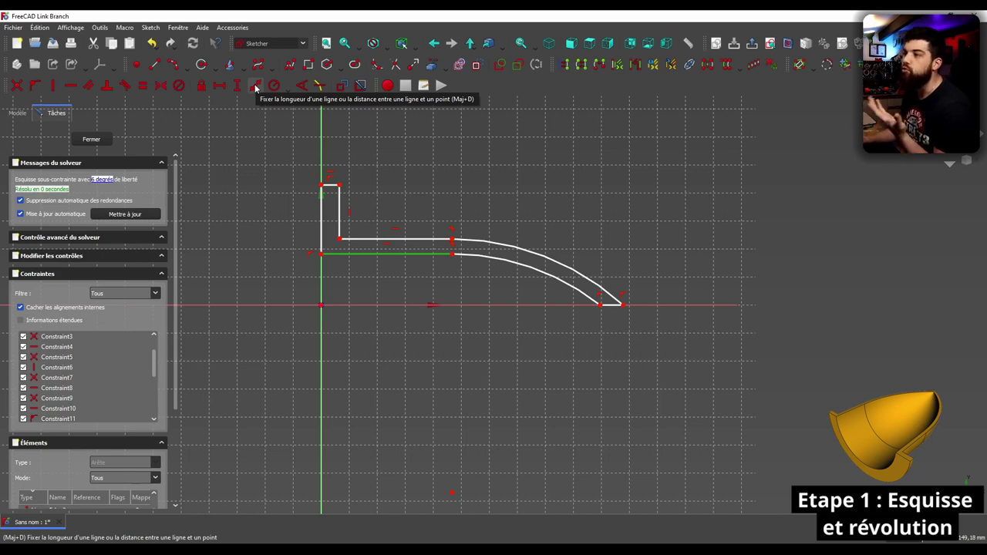
Constrain the lower horizontal edge to a length of 27 mm.
{"action": "left_click", "coordinate": [255, 87]}
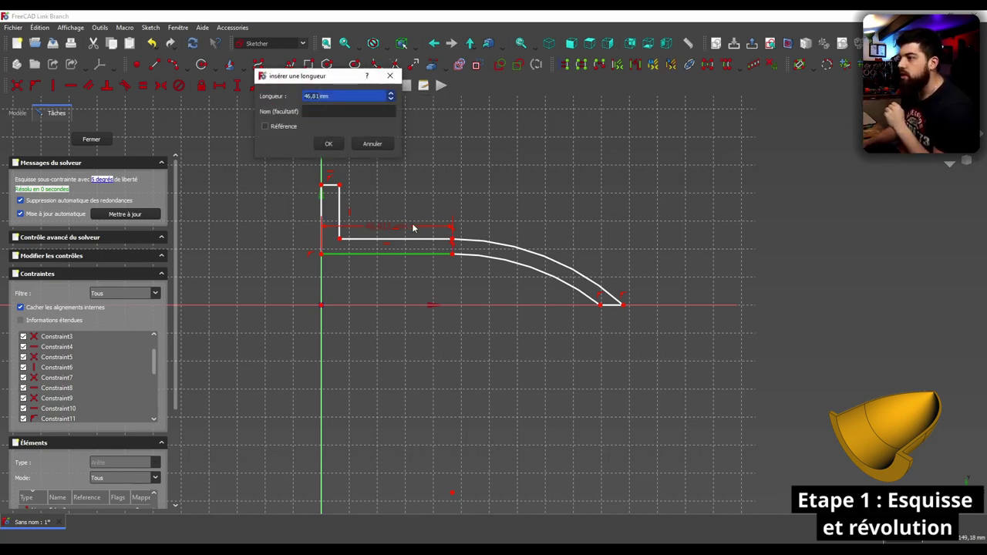
{"action": "left_click_drag", "start_coordinate": [341, 79], "coordinate": [462, 122]}
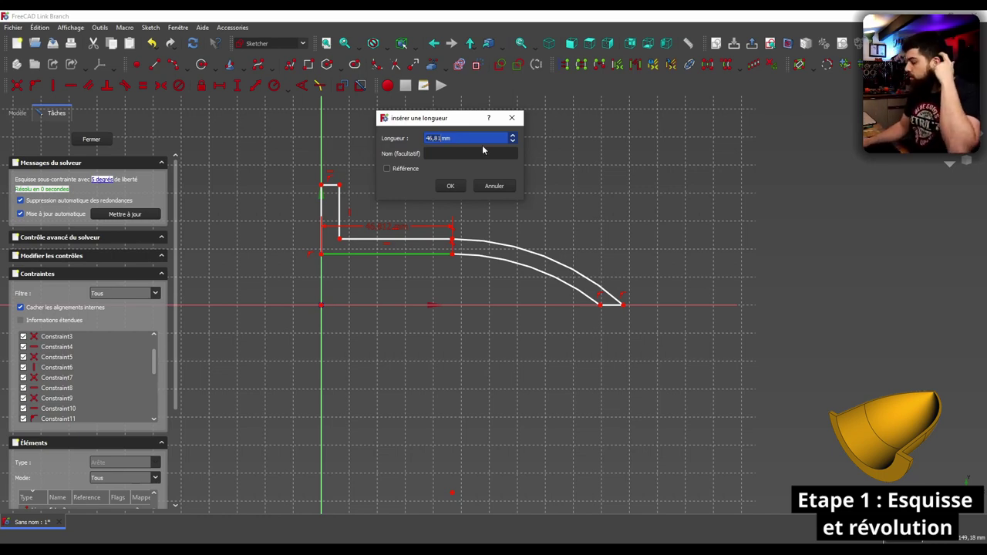
{"action": "type", "text": "37mm"}
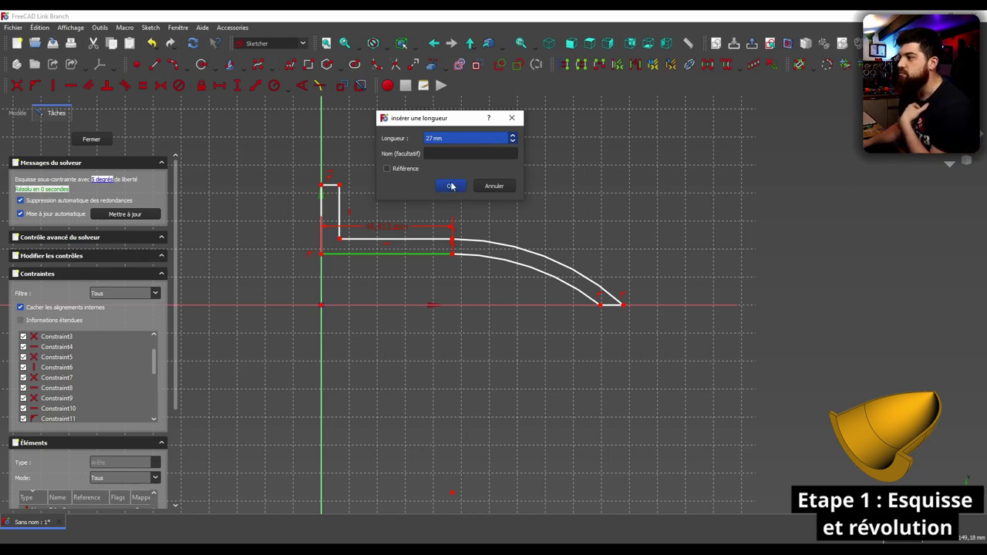
{"action": "left_click", "coordinate": [451, 186]}
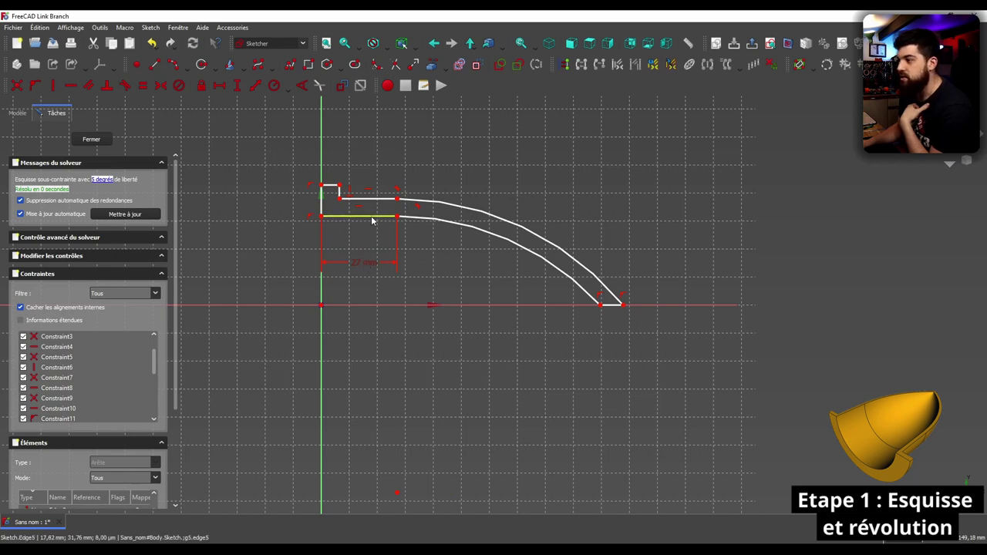
Drag the lower and upper edges to reshape the profile and reposition the 27 mm label.
{"action": "left_click_drag", "start_coordinate": [372, 217], "coordinate": [375, 249]}
{"action": "mouse_move", "coordinate": [381, 207]}
{"action": "left_mouse_down"}
{"action": "mouse_move", "coordinate": [387, 228]}
{"action": "mouse_move", "coordinate": [404, 229]}
{"action": "mouse_move", "coordinate": [379, 229]}
{"action": "mouse_move", "coordinate": [425, 227]}
{"action": "mouse_move", "coordinate": [392, 249]}
{"action": "mouse_move", "coordinate": [338, 248]}
{"action": "left_mouse_up"}
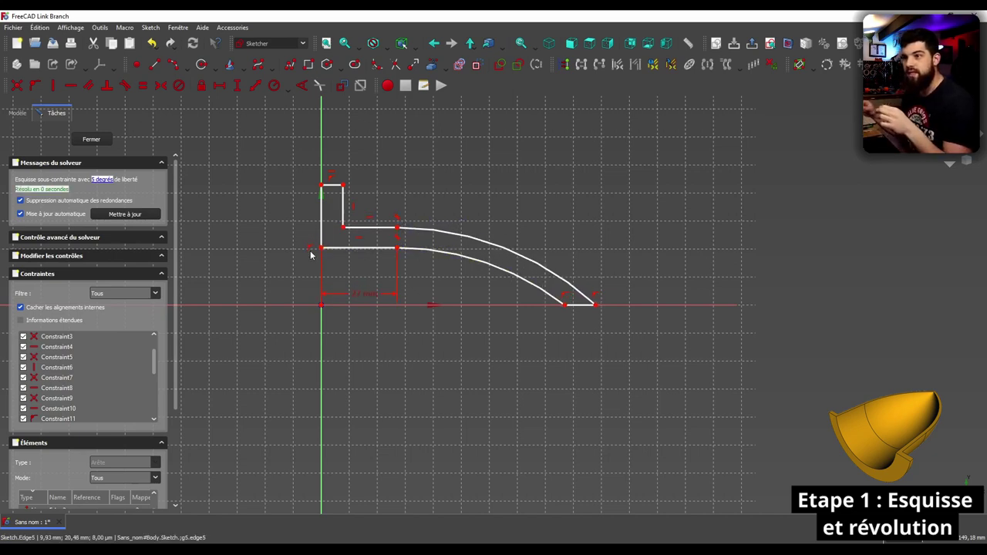
{"action": "left_click_drag", "start_coordinate": [360, 294], "coordinate": [363, 280]}
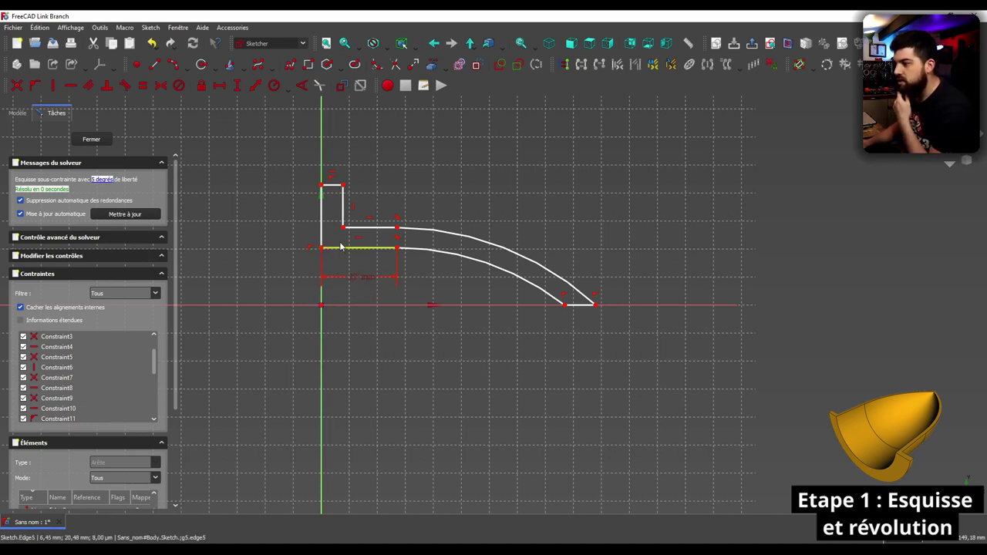
{"action": "left_click_drag", "start_coordinate": [340, 247], "coordinate": [343, 244]}
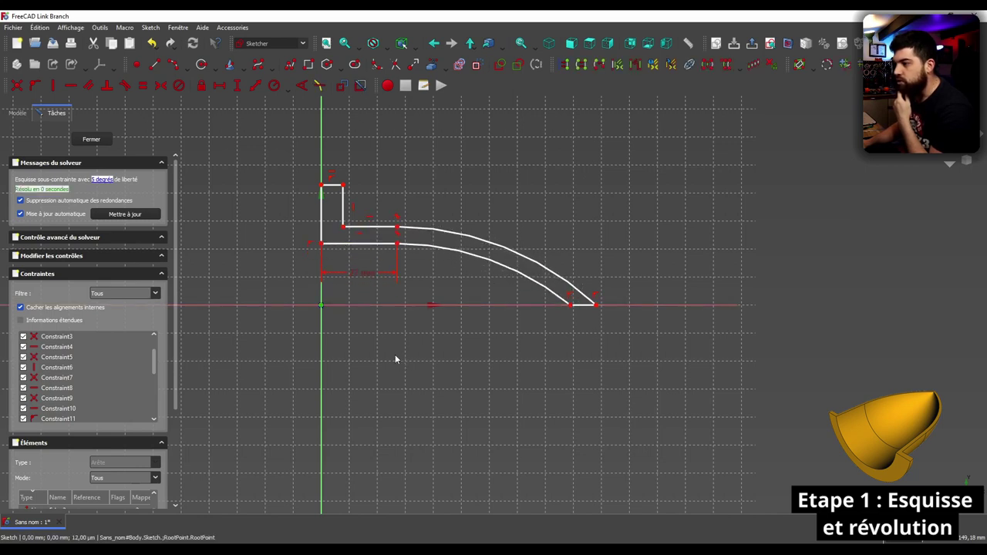
{"action": "left_click", "coordinate": [362, 244]}
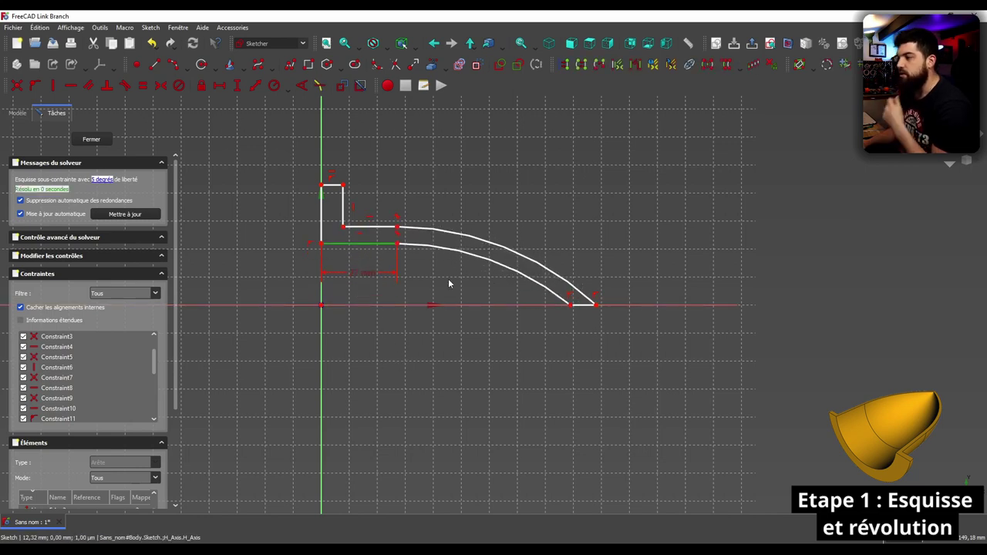
{"action": "left_click", "coordinate": [311, 243]}
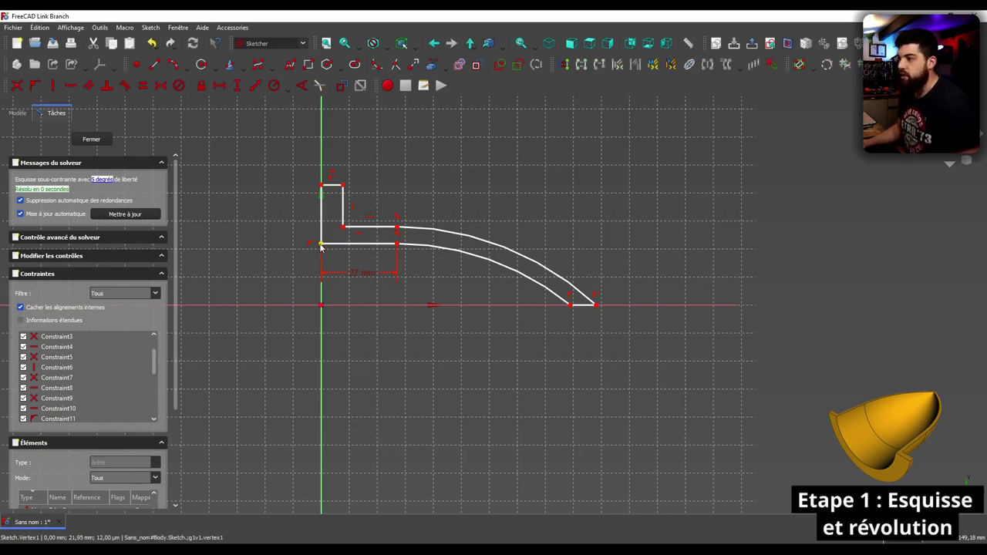
{"action": "left_click", "coordinate": [345, 245]}
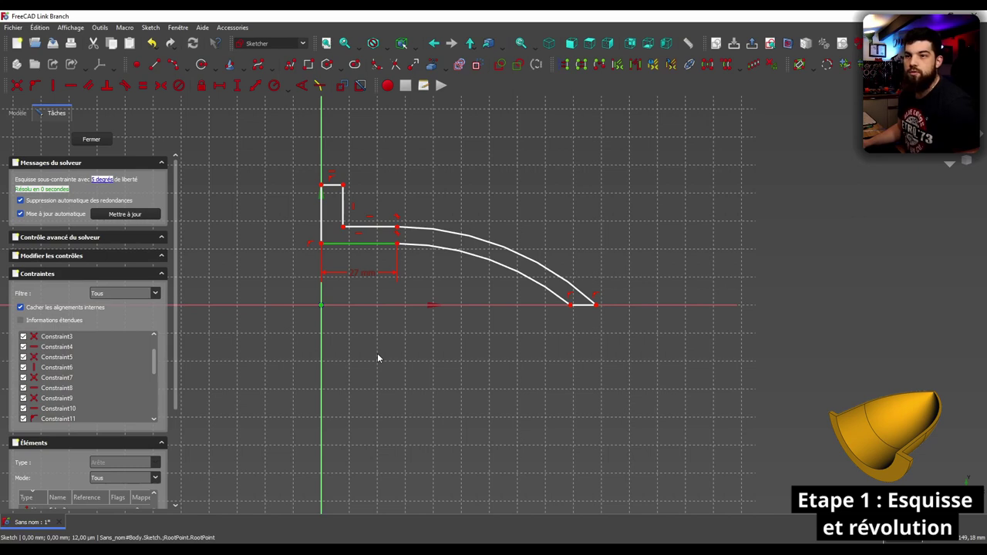
Add a vertical distance of 52/2 from the origin to the lower edge.
{"action": "left_click", "coordinate": [237, 85]}
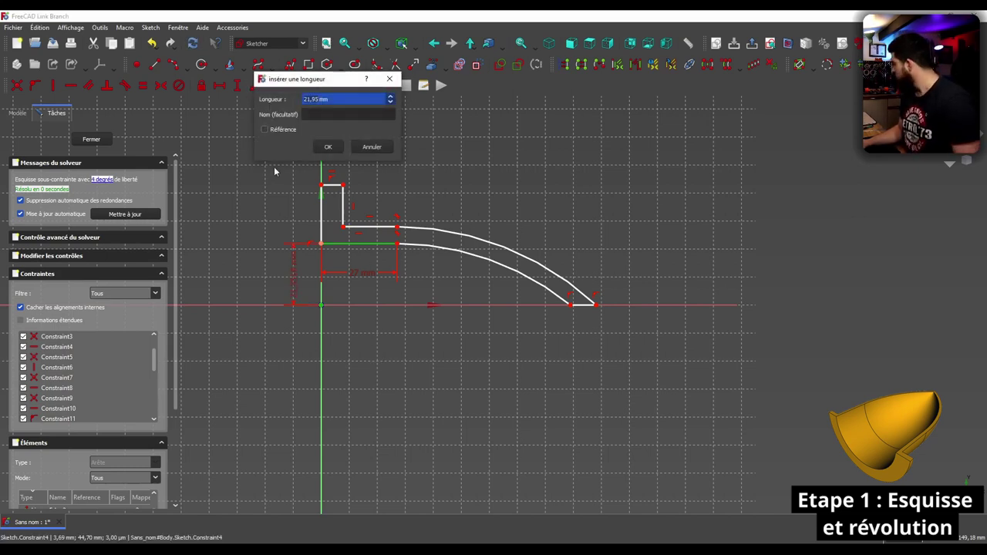
{"action": "left_click", "coordinate": [371, 146]}
{"action": "left_click", "coordinate": [321, 244]}
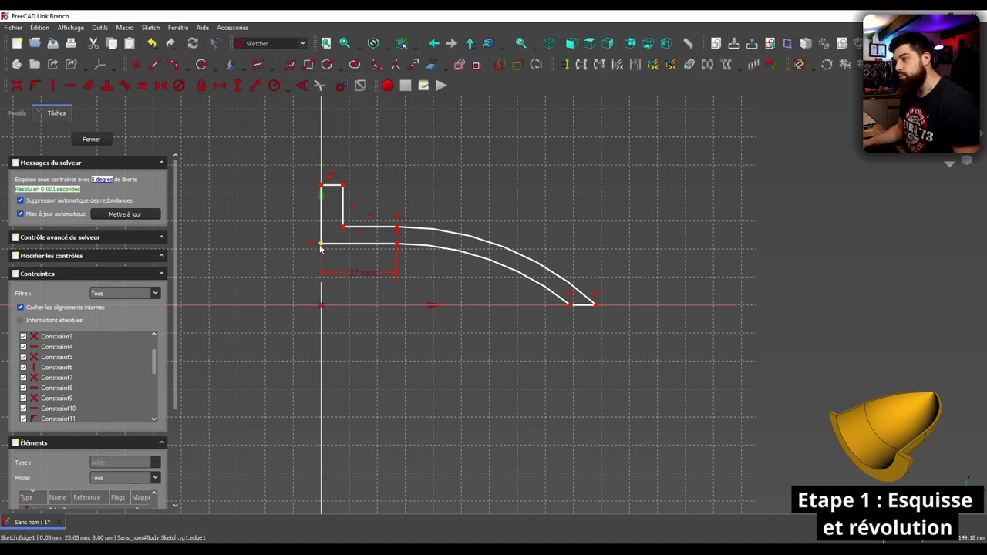
{"action": "left_click", "coordinate": [339, 305]}
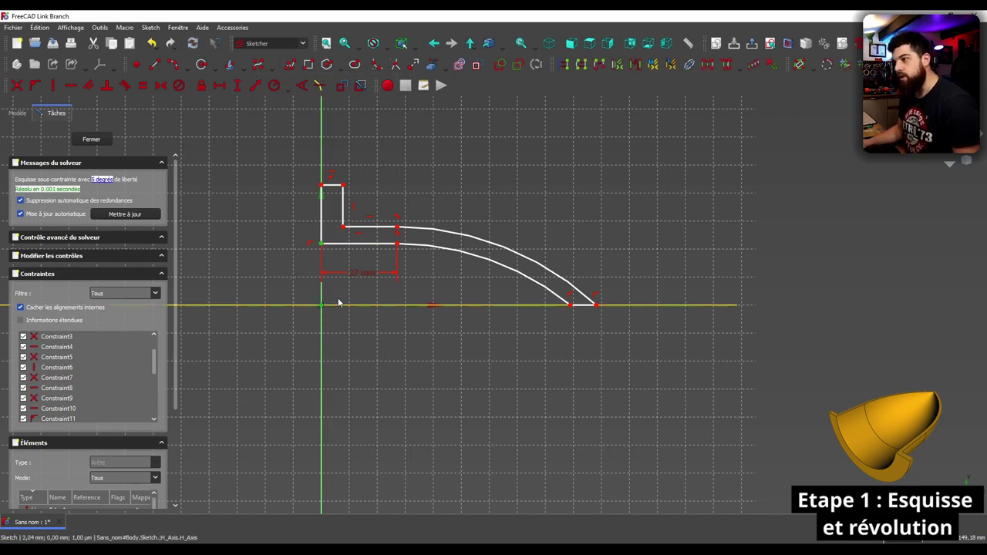
{"action": "left_click", "coordinate": [253, 85]}
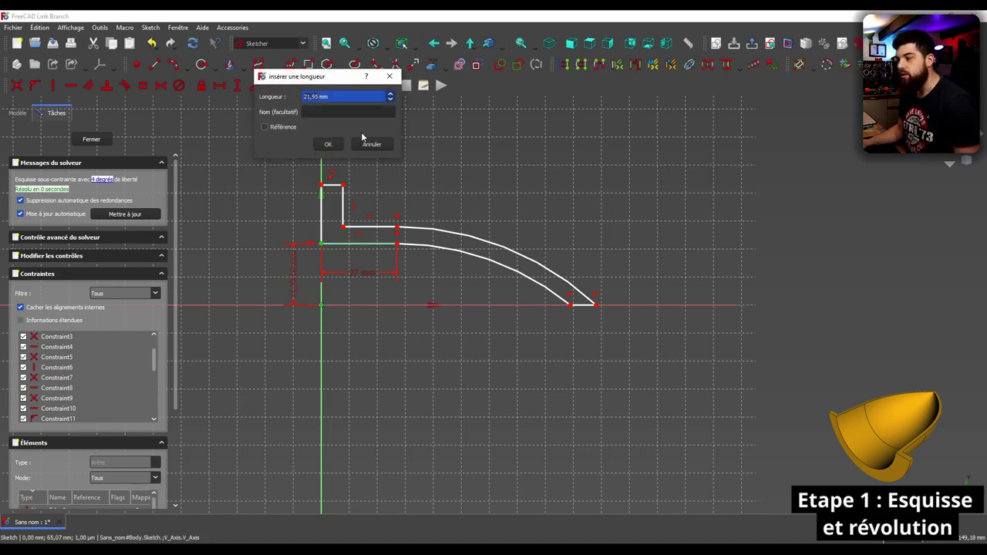
{"action": "left_click", "coordinate": [372, 144]}
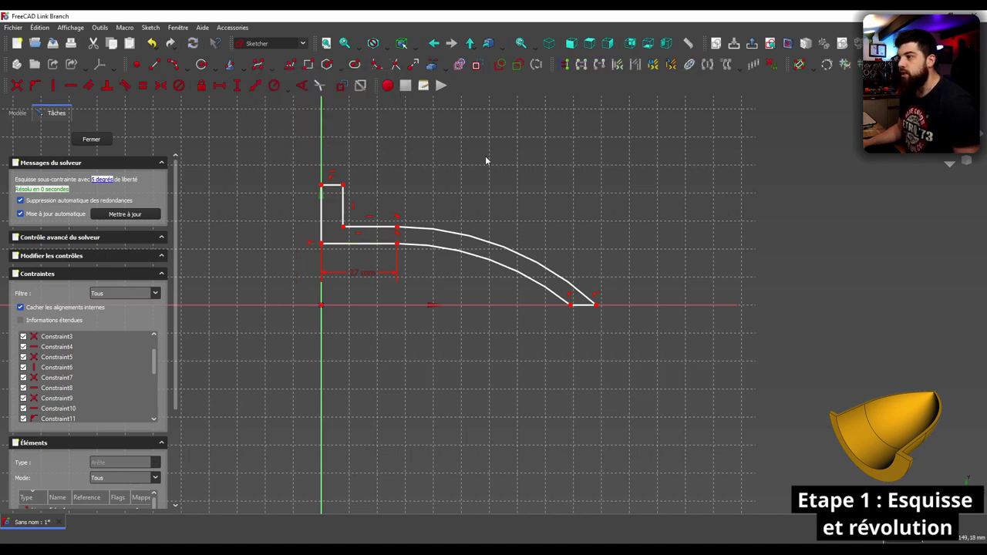
{"action": "left_click", "coordinate": [321, 245]}
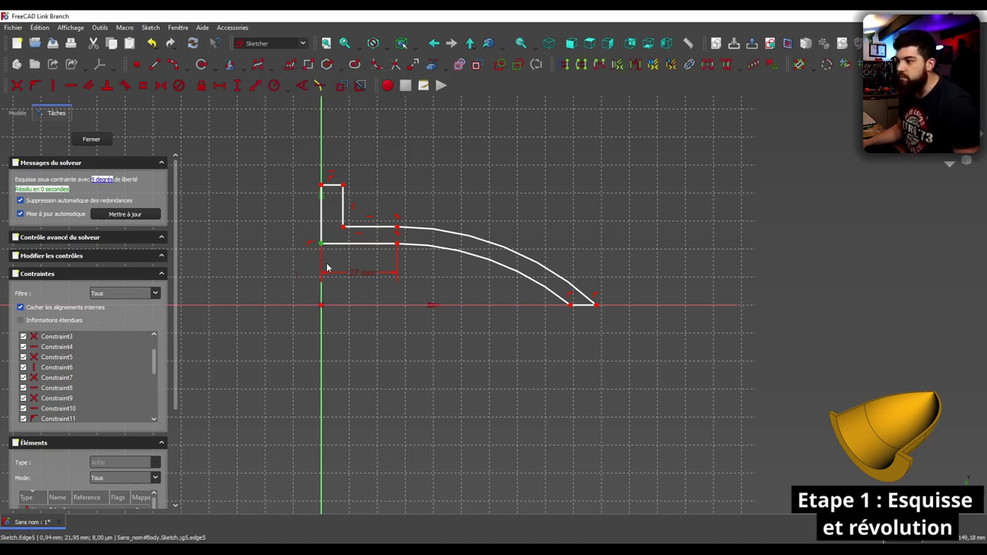
{"action": "left_click", "coordinate": [321, 306]}
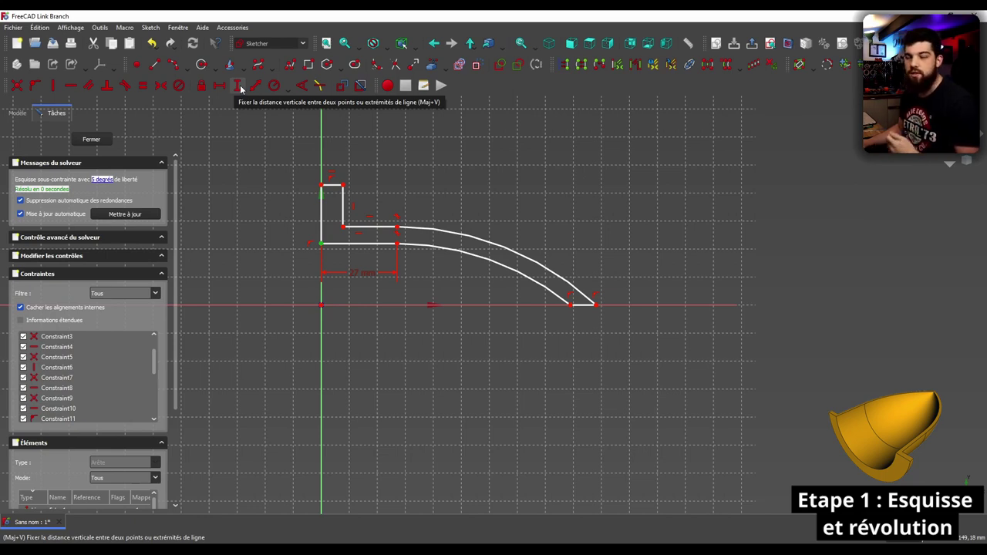
{"action": "left_click", "coordinate": [342, 246]}
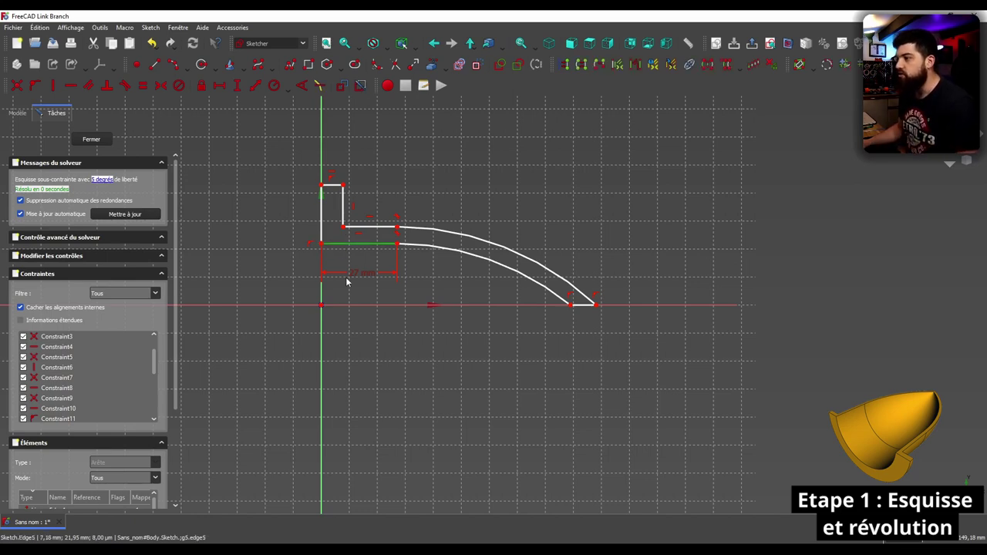
{"action": "left_click", "coordinate": [257, 86]}
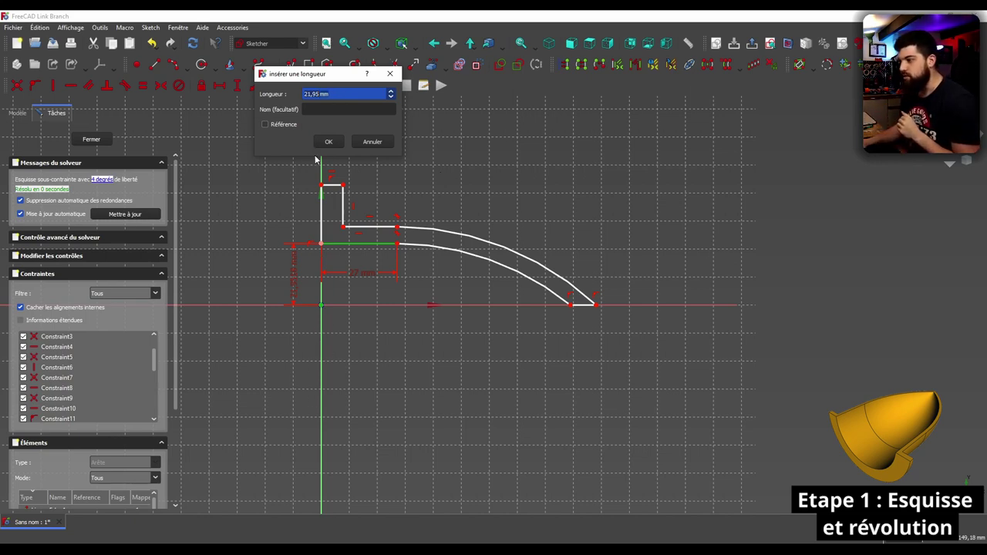
{"action": "type", "text": "52"}
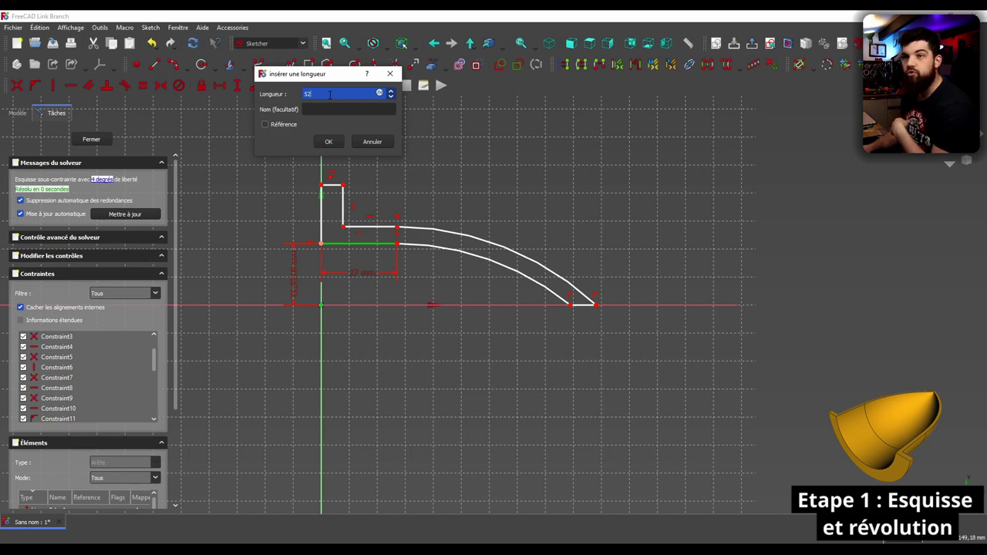
{"action": "type", "text": "/2"}
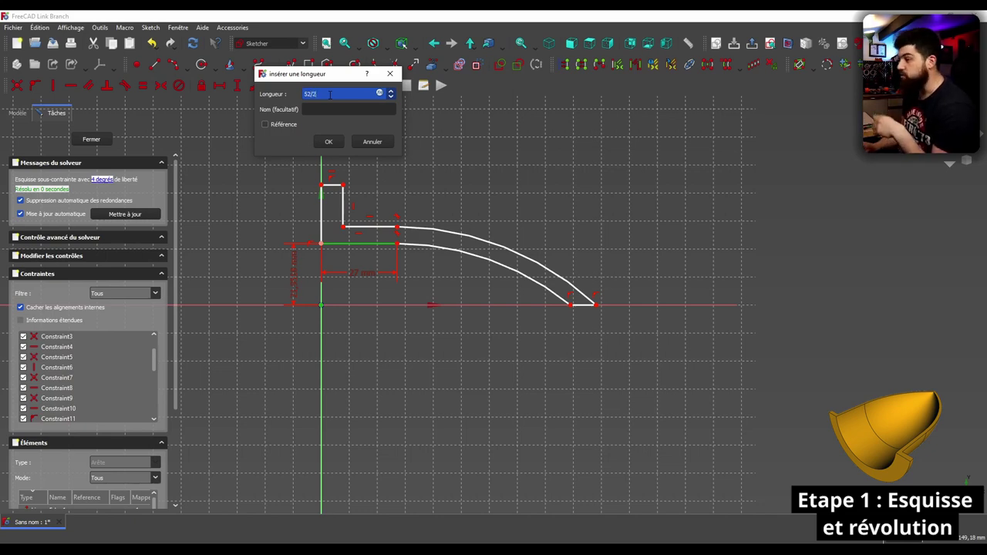
Confirm the 52/2 height and pull the profile's upper edge up slightly.
{"action": "key", "text": "Return"}
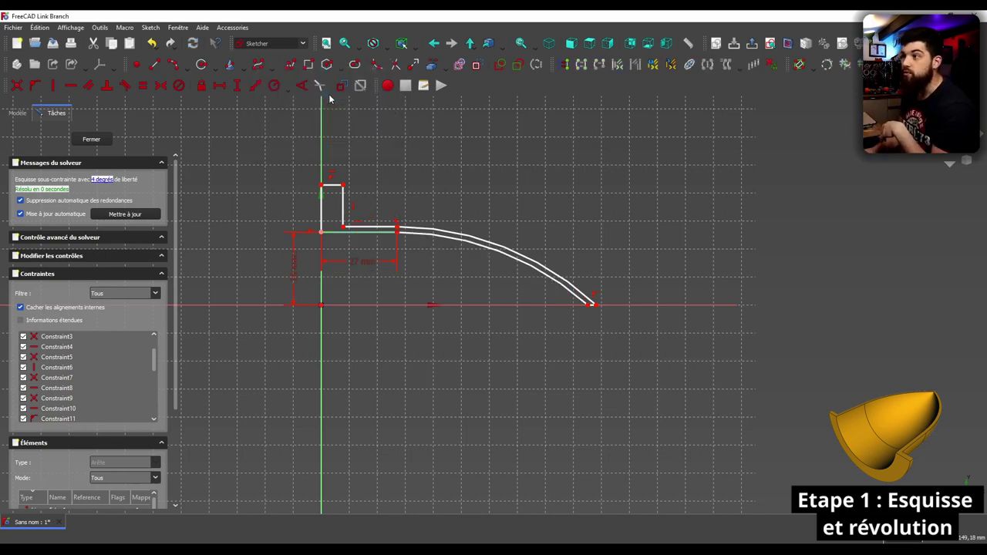
{"action": "left_click_drag", "start_coordinate": [294, 271], "coordinate": [281, 272]}
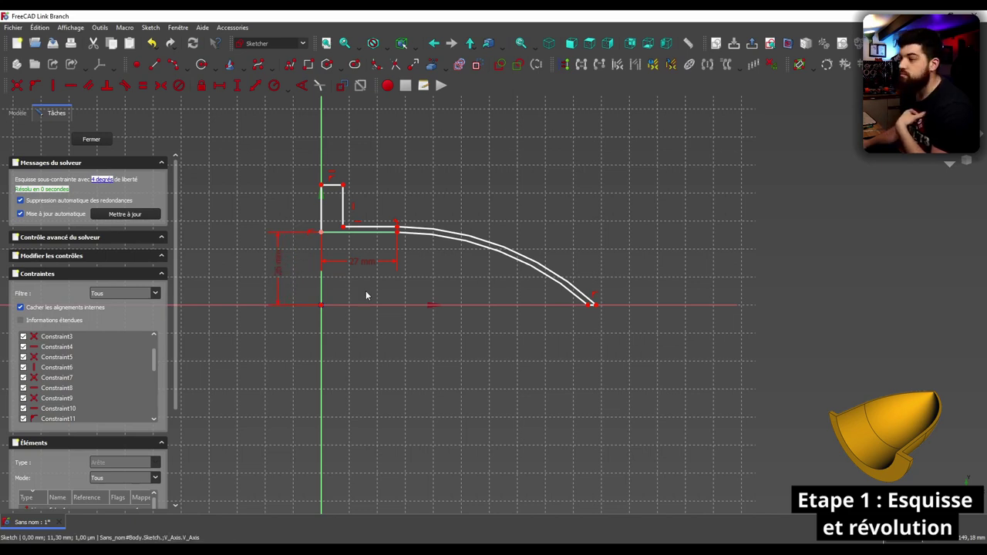
{"action": "scroll", "coordinate": [323, 245], "scroll_direction": "up", "scroll_amount": 4}
{"action": "left_click_drag", "start_coordinate": [408, 214], "coordinate": [409, 198]}
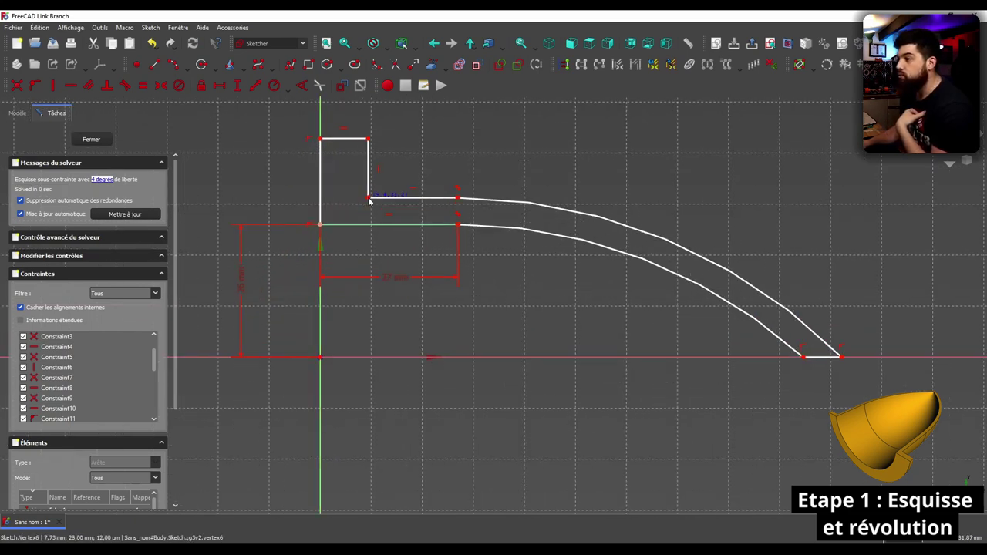
{"action": "left_click", "coordinate": [421, 225]}
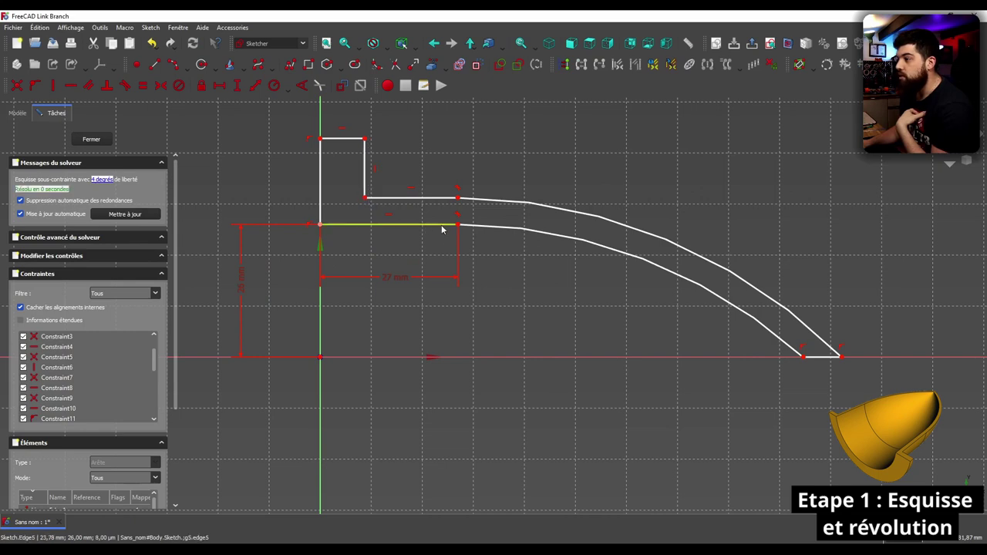
Move the 26 mm dimension closer to the profile after undoing a trial lower-line constraint.
{"action": "left_click", "coordinate": [375, 225]}
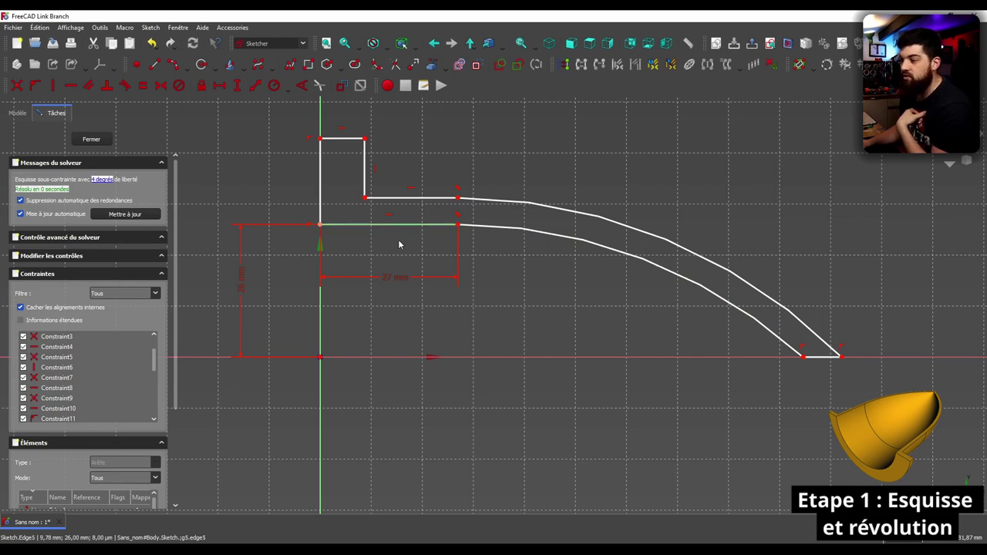
{"action": "key", "text": "l"}
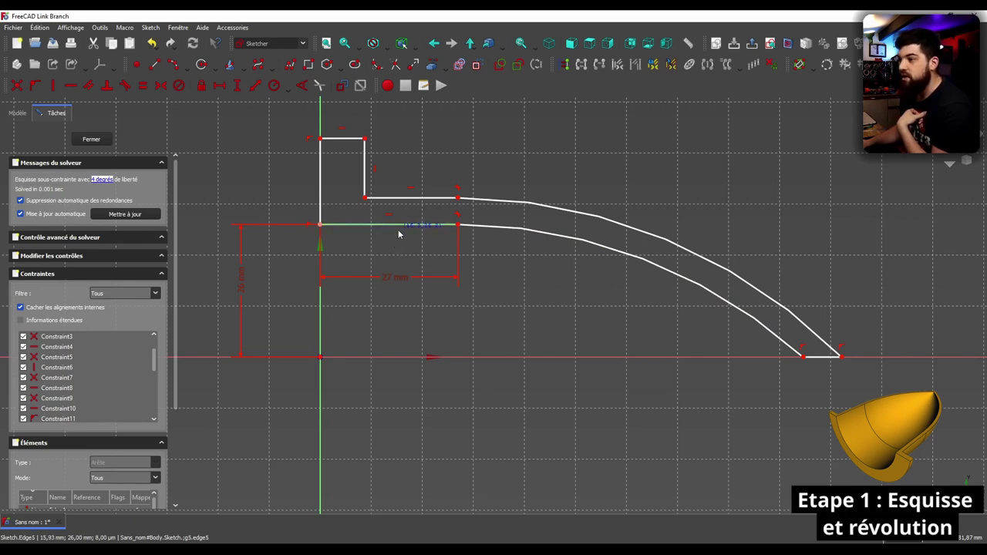
{"action": "key", "text": "ctrl+z"}
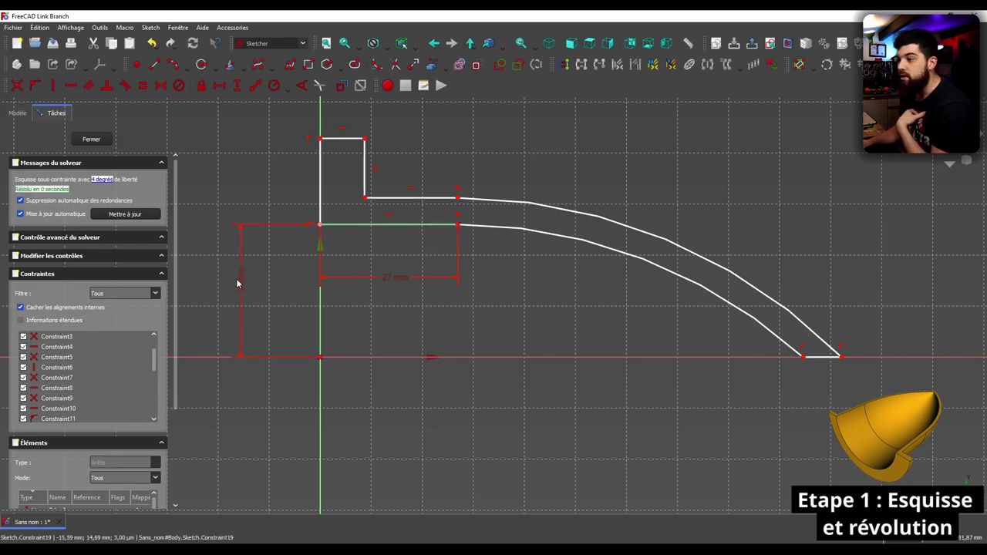
{"action": "left_click_drag", "start_coordinate": [241, 280], "coordinate": [276, 280]}
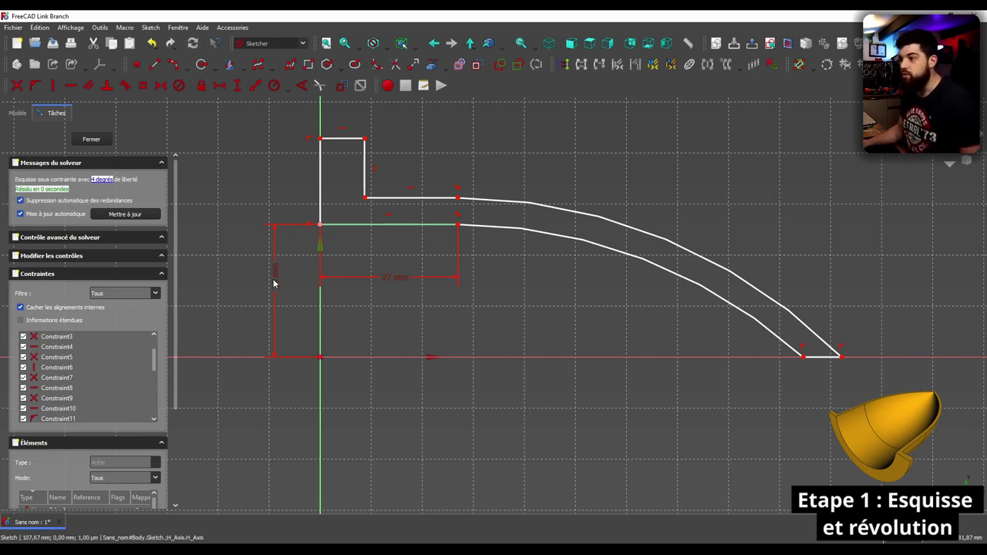
{"action": "left_click_drag", "start_coordinate": [274, 285], "coordinate": [290, 290]}
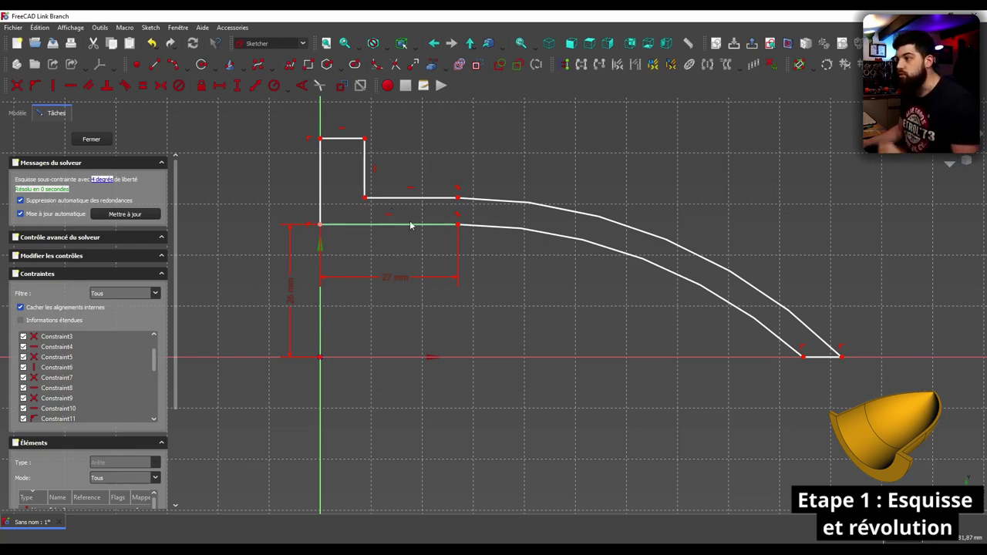
Give the lip's short vertical edge, top edge (3) and inner step (7) fixed lengths.
{"action": "left_click", "coordinate": [322, 167]}
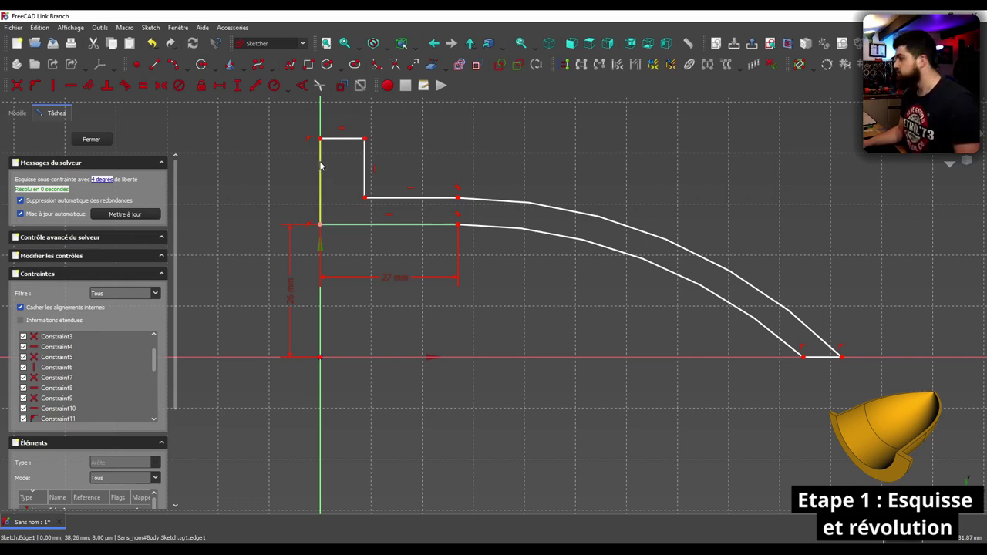
{"action": "key", "text": "i"}
{"action": "left_click", "coordinate": [340, 152]}
{"action": "left_click", "coordinate": [346, 183]}
{"action": "type", "text": "l"}
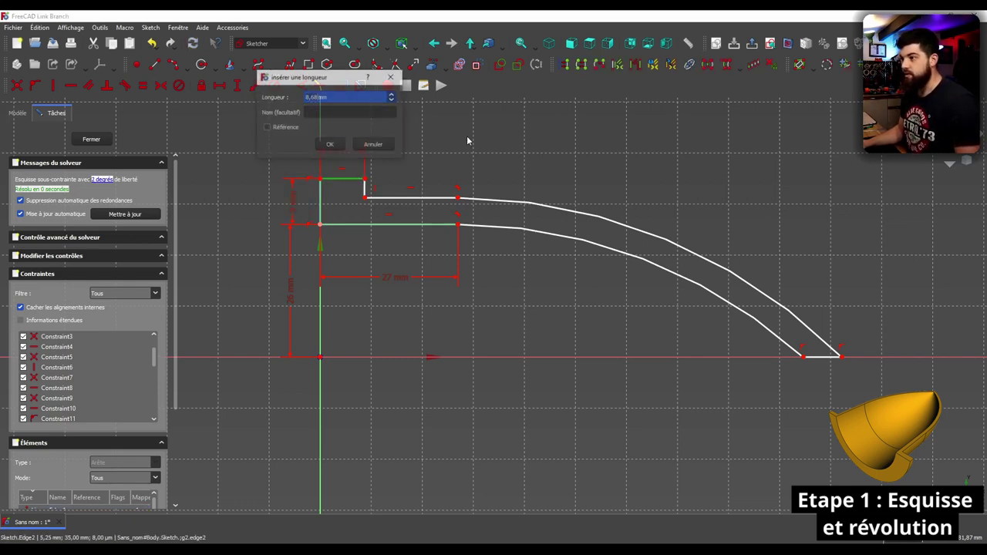
{"action": "type", "text": "3"}
{"action": "key", "text": "Return"}
{"action": "left_click", "coordinate": [257, 87]}
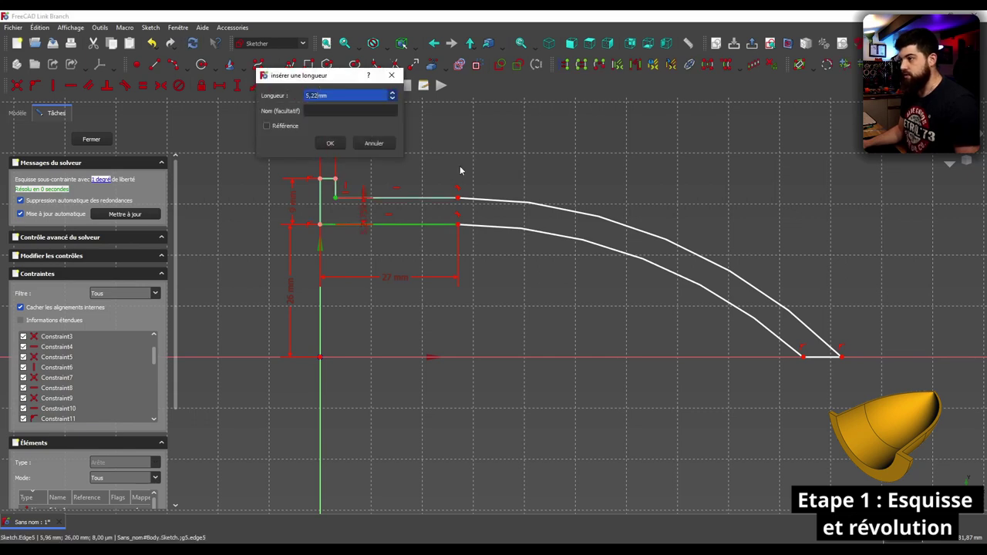
{"action": "type", "text": "7"}
{"action": "key", "text": "Return"}
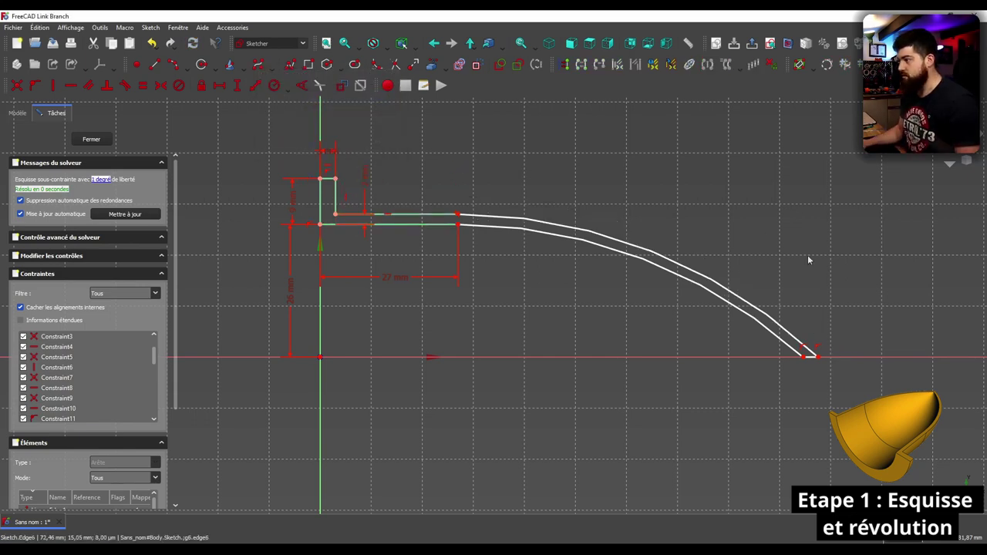
{"action": "left_click", "coordinate": [764, 329]}
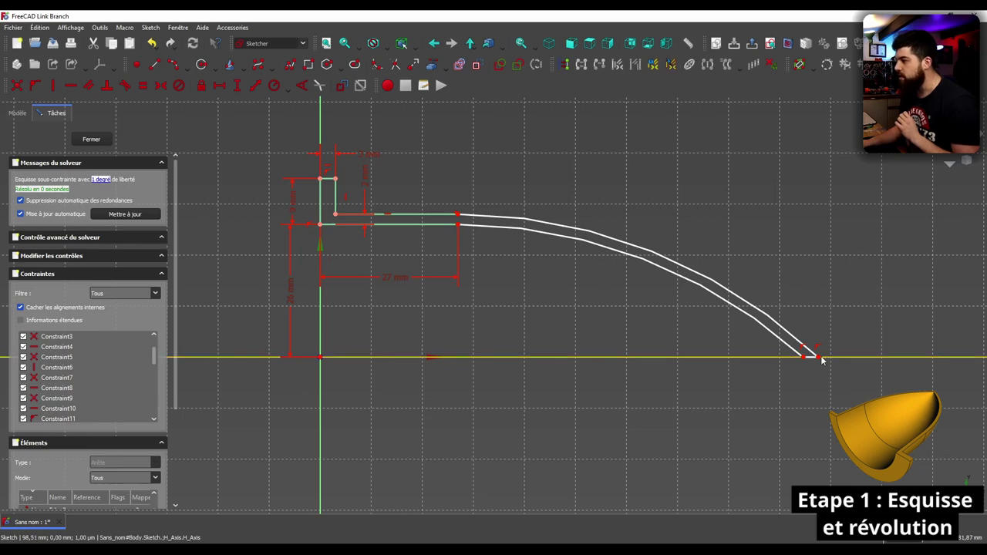
Slide the nose curve's tip left along the horizontal axis to shorten the shell.
{"action": "mouse_move", "coordinate": [816, 356]}
{"action": "left_mouse_down"}
{"action": "mouse_move", "coordinate": [564, 356]}
{"action": "mouse_move", "coordinate": [653, 341]}
{"action": "mouse_move", "coordinate": [857, 336]}
{"action": "mouse_move", "coordinate": [657, 341]}
{"action": "mouse_move", "coordinate": [813, 343]}
{"action": "mouse_move", "coordinate": [745, 318]}
{"action": "mouse_move", "coordinate": [851, 321]}
{"action": "mouse_move", "coordinate": [802, 326]}
{"action": "left_mouse_up"}
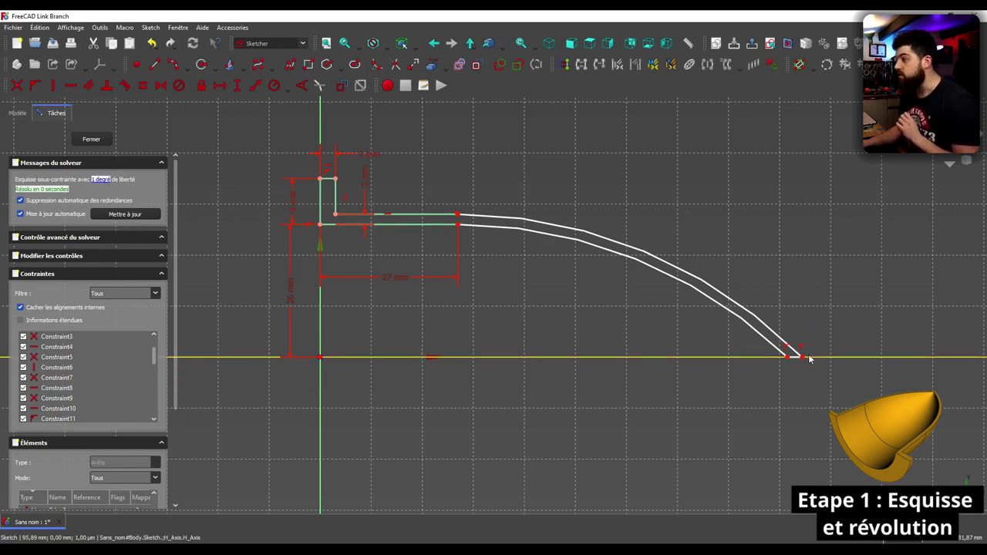
{"action": "mouse_move", "coordinate": [798, 349]}
{"action": "left_mouse_down"}
{"action": "mouse_move", "coordinate": [762, 351]}
{"action": "mouse_move", "coordinate": [824, 339]}
{"action": "mouse_move", "coordinate": [741, 330]}
{"action": "mouse_move", "coordinate": [769, 339]}
{"action": "mouse_move", "coordinate": [752, 330]}
{"action": "left_mouse_up"}
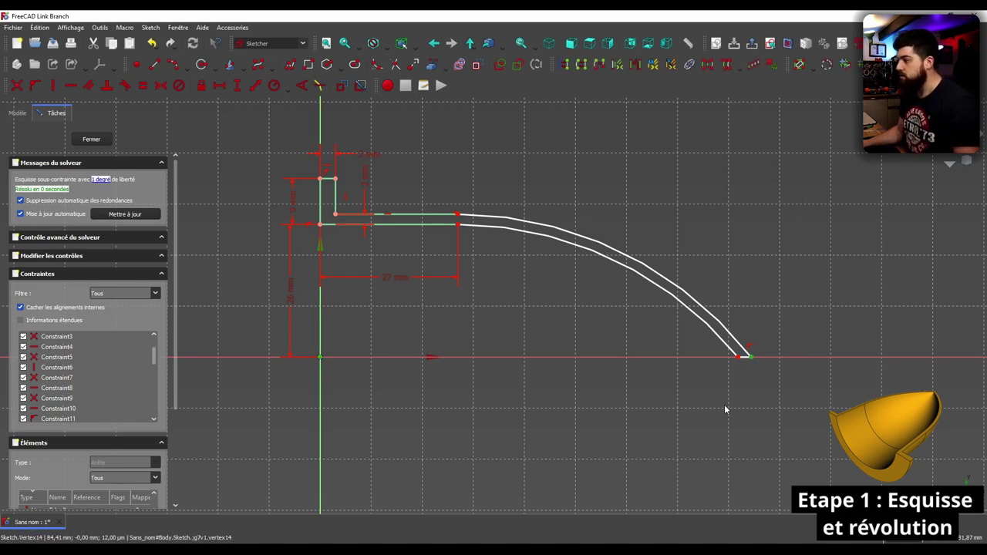
Set a 90 mm horizontal distance from the vertical axis to the nose tip.
{"action": "left_click", "coordinate": [321, 122]}
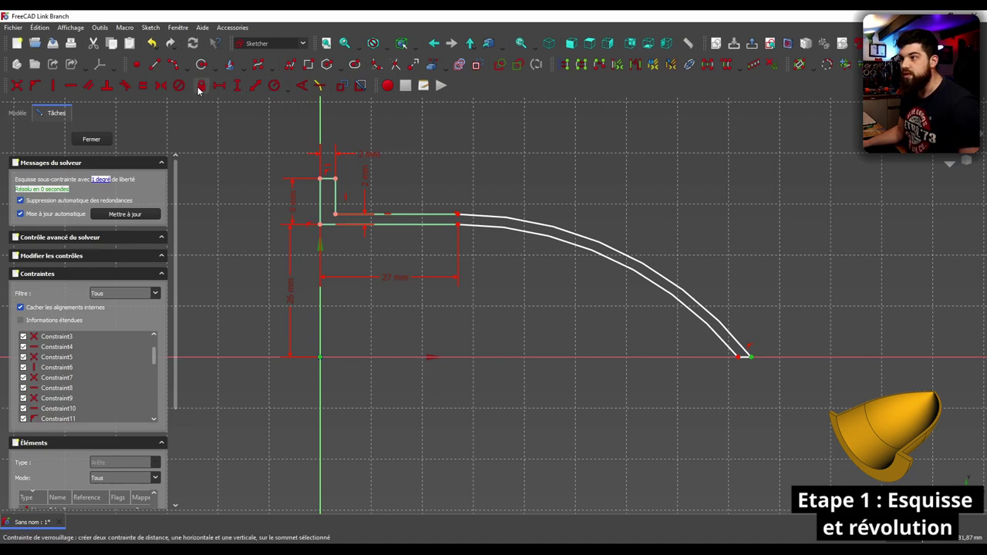
{"action": "left_click", "coordinate": [255, 85]}
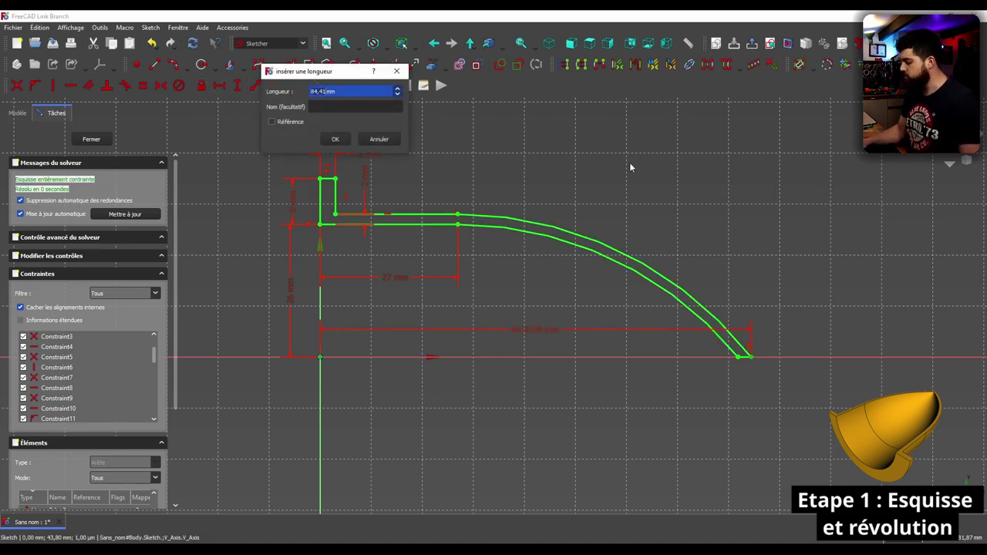
{"action": "type", "text": "90mm"}
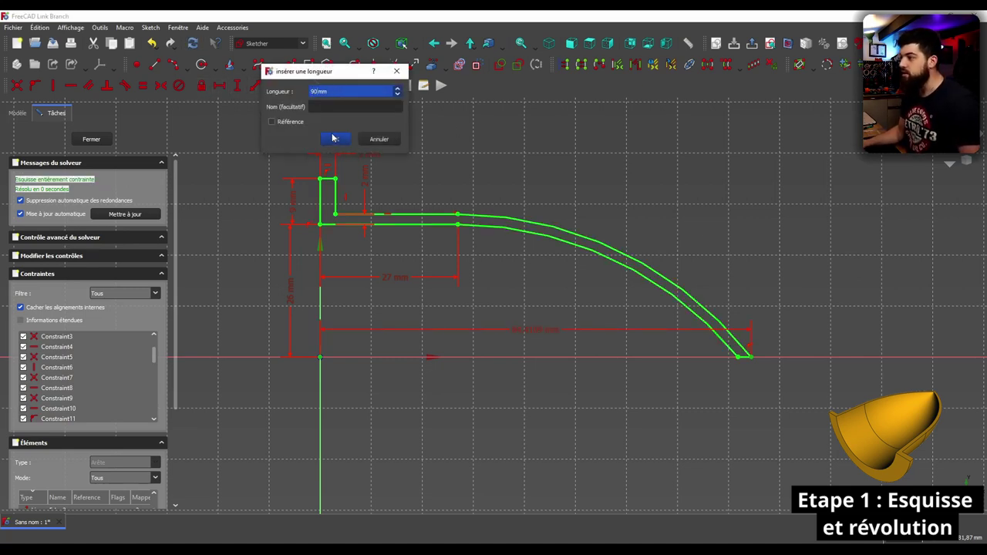
{"action": "left_click", "coordinate": [337, 139]}
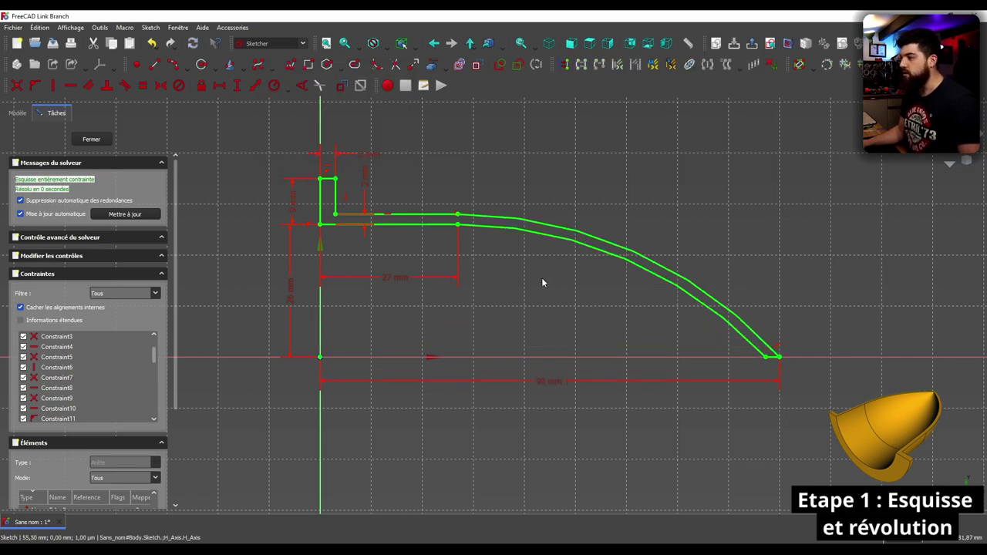
Check the fully constrained profile by dragging and selecting its inner curve.
{"action": "left_click_drag", "start_coordinate": [524, 233], "coordinate": [540, 254]}
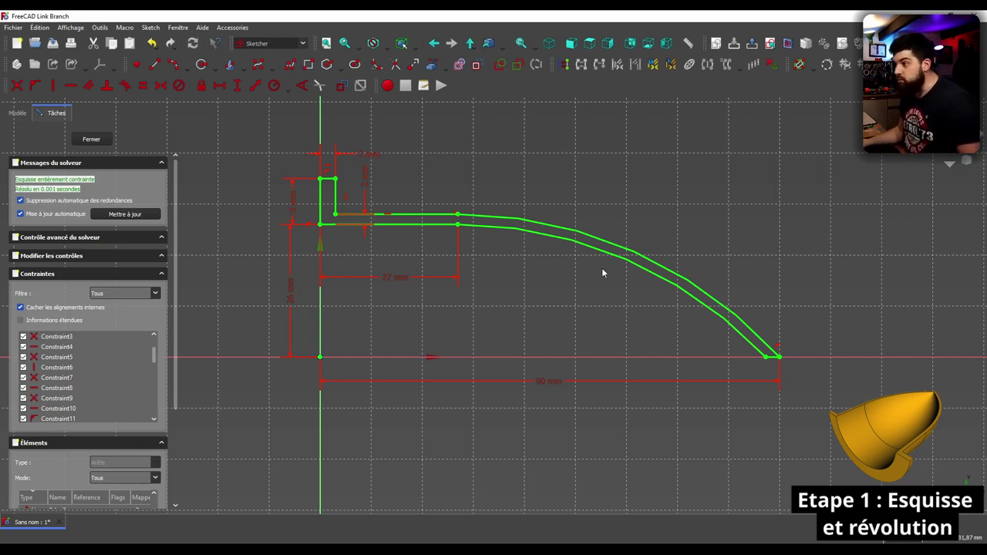
{"action": "left_click", "coordinate": [462, 216]}
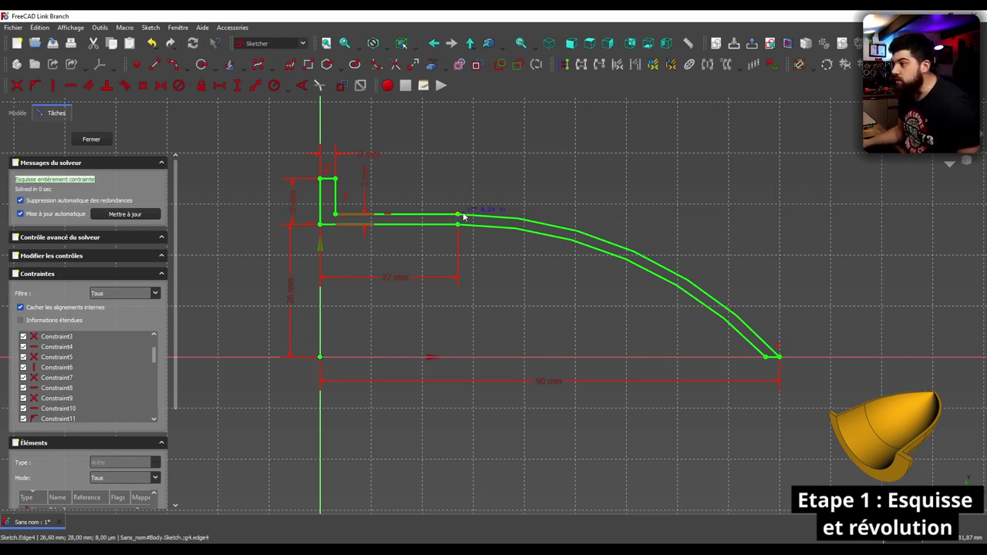
{"action": "left_click", "coordinate": [766, 356]}
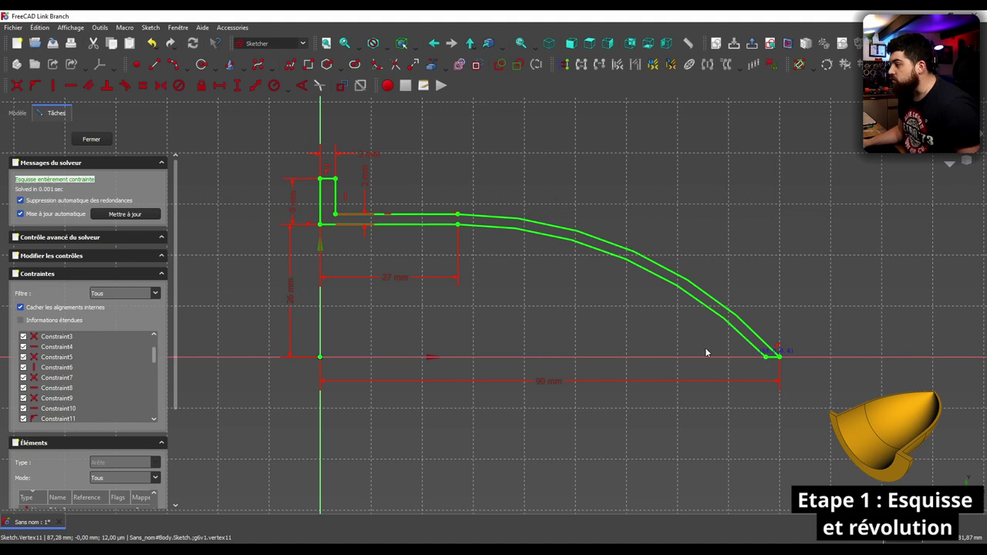
{"action": "left_click", "coordinate": [461, 226]}
{"action": "left_click", "coordinate": [523, 177]}
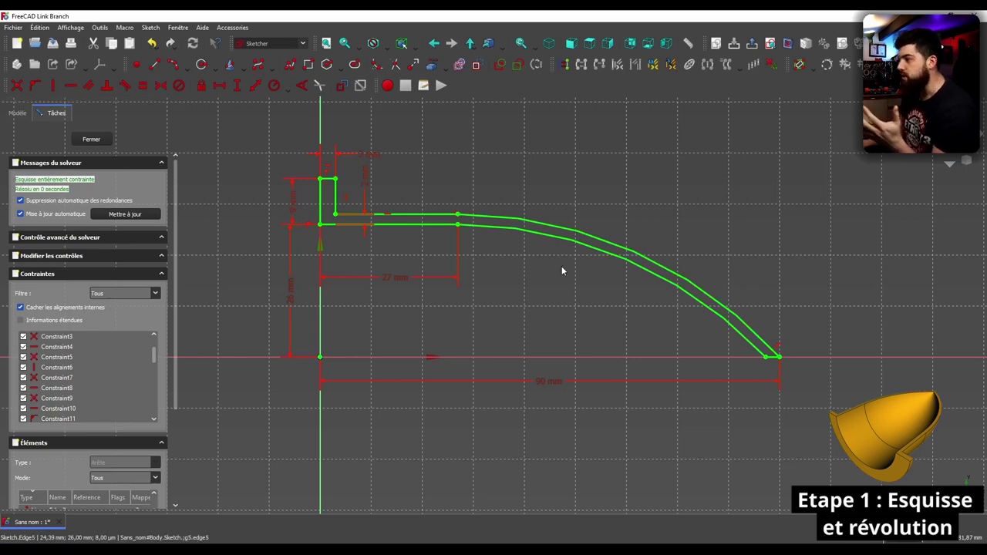
{"action": "scroll", "coordinate": [482, 289], "scroll_direction": "down", "scroll_amount": 2}
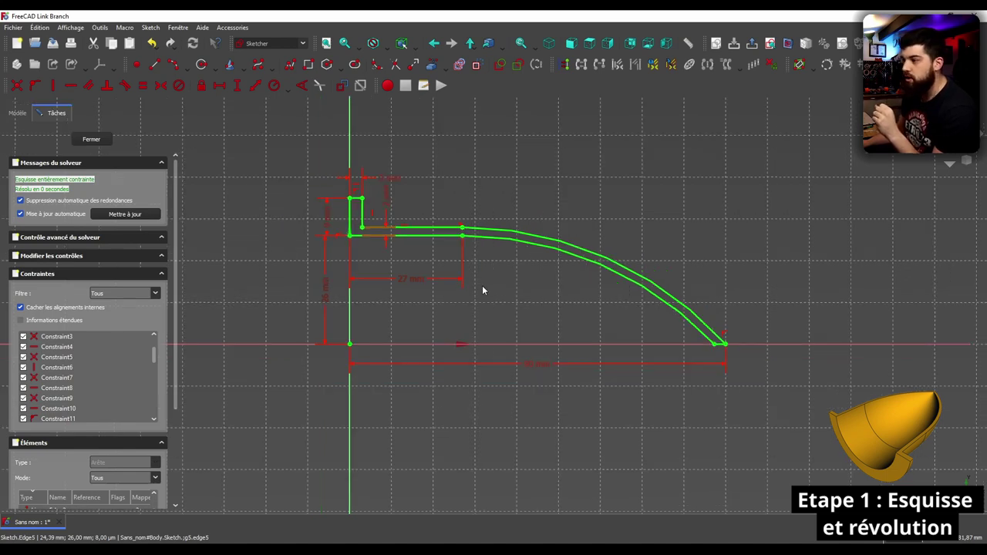
{"action": "scroll", "coordinate": [482, 289], "scroll_direction": "up", "scroll_amount": 3}
{"action": "scroll", "coordinate": [483, 288], "scroll_direction": "down", "scroll_amount": 1}
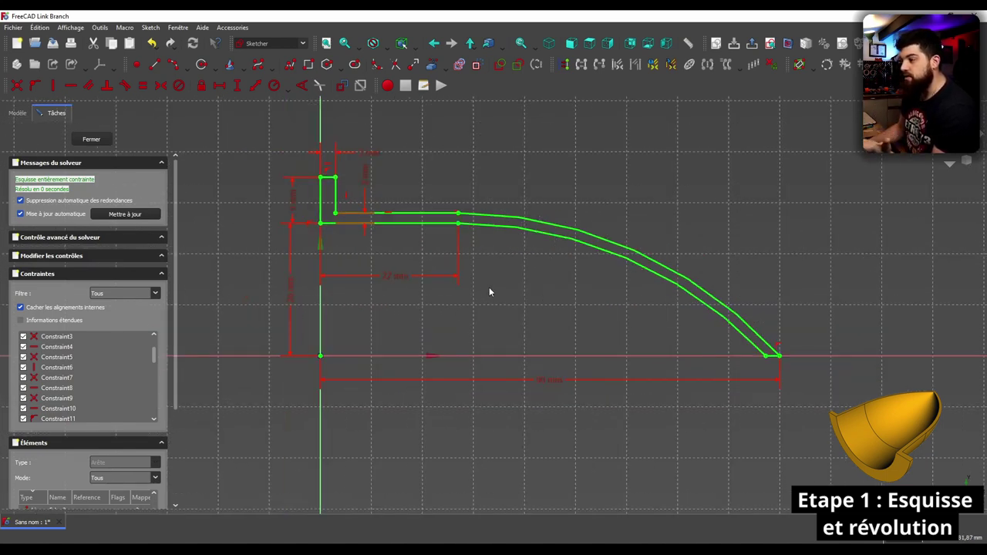
Close the sketch and orbit the 3D view to inspect the profile.
{"action": "left_click", "coordinate": [96, 141]}
{"action": "scroll", "coordinate": [462, 220], "scroll_direction": "up", "scroll_amount": 3}
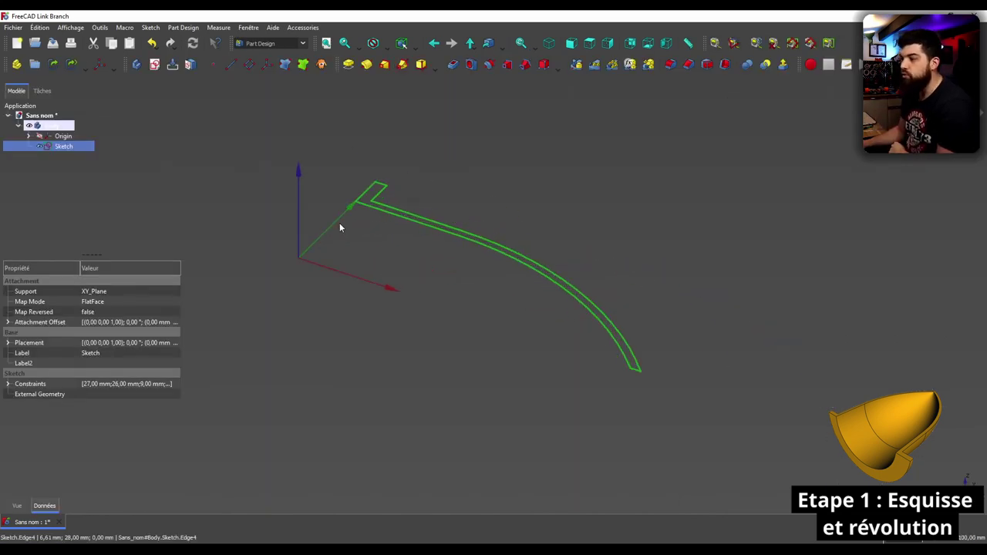
{"action": "scroll", "coordinate": [231, 227], "scroll_direction": "up", "scroll_amount": 2}
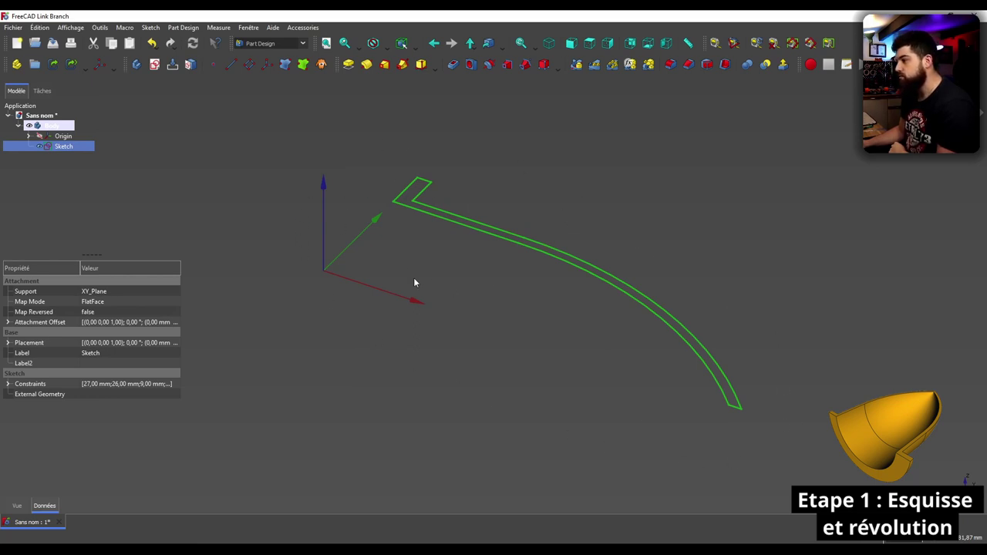
{"action": "mouse_move", "coordinate": [414, 284]}
{"action": "middle_mouse_down"}
{"action": "mouse_move", "coordinate": [455, 304]}
{"action": "mouse_move", "coordinate": [465, 348]}
{"action": "mouse_move", "coordinate": [529, 363]}
{"action": "mouse_move", "coordinate": [341, 355]}
{"action": "mouse_move", "coordinate": [584, 177]}
{"action": "middle_mouse_up"}
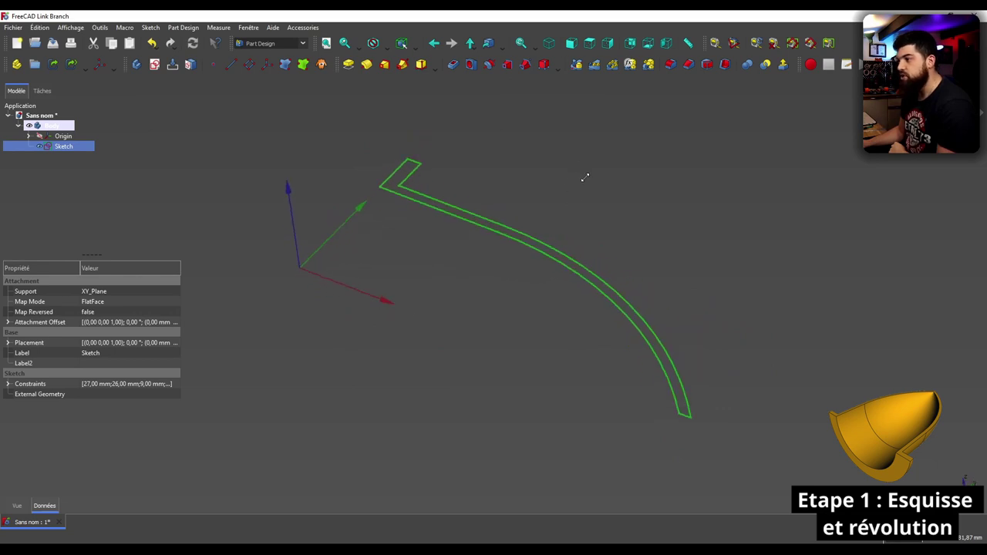
Reopen the sketch to move the 27 mm dimension below the profile, then reselect the sketch.
{"action": "double_click", "coordinate": [65, 146]}
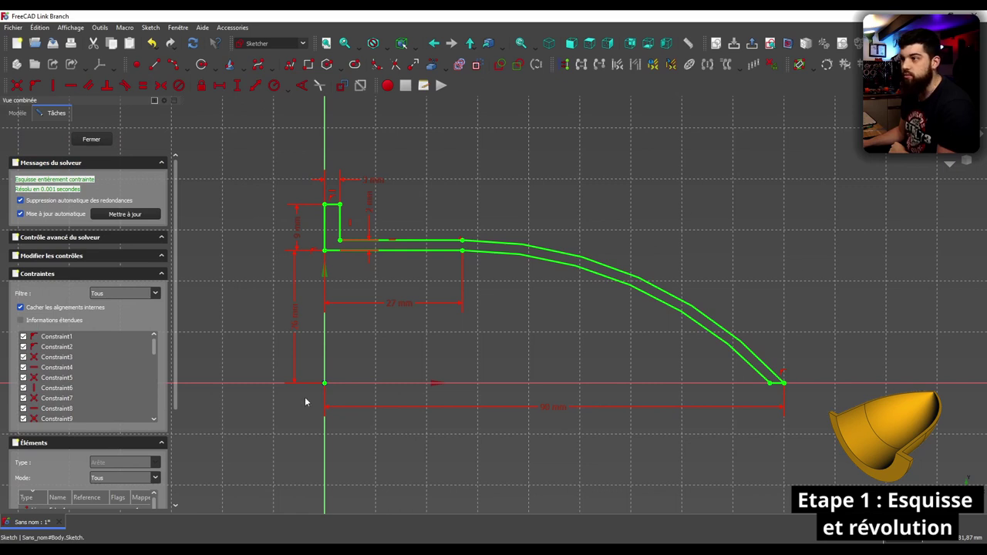
{"action": "left_click_drag", "start_coordinate": [402, 304], "coordinate": [402, 330]}
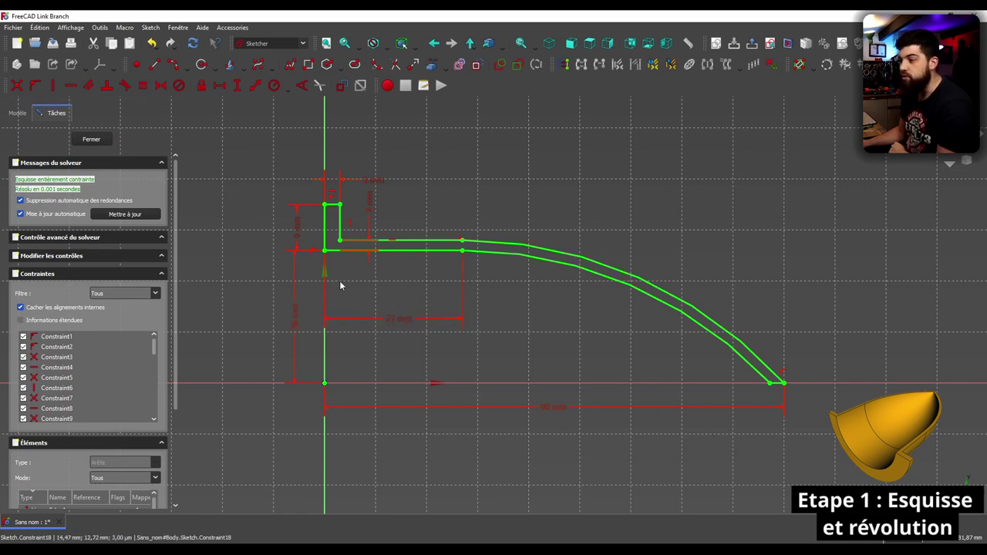
{"action": "left_click", "coordinate": [93, 140]}
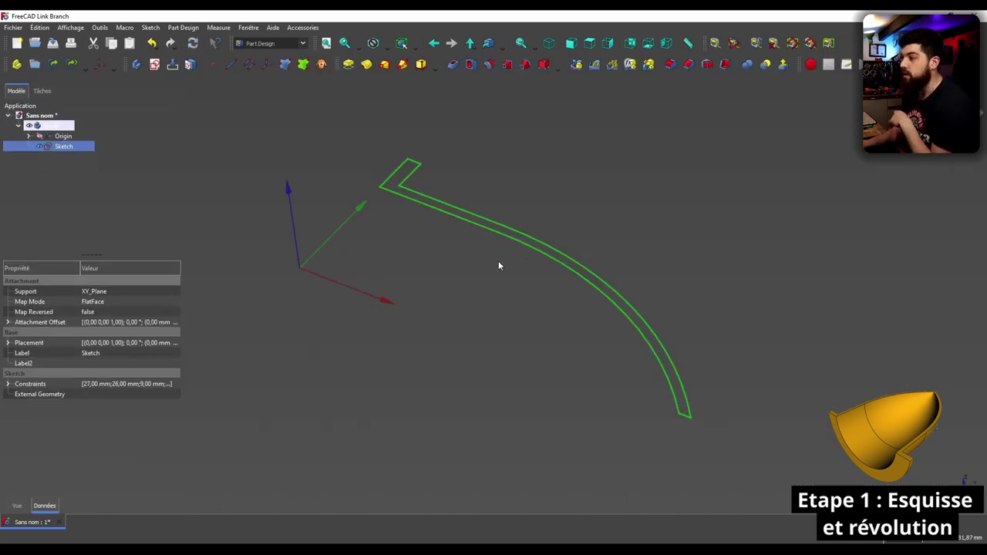
{"action": "middle_click_drag", "start_coordinate": [499, 261], "coordinate": [423, 253]}
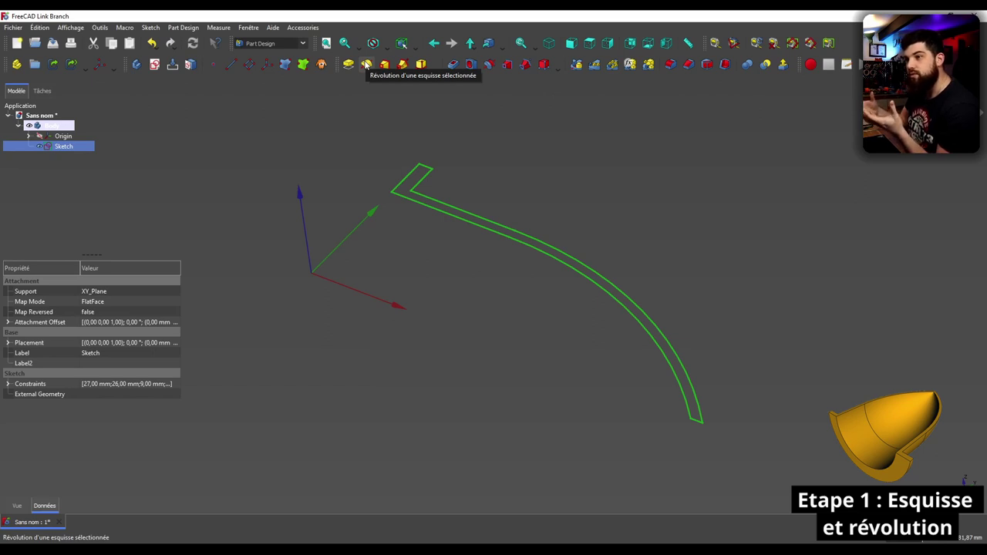
{"action": "left_click", "coordinate": [312, 145]}
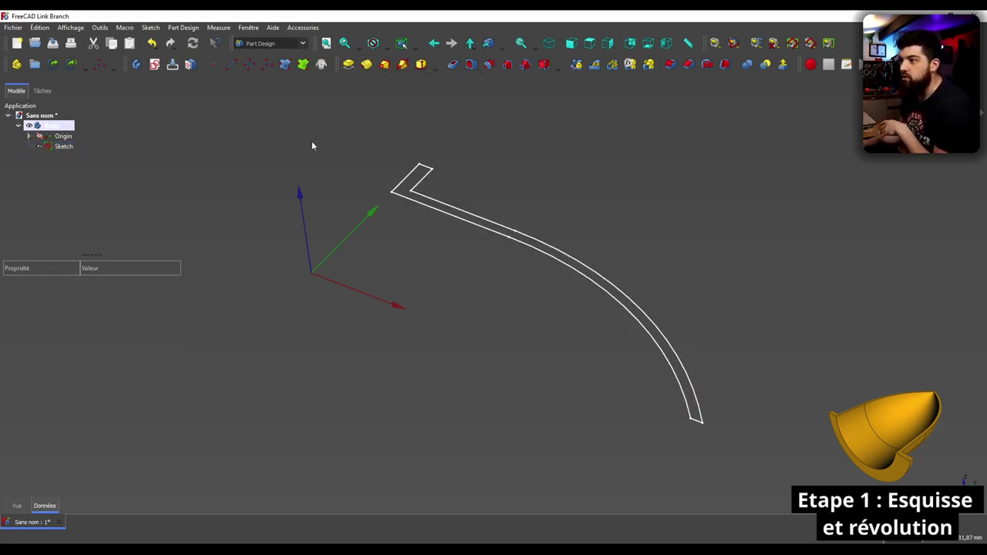
{"action": "left_click", "coordinate": [63, 146]}
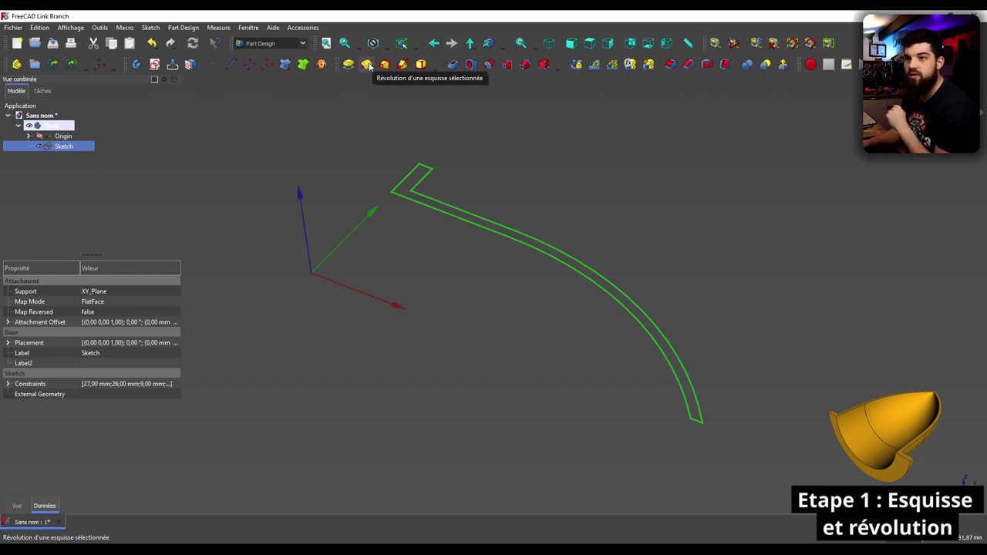
Start a 360° Revolution of the profile, inspect the dish preview, and show the axis options.
{"action": "left_click", "coordinate": [367, 64]}
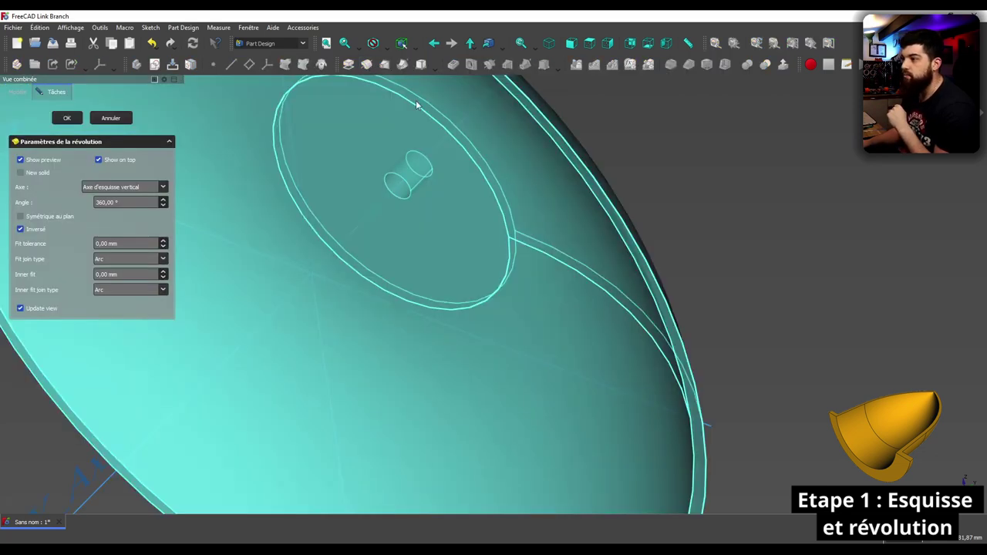
{"action": "scroll", "coordinate": [547, 193], "scroll_direction": "down", "scroll_amount": 5}
{"action": "scroll", "coordinate": [525, 170], "scroll_direction": "down", "scroll_amount": 1}
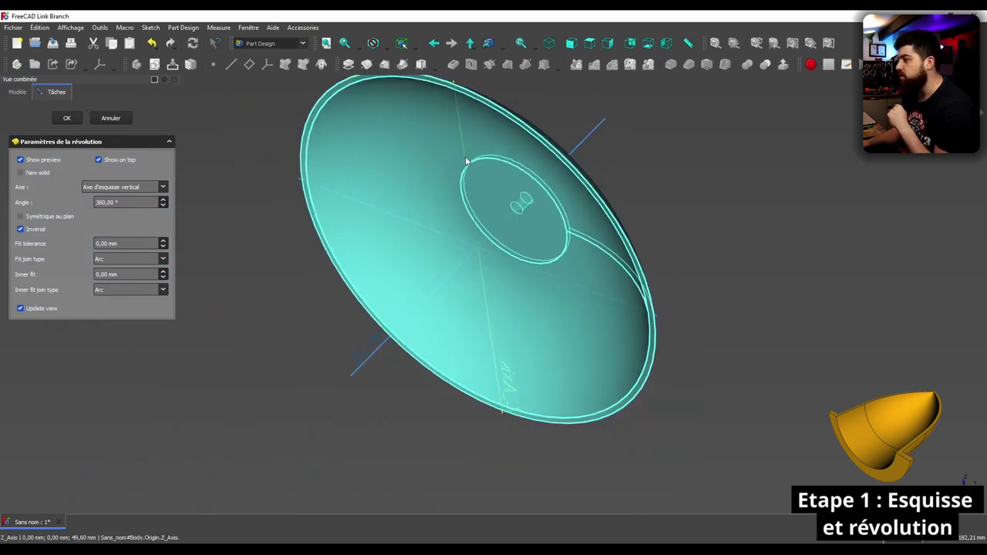
{"action": "scroll", "coordinate": [476, 117], "scroll_direction": "up", "scroll_amount": 1}
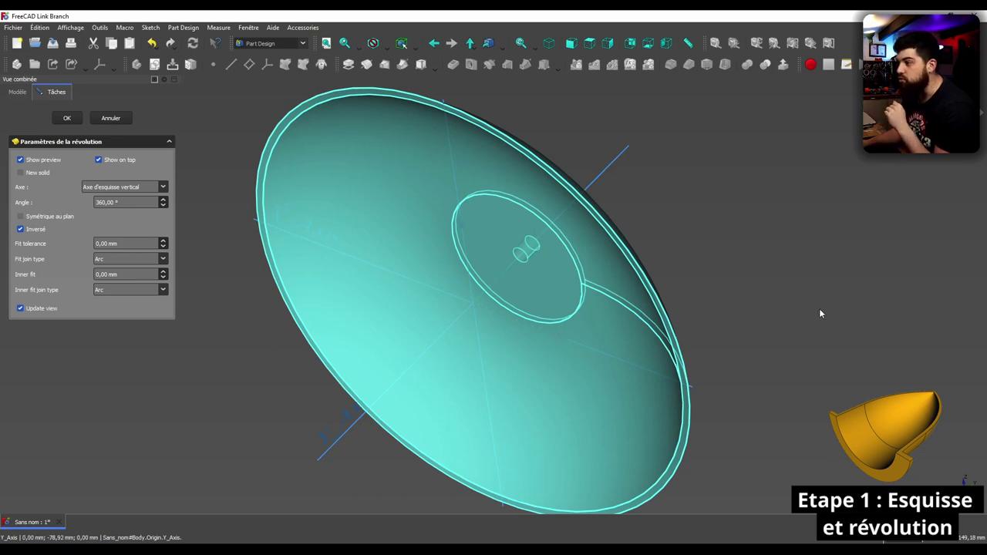
{"action": "mouse_move", "coordinate": [821, 313]}
{"action": "middle_mouse_down"}
{"action": "mouse_move", "coordinate": [785, 313]}
{"action": "mouse_move", "coordinate": [668, 355]}
{"action": "mouse_move", "coordinate": [756, 352]}
{"action": "mouse_move", "coordinate": [735, 360]}
{"action": "mouse_move", "coordinate": [298, 415]}
{"action": "middle_mouse_up"}
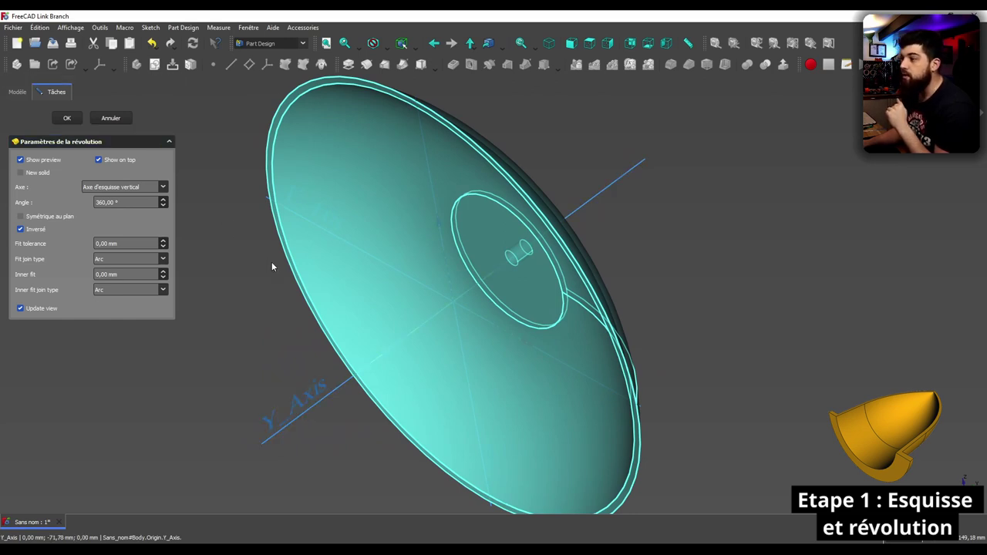
{"action": "mouse_move", "coordinate": [769, 398]}
{"action": "middle_mouse_down"}
{"action": "mouse_move", "coordinate": [506, 351]}
{"action": "mouse_move", "coordinate": [697, 353]}
{"action": "middle_mouse_up"}
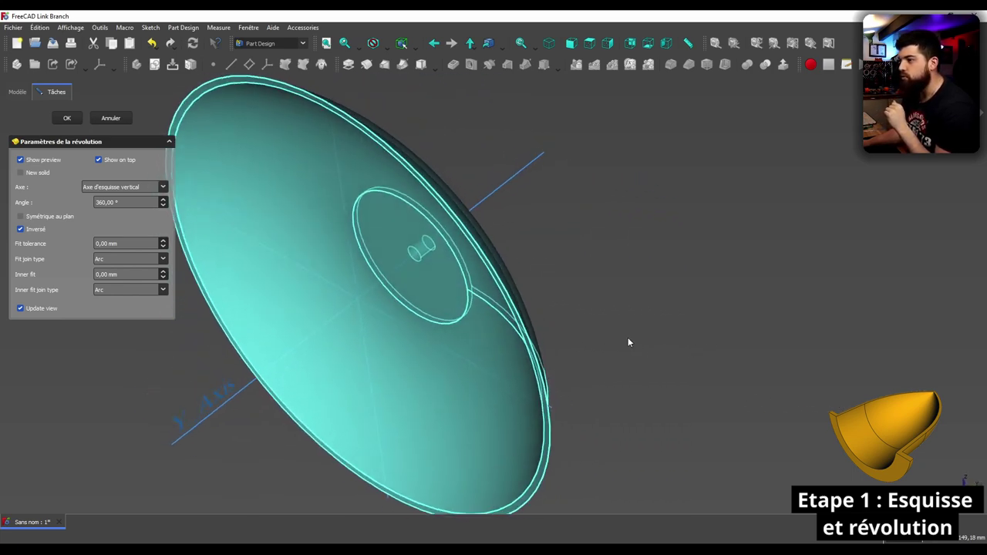
{"action": "mouse_move", "coordinate": [628, 343]}
{"action": "middle_mouse_down"}
{"action": "mouse_move", "coordinate": [258, 243]}
{"action": "mouse_move", "coordinate": [285, 236]}
{"action": "middle_mouse_up"}
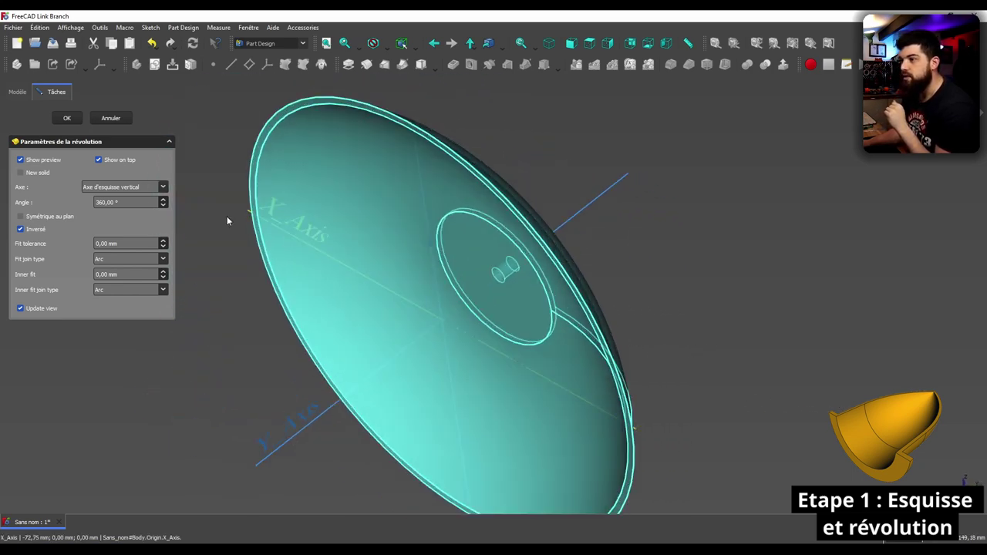
{"action": "left_click", "coordinate": [124, 192]}
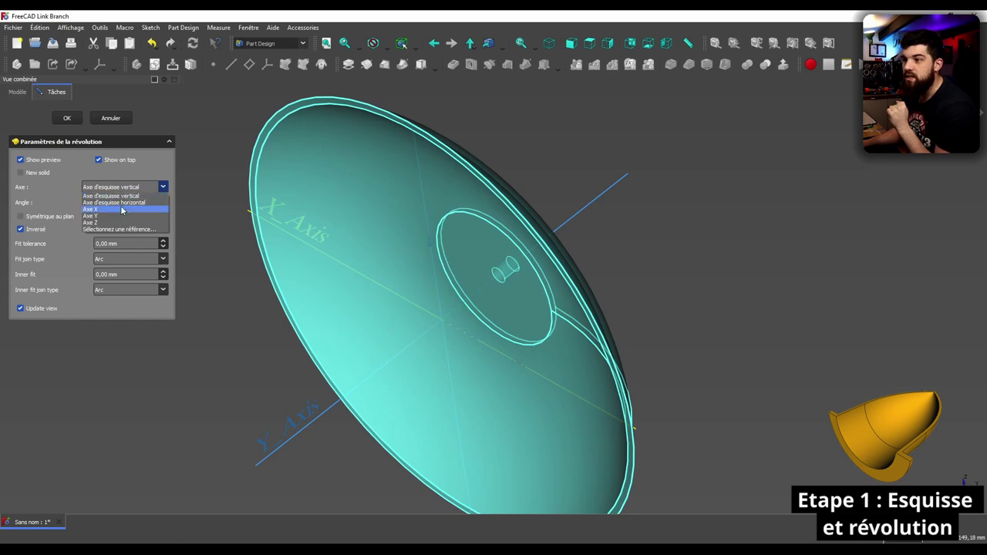
Set the revolution axis to X_Axis for a full 360° bullet-shaped nose cone with rim.
{"action": "left_click", "coordinate": [122, 210]}
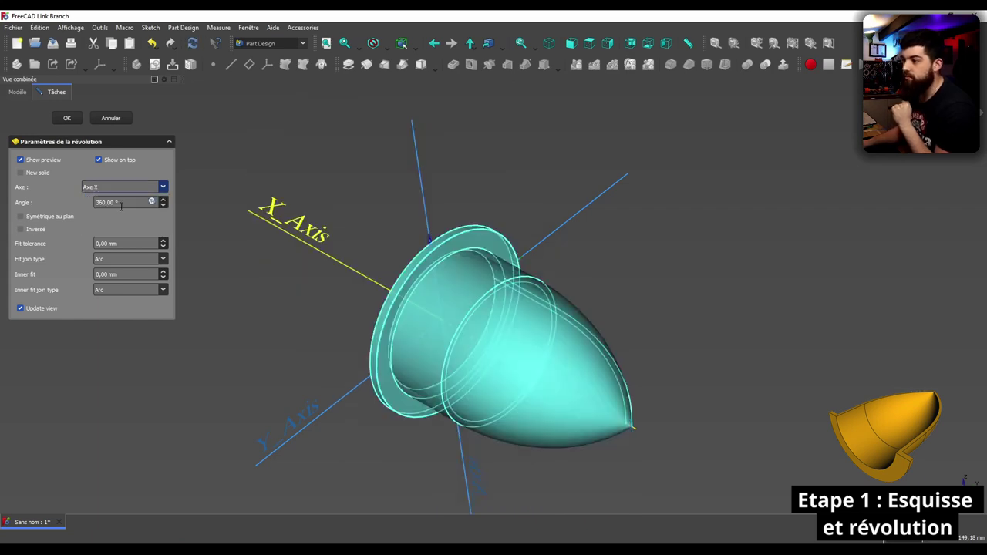
{"action": "scroll", "coordinate": [657, 418], "scroll_direction": "up", "scroll_amount": 3}
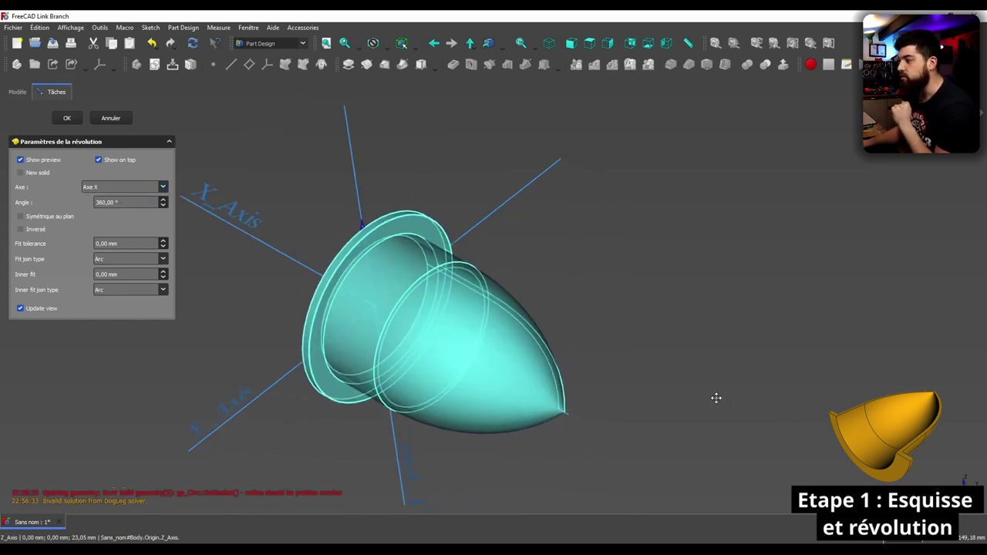
{"action": "scroll", "coordinate": [836, 412], "scroll_direction": "down", "scroll_amount": 3}
{"action": "mouse_move", "coordinate": [836, 412]}
{"action": "middle_mouse_down"}
{"action": "mouse_move", "coordinate": [563, 392]}
{"action": "mouse_move", "coordinate": [640, 412]}
{"action": "mouse_move", "coordinate": [791, 400]}
{"action": "middle_mouse_up"}
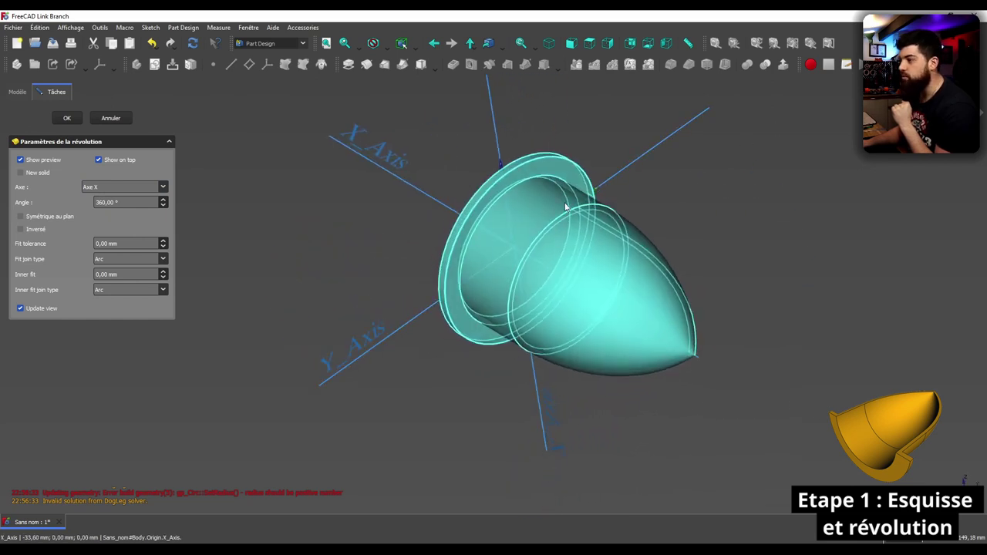
{"action": "mouse_move", "coordinate": [565, 207]}
{"action": "middle_mouse_down"}
{"action": "mouse_move", "coordinate": [579, 154]}
{"action": "mouse_move", "coordinate": [609, 204]}
{"action": "middle_mouse_up"}
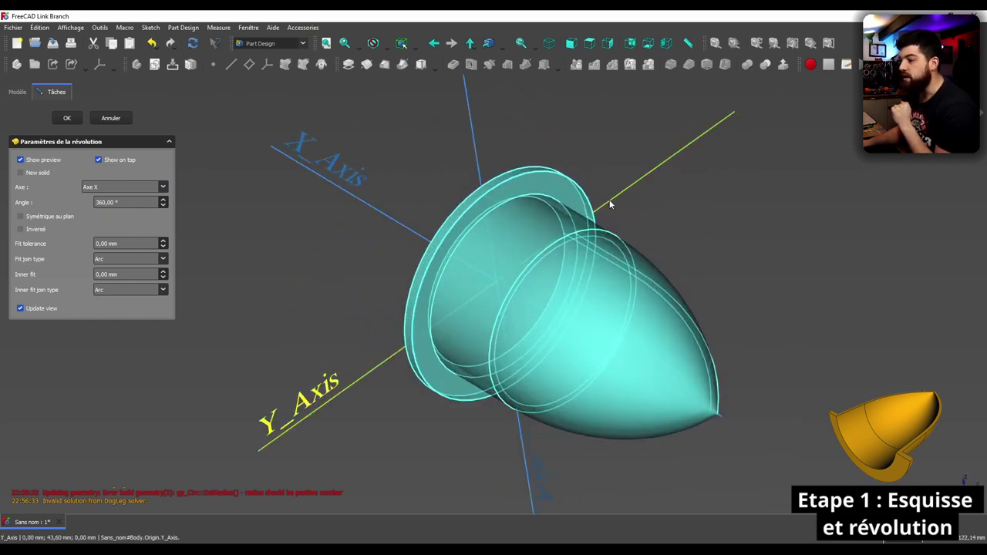
{"action": "left_click", "coordinate": [163, 191]}
{"action": "left_click", "coordinate": [128, 232]}
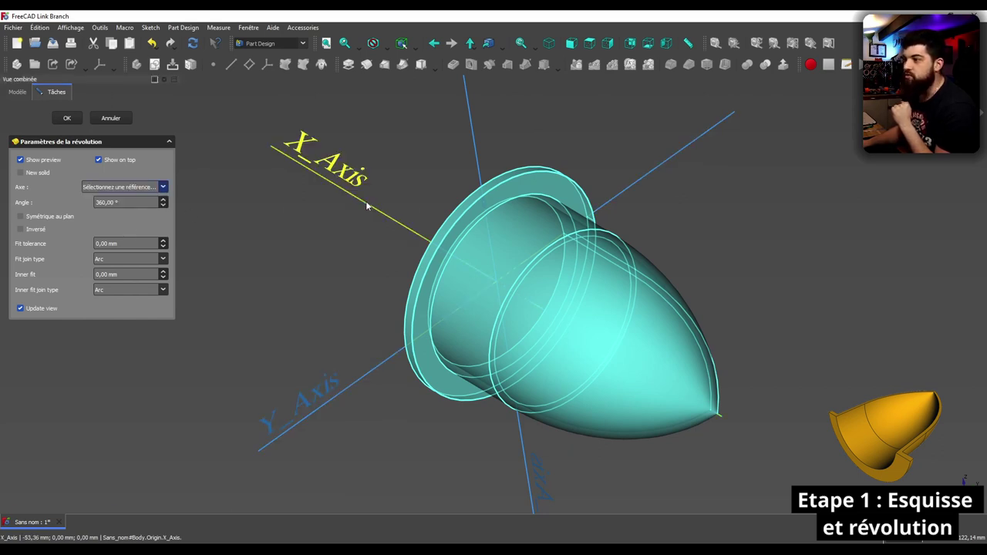
{"action": "left_click", "coordinate": [367, 205]}
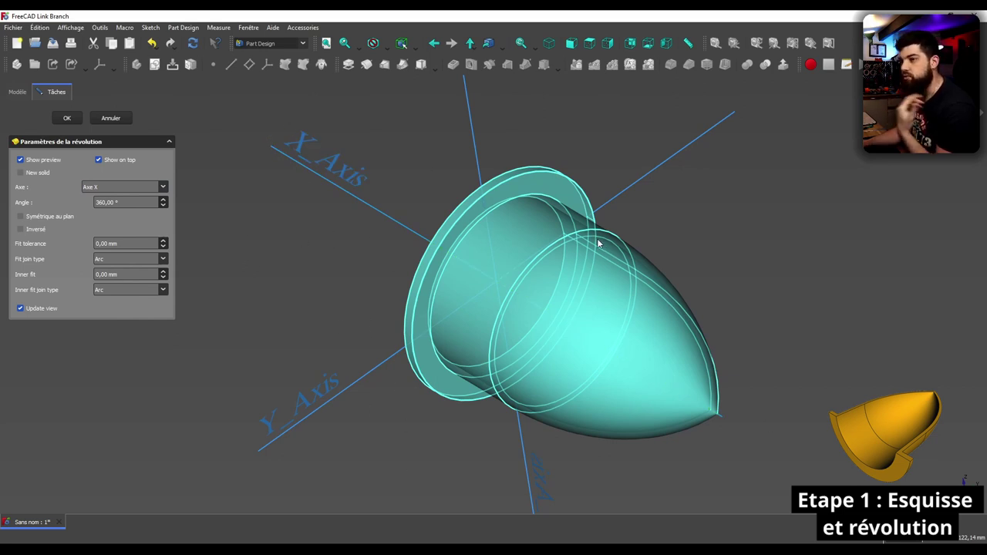
{"action": "mouse_move", "coordinate": [767, 339]}
{"action": "middle_mouse_down"}
{"action": "mouse_move", "coordinate": [800, 339]}
{"action": "mouse_move", "coordinate": [766, 330]}
{"action": "mouse_move", "coordinate": [756, 350]}
{"action": "middle_mouse_up"}
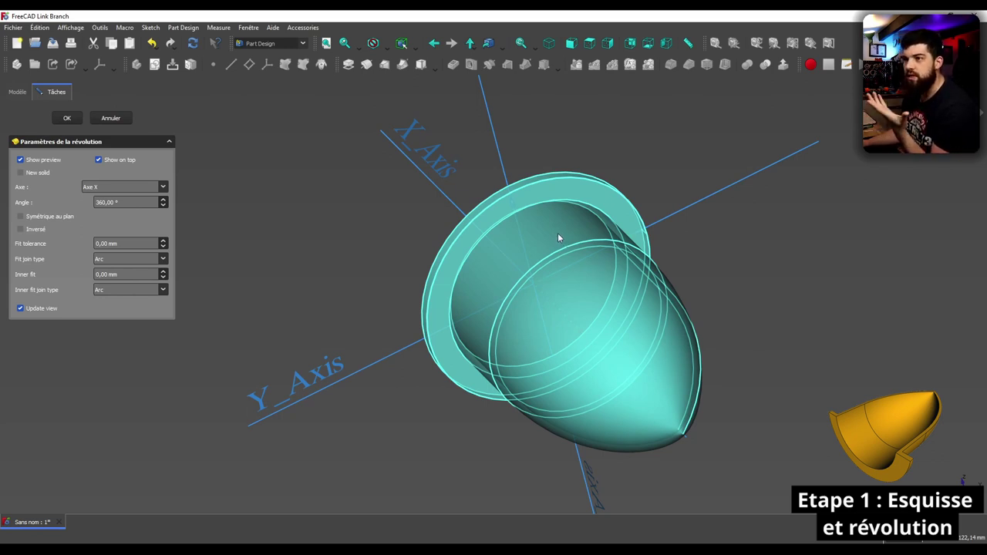
{"action": "mouse_move", "coordinate": [127, 202]}
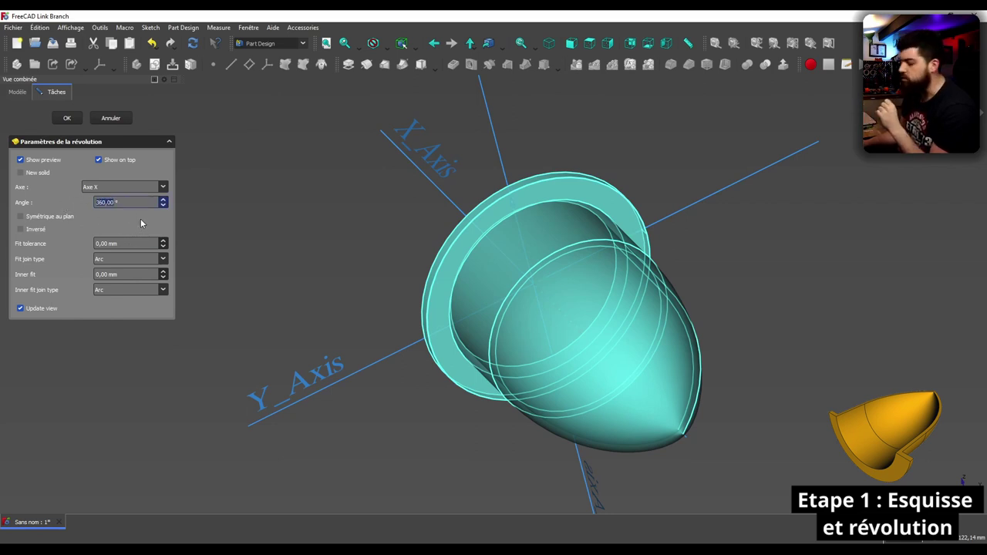
Limit the revolution angle to 180° and inspect the half-shell preview from the side.
{"action": "type", "text": "180"}
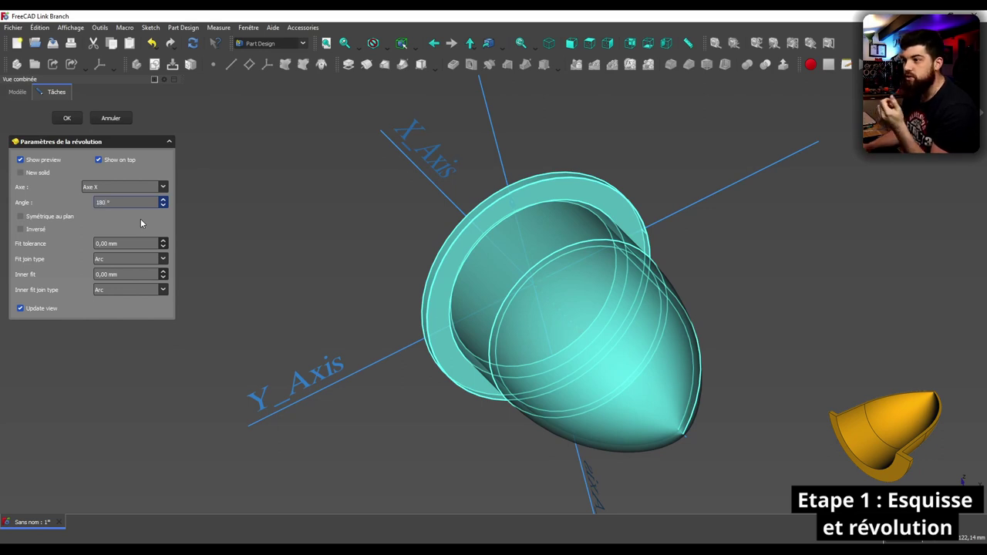
{"action": "mouse_move", "coordinate": [761, 289]}
{"action": "middle_mouse_down"}
{"action": "mouse_move", "coordinate": [454, 419]}
{"action": "mouse_move", "coordinate": [401, 368]}
{"action": "mouse_move", "coordinate": [383, 326]}
{"action": "mouse_move", "coordinate": [374, 409]}
{"action": "mouse_move", "coordinate": [399, 425]}
{"action": "mouse_move", "coordinate": [619, 397]}
{"action": "mouse_move", "coordinate": [428, 411]}
{"action": "middle_mouse_up"}
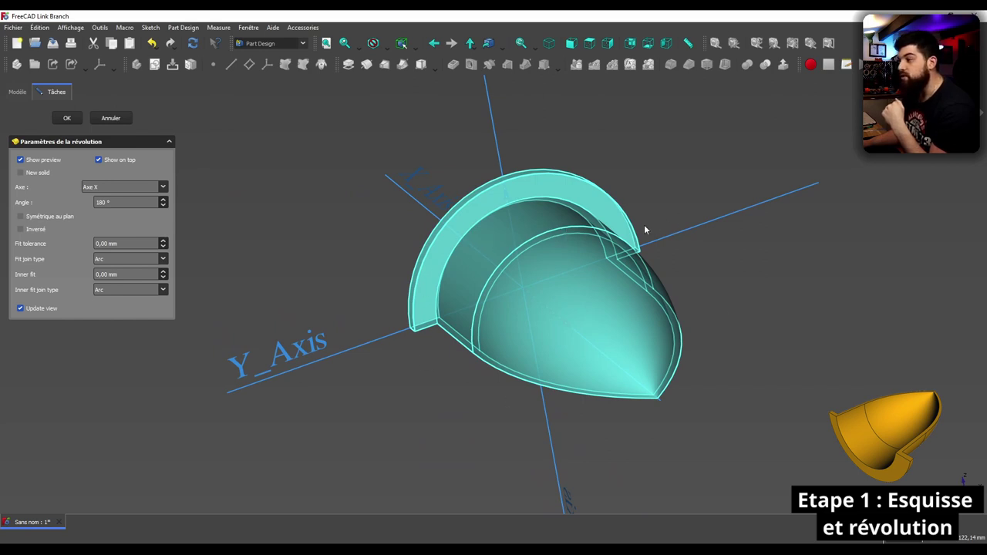
{"action": "mouse_move", "coordinate": [472, 218]}
{"action": "middle_mouse_down"}
{"action": "mouse_move", "coordinate": [397, 239]}
{"action": "mouse_move", "coordinate": [444, 276]}
{"action": "middle_mouse_up"}
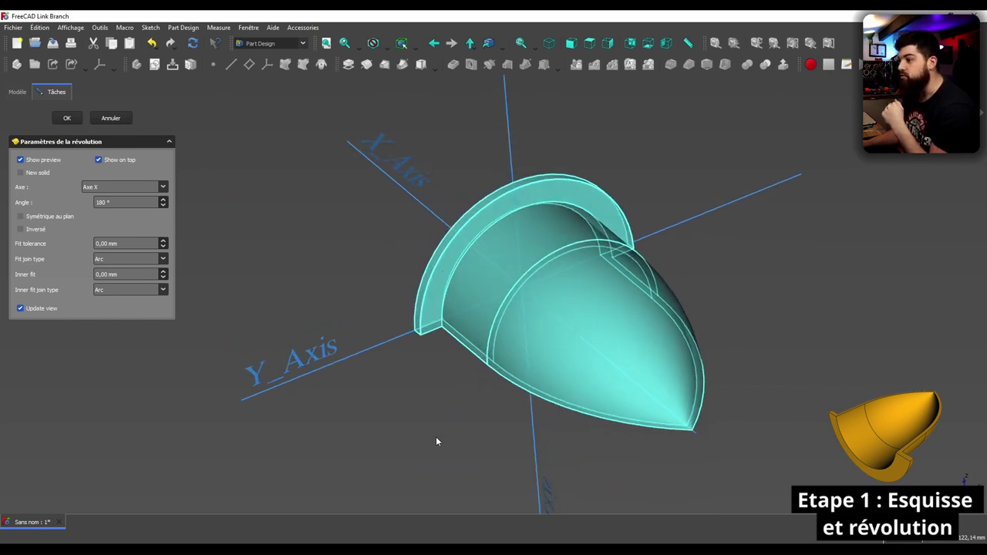
{"action": "scroll", "coordinate": [436, 441], "scroll_direction": "down", "scroll_amount": 2}
{"action": "scroll", "coordinate": [426, 392], "scroll_direction": "down", "scroll_amount": 1}
{"action": "scroll", "coordinate": [348, 272], "scroll_direction": "up", "scroll_amount": 3}
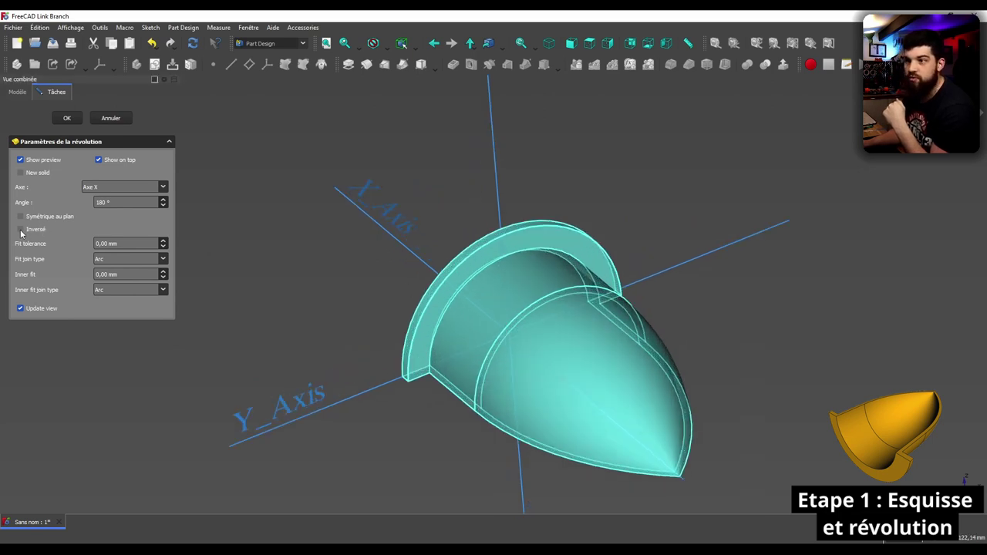
{"action": "mouse_move", "coordinate": [430, 321]}
{"action": "middle_mouse_down"}
{"action": "mouse_move", "coordinate": [629, 421]}
{"action": "mouse_move", "coordinate": [390, 443]}
{"action": "middle_mouse_up"}
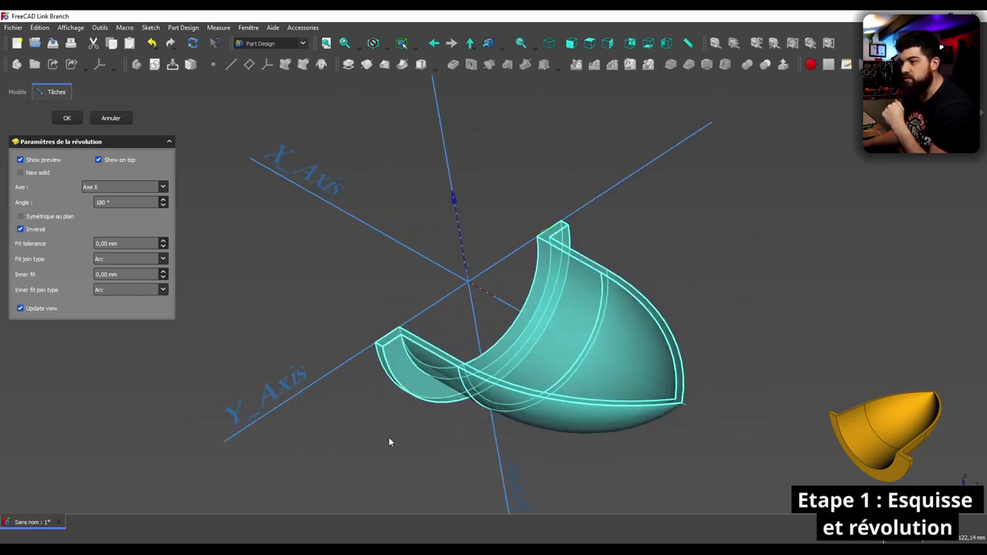
Confirm the 180° Revolution feature and inspect the solid half nose-cone shell.
{"action": "left_click", "coordinate": [65, 116]}
{"action": "scroll", "coordinate": [322, 229], "scroll_direction": "down", "scroll_amount": 2}
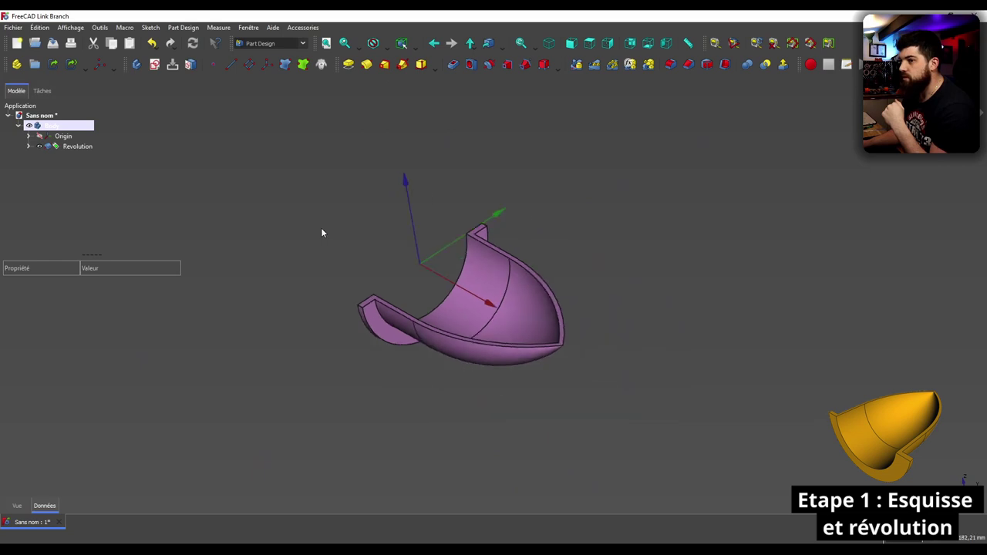
{"action": "mouse_move", "coordinate": [321, 229]}
{"action": "middle_mouse_down"}
{"action": "mouse_move", "coordinate": [297, 383]}
{"action": "mouse_move", "coordinate": [558, 391]}
{"action": "mouse_move", "coordinate": [672, 375]}
{"action": "mouse_move", "coordinate": [345, 397]}
{"action": "mouse_move", "coordinate": [274, 380]}
{"action": "mouse_move", "coordinate": [648, 378]}
{"action": "mouse_move", "coordinate": [463, 403]}
{"action": "mouse_move", "coordinate": [315, 385]}
{"action": "mouse_move", "coordinate": [304, 374]}
{"action": "mouse_move", "coordinate": [617, 379]}
{"action": "mouse_move", "coordinate": [408, 388]}
{"action": "mouse_move", "coordinate": [331, 370]}
{"action": "middle_mouse_up"}
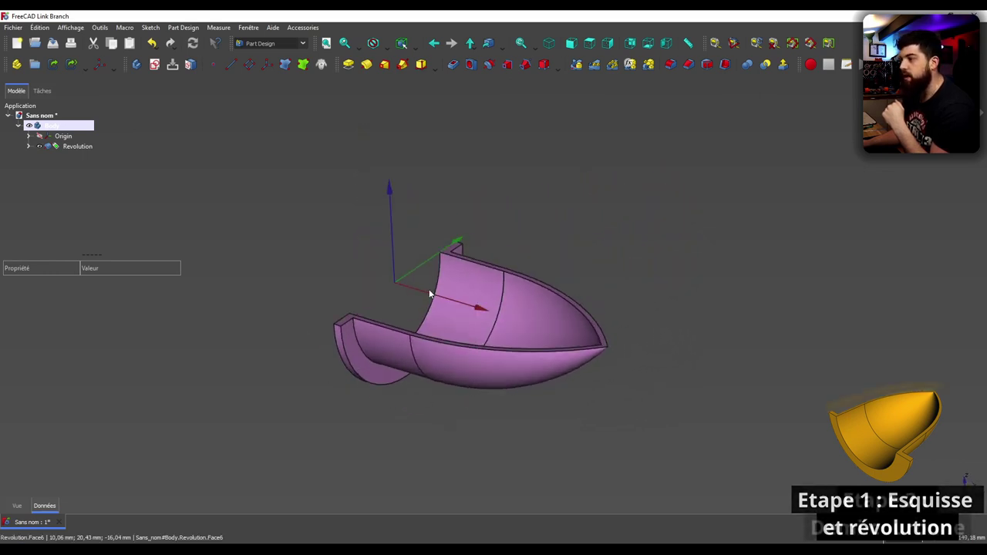
{"action": "scroll", "coordinate": [430, 293], "scroll_direction": "up", "scroll_amount": 2}
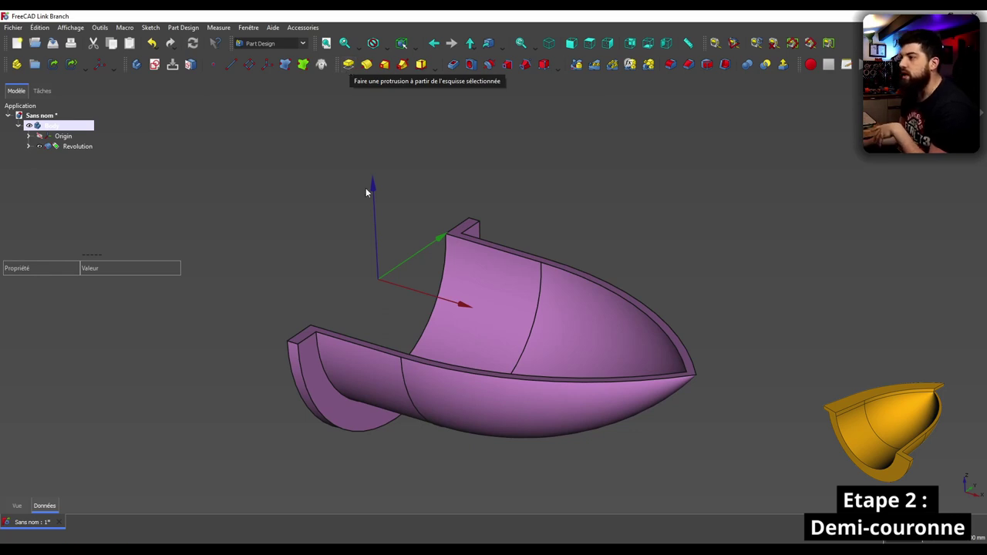
Create Sketch001 on XY_Plane and zoom in over the half shell.
{"action": "left_click", "coordinate": [155, 67]}
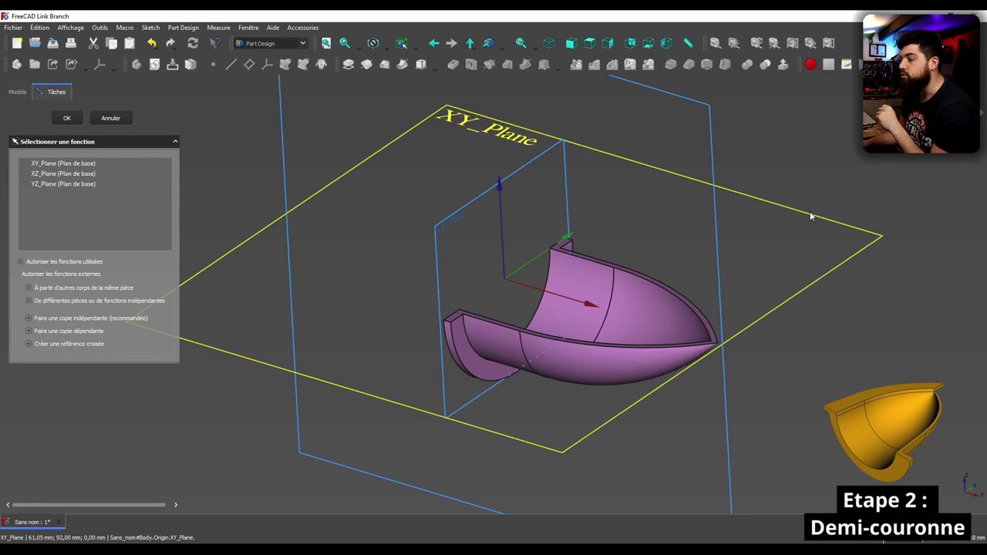
{"action": "scroll", "coordinate": [444, 334], "scroll_direction": "up", "scroll_amount": 5}
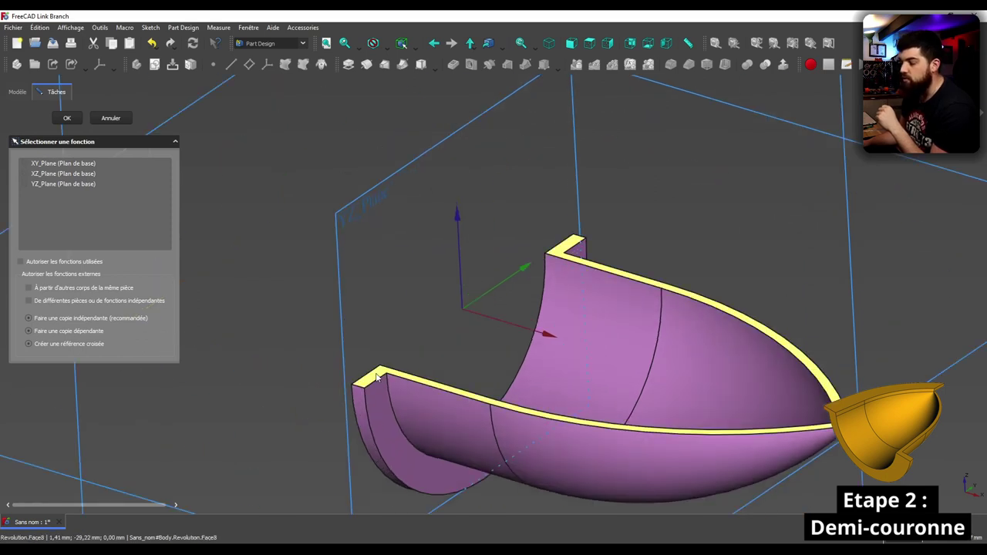
{"action": "scroll", "coordinate": [404, 345], "scroll_direction": "down", "scroll_amount": 4}
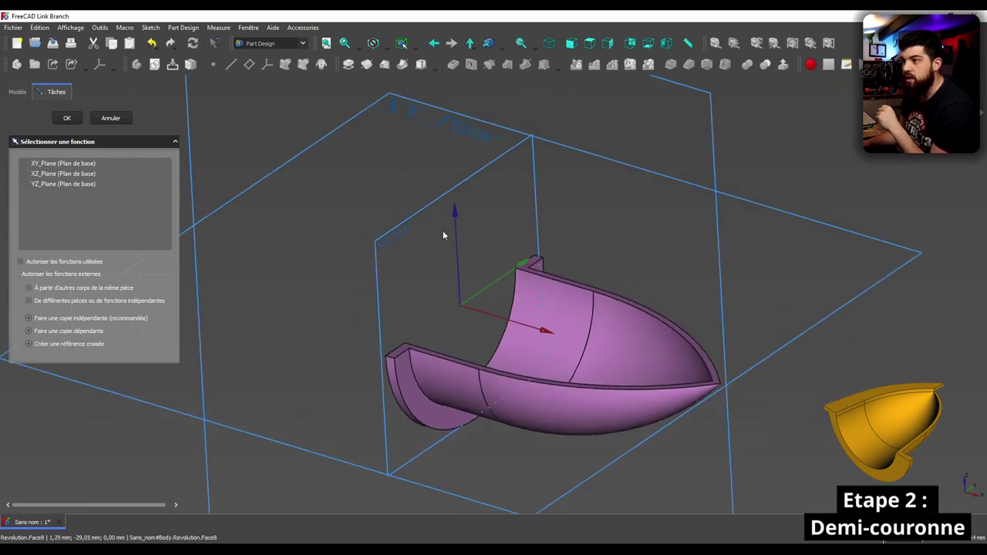
{"action": "scroll", "coordinate": [445, 231], "scroll_direction": "down", "scroll_amount": 2}
{"action": "left_click", "coordinate": [417, 126]}
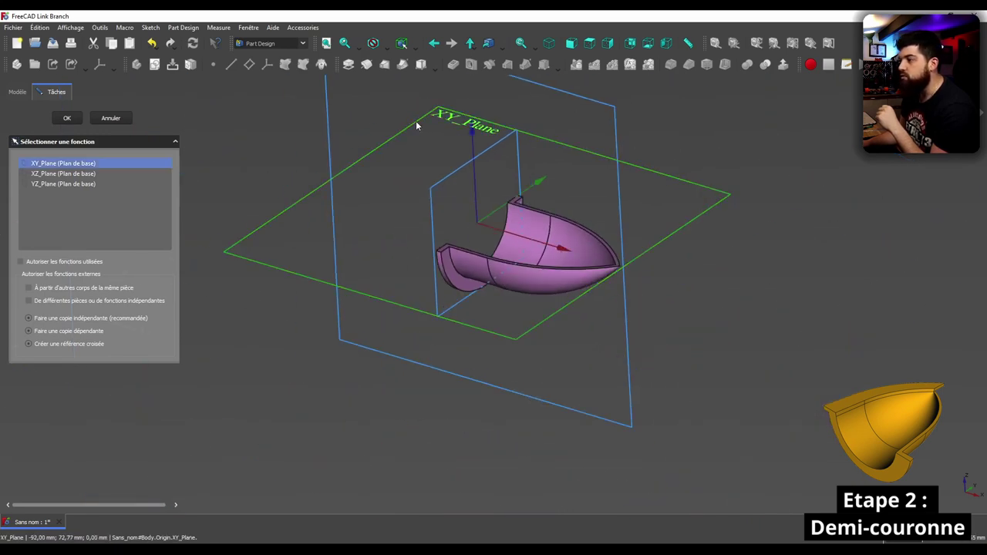
{"action": "left_click", "coordinate": [67, 120]}
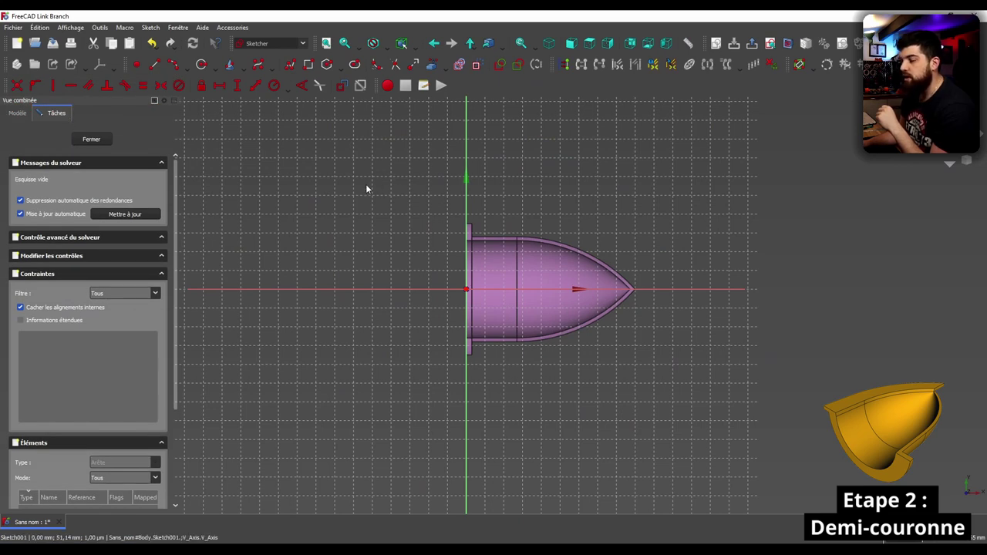
{"action": "scroll", "coordinate": [523, 246], "scroll_direction": "up", "scroll_amount": 2}
{"action": "scroll", "coordinate": [571, 324], "scroll_direction": "up", "scroll_amount": 1}
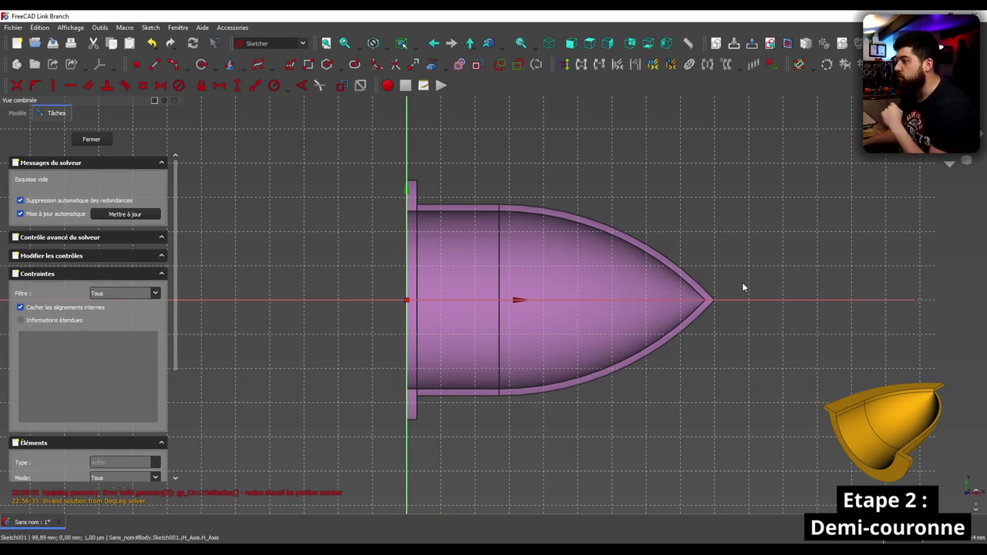
{"action": "scroll", "coordinate": [658, 214], "scroll_direction": "up", "scroll_amount": 1}
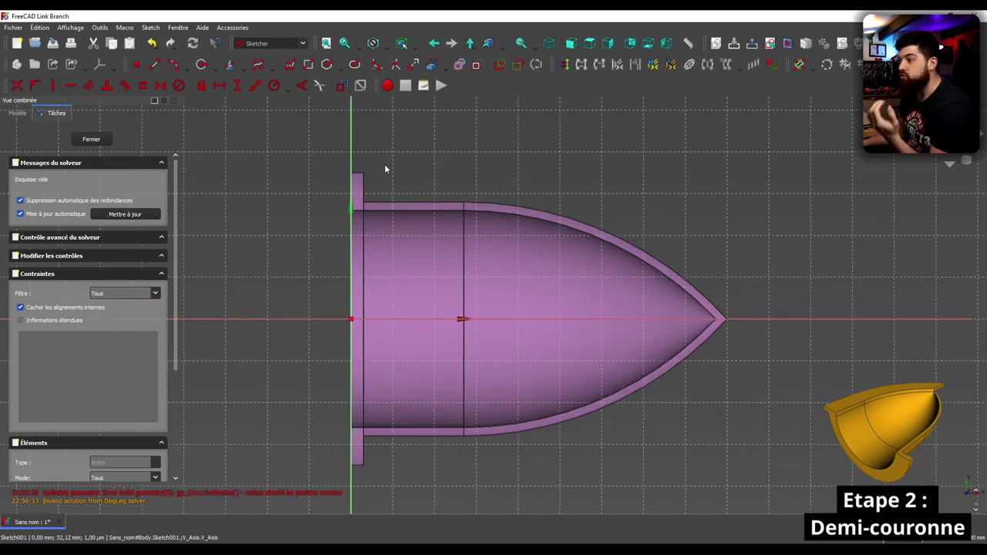
Draw the rim profile's left vertical edge and horizontal top line.
{"action": "left_click", "coordinate": [351, 204]}
{"action": "left_click", "coordinate": [351, 143]}
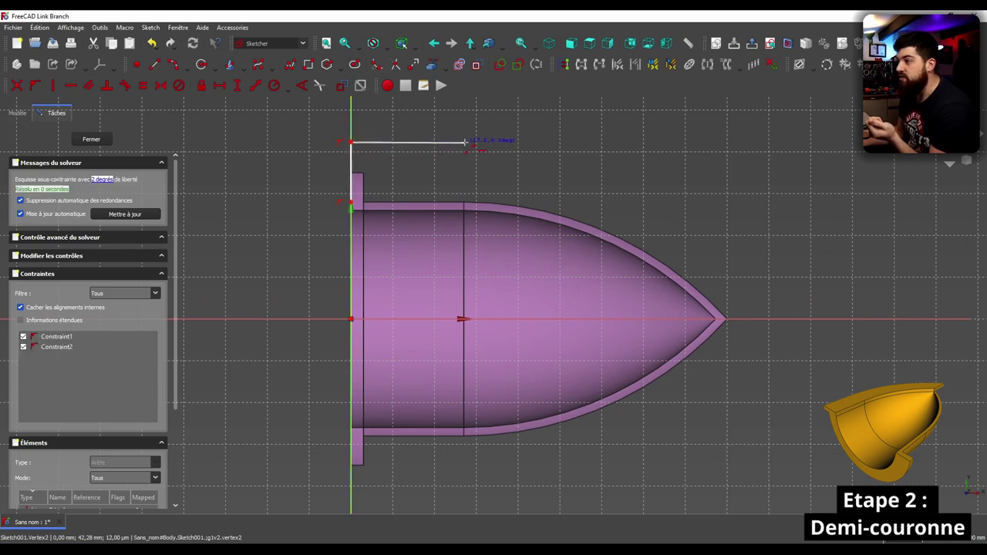
{"action": "left_click", "coordinate": [465, 144]}
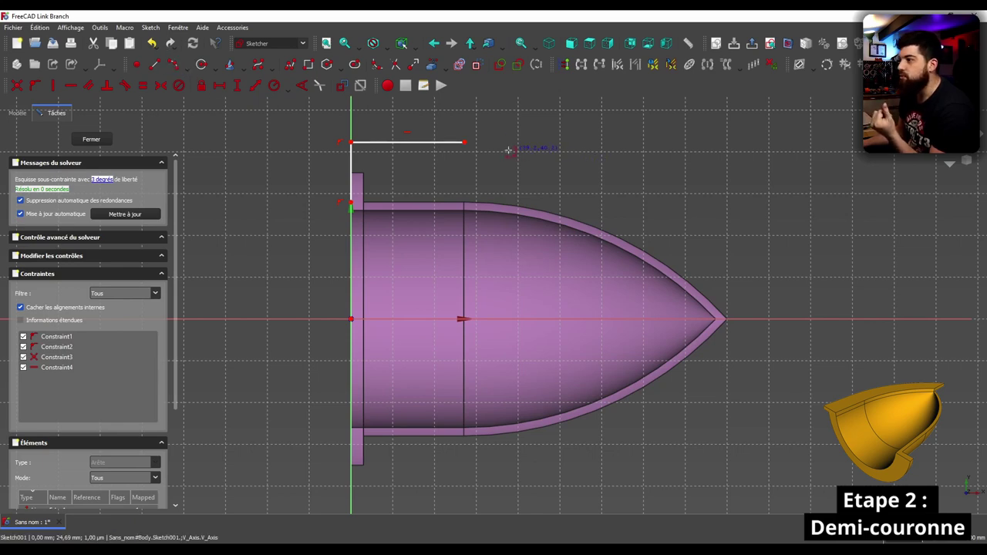
Add an arc from the top line down to the axis and a short line to the nose tip.
{"action": "left_click", "coordinate": [465, 143]}
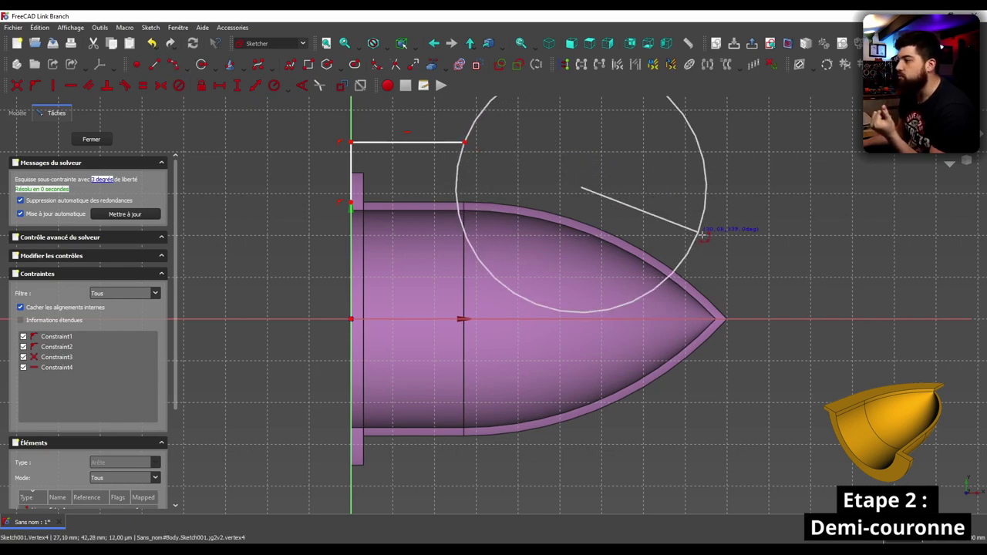
{"action": "left_click", "coordinate": [760, 318]}
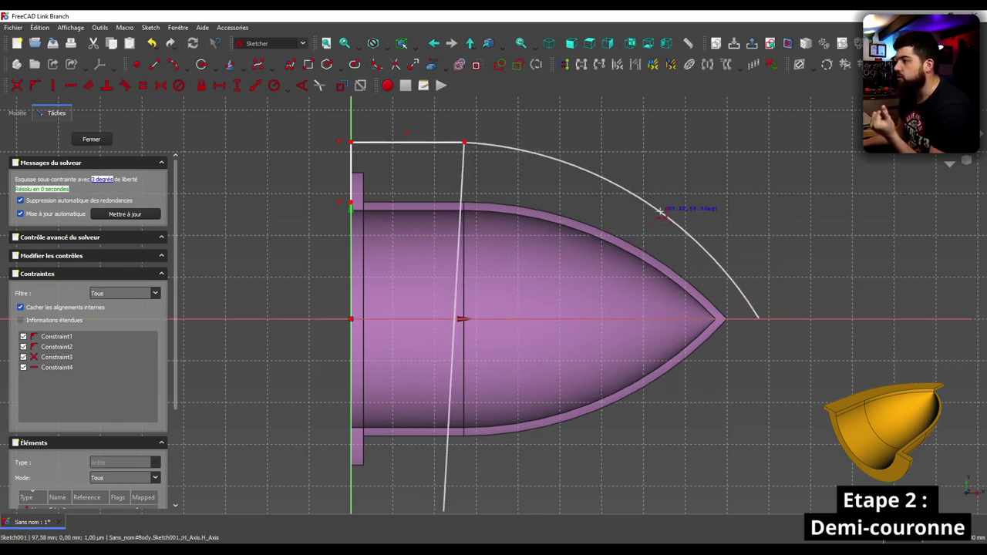
{"action": "left_click", "coordinate": [724, 264]}
{"action": "right_click", "coordinate": [702, 198]}
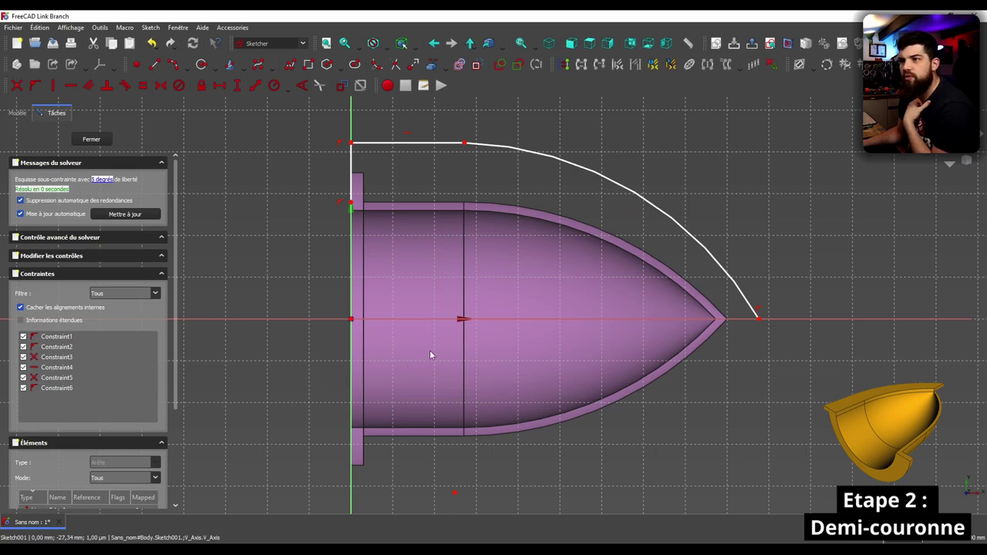
{"action": "key", "text": "g"}
{"action": "key", "text": "l"}
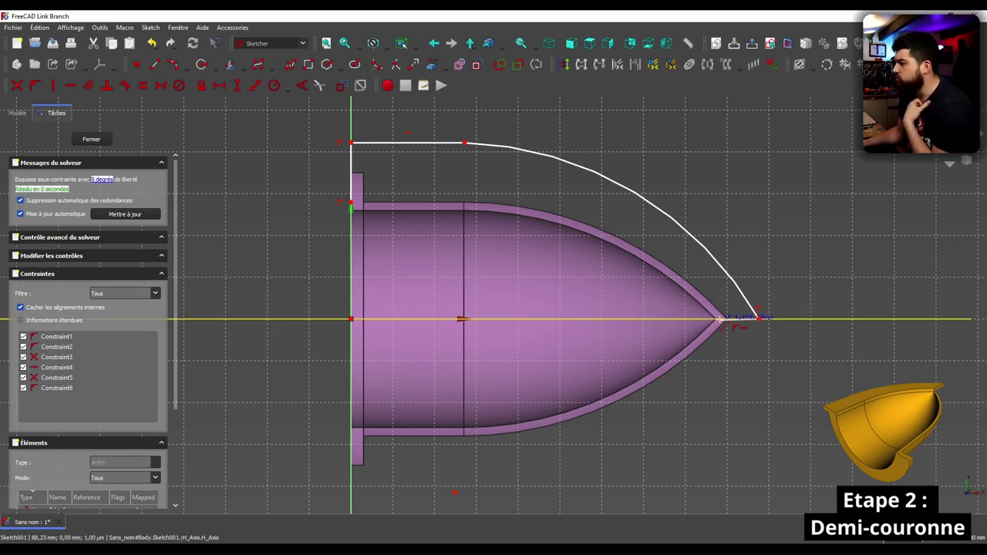
{"action": "left_click", "coordinate": [720, 318]}
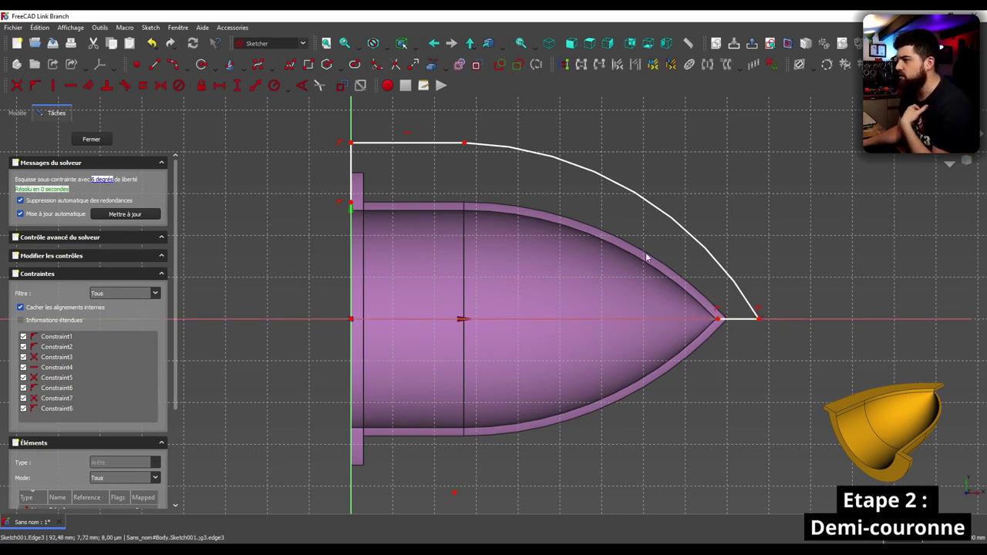
Drag the profile's axis endpoint outward to enlarge the arc and raise the top line.
{"action": "left_click_drag", "start_coordinate": [763, 325], "coordinate": [490, 245]}
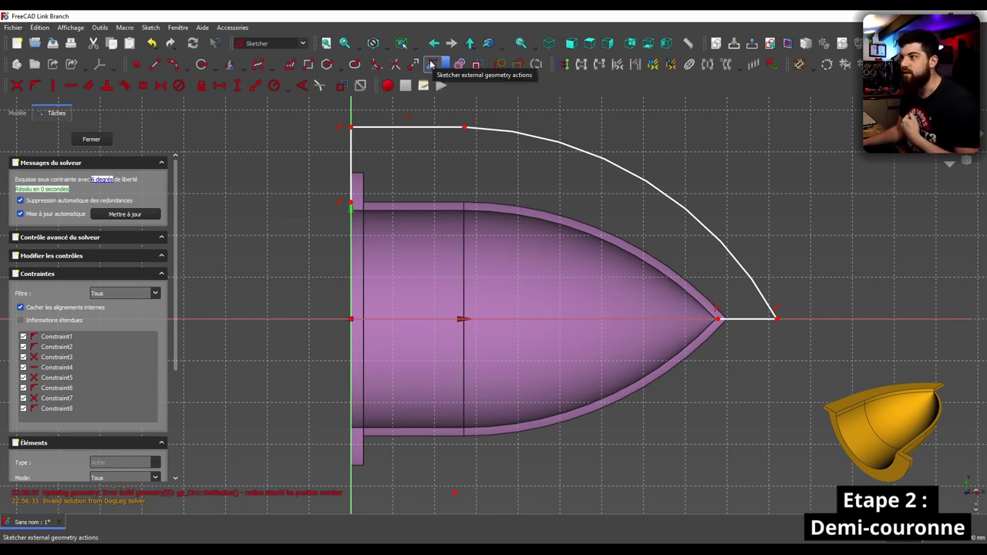
Project the shell's top straight edge and curved nose edge into Sketch001 as external geometry.
{"action": "left_click", "coordinate": [432, 65]}
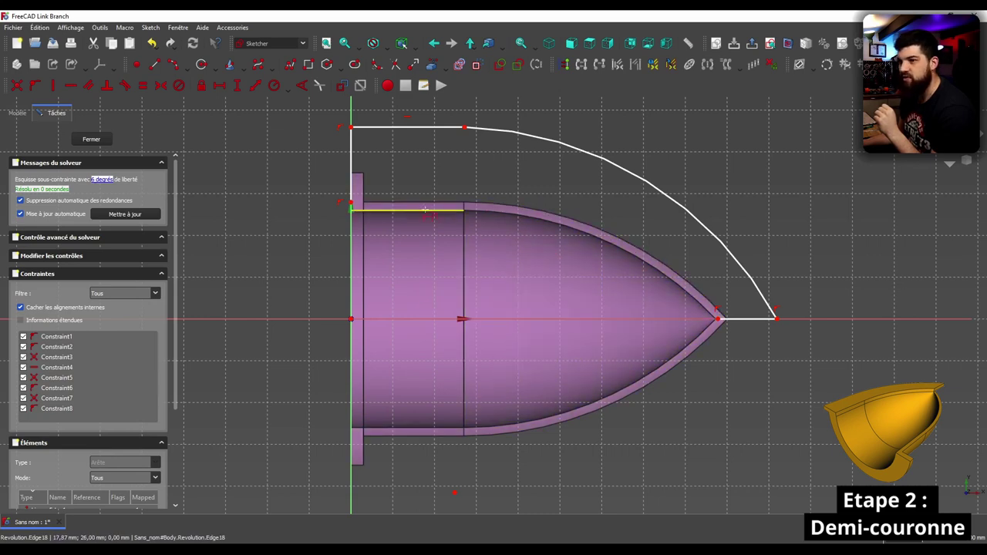
{"action": "left_click", "coordinate": [425, 209]}
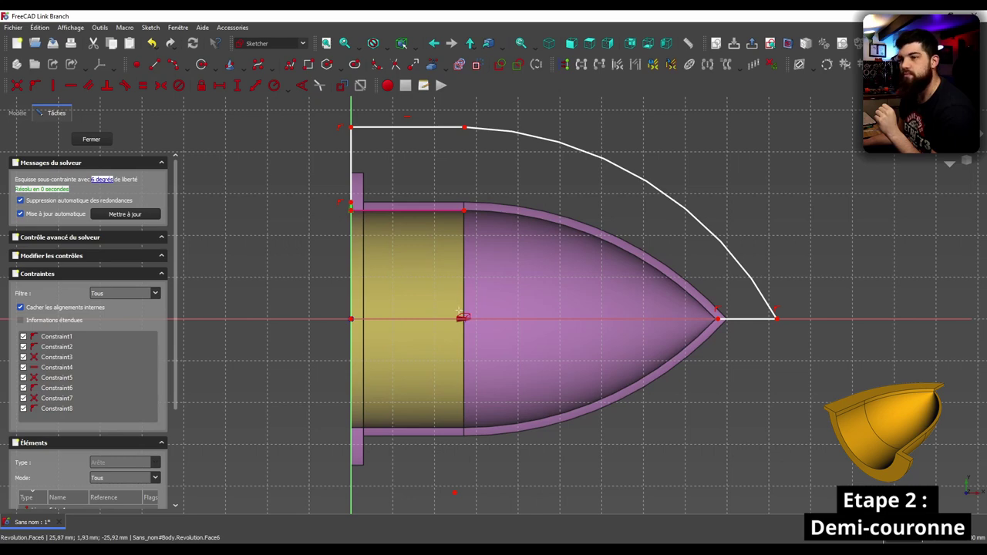
{"action": "left_click", "coordinate": [507, 216]}
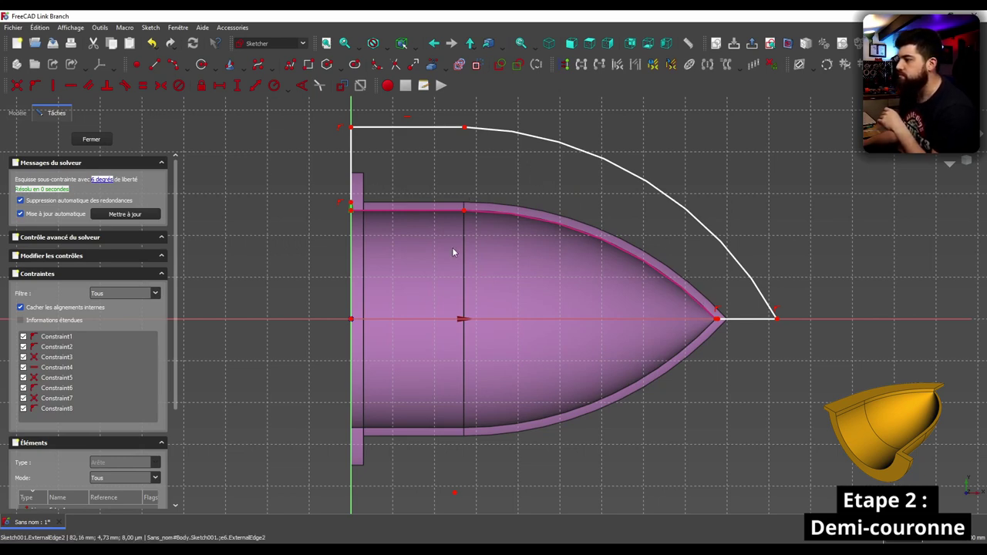
Try constraining the profile's left-end points and axis line, dismissing the wrong-selection warning.
{"action": "left_click_drag", "start_coordinate": [344, 190], "coordinate": [356, 222]}
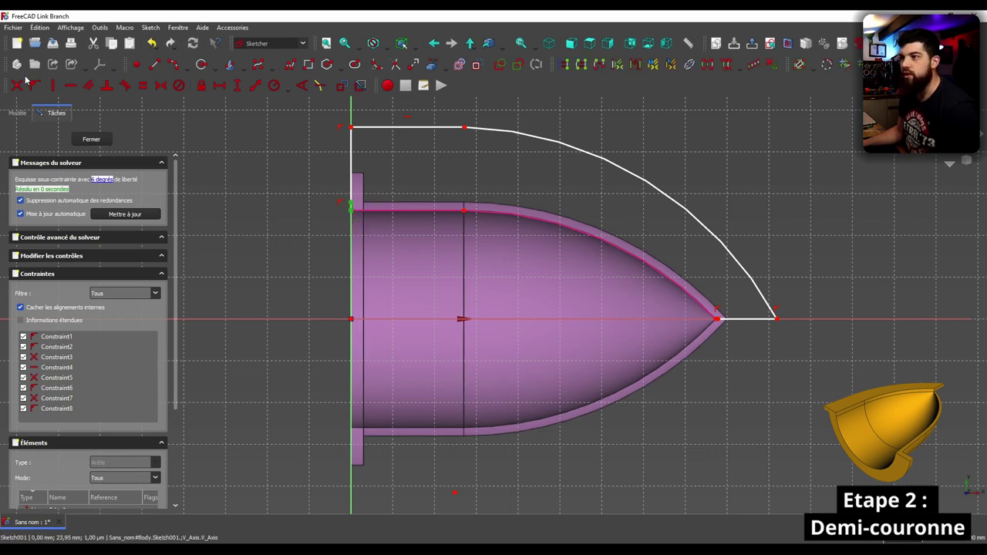
{"action": "left_click", "coordinate": [18, 89]}
{"action": "left_click", "coordinate": [729, 319]}
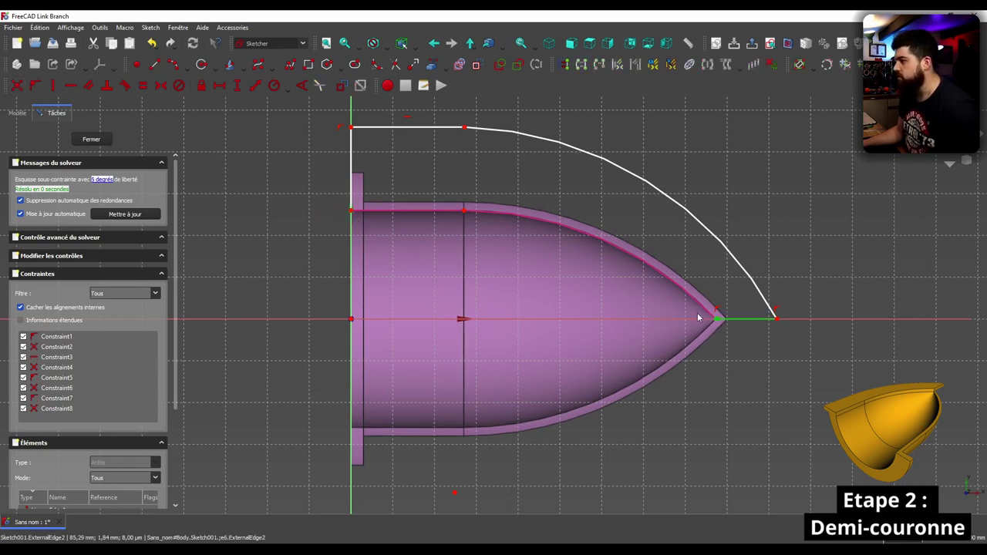
{"action": "left_click", "coordinate": [15, 87]}
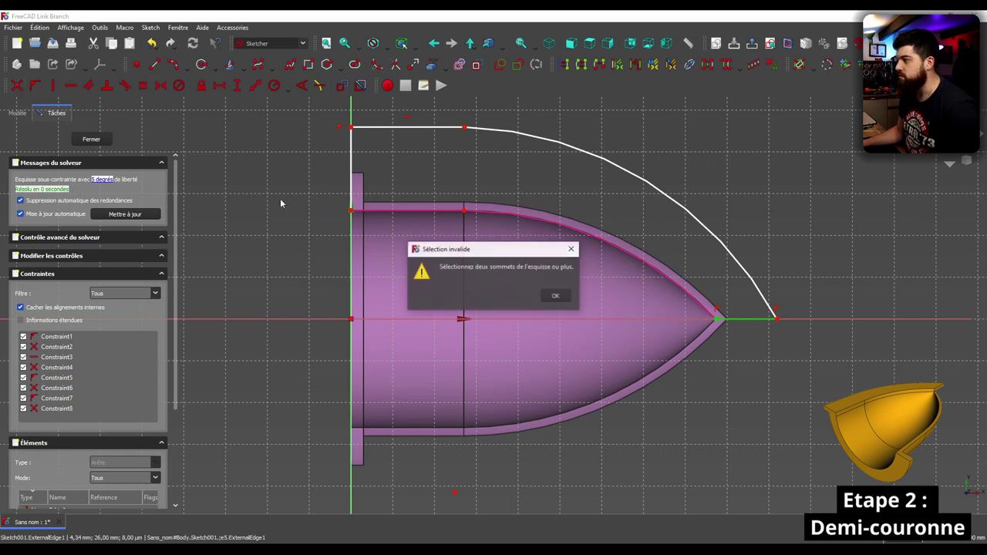
{"action": "left_click", "coordinate": [554, 293]}
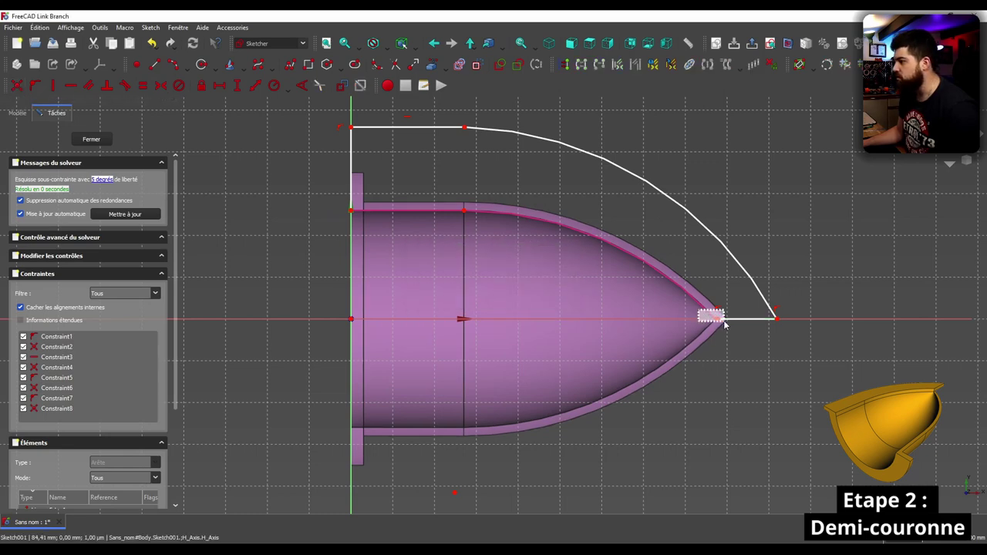
{"action": "left_click", "coordinate": [717, 318]}
{"action": "left_click", "coordinate": [23, 89]}
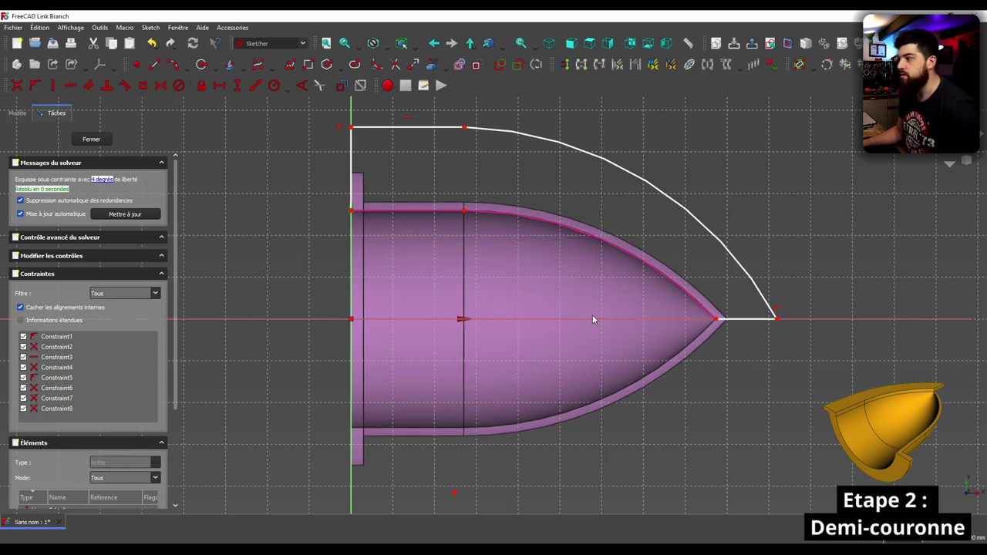
Constrain the two loose points below the shell together.
{"action": "scroll", "coordinate": [708, 391], "scroll_direction": "down", "scroll_amount": 1}
{"action": "scroll", "coordinate": [655, 419], "scroll_direction": "down", "scroll_amount": 2}
{"action": "scroll", "coordinate": [563, 456], "scroll_direction": "up", "scroll_amount": 3}
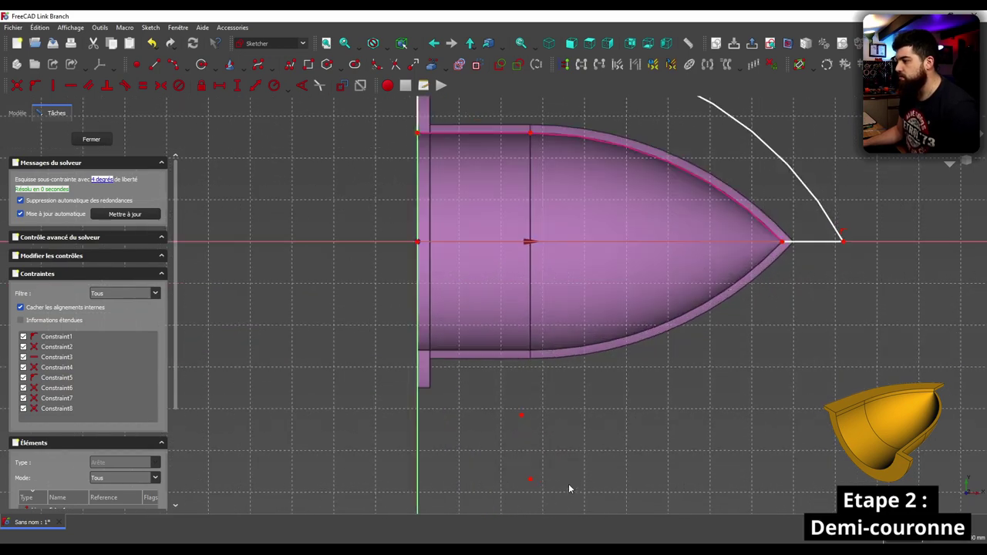
{"action": "left_click_drag", "start_coordinate": [557, 467], "coordinate": [563, 504]}
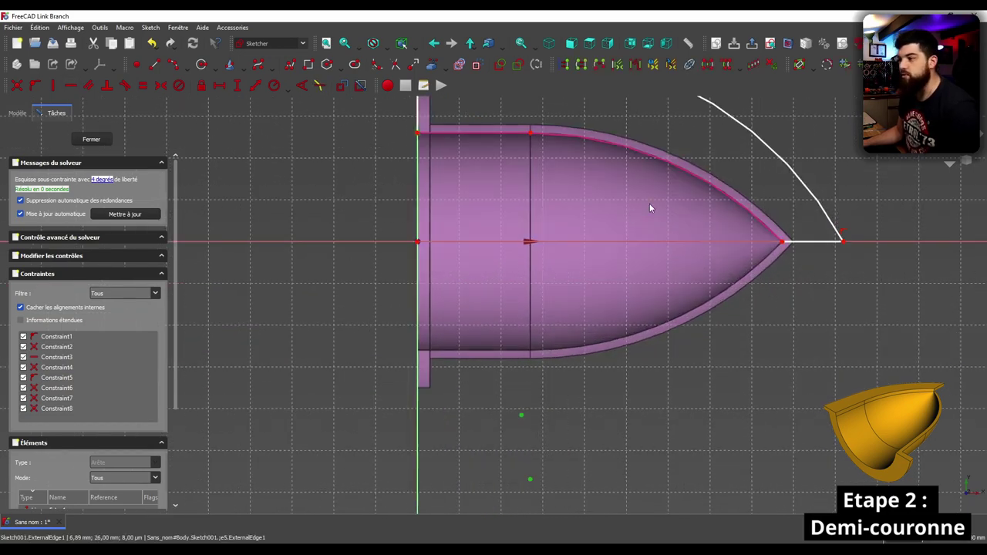
{"action": "scroll", "coordinate": [555, 163], "scroll_direction": "down", "scroll_amount": 1}
{"action": "scroll", "coordinate": [578, 141], "scroll_direction": "down", "scroll_amount": 3}
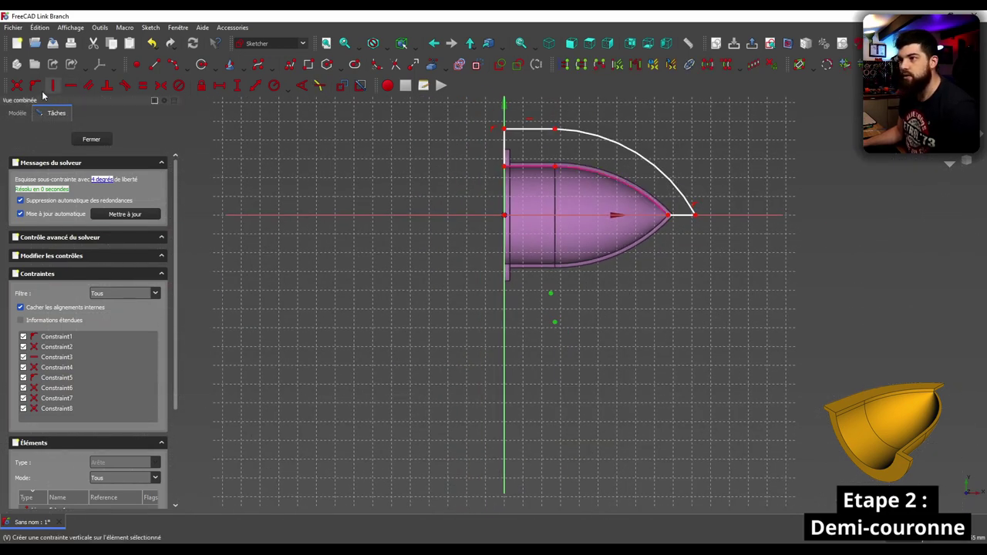
{"action": "left_click", "coordinate": [16, 84]}
{"action": "scroll", "coordinate": [552, 152], "scroll_direction": "up", "scroll_amount": 4}
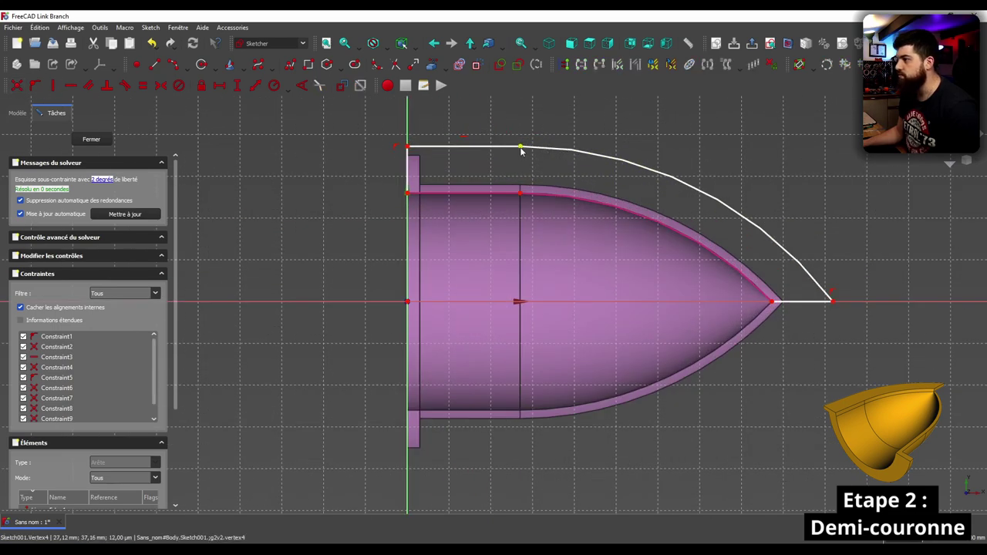
Make the outer arc tangent to the top line, then nudge the top line's endpoint.
{"action": "mouse_move", "coordinate": [520, 147]}
{"action": "left_mouse_down"}
{"action": "mouse_move", "coordinate": [510, 144]}
{"action": "mouse_move", "coordinate": [615, 138]}
{"action": "left_mouse_up"}
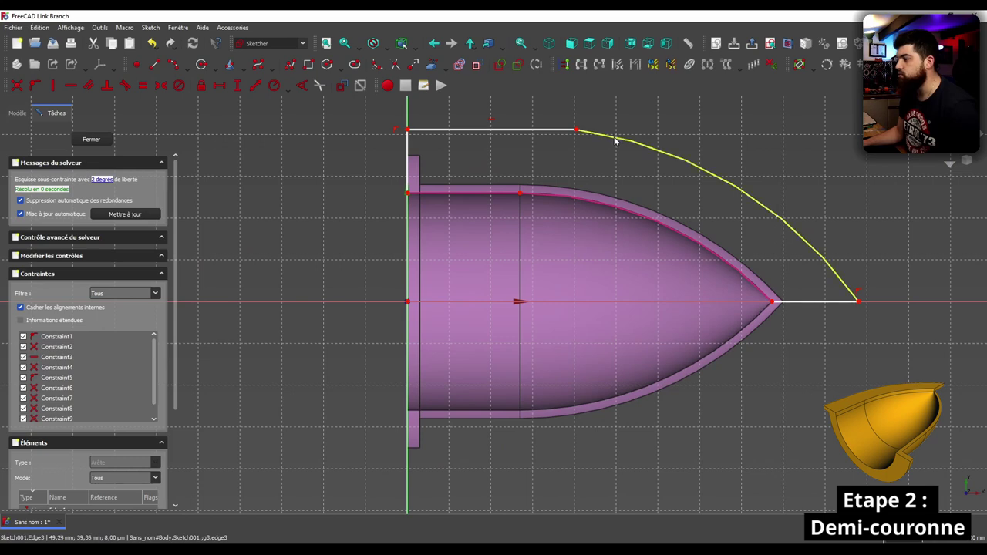
{"action": "left_click", "coordinate": [615, 140]}
{"action": "left_click", "coordinate": [557, 131]}
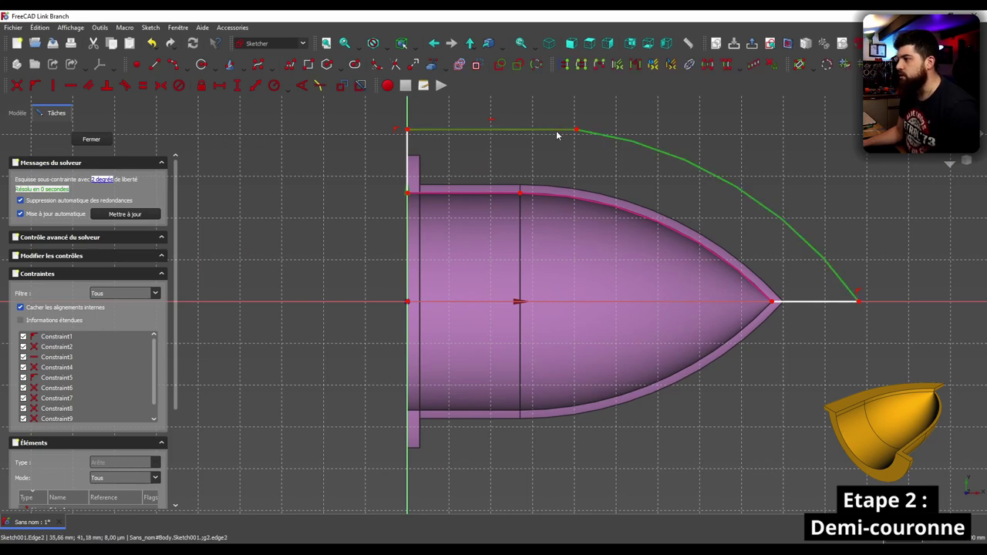
{"action": "left_click", "coordinate": [125, 85]}
{"action": "left_click", "coordinate": [599, 297]}
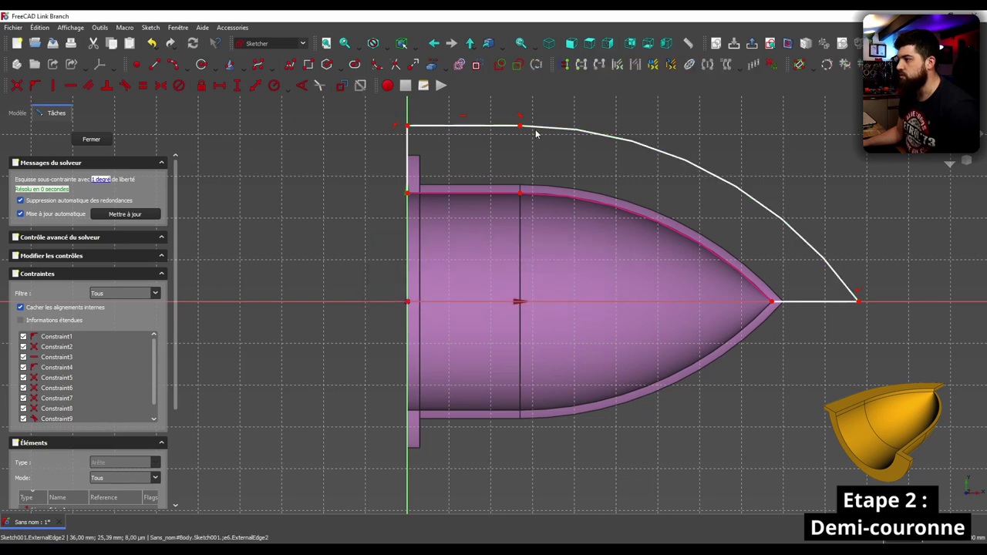
{"action": "left_click_drag", "start_coordinate": [520, 126], "coordinate": [521, 135]}
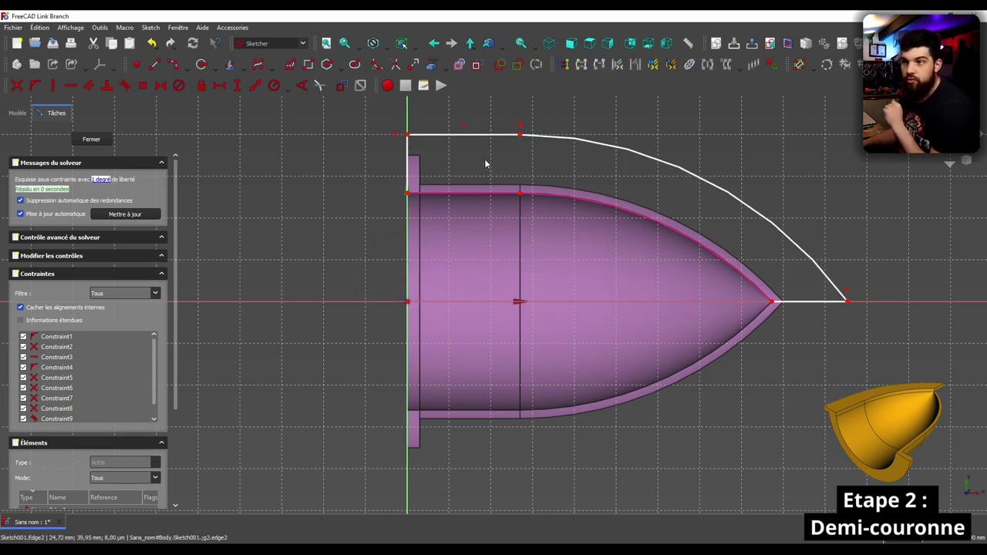
Dimension the profile's left vertical edge to 15 mm, fully constraining Sketch001.
{"action": "left_click", "coordinate": [409, 156]}
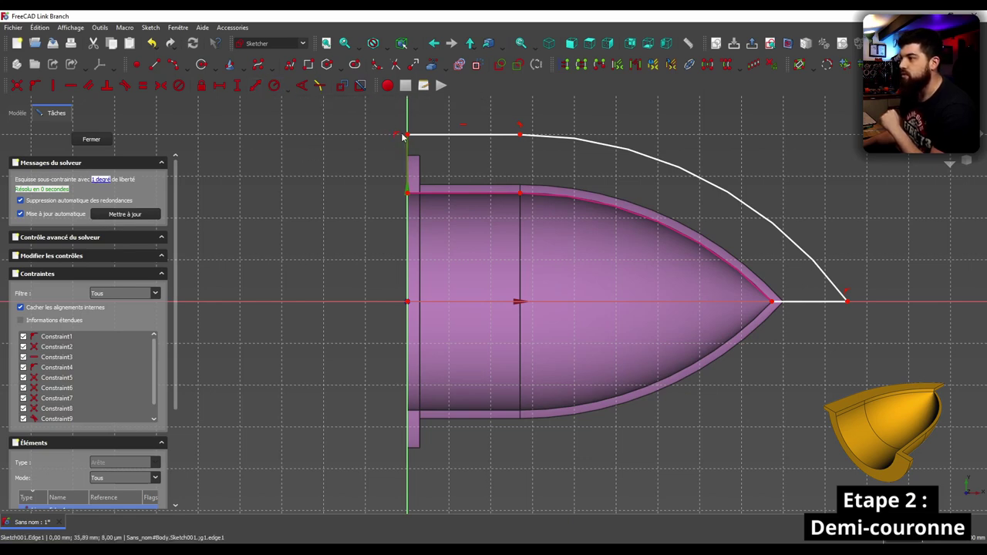
{"action": "left_click", "coordinate": [286, 90]}
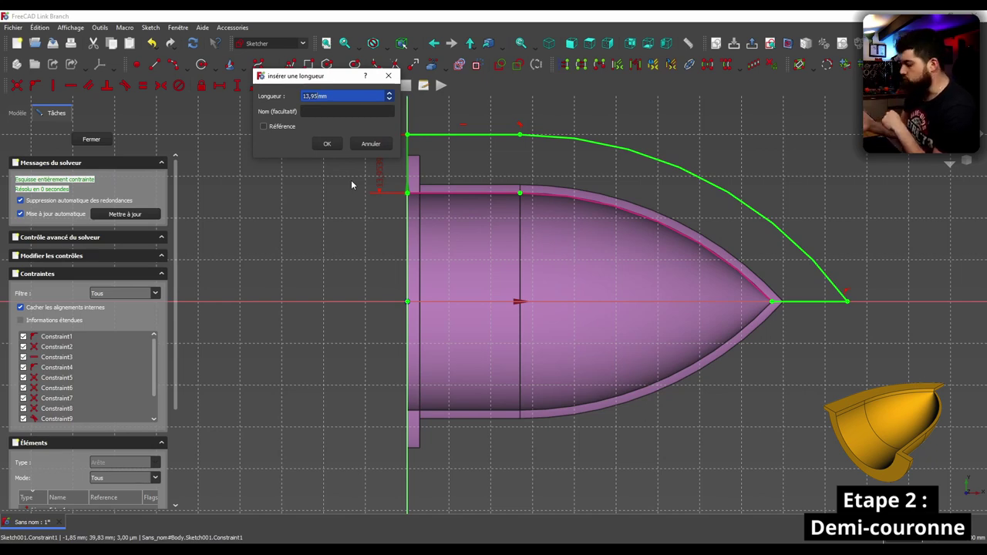
{"action": "type", "text": "15"}
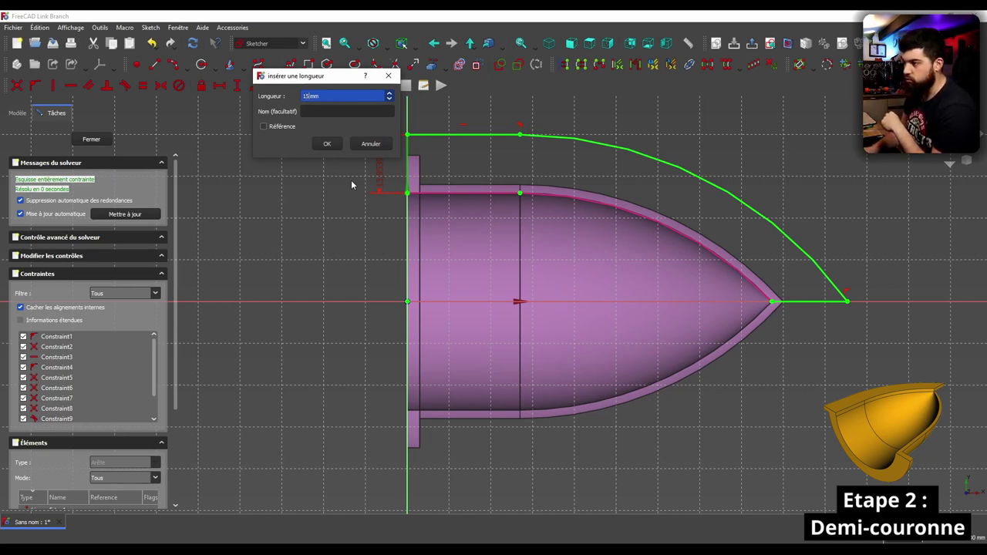
{"action": "key", "text": "Return"}
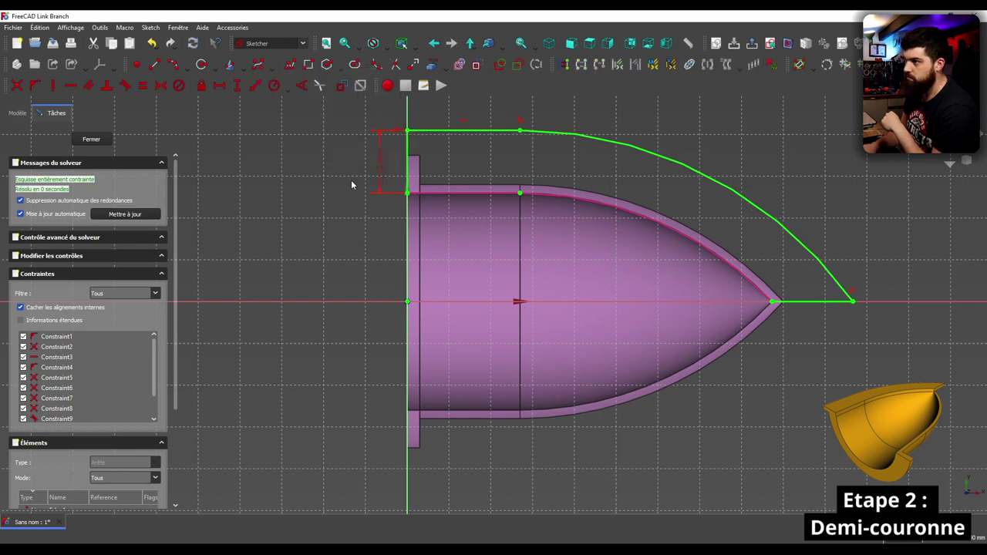
{"action": "scroll", "coordinate": [324, 169], "scroll_direction": "down", "scroll_amount": 3}
{"action": "scroll", "coordinate": [386, 168], "scroll_direction": "up", "scroll_amount": 2}
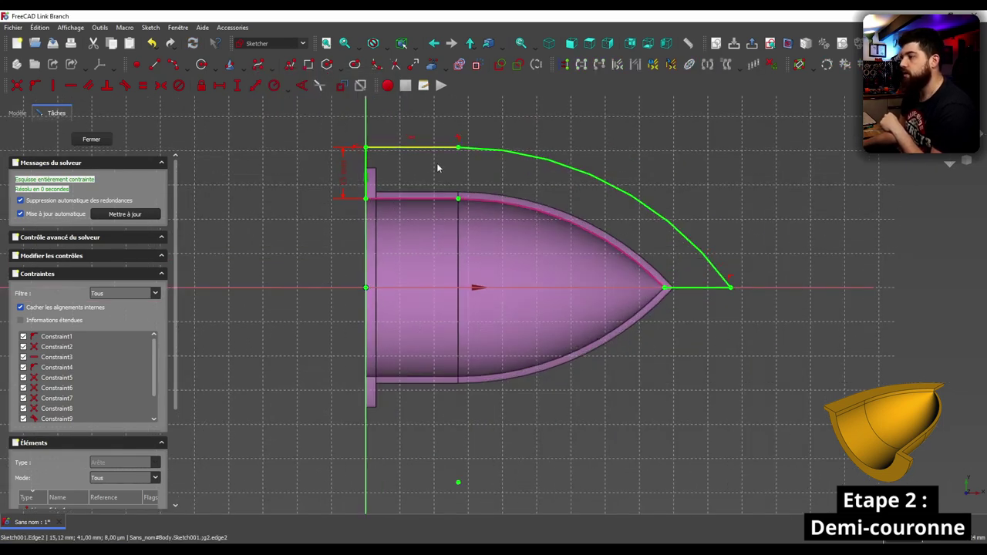
{"action": "scroll", "coordinate": [452, 155], "scroll_direction": "up", "scroll_amount": 1}
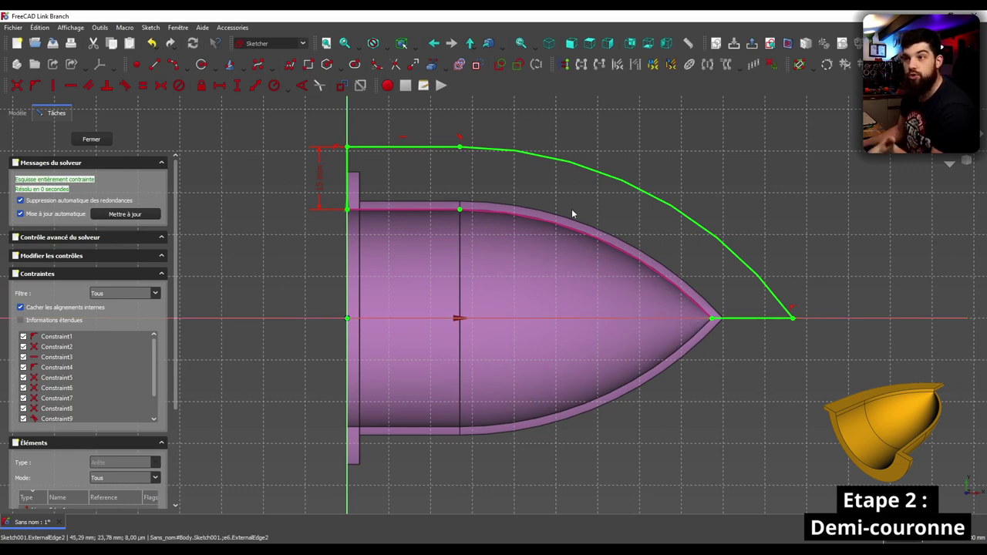
Close Sketch001 and select it in the model tree beside the half shell.
{"action": "left_click", "coordinate": [95, 140]}
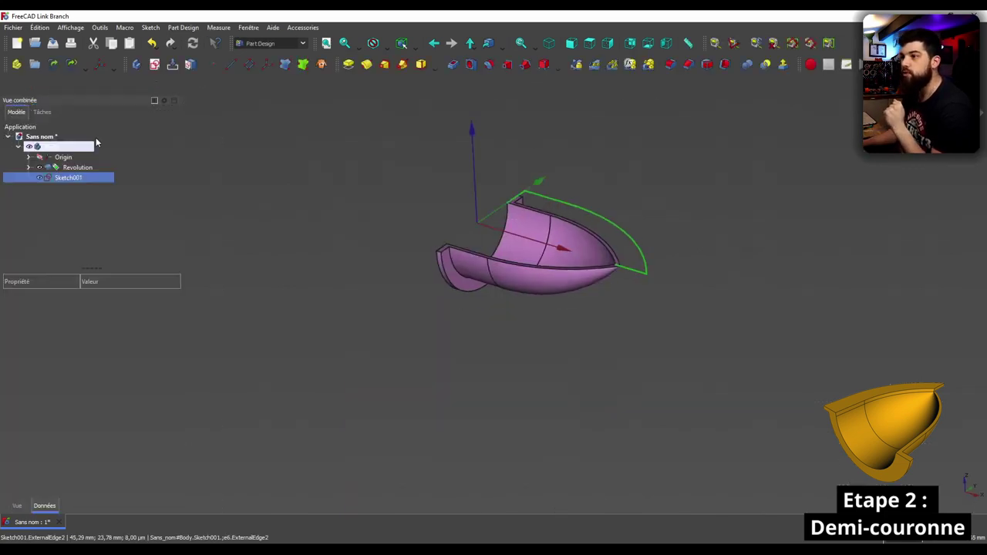
{"action": "mouse_move", "coordinate": [292, 180]}
{"action": "middle_mouse_down"}
{"action": "mouse_move", "coordinate": [580, 187]}
{"action": "mouse_move", "coordinate": [502, 215]}
{"action": "middle_mouse_up"}
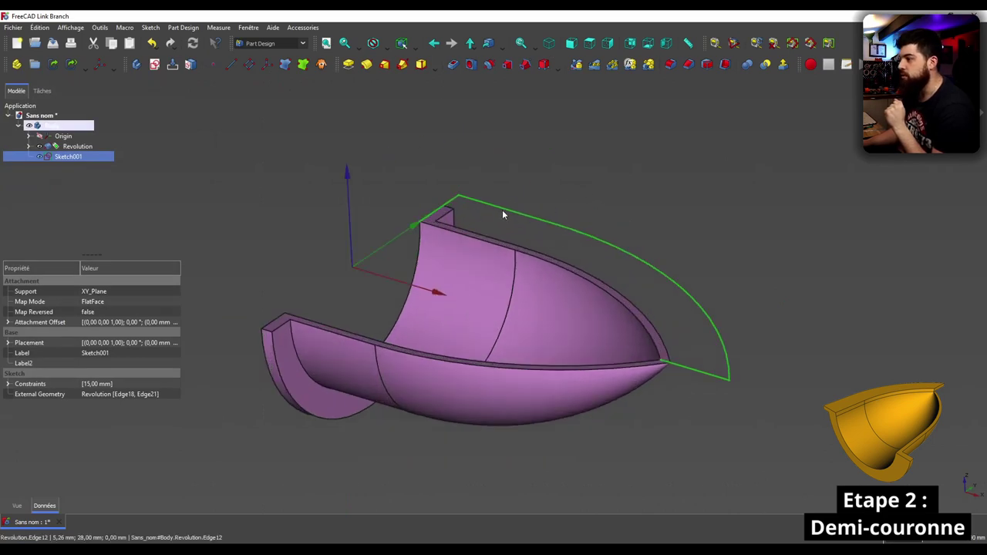
{"action": "left_click", "coordinate": [418, 115]}
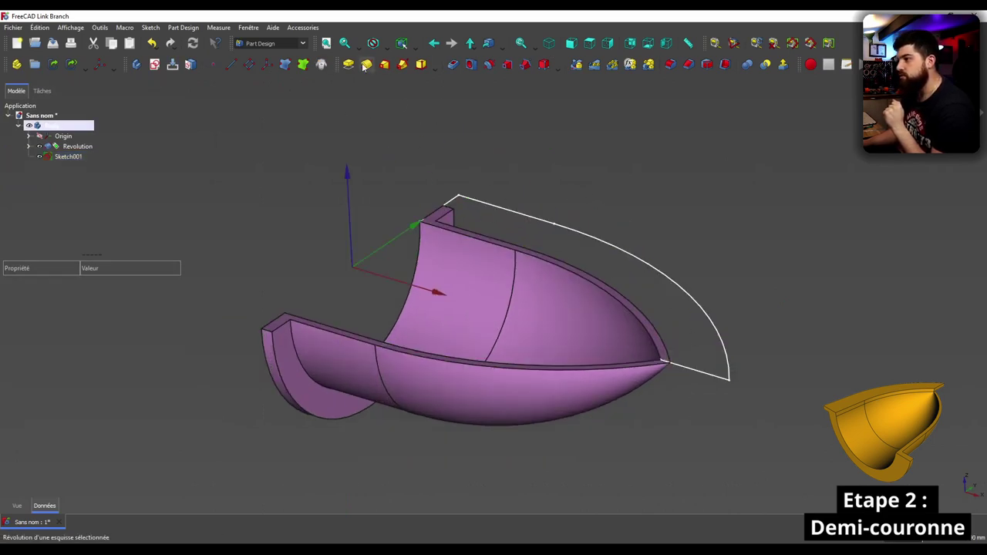
{"action": "left_click", "coordinate": [74, 156]}
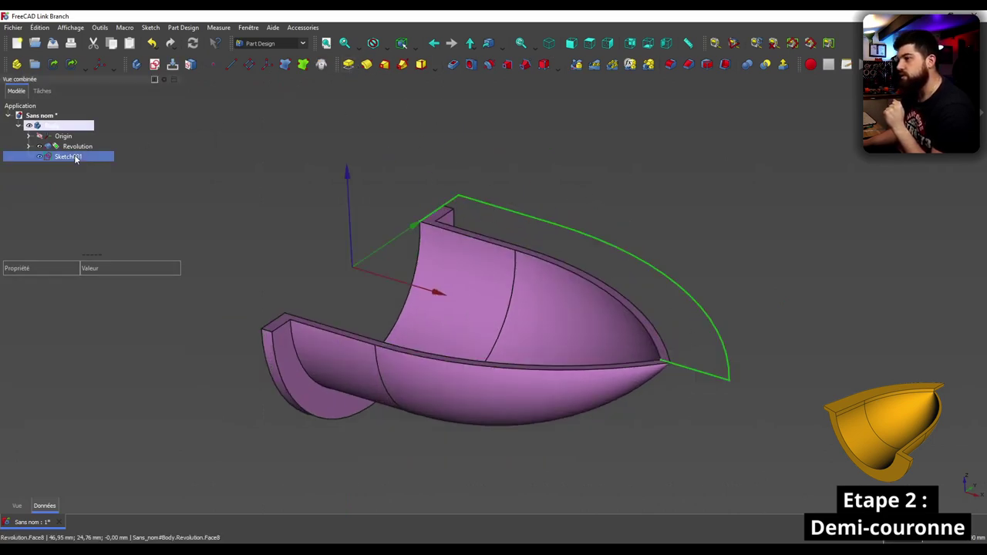
Start a pad from Sketch001, then cancel the 10 mm protrusion.
{"action": "left_click", "coordinate": [348, 66]}
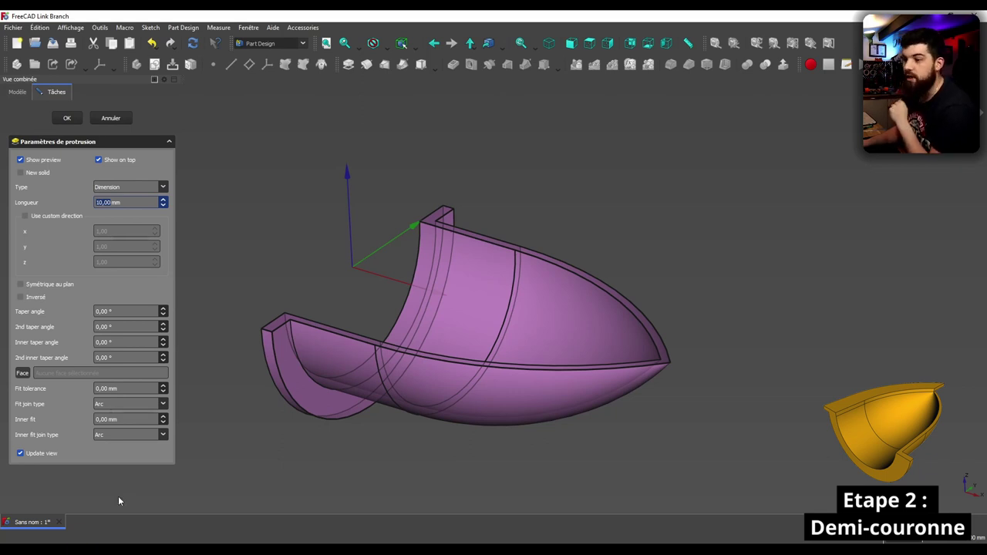
{"action": "left_click", "coordinate": [111, 118]}
{"action": "scroll", "coordinate": [472, 205], "scroll_direction": "up", "scroll_amount": 2}
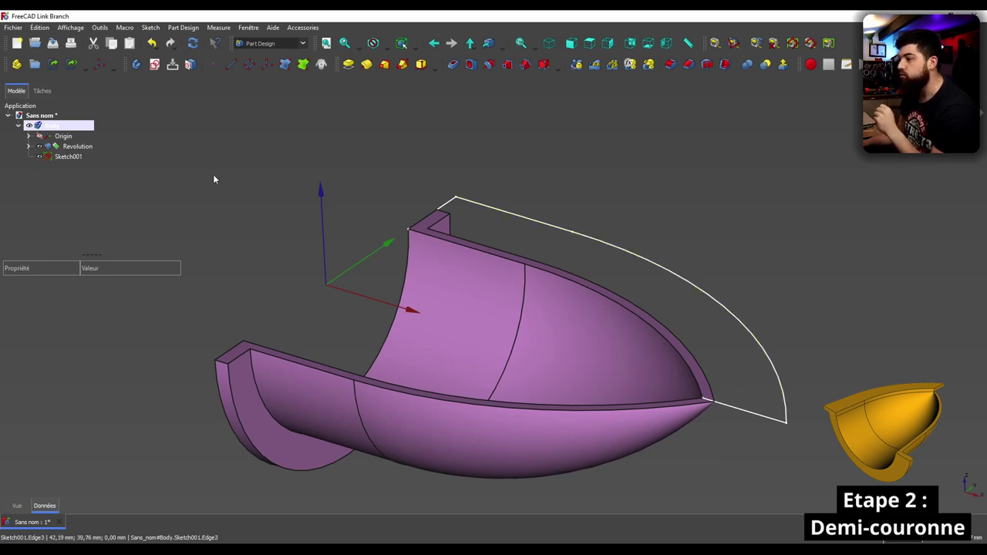
Convert Sketch001's external shell-edge curve into a real profile edge so the rim outline closes.
{"action": "double_click", "coordinate": [68, 157]}
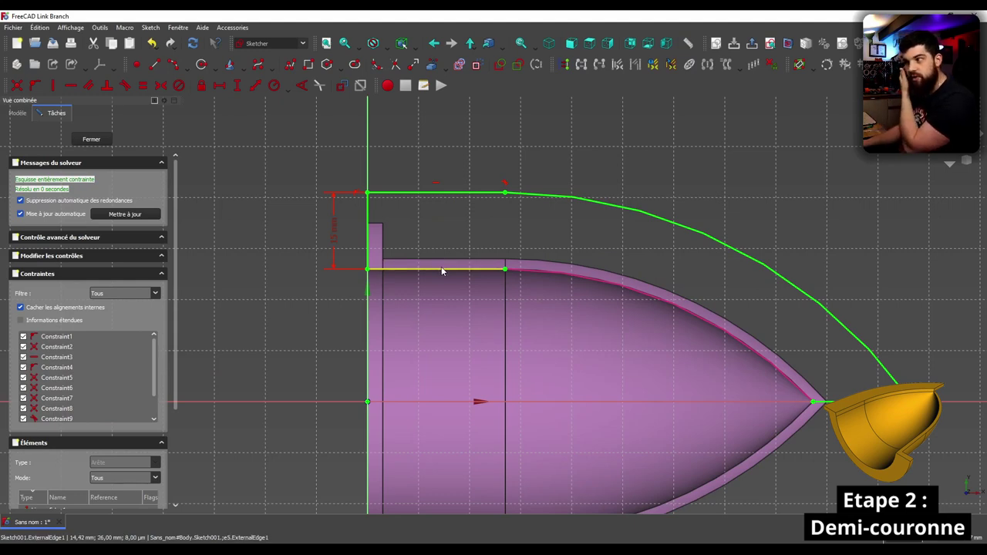
{"action": "left_click", "coordinate": [442, 270]}
{"action": "left_click", "coordinate": [540, 276]}
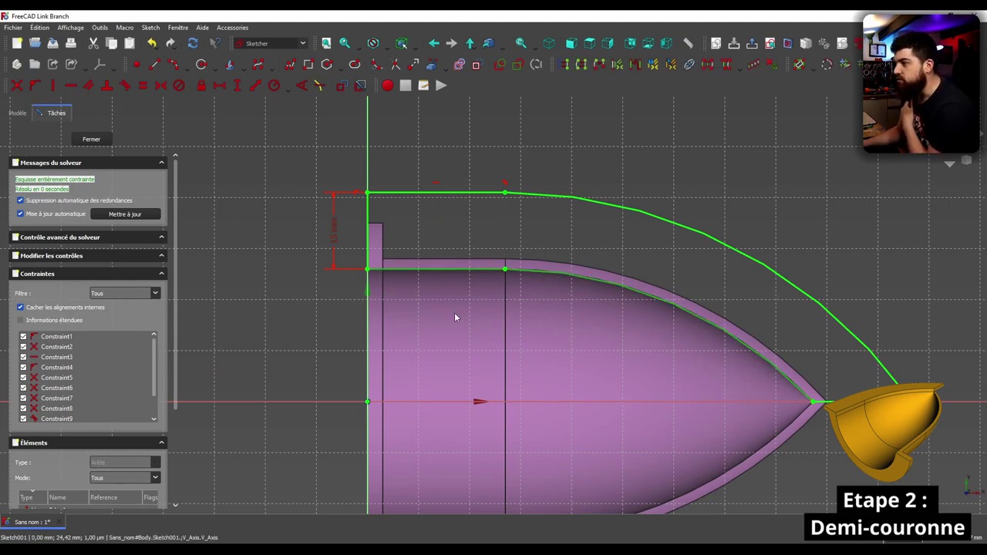
{"action": "left_click", "coordinate": [479, 223]}
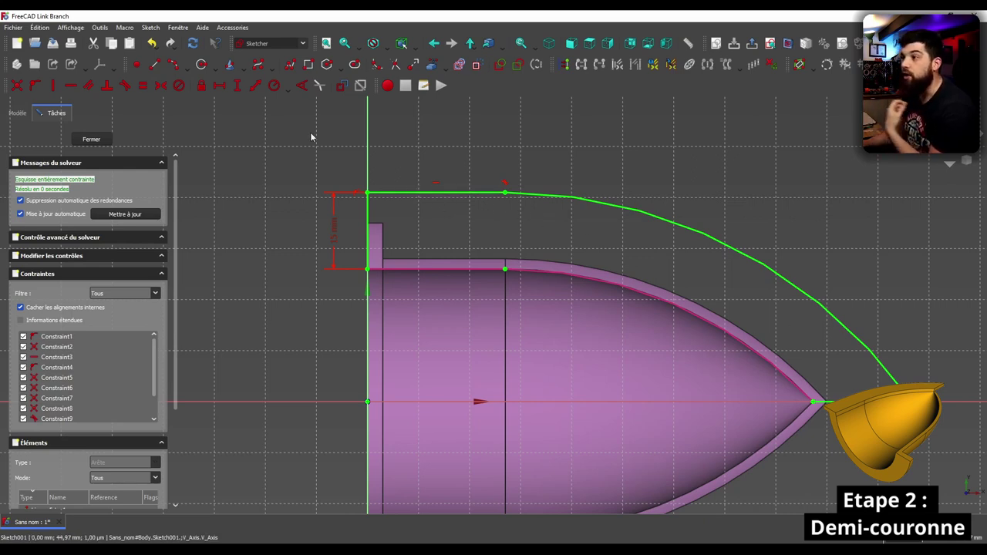
{"action": "left_click", "coordinate": [155, 64]}
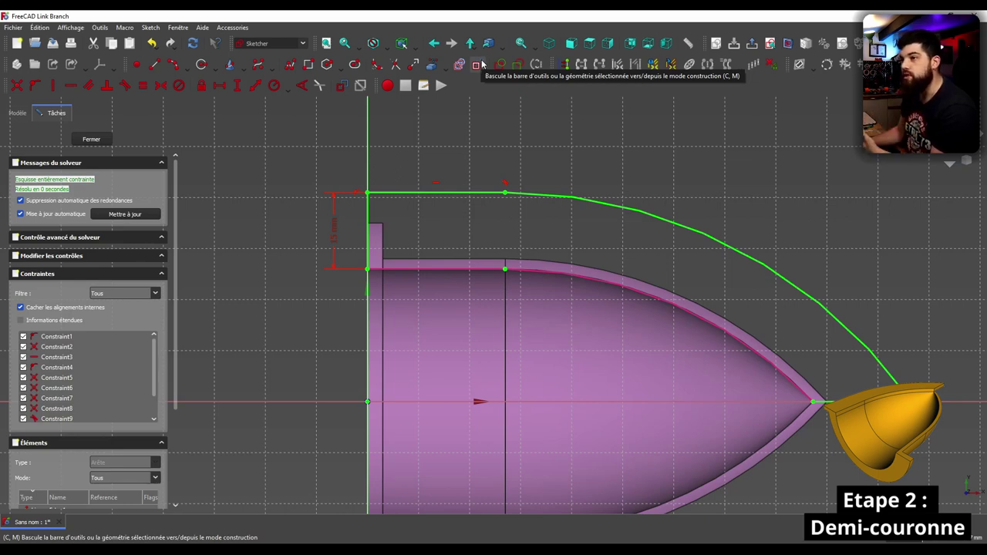
{"action": "left_click", "coordinate": [523, 272]}
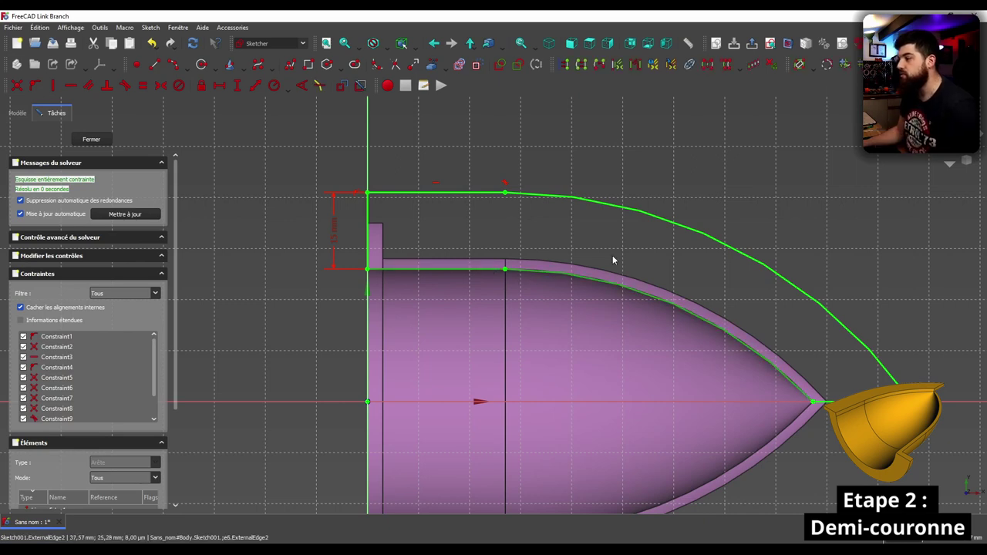
{"action": "left_click", "coordinate": [477, 65]}
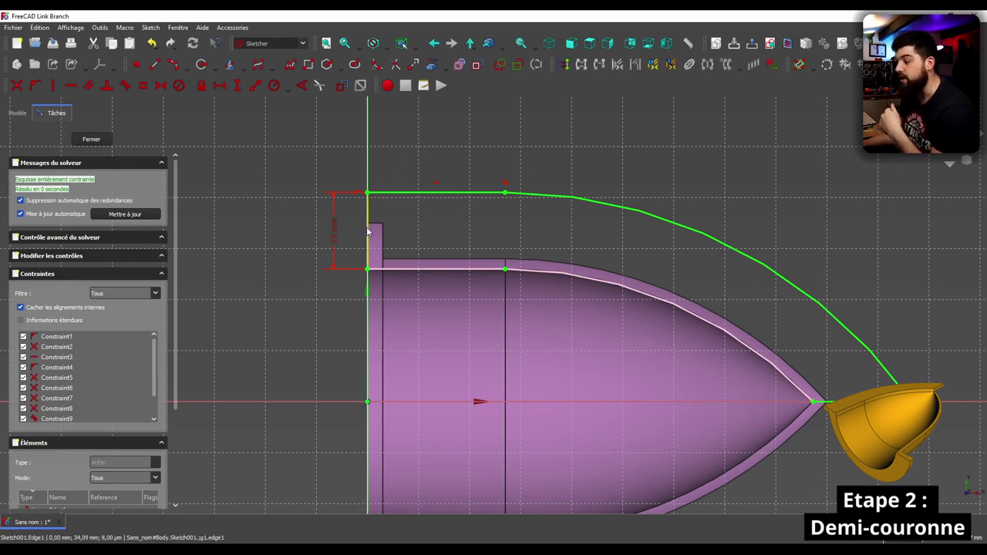
{"action": "left_click", "coordinate": [94, 139]}
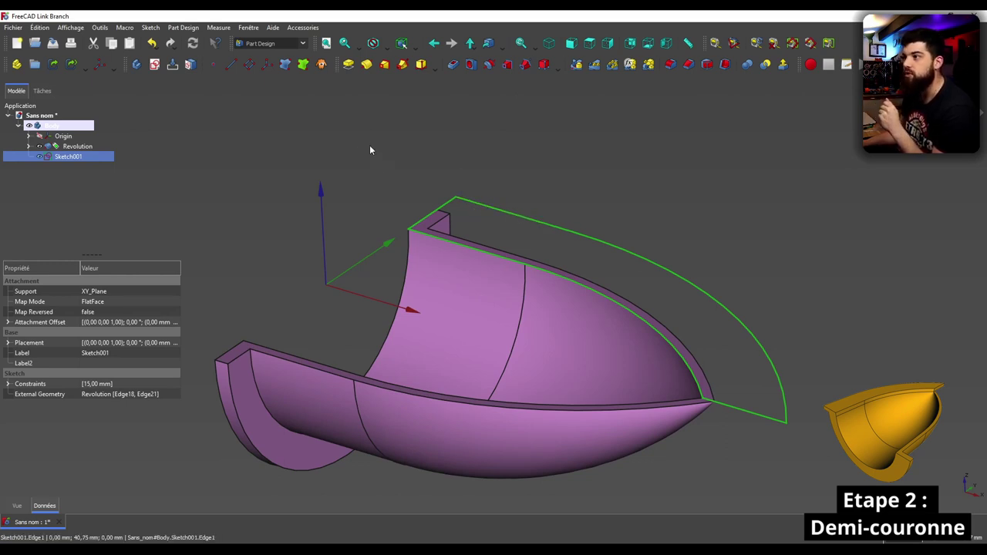
Pad Sketch001 to a Longueur of 3 mm to form the rim flange.
{"action": "left_click", "coordinate": [348, 65]}
{"action": "middle_click_drag", "start_coordinate": [586, 363], "coordinate": [627, 370]}
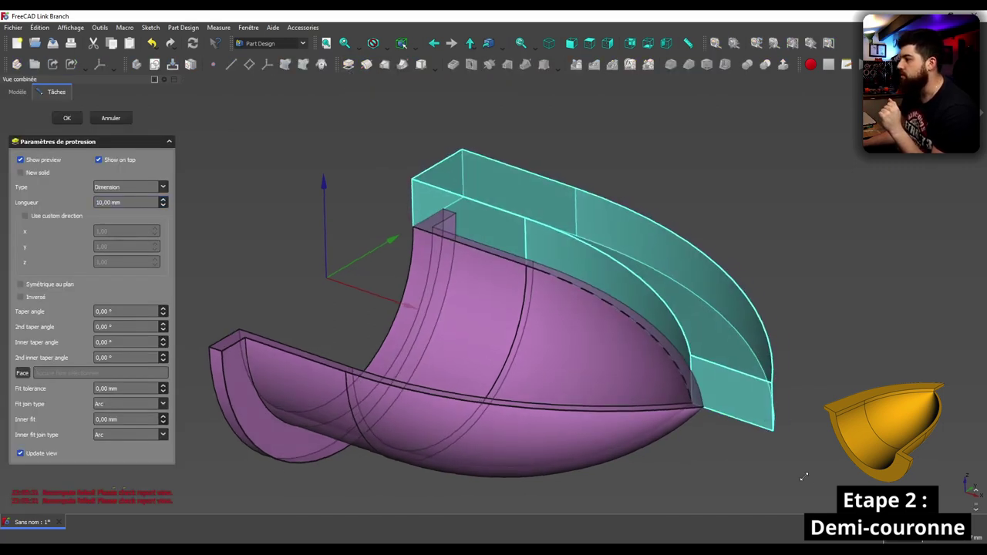
{"action": "middle_click_drag", "start_coordinate": [860, 258], "coordinate": [702, 278]}
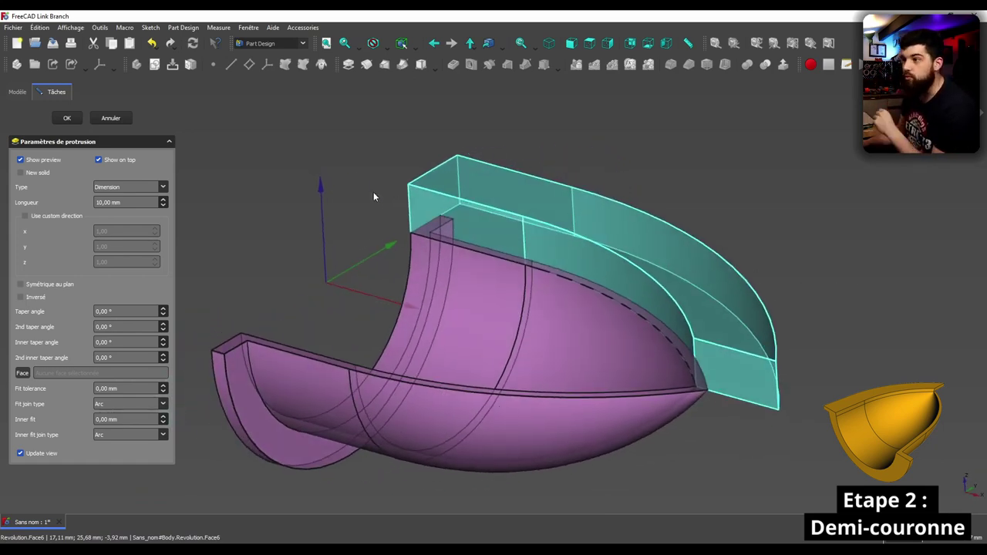
{"action": "middle_click_drag", "start_coordinate": [360, 209], "coordinate": [366, 217]}
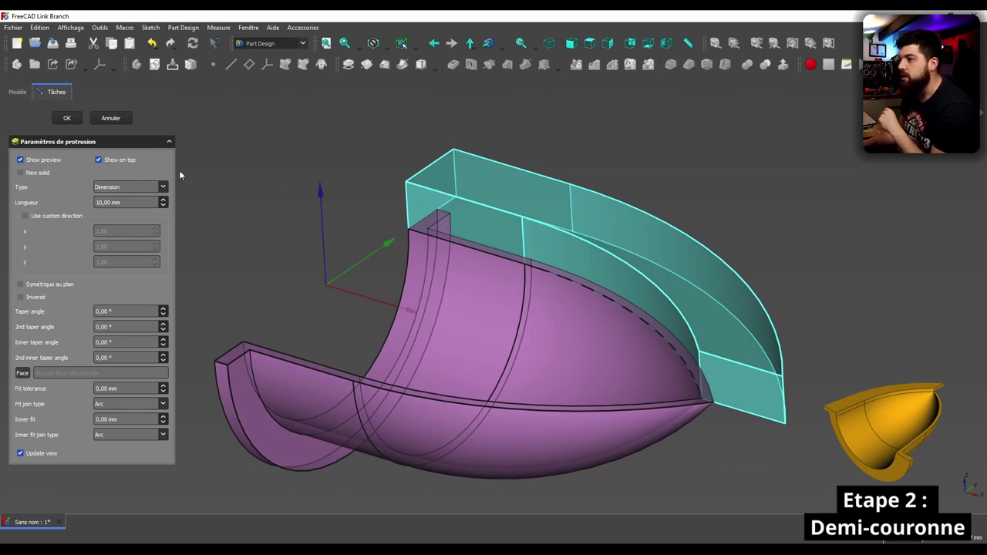
{"action": "left_click_drag", "start_coordinate": [131, 203], "coordinate": [67, 202]}
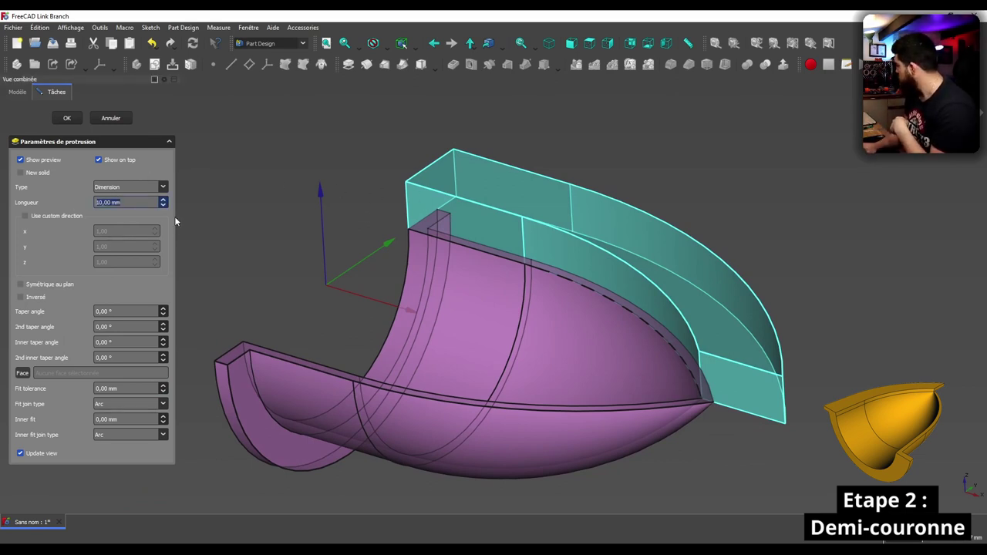
{"action": "type", "text": "3"}
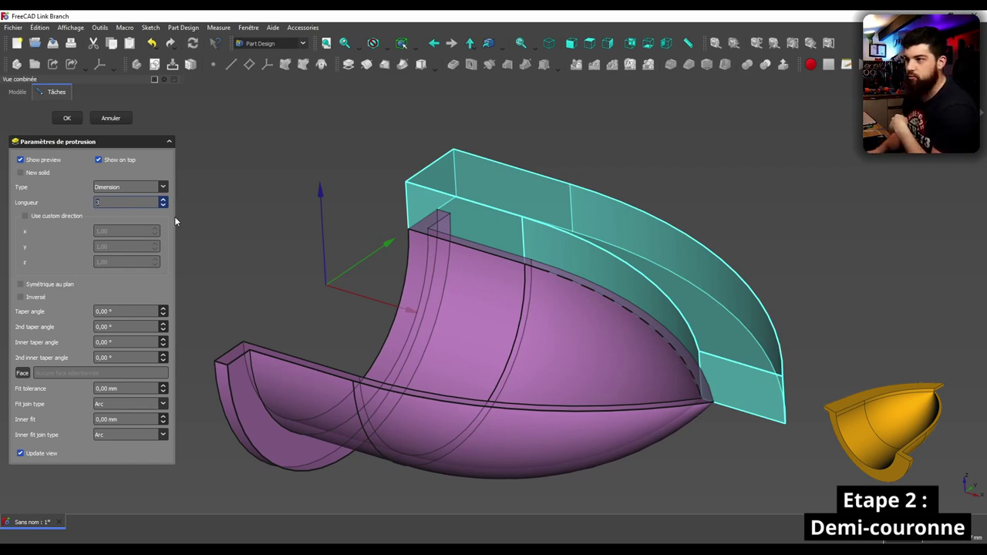
{"action": "mouse_move", "coordinate": [624, 248]}
{"action": "middle_mouse_down"}
{"action": "mouse_move", "coordinate": [669, 355]}
{"action": "mouse_move", "coordinate": [662, 346]}
{"action": "middle_mouse_up"}
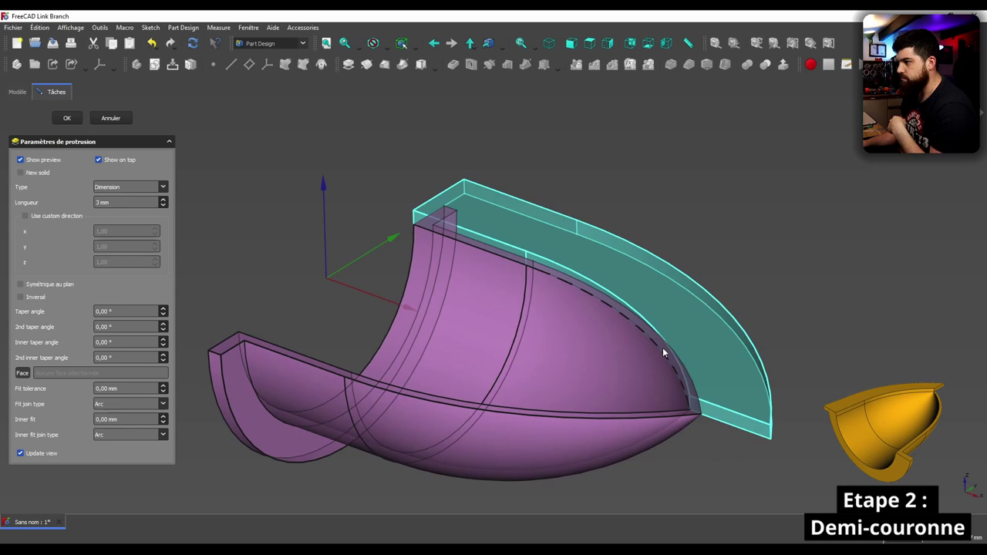
{"action": "left_click", "coordinate": [68, 118]}
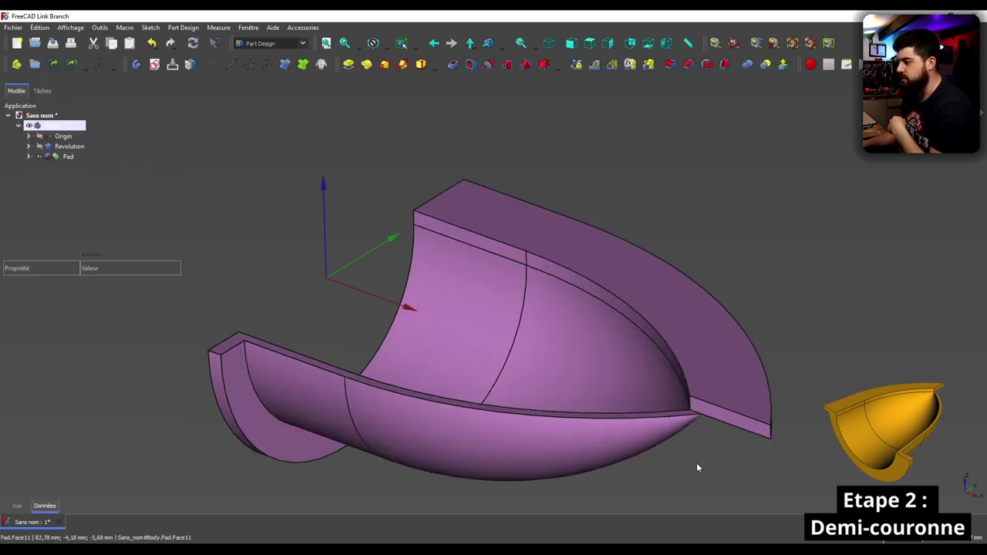
Orbit the model to inspect the new rim's top face.
{"action": "mouse_move", "coordinate": [697, 465]}
{"action": "middle_mouse_down"}
{"action": "mouse_move", "coordinate": [542, 422]}
{"action": "mouse_move", "coordinate": [568, 412]}
{"action": "mouse_move", "coordinate": [119, 181]}
{"action": "middle_mouse_up"}
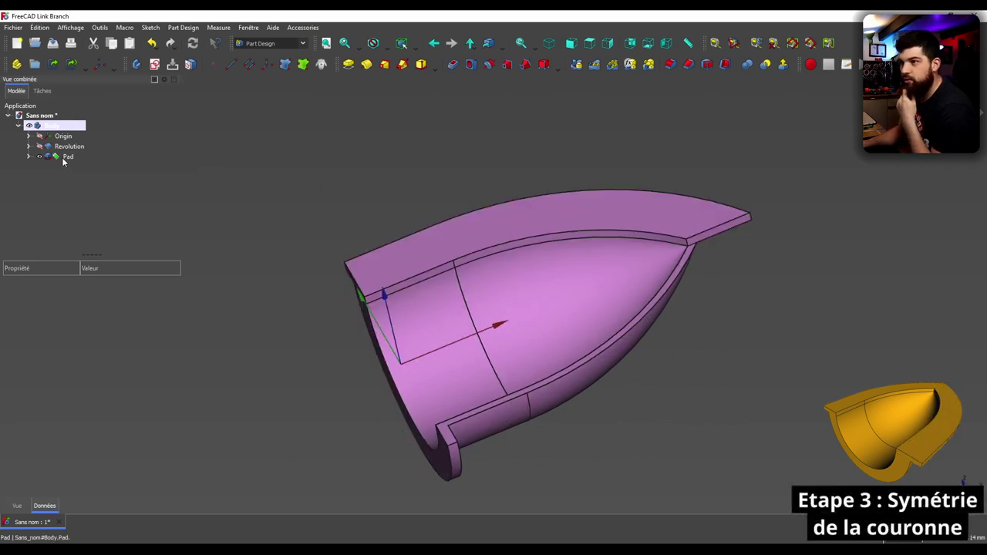
{"action": "middle_click_drag", "start_coordinate": [231, 166], "coordinate": [403, 167]}
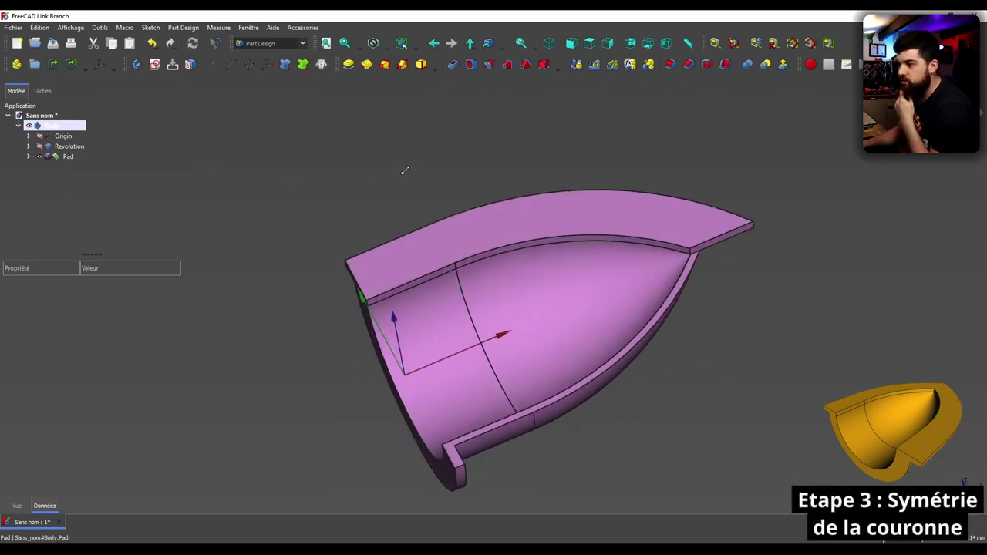
{"action": "left_click", "coordinate": [460, 223]}
{"action": "left_click", "coordinate": [242, 175]}
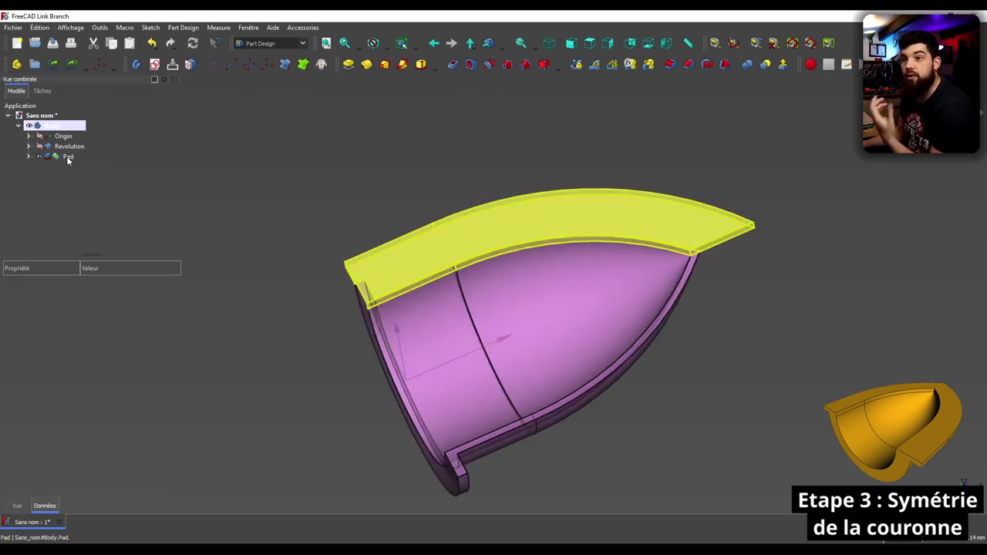
Create a Mirrored feature reflecting the Pad rim across Plan XZ.
{"action": "left_click", "coordinate": [68, 157]}
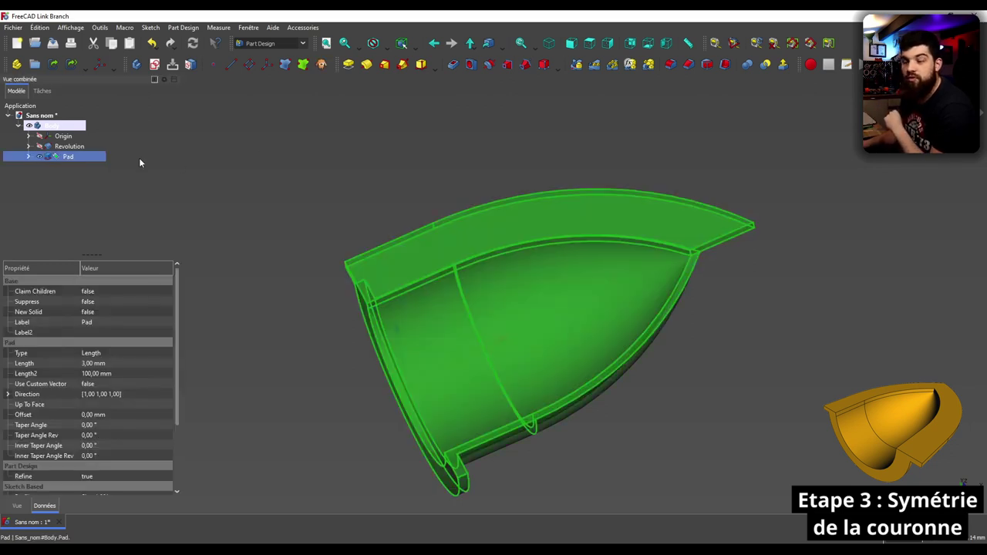
{"action": "left_click", "coordinate": [433, 151]}
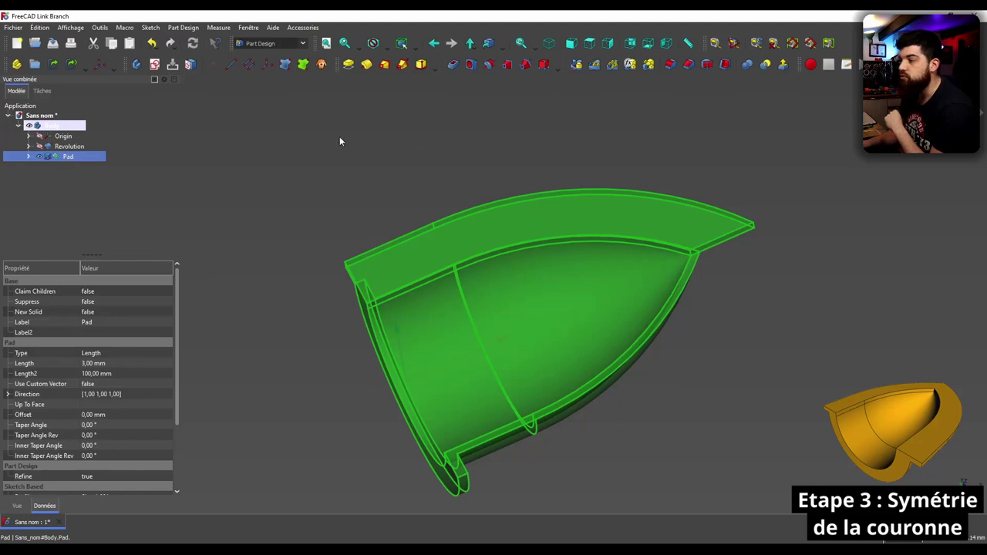
{"action": "left_click", "coordinate": [577, 66]}
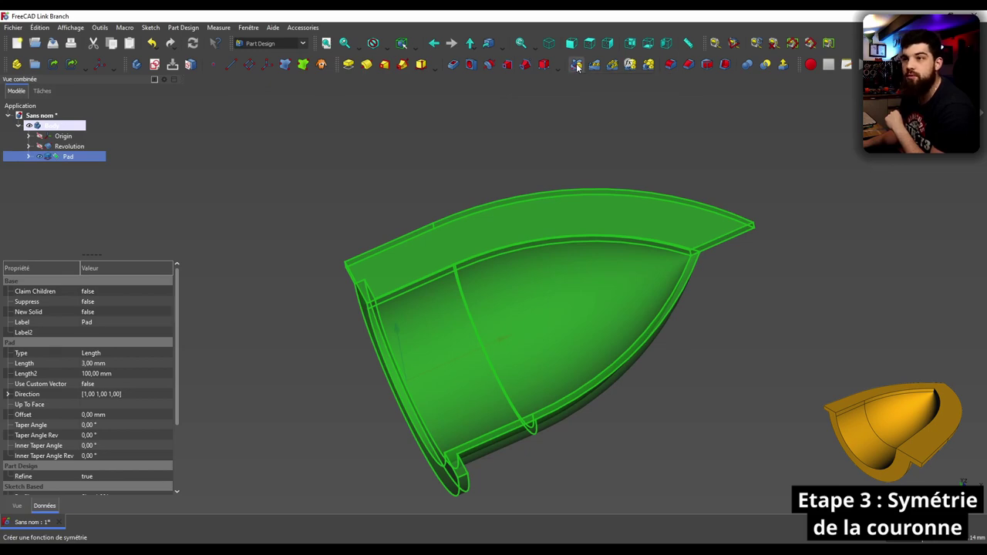
{"action": "mouse_move", "coordinate": [778, 377]}
{"action": "middle_mouse_down"}
{"action": "mouse_move", "coordinate": [663, 193]}
{"action": "mouse_move", "coordinate": [805, 165]}
{"action": "mouse_move", "coordinate": [747, 337]}
{"action": "mouse_move", "coordinate": [705, 340]}
{"action": "mouse_move", "coordinate": [510, 206]}
{"action": "middle_mouse_up"}
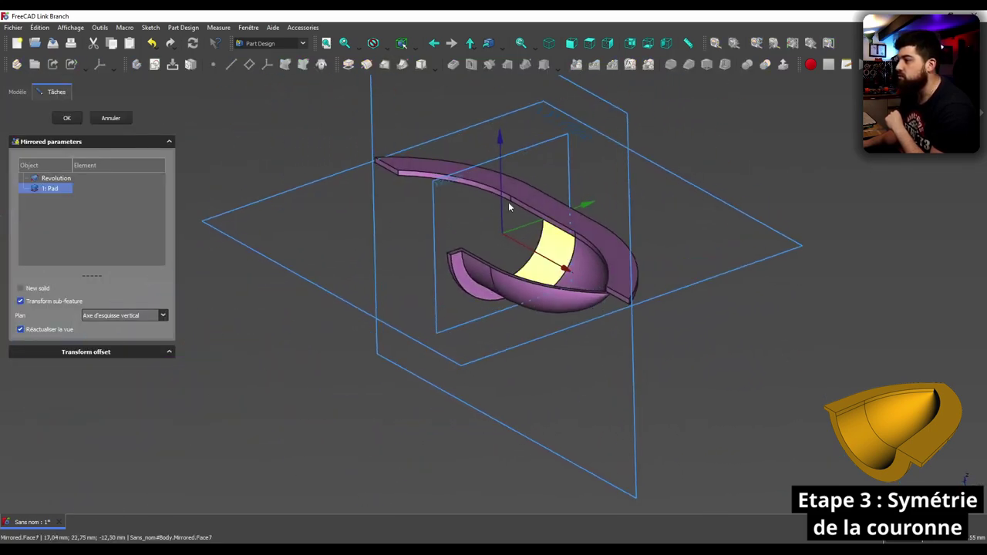
{"action": "scroll", "coordinate": [486, 201], "scroll_direction": "up", "scroll_amount": 5}
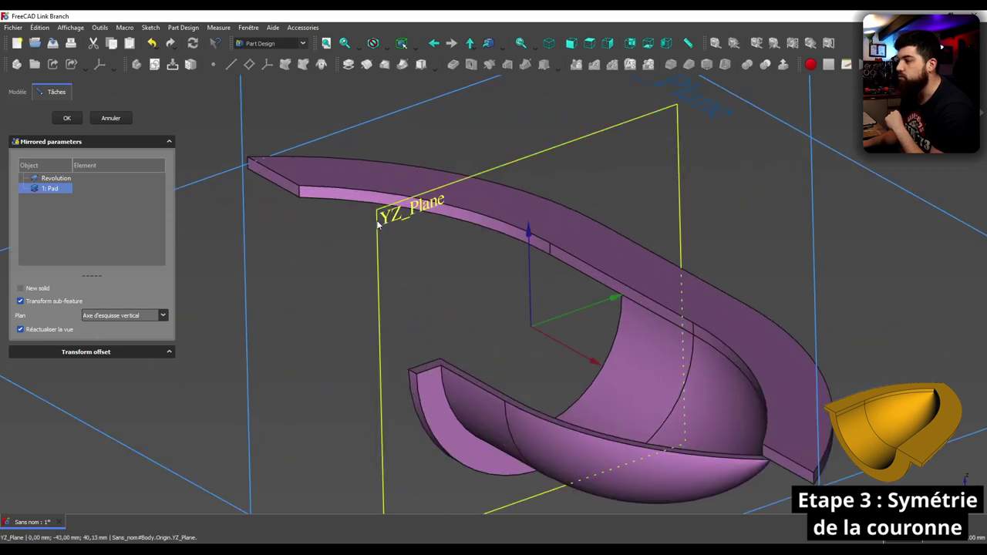
{"action": "left_click", "coordinate": [134, 315]}
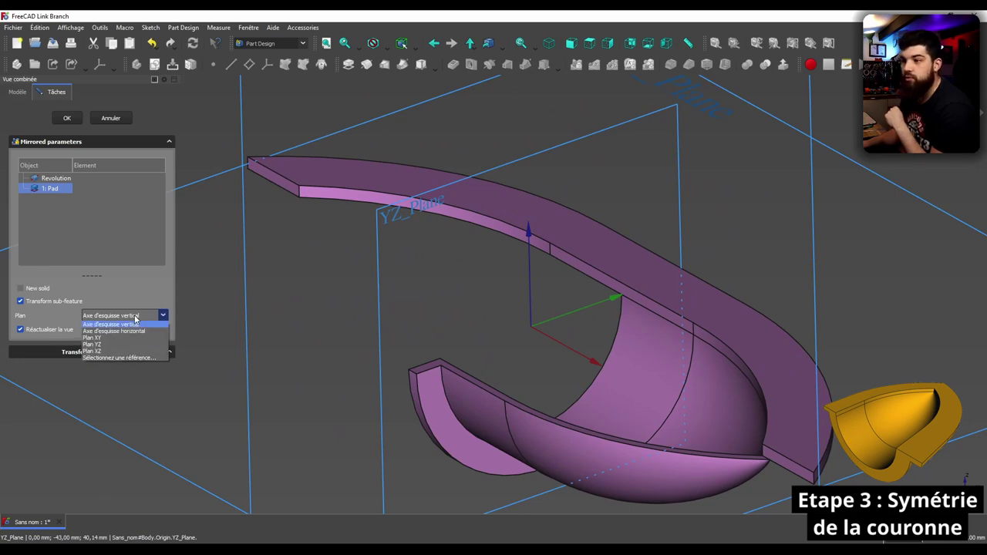
{"action": "left_click", "coordinate": [145, 359]}
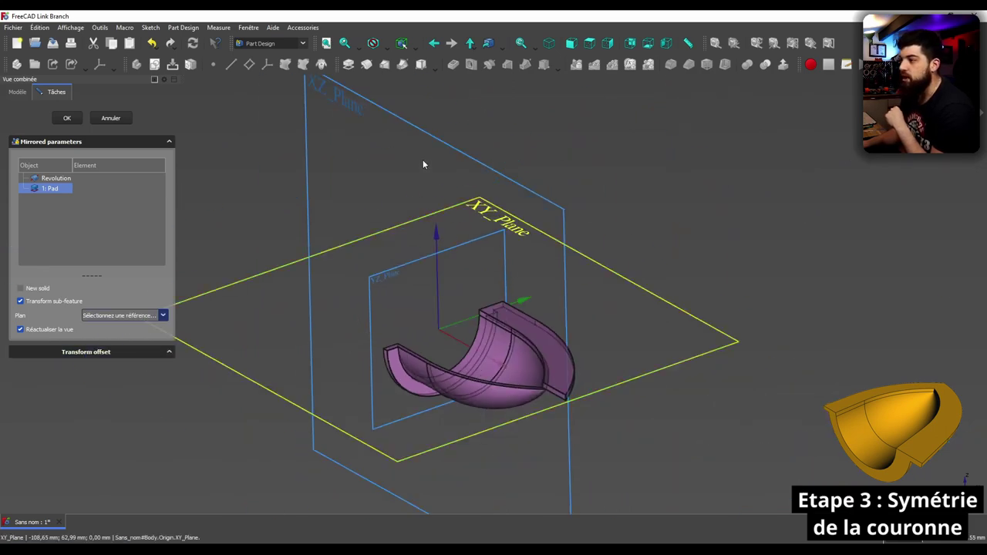
{"action": "left_click", "coordinate": [431, 136]}
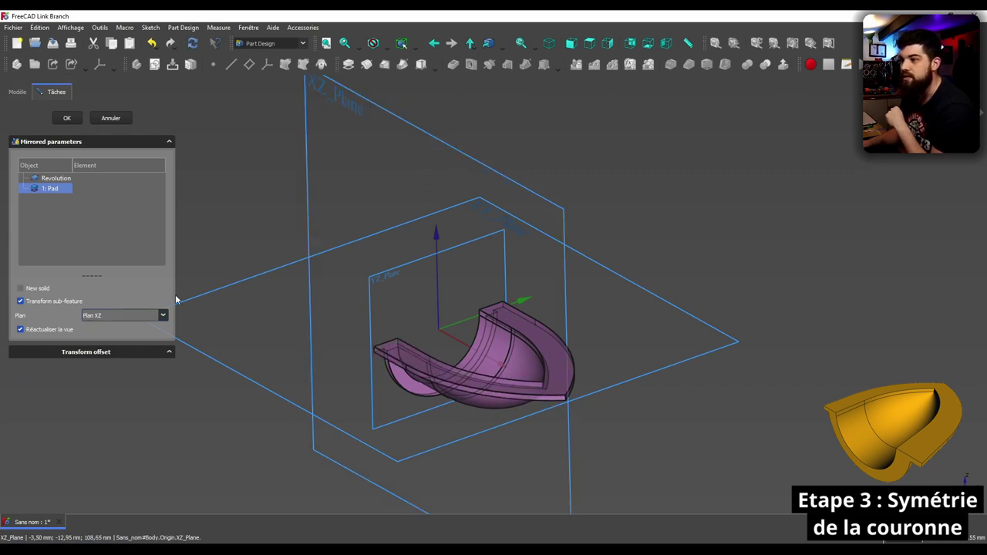
{"action": "left_click", "coordinate": [123, 317]}
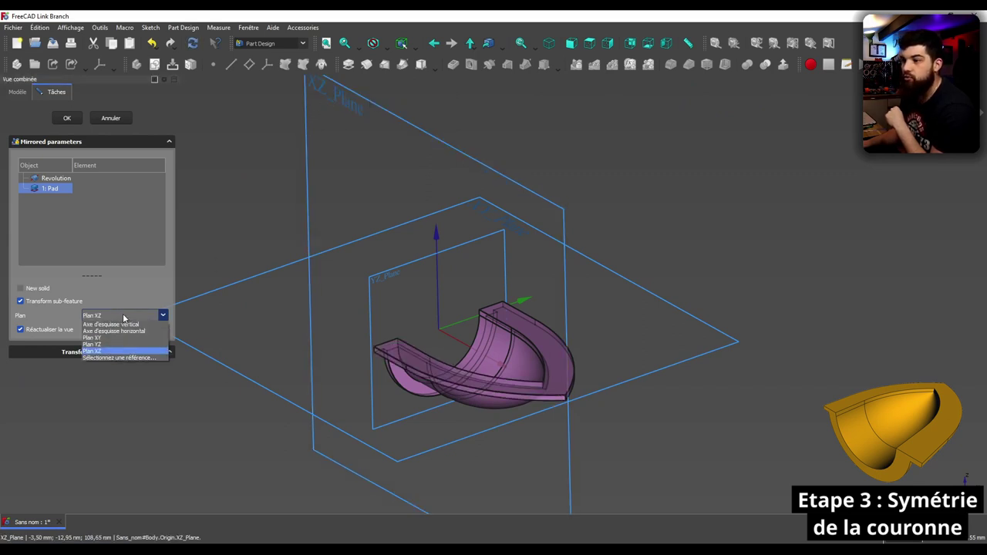
{"action": "left_click", "coordinate": [105, 352]}
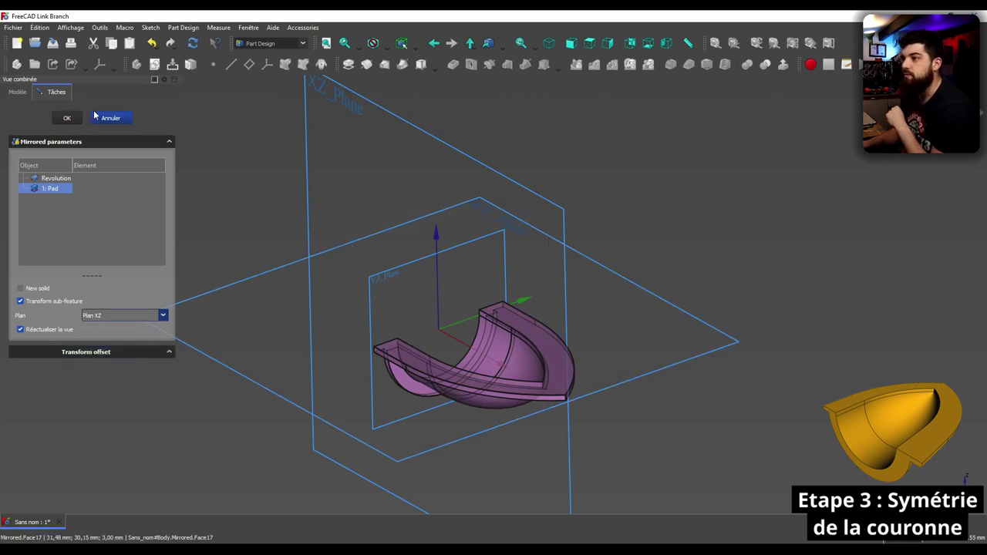
{"action": "left_click", "coordinate": [67, 119]}
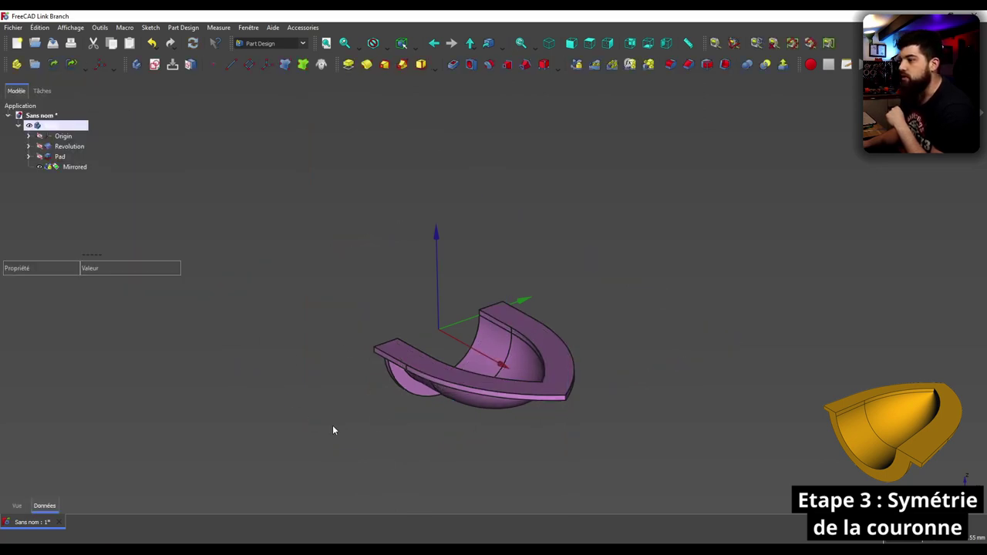
Orbit the mirrored shell and select its flat rim face to sketch on.
{"action": "mouse_move", "coordinate": [333, 430]}
{"action": "middle_mouse_down"}
{"action": "mouse_move", "coordinate": [609, 425]}
{"action": "mouse_move", "coordinate": [591, 216]}
{"action": "mouse_move", "coordinate": [599, 440]}
{"action": "mouse_move", "coordinate": [773, 275]}
{"action": "mouse_move", "coordinate": [717, 368]}
{"action": "mouse_move", "coordinate": [739, 358]}
{"action": "mouse_move", "coordinate": [735, 428]}
{"action": "mouse_move", "coordinate": [363, 398]}
{"action": "mouse_move", "coordinate": [378, 418]}
{"action": "mouse_move", "coordinate": [468, 443]}
{"action": "mouse_move", "coordinate": [400, 311]}
{"action": "middle_mouse_up"}
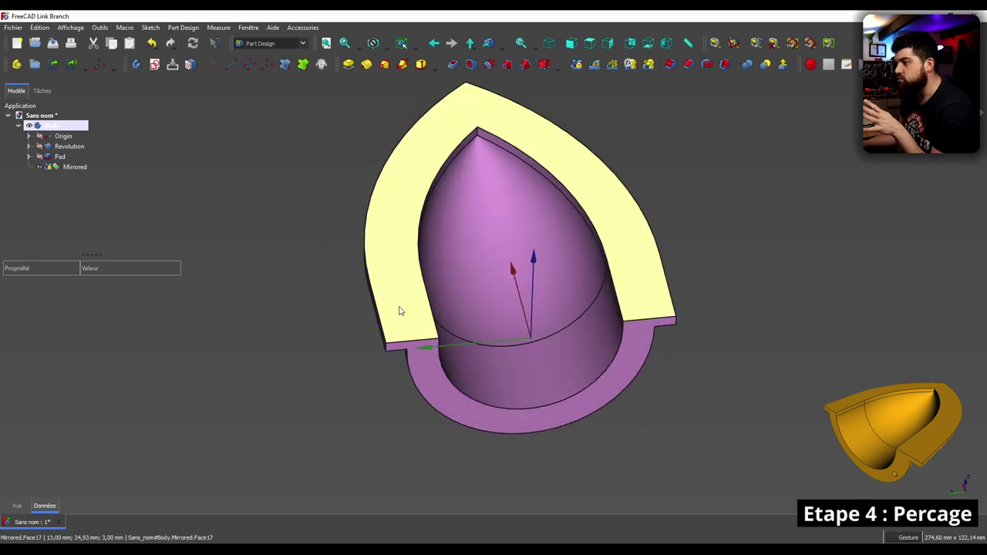
{"action": "mouse_move", "coordinate": [638, 311]}
{"action": "middle_mouse_down"}
{"action": "mouse_move", "coordinate": [678, 443]}
{"action": "mouse_move", "coordinate": [712, 296]}
{"action": "mouse_move", "coordinate": [507, 260]}
{"action": "mouse_move", "coordinate": [682, 385]}
{"action": "mouse_move", "coordinate": [550, 276]}
{"action": "mouse_move", "coordinate": [558, 229]}
{"action": "middle_mouse_up"}
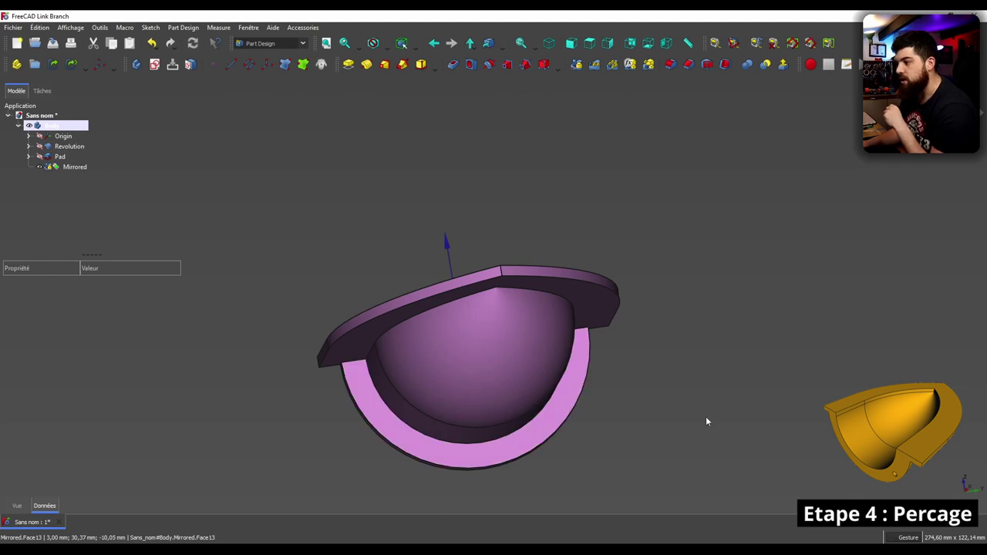
{"action": "scroll", "coordinate": [611, 419], "scroll_direction": "down", "scroll_amount": 3}
{"action": "scroll", "coordinate": [538, 460], "scroll_direction": "up", "scroll_amount": 3}
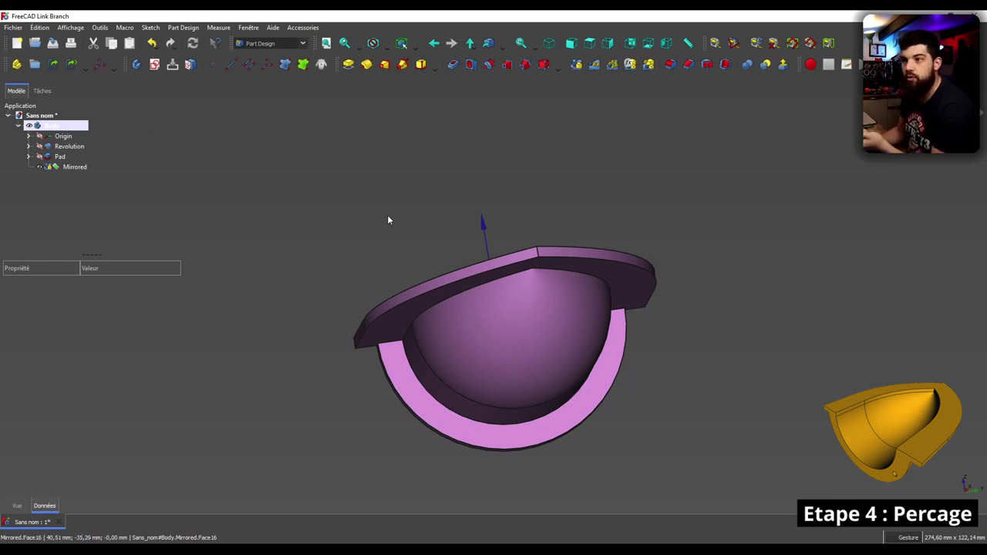
{"action": "left_click", "coordinate": [404, 376]}
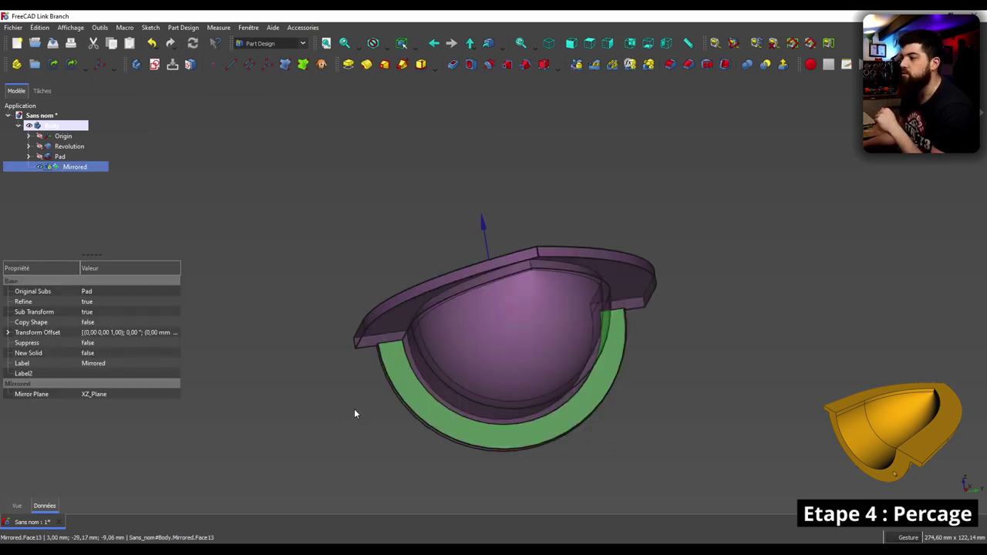
{"action": "left_click_drag", "start_coordinate": [407, 188], "coordinate": [433, 186]}
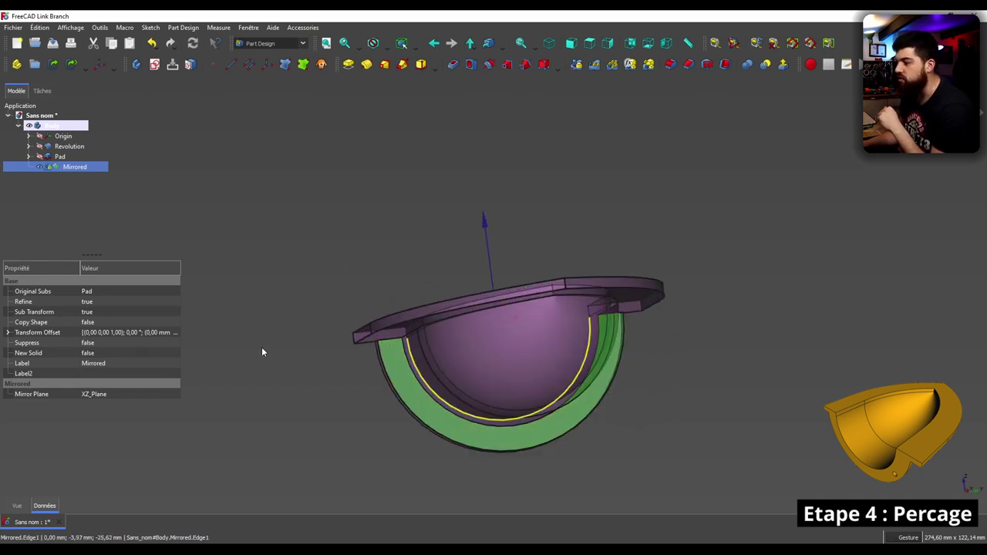
Create Sketch002 on the rim face and draw a small hole circle on its left side.
{"action": "left_click", "coordinate": [154, 65]}
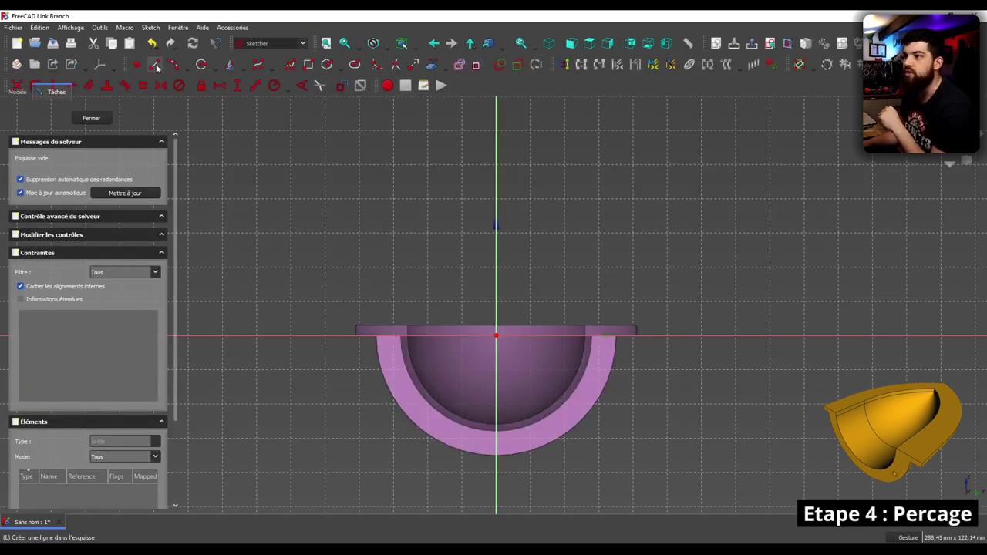
{"action": "scroll", "coordinate": [479, 421], "scroll_direction": "down", "scroll_amount": 3}
{"action": "scroll", "coordinate": [479, 422], "scroll_direction": "up", "scroll_amount": 5}
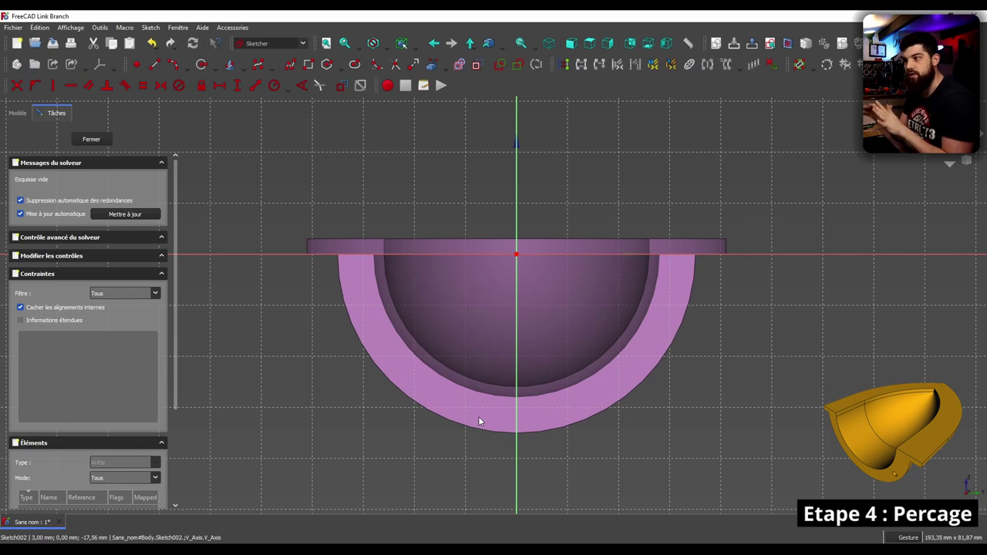
{"action": "left_click", "coordinate": [202, 64]}
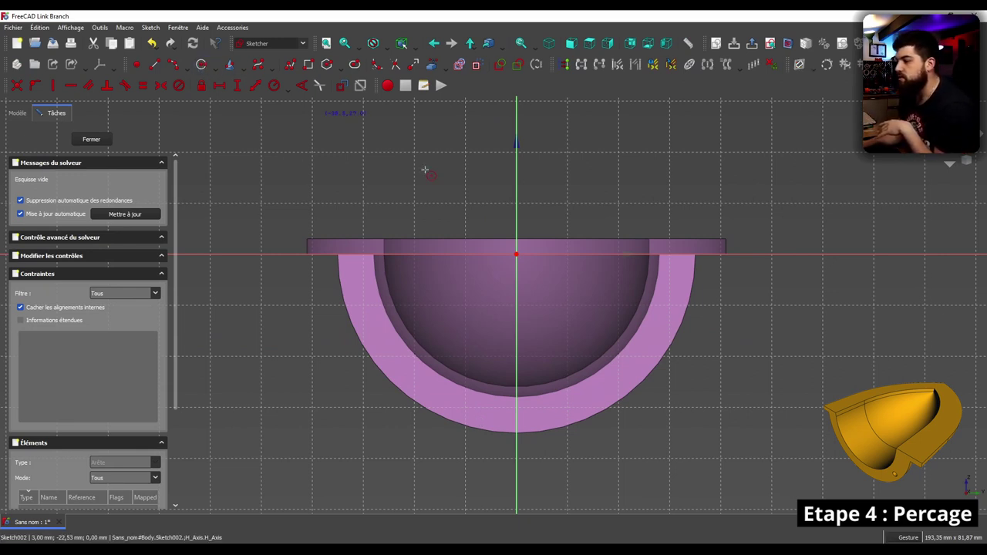
{"action": "left_click", "coordinate": [383, 347]}
{"action": "left_click", "coordinate": [385, 359]}
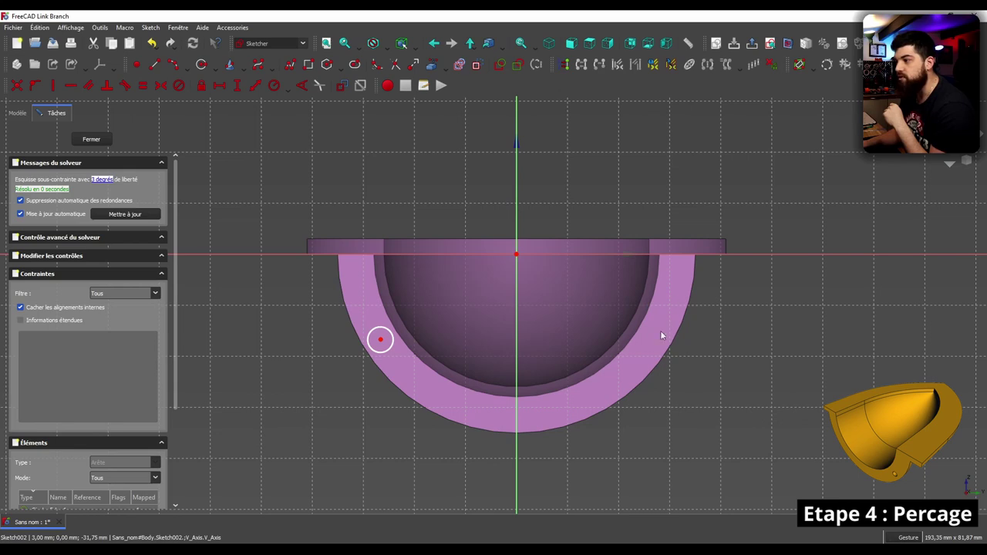
Constrain the hole circle's diameter to 3,2 mm.
{"action": "left_click", "coordinate": [391, 346]}
{"action": "left_click", "coordinate": [287, 86]}
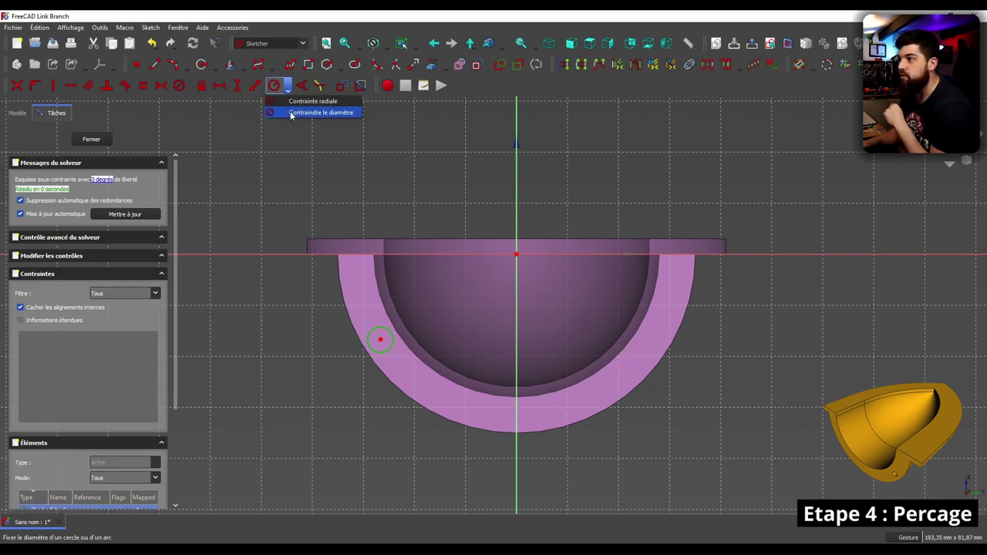
{"action": "left_click", "coordinate": [268, 114]}
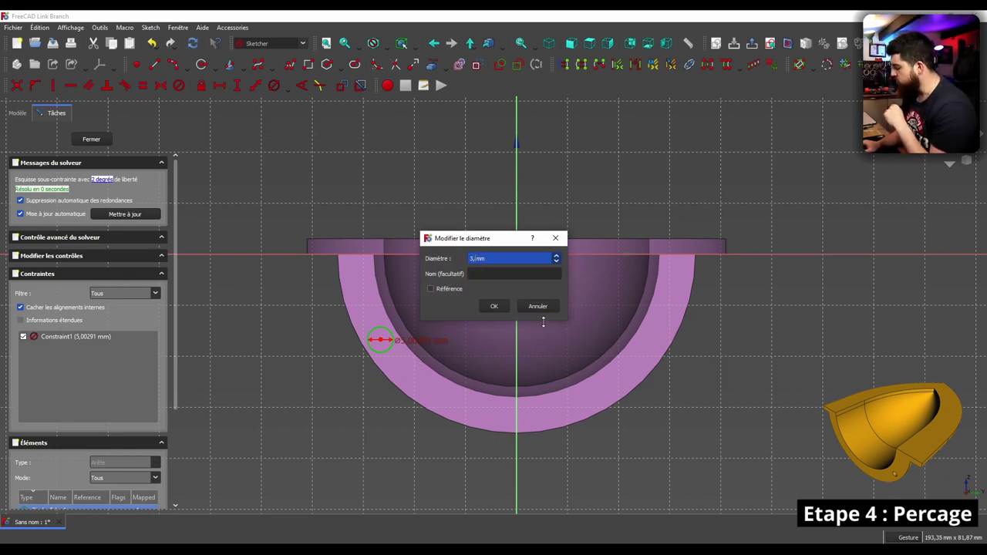
{"action": "type", "text": "2"}
{"action": "key", "text": "Return"}
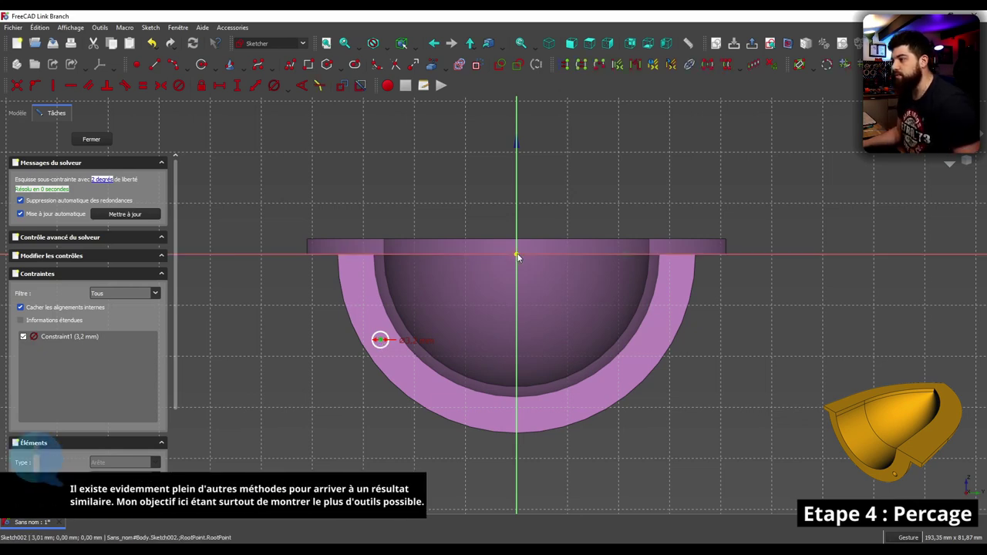
Set the circle 62,5mm/2 (31,25 mm) from the origin, positioned on the lower-left rim.
{"action": "left_click", "coordinate": [257, 87]}
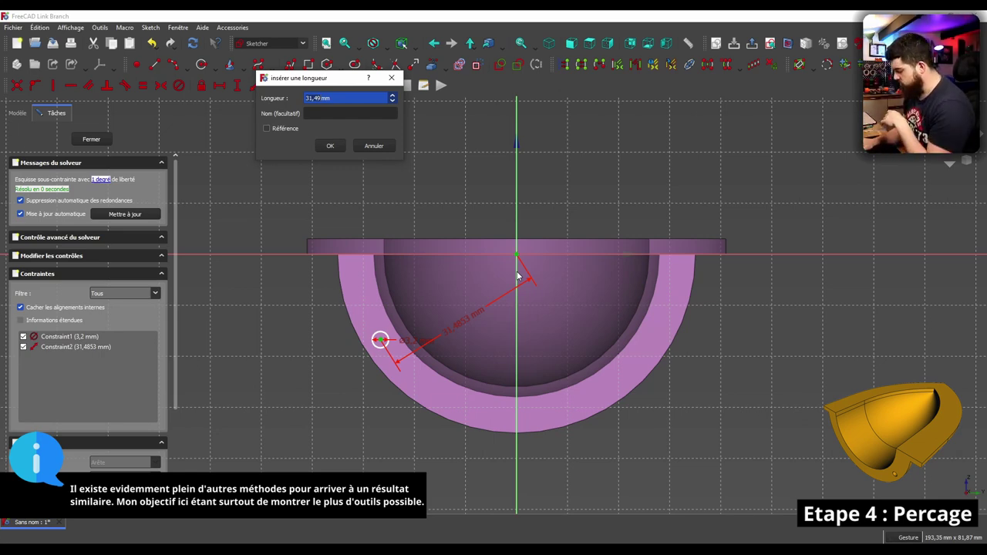
{"action": "type", "text": "62,5mm"}
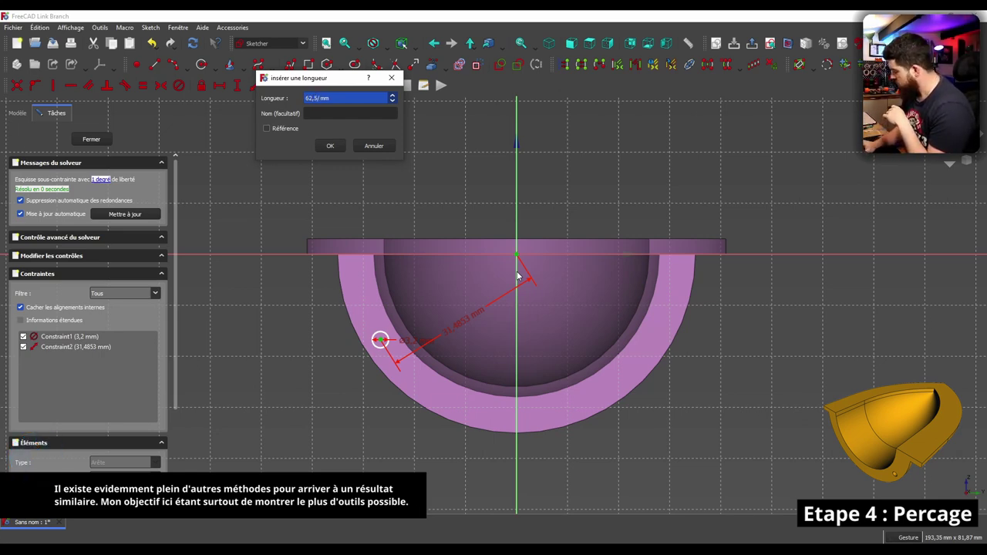
{"action": "type", "text": "/2"}
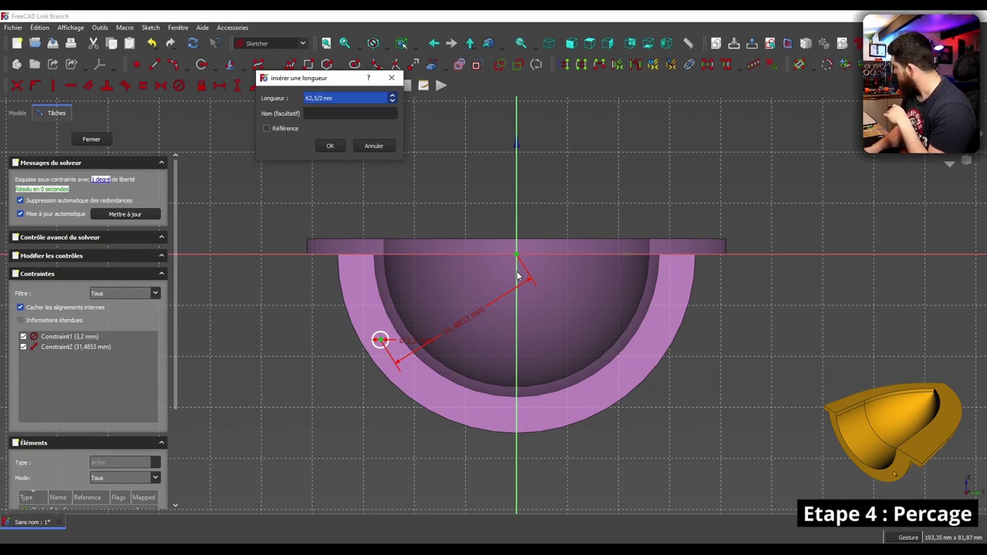
{"action": "key", "text": "Return"}
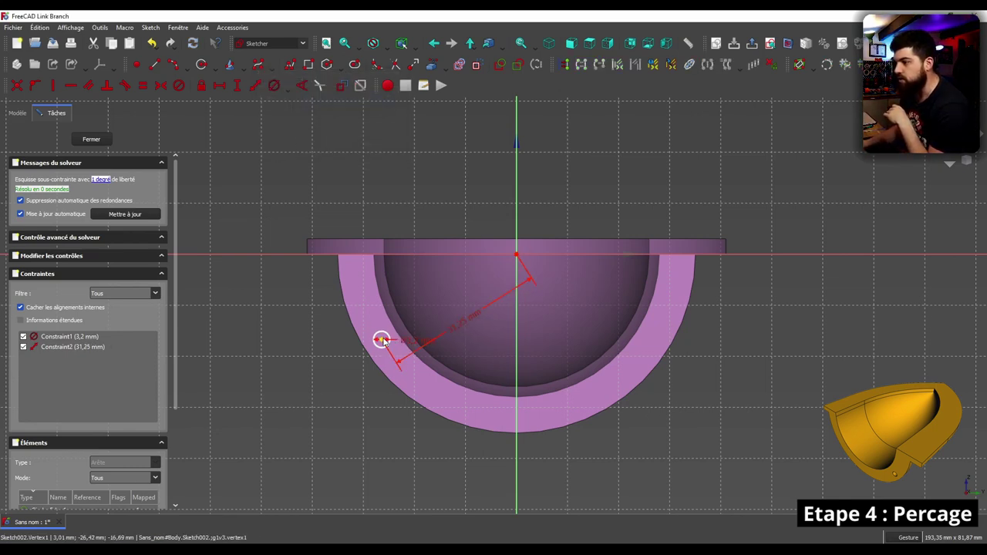
{"action": "left_click_drag", "start_coordinate": [381, 339], "coordinate": [498, 397]}
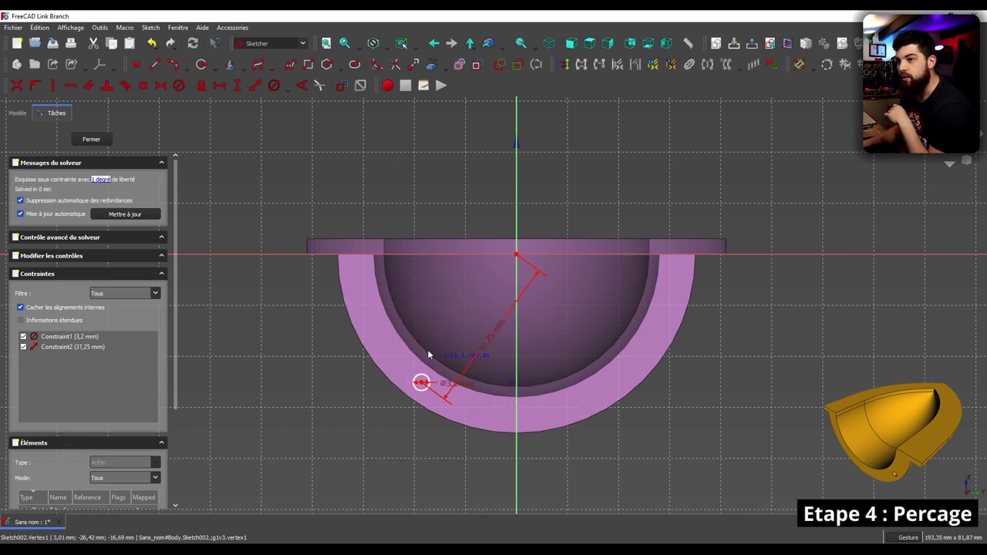
{"action": "left_click_drag", "start_coordinate": [498, 397], "coordinate": [412, 351]}
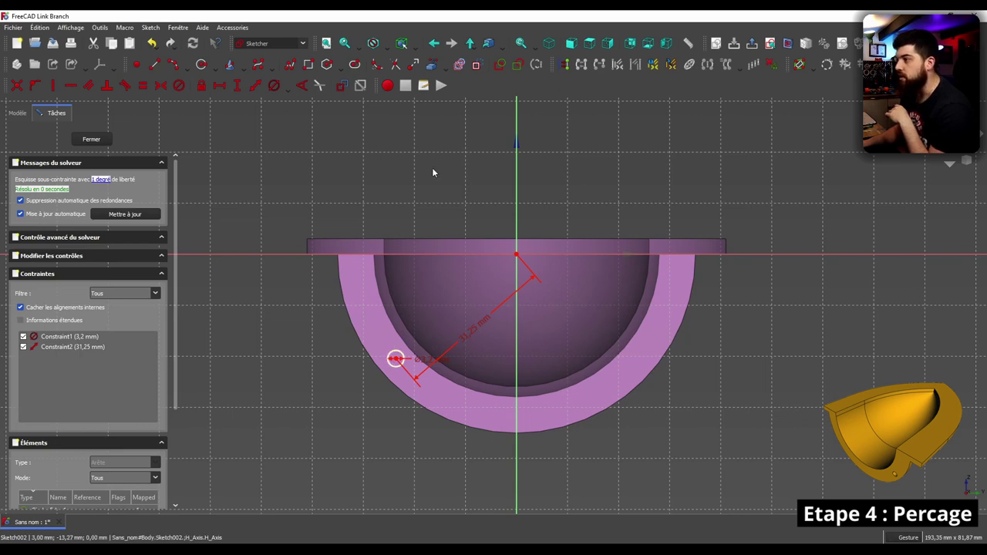
Draw a construction line from the hole centre to the origin, deleting a stray extra line.
{"action": "left_click", "coordinate": [478, 66]}
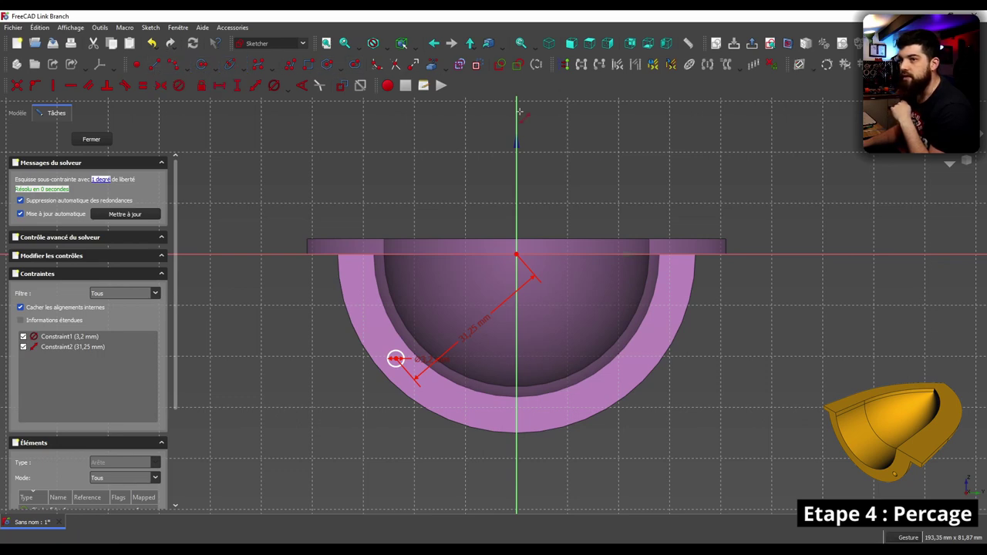
{"action": "left_click", "coordinate": [395, 359]}
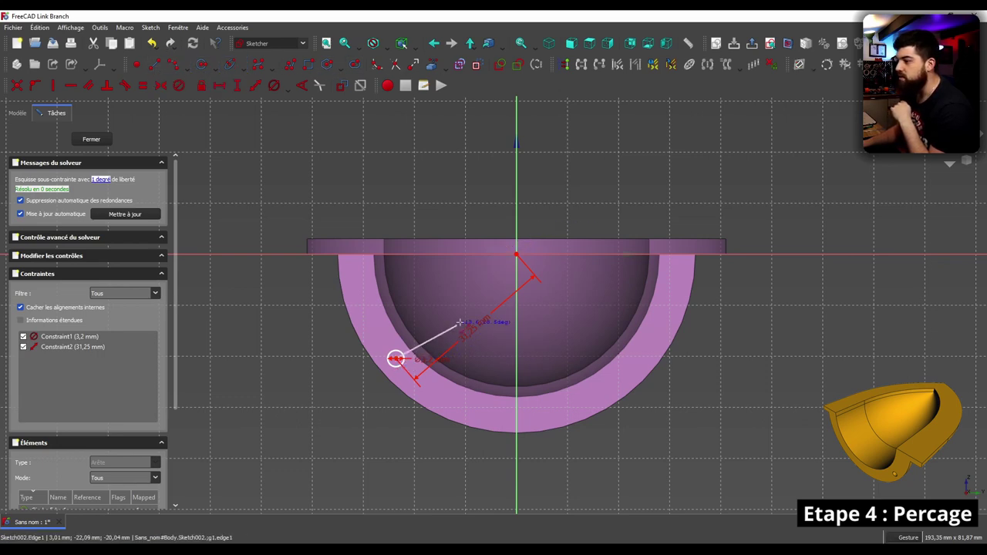
{"action": "left_click", "coordinate": [515, 255]}
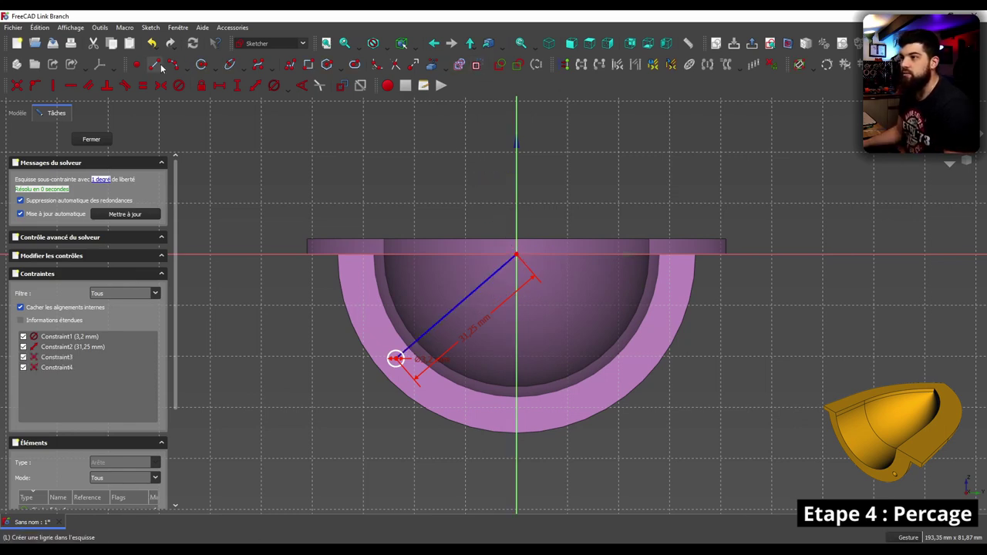
{"action": "left_click", "coordinate": [487, 204]}
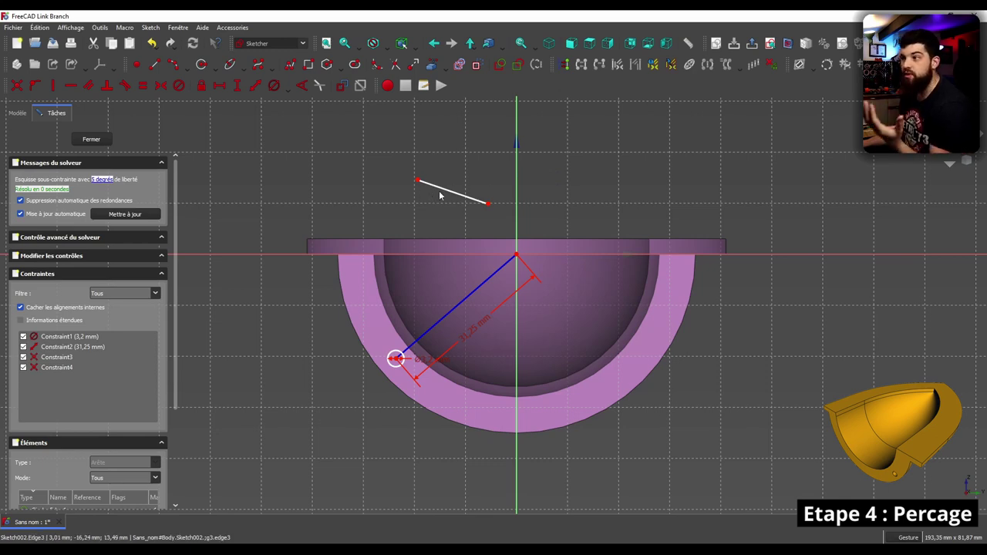
{"action": "left_click_drag", "start_coordinate": [438, 187], "coordinate": [399, 181]}
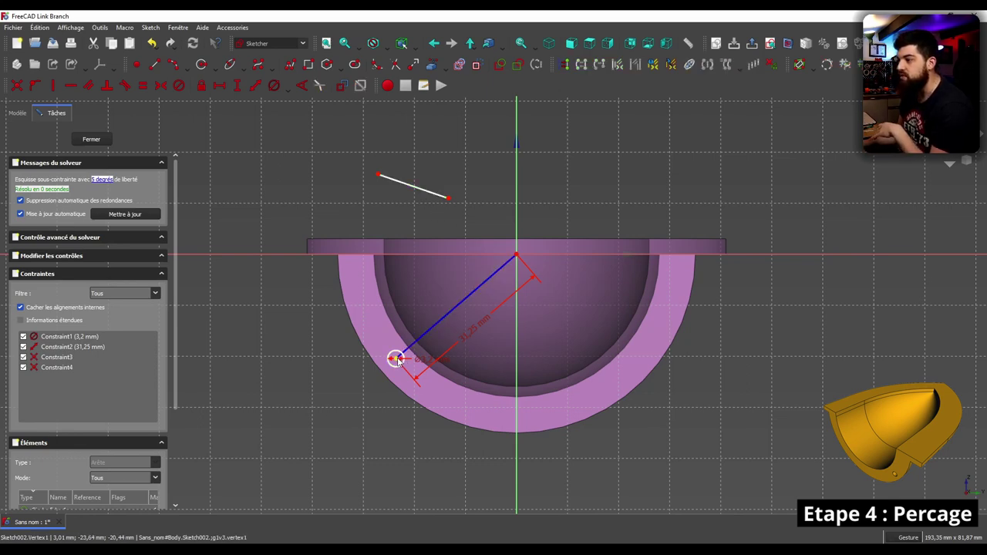
{"action": "left_click_drag", "start_coordinate": [396, 359], "coordinate": [393, 355]}
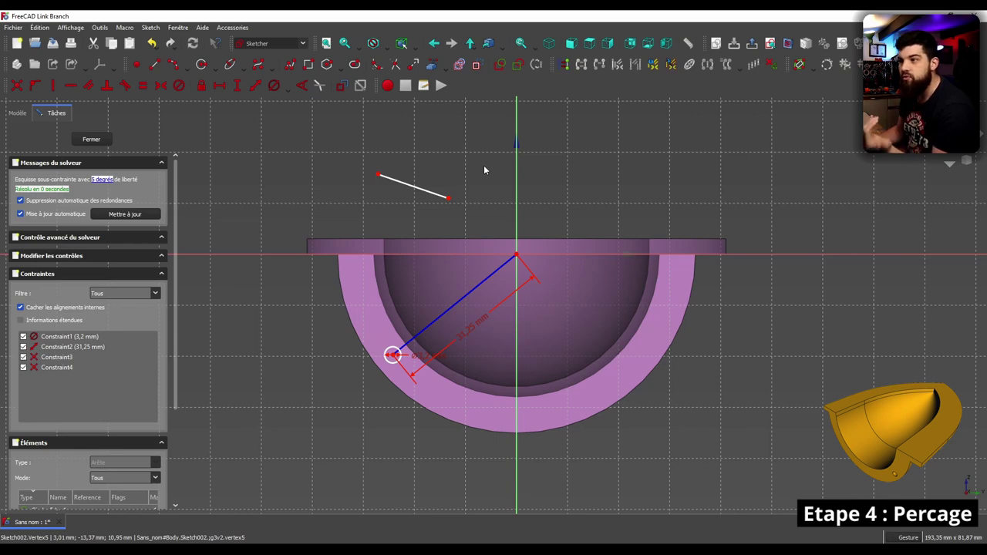
{"action": "left_click", "coordinate": [425, 196]}
{"action": "key", "text": "Delete"}
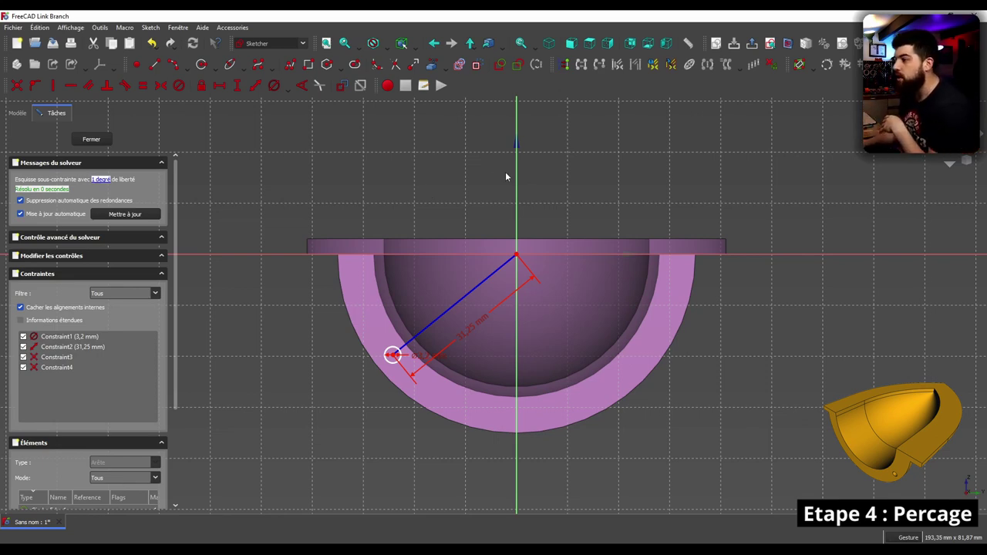
Fix the construction line at 125,05° to the horizontal axis, fully constraining the sketch.
{"action": "mouse_move", "coordinate": [393, 357]}
{"action": "left_mouse_down"}
{"action": "mouse_move", "coordinate": [336, 219]}
{"action": "mouse_move", "coordinate": [532, 383]}
{"action": "left_mouse_up"}
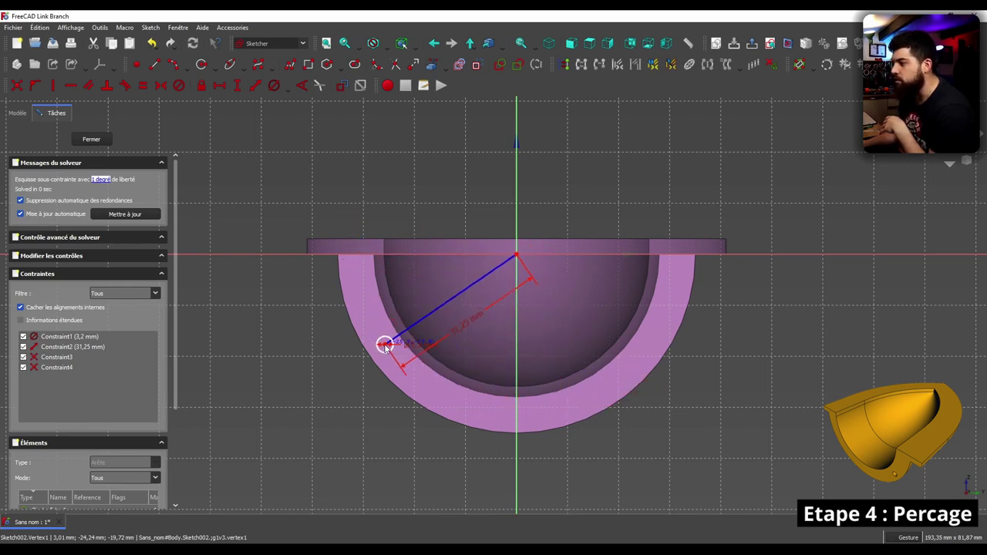
{"action": "left_click_drag", "start_coordinate": [531, 383], "coordinate": [386, 345]}
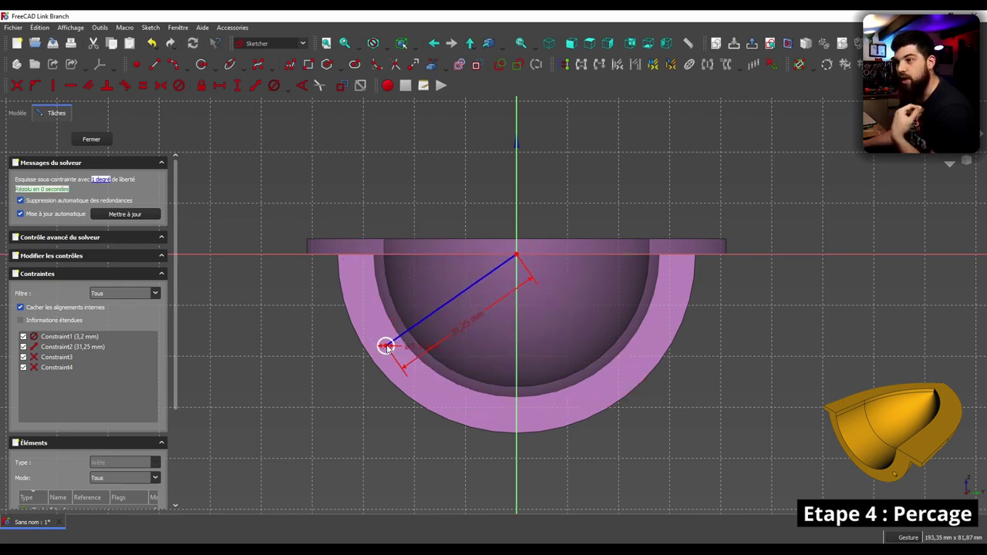
{"action": "left_click", "coordinate": [472, 288]}
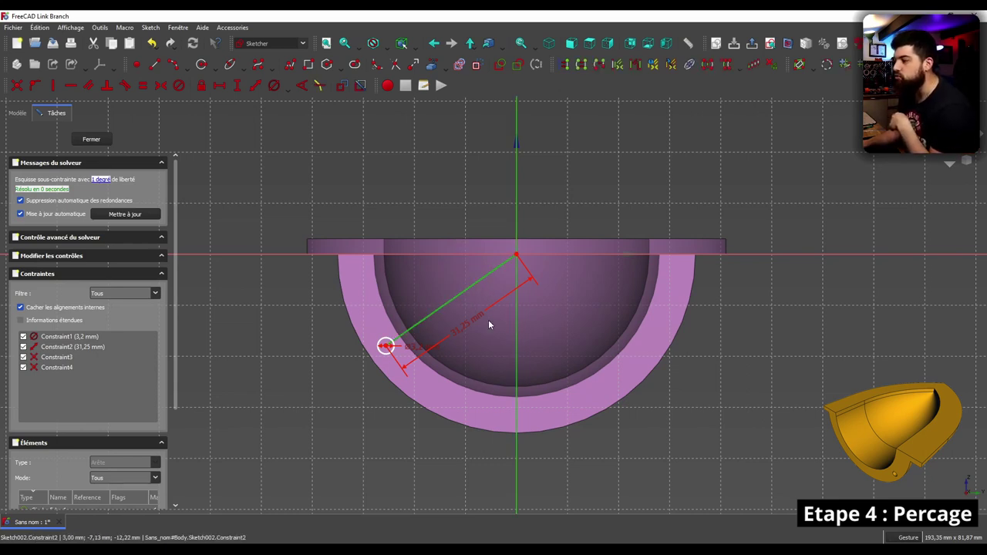
{"action": "left_click", "coordinate": [304, 87]}
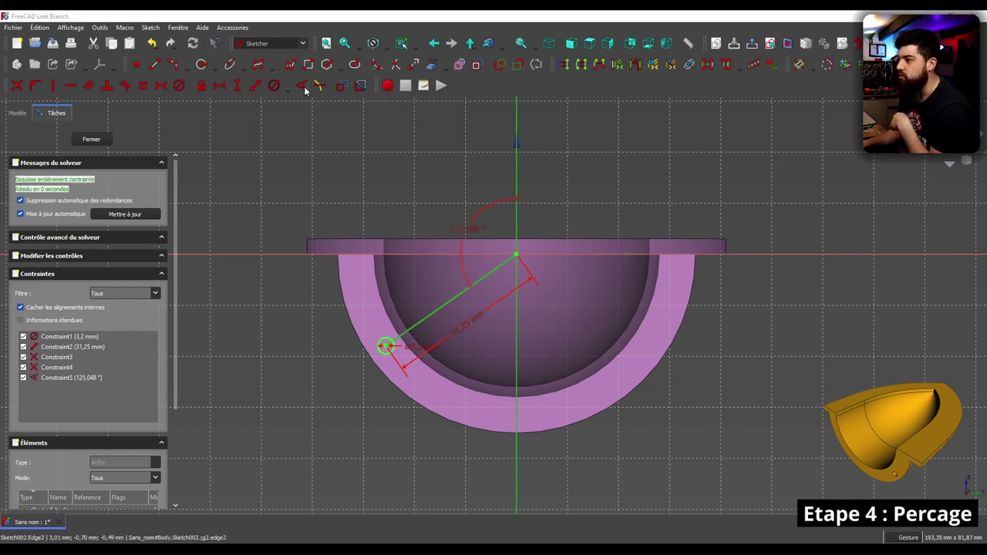
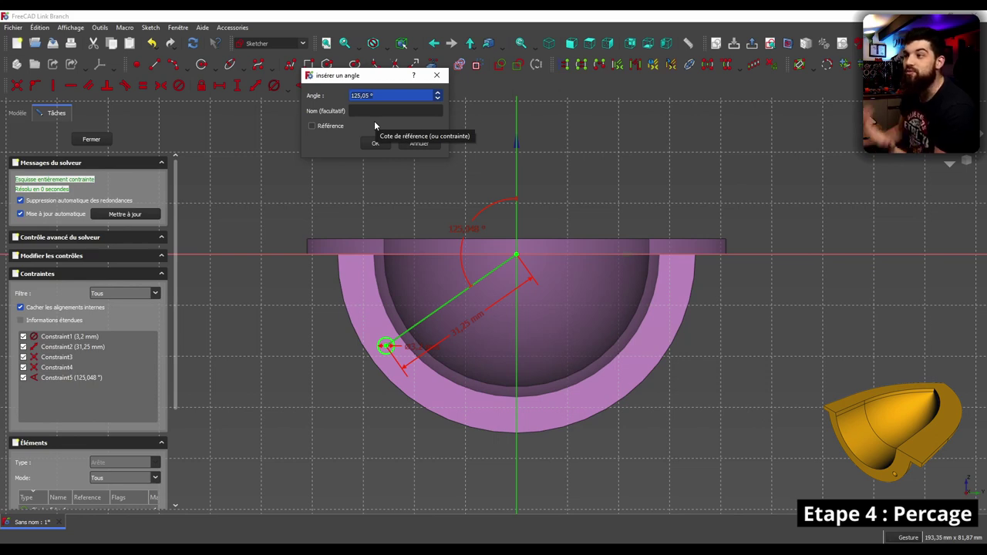
Change the hole circle's position angle constraint to 120° (entered as 180-60).
{"action": "type", "text": "180-"}
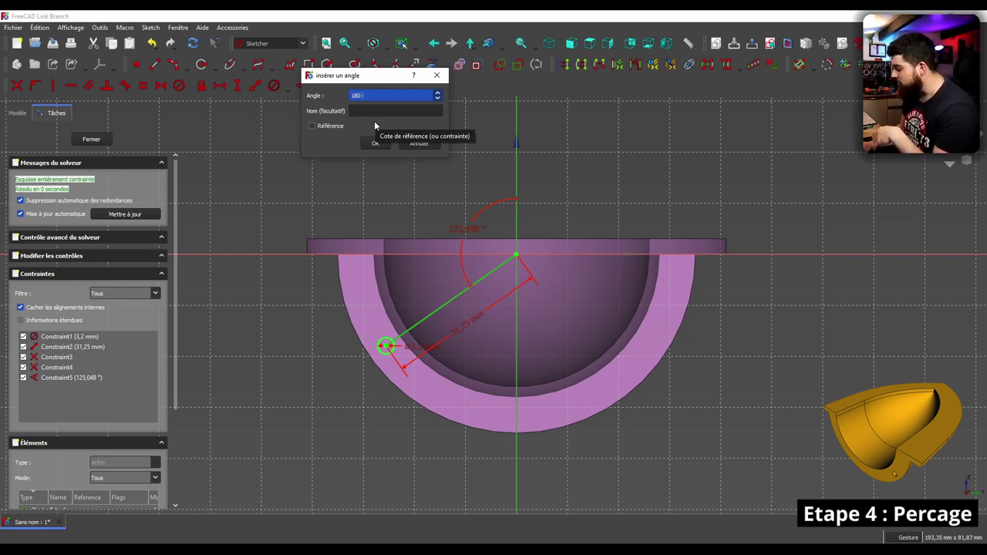
{"action": "type", "text": "60"}
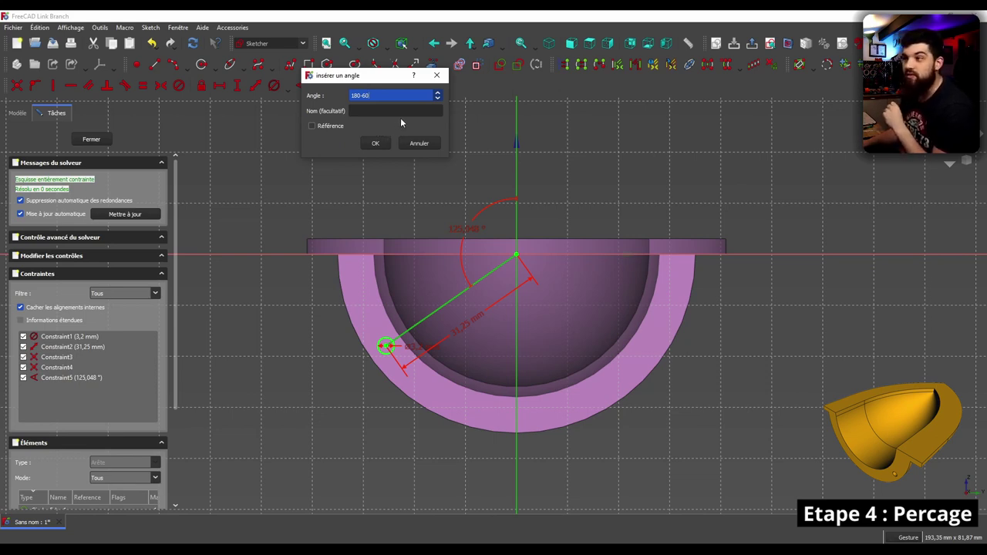
{"action": "left_click", "coordinate": [375, 144]}
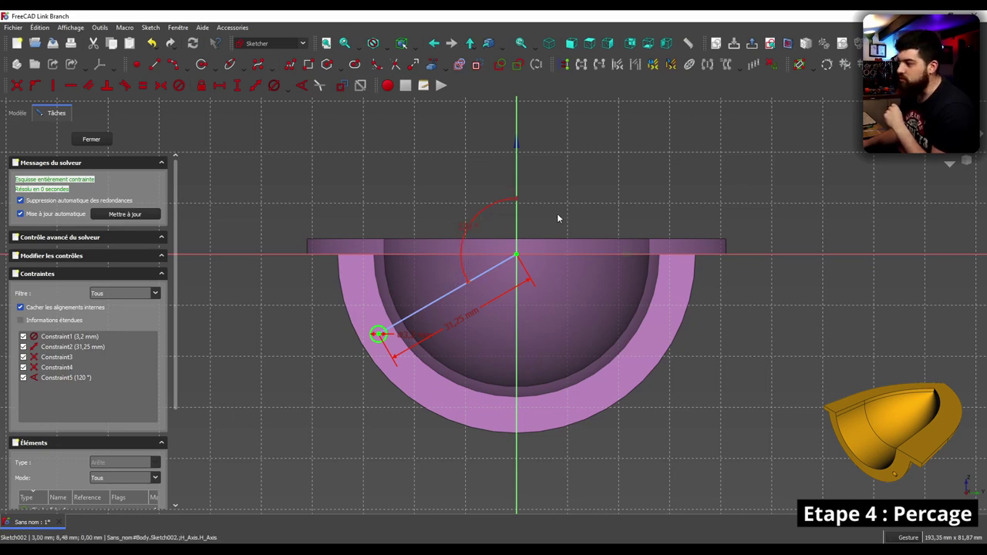
{"action": "left_click", "coordinate": [378, 334]}
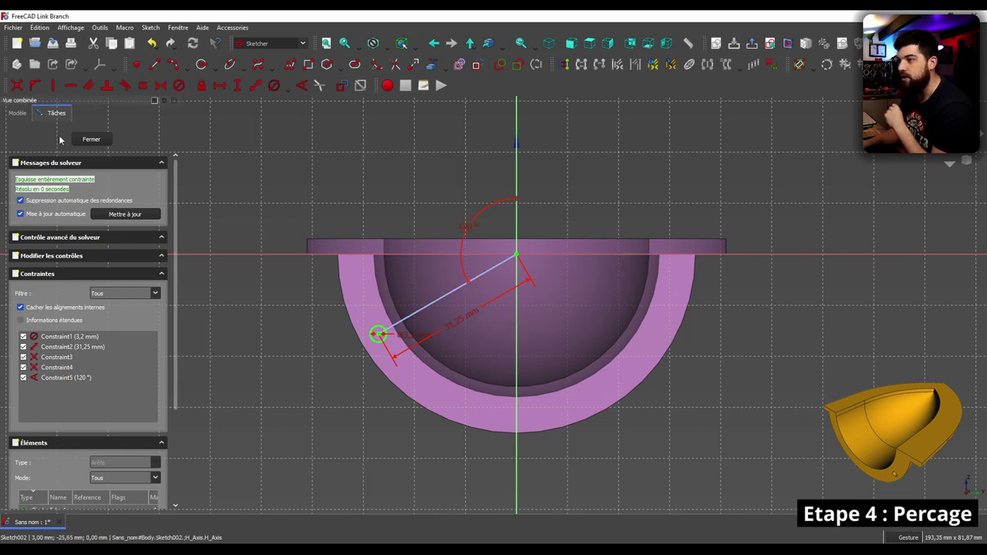
Close the hole sketch and orbit the view to face the cut half-shell.
{"action": "left_click", "coordinate": [91, 139]}
{"action": "mouse_move", "coordinate": [417, 386]}
{"action": "left_mouse_down"}
{"action": "mouse_move", "coordinate": [669, 282]}
{"action": "mouse_move", "coordinate": [417, 386]}
{"action": "left_mouse_up"}
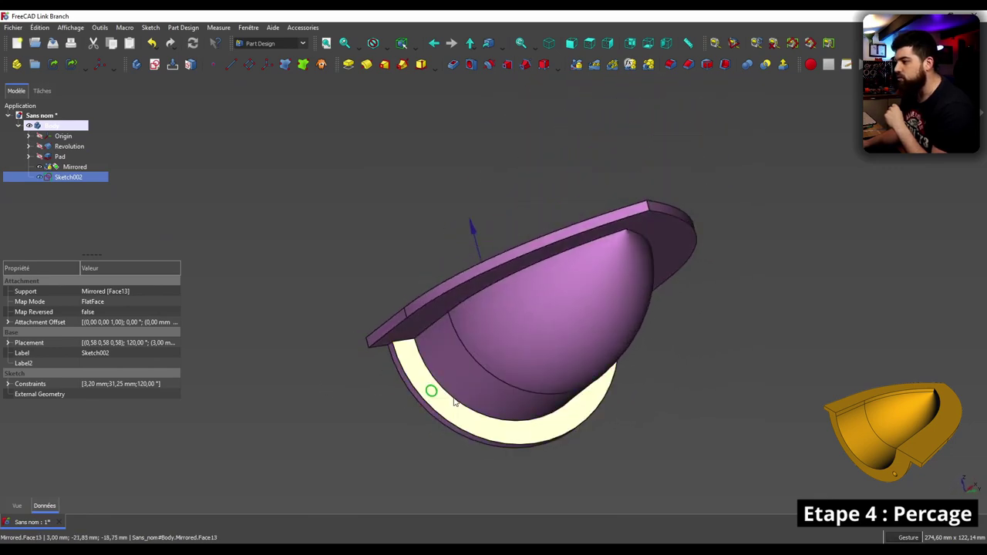
{"action": "scroll", "coordinate": [409, 390], "scroll_direction": "up", "scroll_amount": 5}
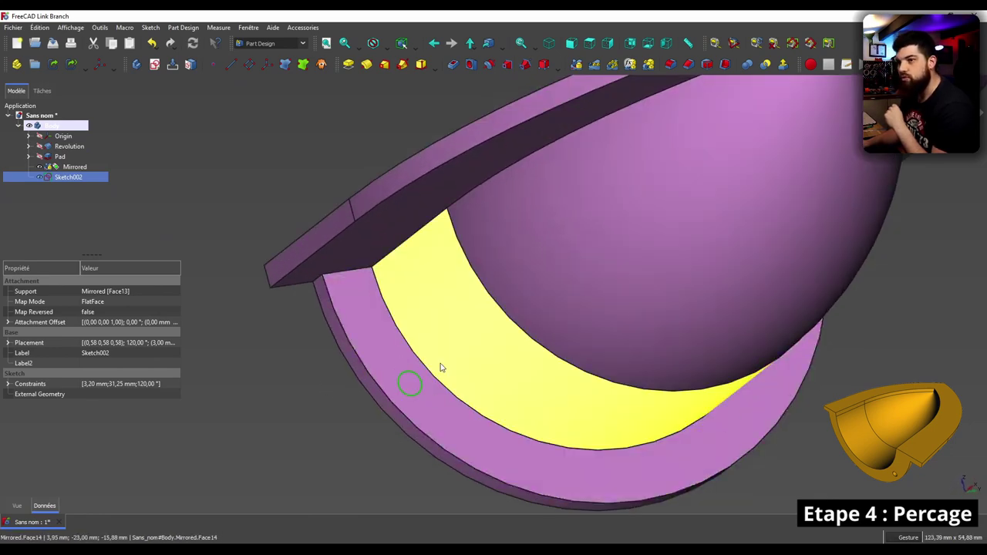
{"action": "scroll", "coordinate": [422, 386], "scroll_direction": "down", "scroll_amount": 5}
{"action": "mouse_move", "coordinate": [412, 374]}
{"action": "left_mouse_down"}
{"action": "mouse_move", "coordinate": [754, 284]}
{"action": "mouse_move", "coordinate": [537, 253]}
{"action": "mouse_move", "coordinate": [342, 293]}
{"action": "mouse_move", "coordinate": [349, 395]}
{"action": "left_mouse_up"}
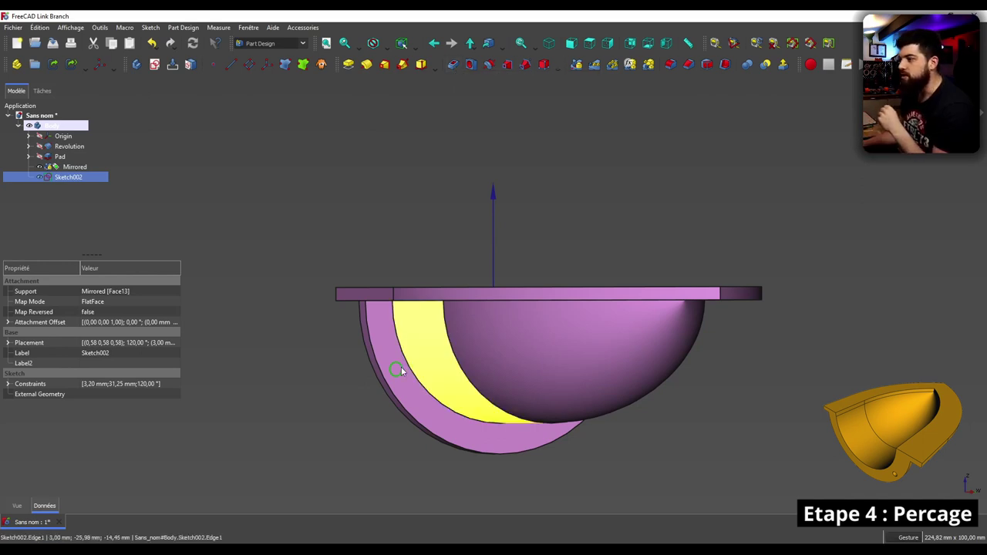
Create a pocket from Sketch002 and inspect the hole preview.
{"action": "left_click", "coordinate": [453, 65]}
{"action": "left_click_drag", "start_coordinate": [371, 403], "coordinate": [488, 347]}
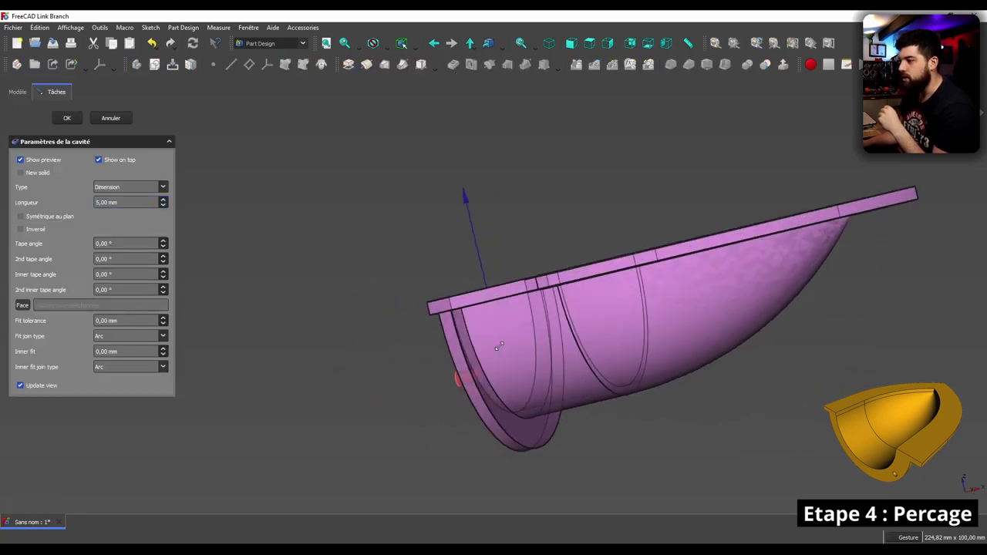
{"action": "scroll", "coordinate": [488, 347], "scroll_direction": "up", "scroll_amount": 5}
{"action": "scroll", "coordinate": [447, 385], "scroll_direction": "up", "scroll_amount": 2}
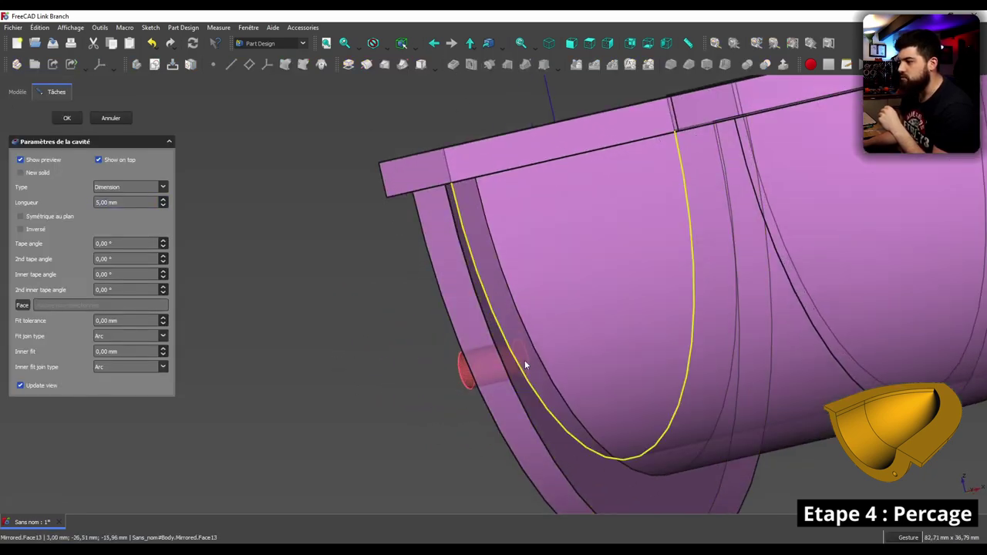
{"action": "left_click_drag", "start_coordinate": [404, 305], "coordinate": [399, 319]}
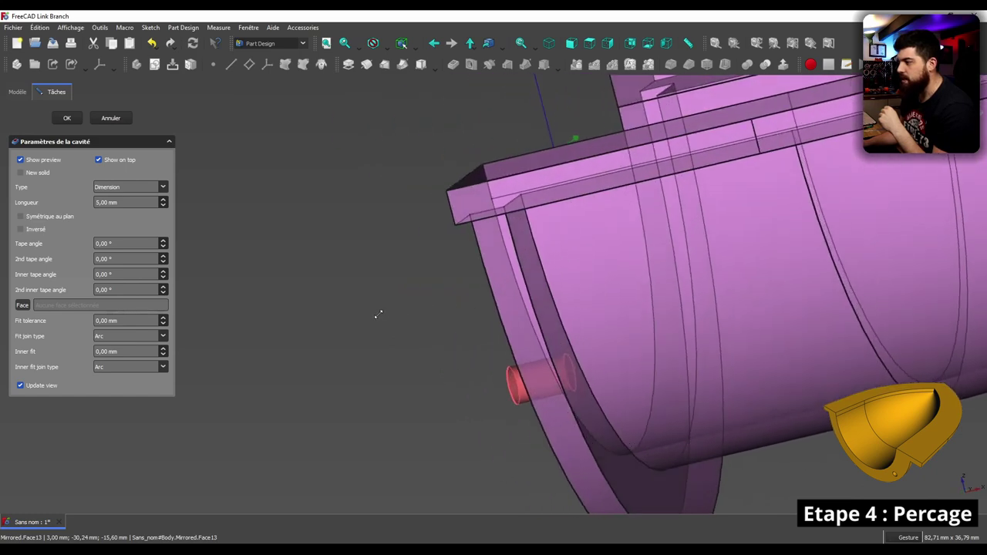
Set the pocket depth type to À travers tout so it cuts through the part.
{"action": "left_click", "coordinate": [140, 188]}
{"action": "left_click", "coordinate": [136, 202]}
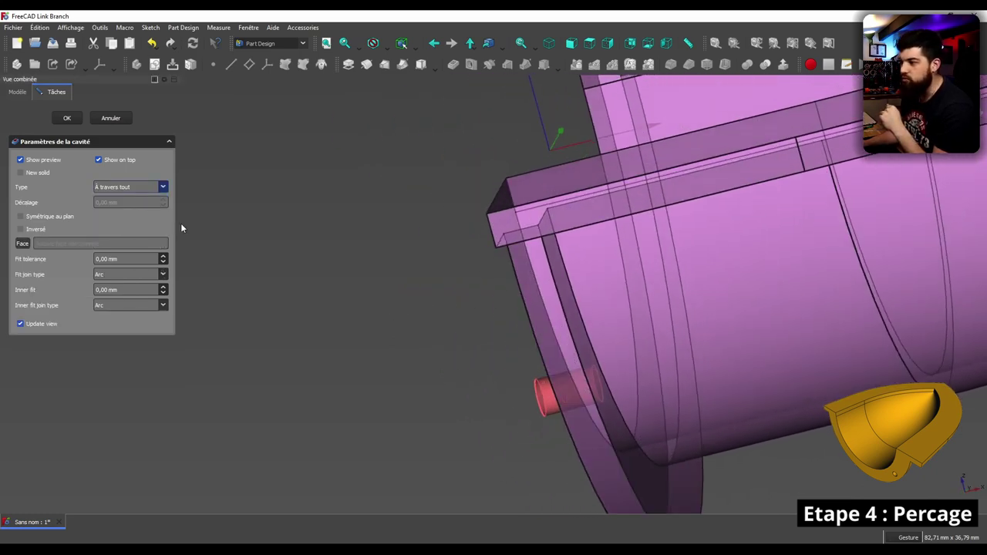
{"action": "mouse_move", "coordinate": [180, 223]}
{"action": "left_mouse_down"}
{"action": "mouse_move", "coordinate": [466, 349]}
{"action": "mouse_move", "coordinate": [425, 375]}
{"action": "left_mouse_up"}
{"action": "scroll", "coordinate": [425, 379], "scroll_direction": "down", "scroll_amount": 3}
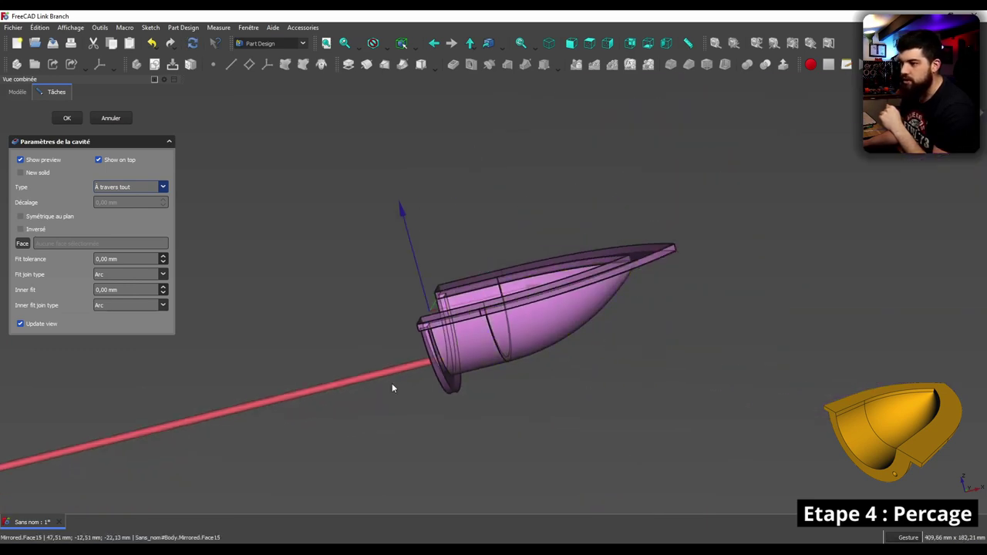
{"action": "scroll", "coordinate": [577, 377], "scroll_direction": "up", "scroll_amount": 3}
{"action": "scroll", "coordinate": [577, 376], "scroll_direction": "up", "scroll_amount": 2}
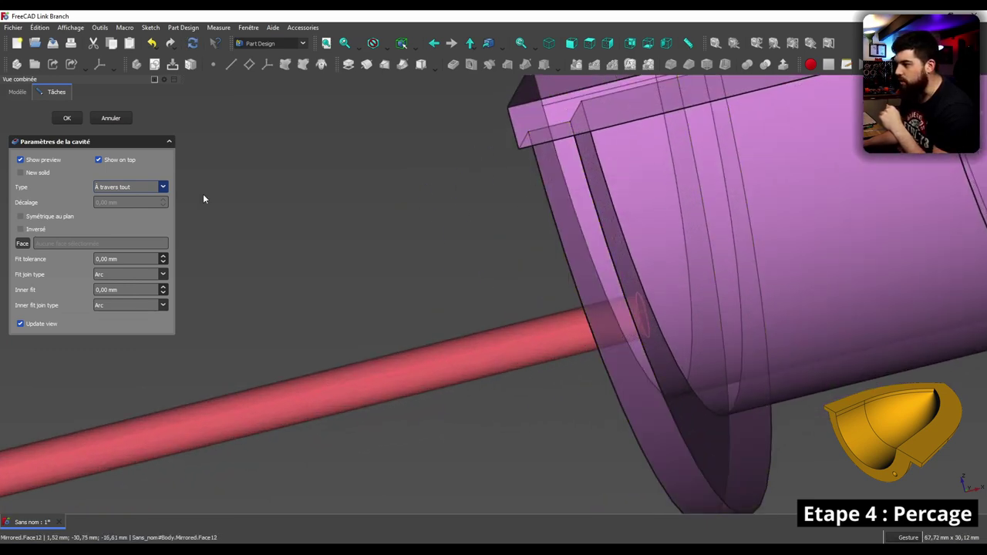
{"action": "left_click", "coordinate": [130, 188]}
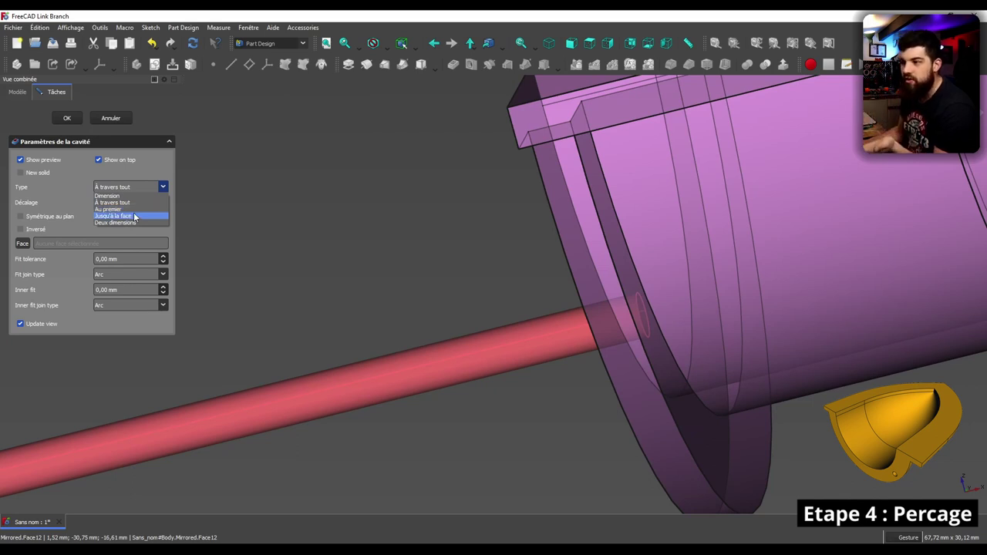
{"action": "left_click", "coordinate": [48, 188]}
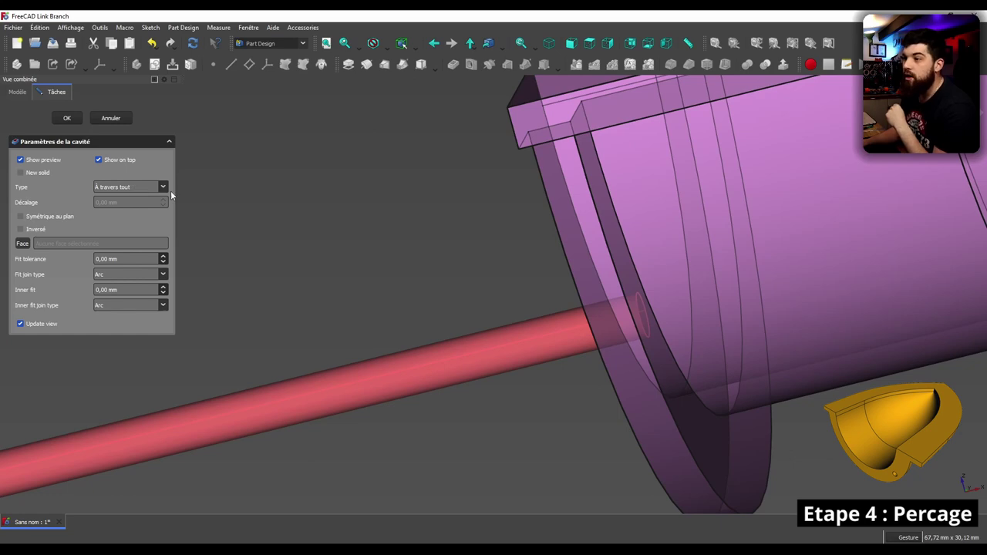
{"action": "mouse_move", "coordinate": [232, 223]}
{"action": "left_mouse_down"}
{"action": "mouse_move", "coordinate": [125, 132]}
{"action": "mouse_move", "coordinate": [309, 247]}
{"action": "mouse_move", "coordinate": [465, 283]}
{"action": "left_mouse_up"}
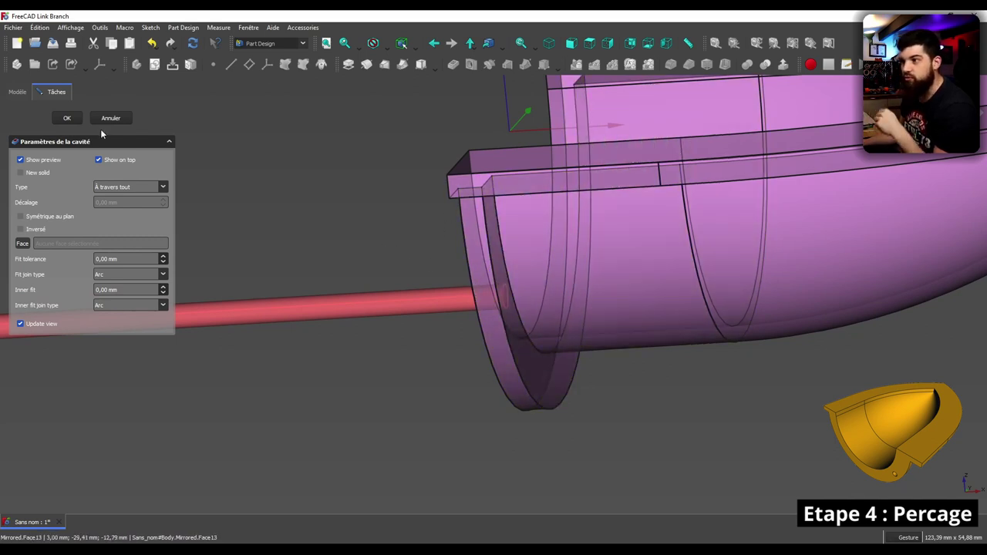
Apply the through-all pocket and toggle the Pocket feature's visibility to check the hole.
{"action": "left_click", "coordinate": [70, 120]}
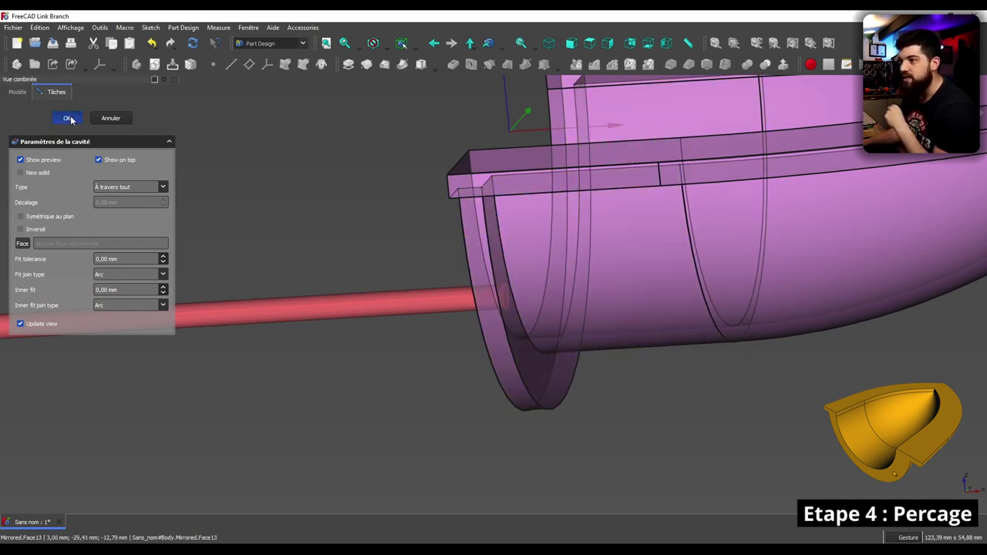
{"action": "mouse_move", "coordinate": [716, 416]}
{"action": "left_mouse_down"}
{"action": "mouse_move", "coordinate": [582, 422]}
{"action": "mouse_move", "coordinate": [370, 348]}
{"action": "left_mouse_up"}
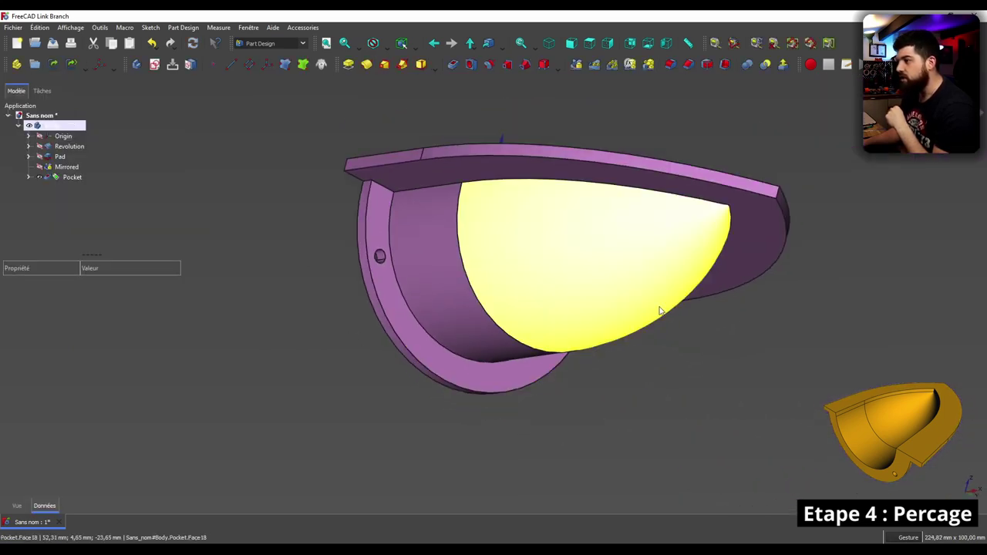
{"action": "left_click_drag", "start_coordinate": [657, 311], "coordinate": [364, 291]}
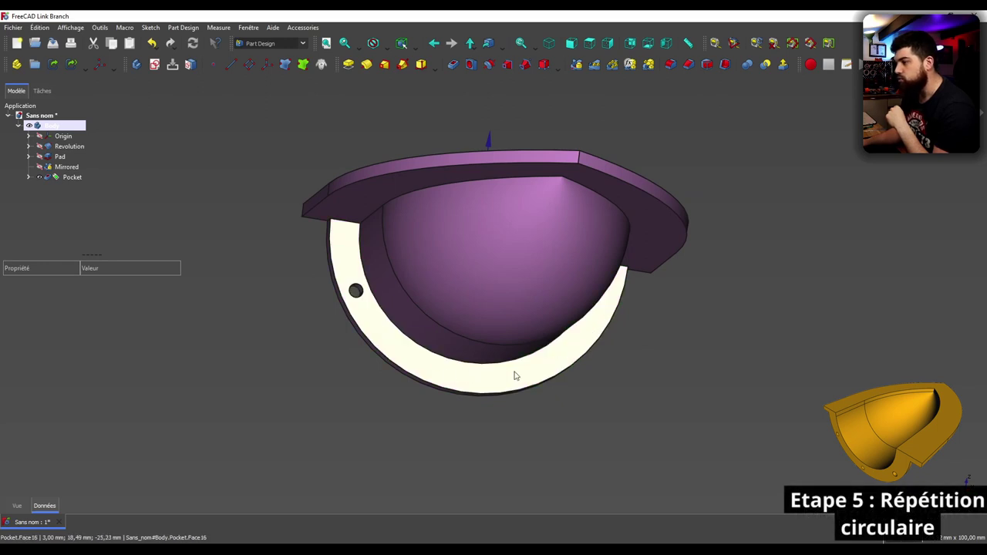
{"action": "left_click_drag", "start_coordinate": [167, 204], "coordinate": [271, 181]}
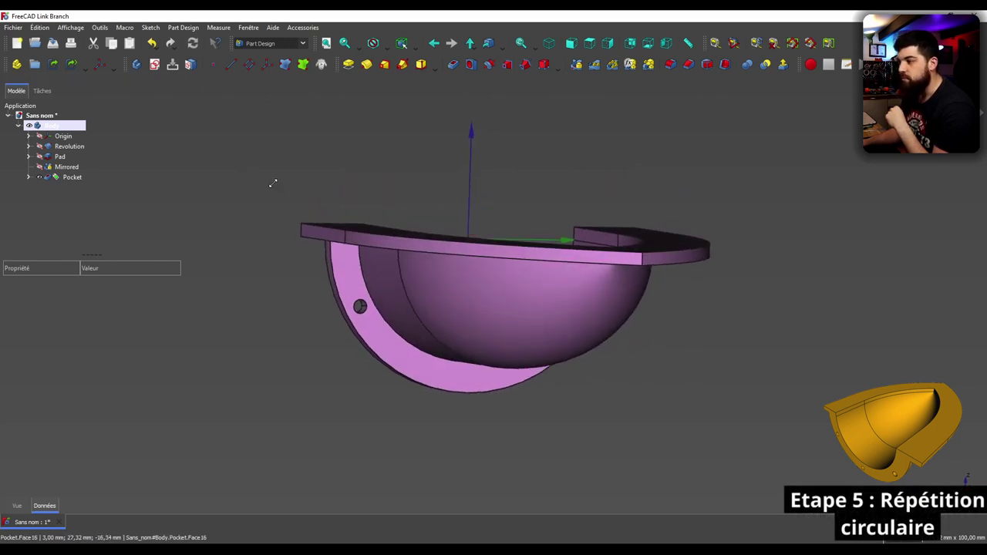
{"action": "left_click", "coordinate": [72, 178]}
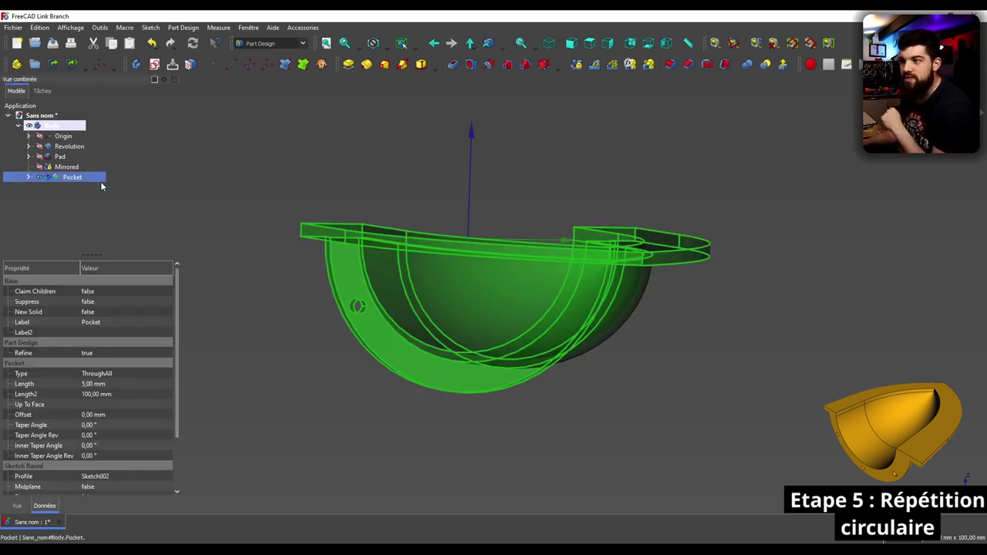
{"action": "left_click", "coordinate": [39, 179]}
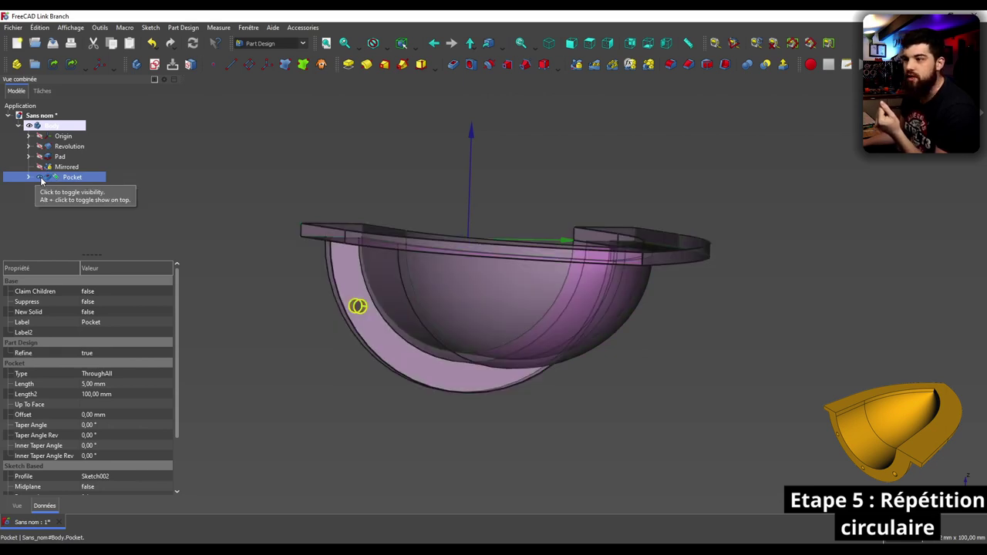
{"action": "left_click", "coordinate": [40, 179]}
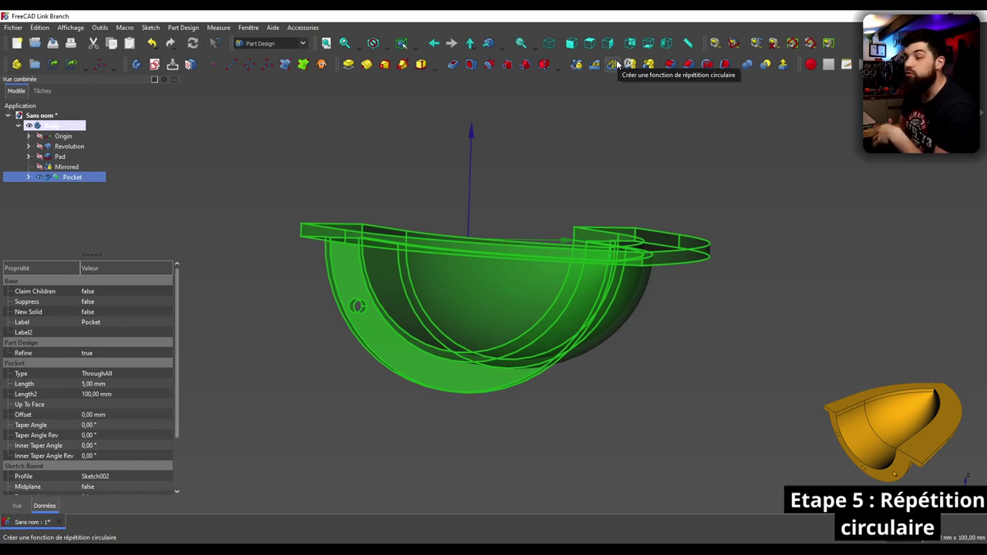
{"action": "left_click", "coordinate": [618, 65]}
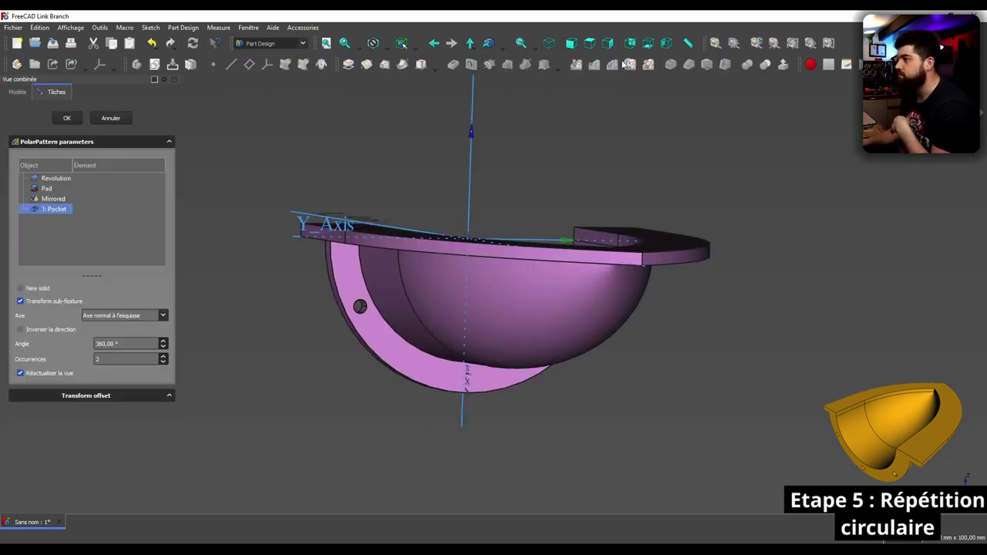
{"action": "mouse_move", "coordinate": [561, 131]}
{"action": "middle_mouse_down"}
{"action": "mouse_move", "coordinate": [544, 154]}
{"action": "mouse_move", "coordinate": [530, 139]}
{"action": "mouse_move", "coordinate": [530, 103]}
{"action": "middle_mouse_up"}
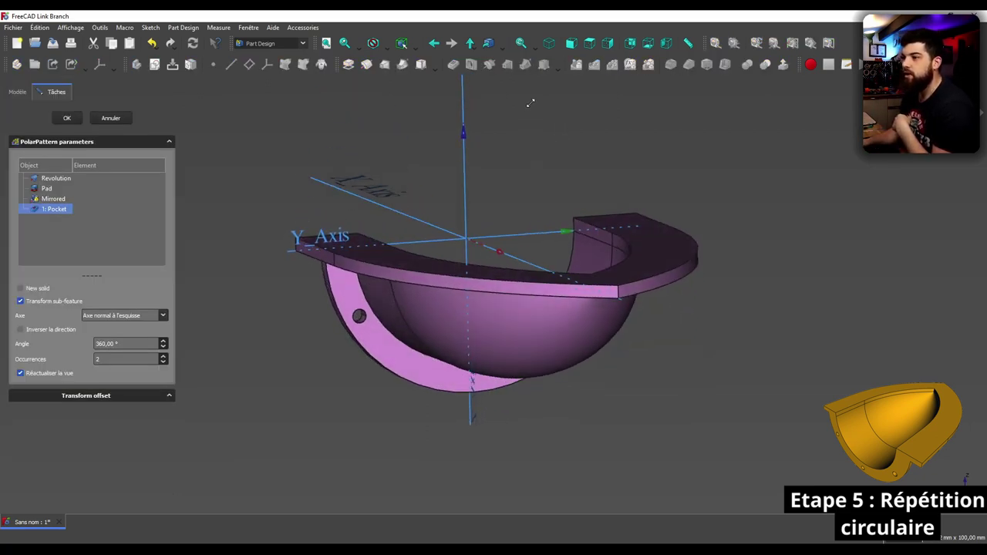
{"action": "left_click", "coordinate": [146, 316]}
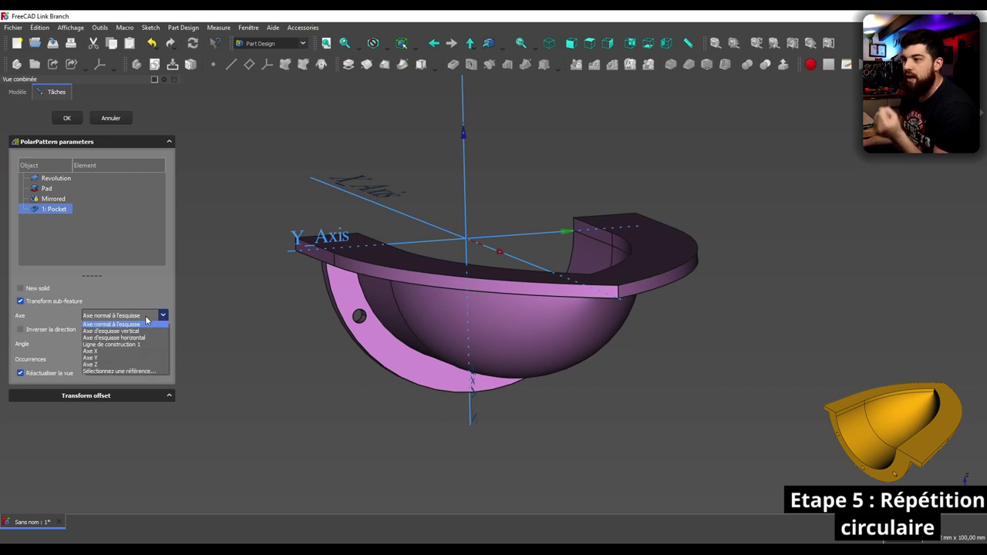
{"action": "left_click", "coordinate": [144, 372]}
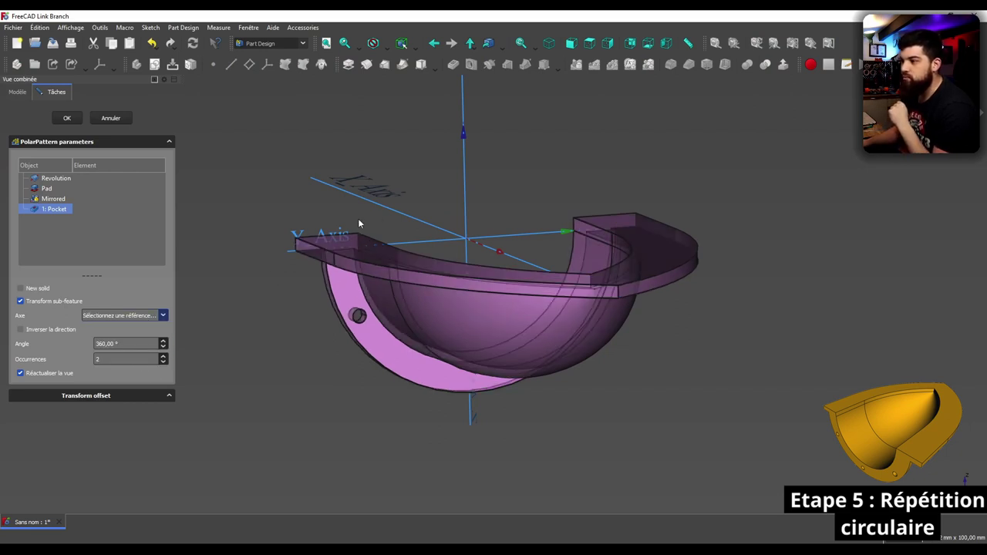
{"action": "left_click", "coordinate": [409, 216]}
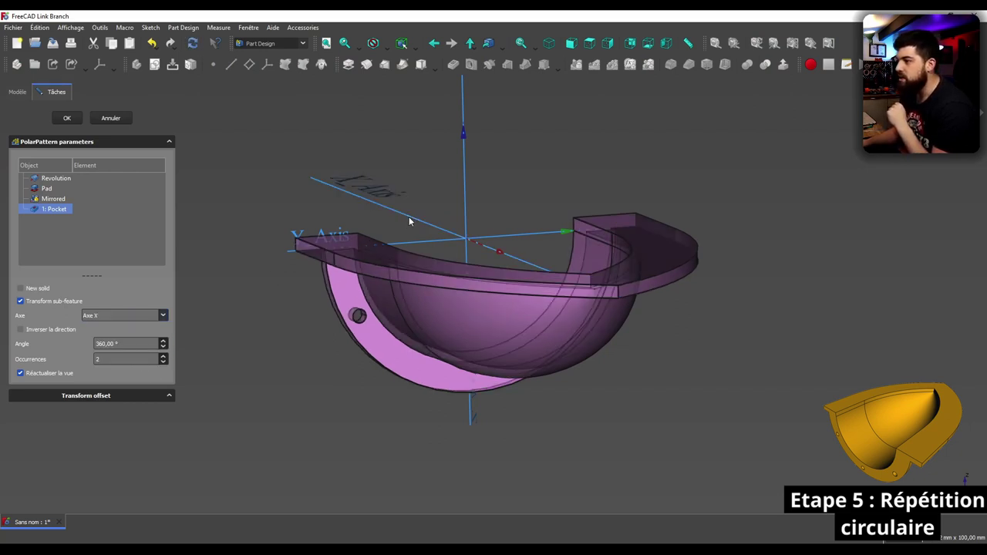
{"action": "scroll", "coordinate": [409, 217], "scroll_direction": "down", "scroll_amount": 5}
{"action": "middle_click_drag", "start_coordinate": [615, 181], "coordinate": [509, 240]}
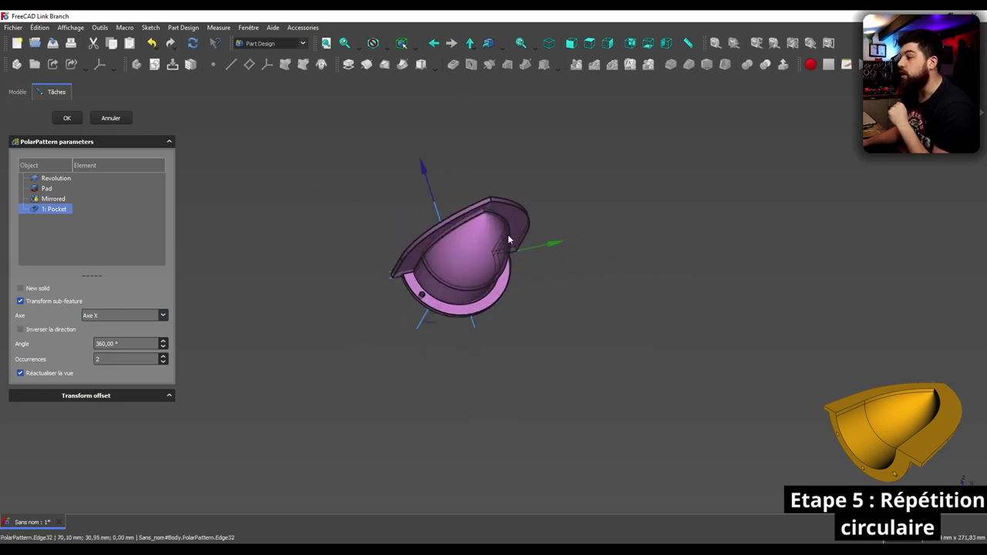
{"action": "scroll", "coordinate": [422, 209], "scroll_direction": "up", "scroll_amount": 3}
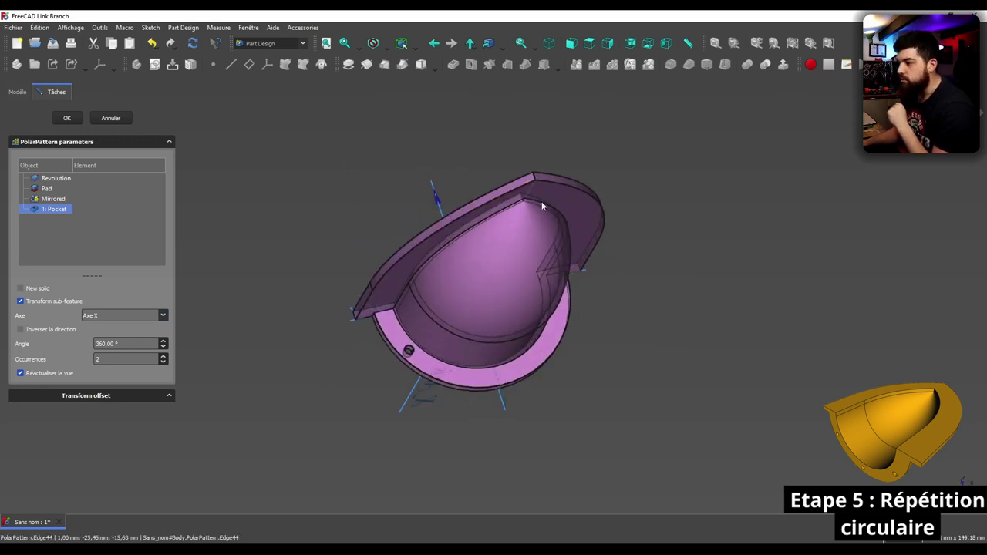
{"action": "middle_click_drag", "start_coordinate": [584, 149], "coordinate": [469, 315]}
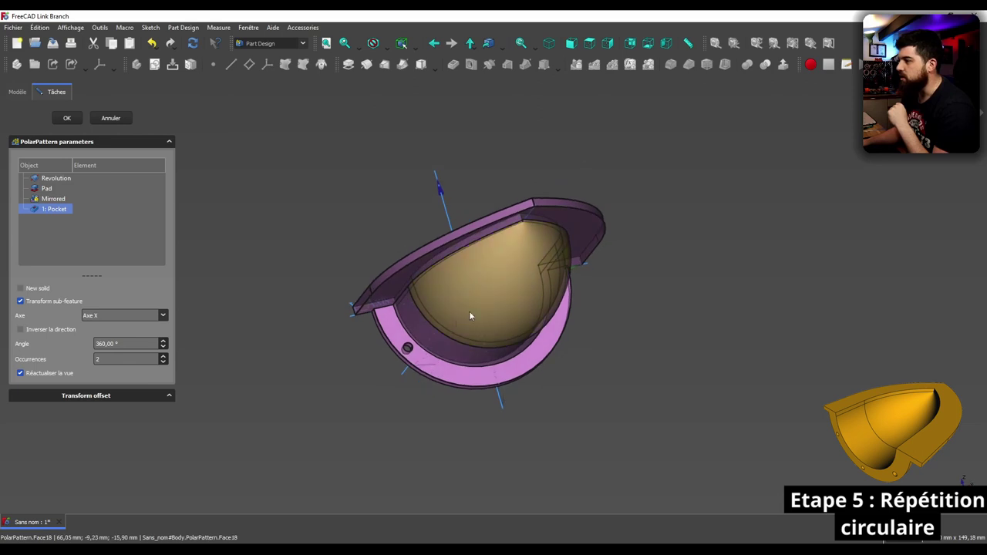
{"action": "left_click", "coordinate": [107, 362]}
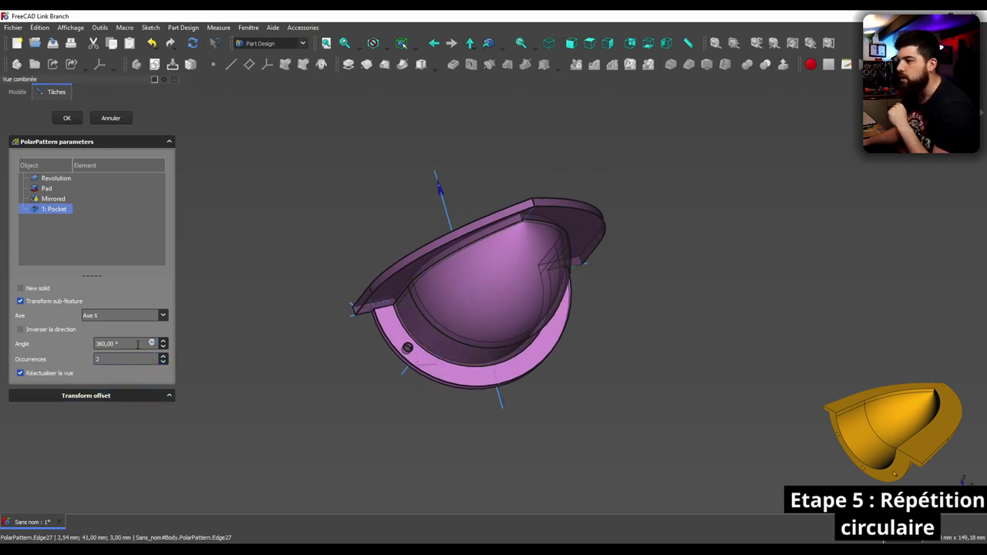
{"action": "left_click_drag", "start_coordinate": [117, 346], "coordinate": [57, 347]}
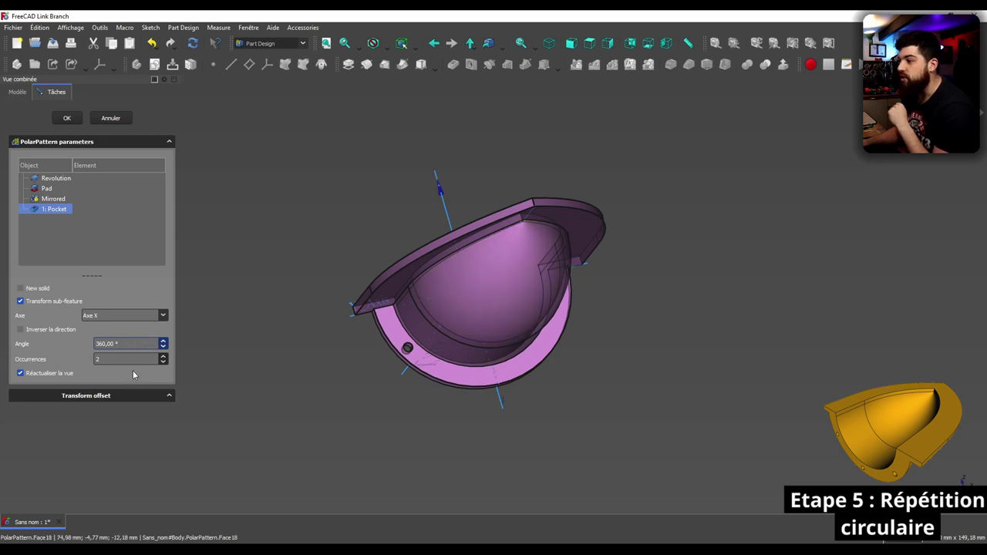
Set the polar pattern angle to 120° and view the model from the front.
{"action": "double_click", "coordinate": [128, 343]}
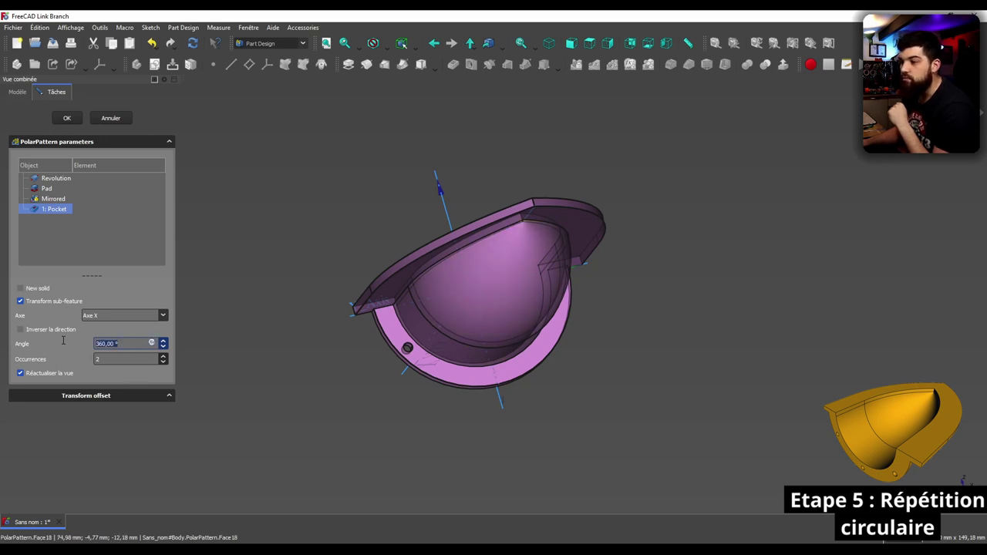
{"action": "type", "text": "180"}
{"action": "mouse_move", "coordinate": [301, 384]}
{"action": "middle_mouse_down"}
{"action": "mouse_move", "coordinate": [247, 384]}
{"action": "mouse_move", "coordinate": [270, 379]}
{"action": "mouse_move", "coordinate": [282, 396]}
{"action": "mouse_move", "coordinate": [578, 231]}
{"action": "middle_mouse_up"}
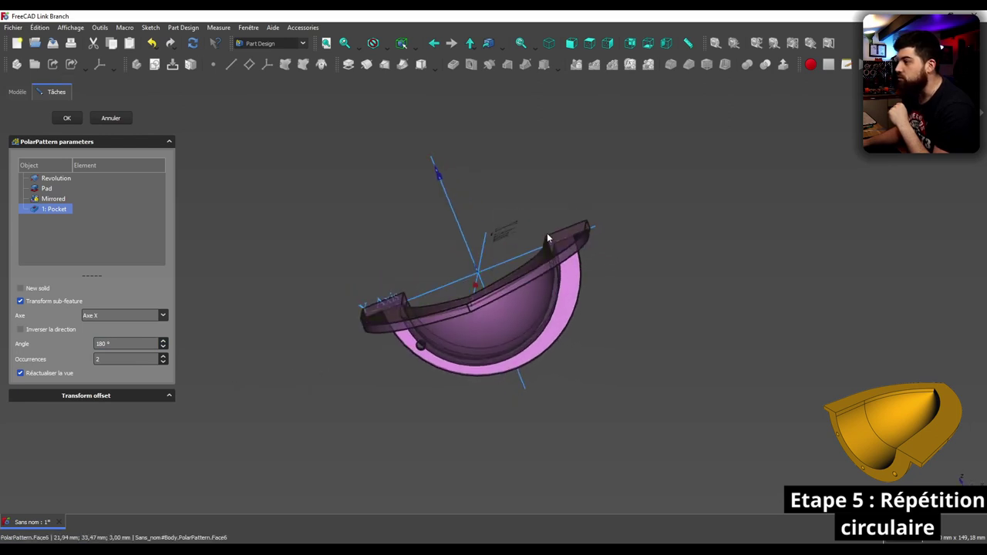
{"action": "middle_click_drag", "start_coordinate": [518, 184], "coordinate": [545, 137]}
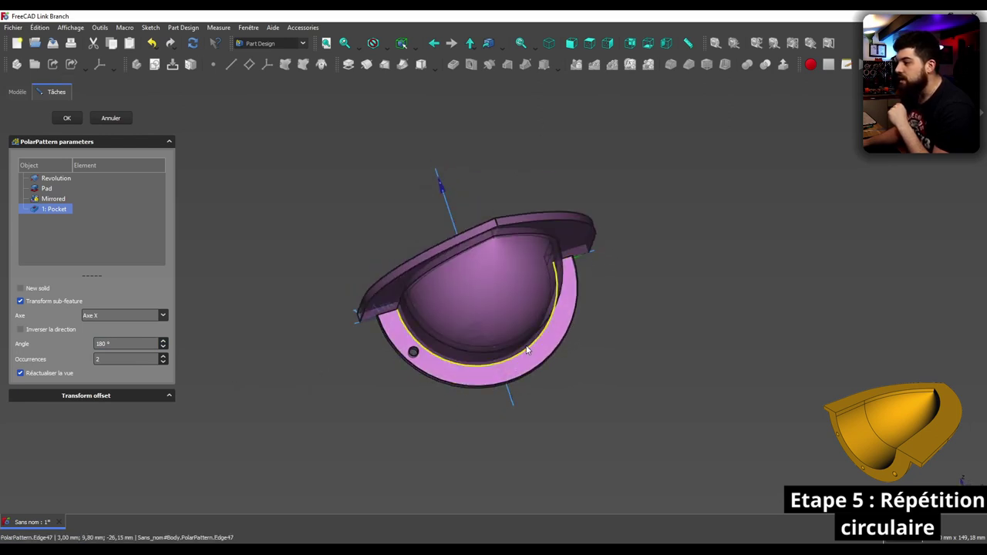
{"action": "scroll", "coordinate": [524, 324], "scroll_direction": "up", "scroll_amount": 4}
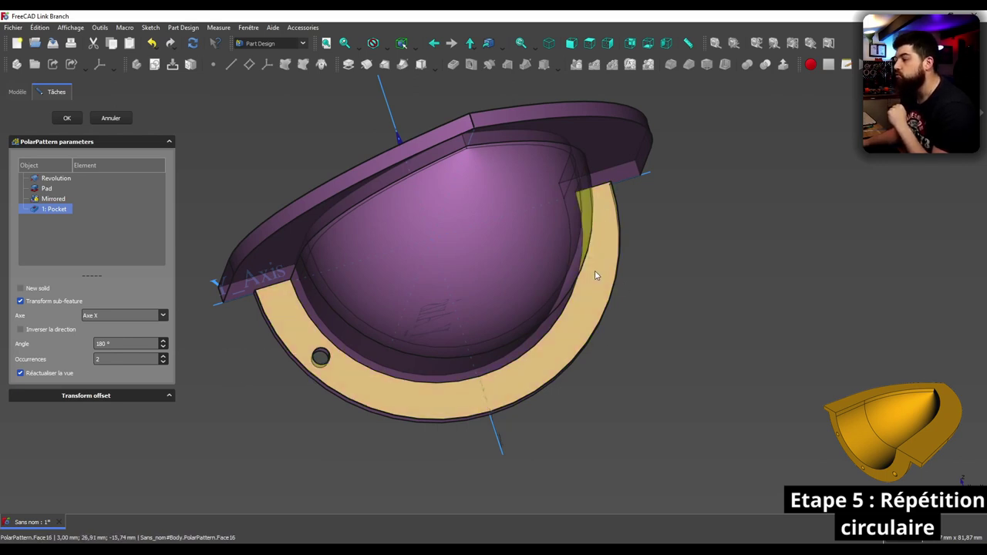
{"action": "double_click", "coordinate": [102, 344]}
{"action": "type", "text": "120"}
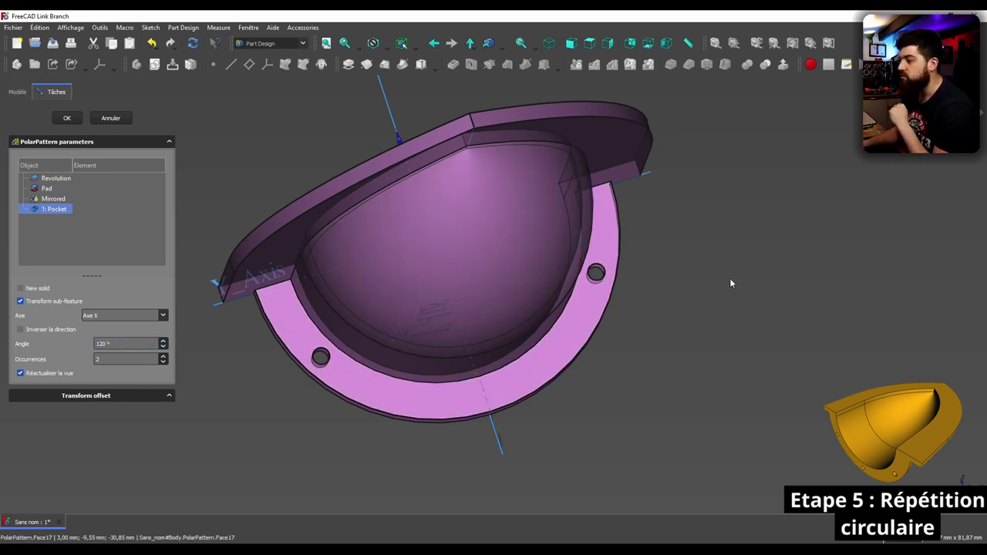
{"action": "middle_click_drag", "start_coordinate": [729, 278], "coordinate": [320, 309]}
{"action": "key", "text": "1"}
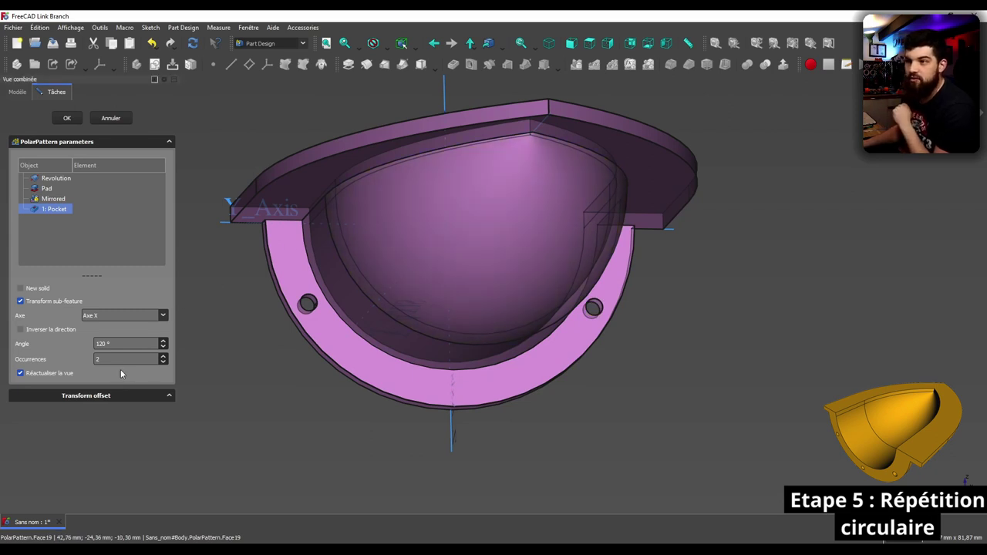
Set the polar pattern to 3 occurrences and confirm it.
{"action": "left_click", "coordinate": [163, 357]}
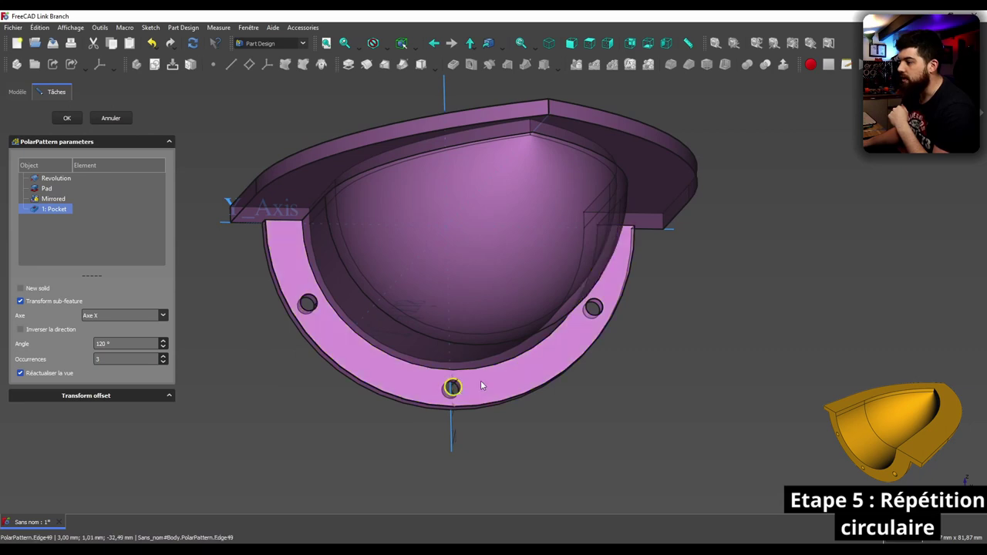
{"action": "mouse_move", "coordinate": [659, 307]}
{"action": "middle_mouse_down"}
{"action": "mouse_move", "coordinate": [707, 268]}
{"action": "mouse_move", "coordinate": [584, 463]}
{"action": "mouse_move", "coordinate": [548, 399]}
{"action": "middle_mouse_up"}
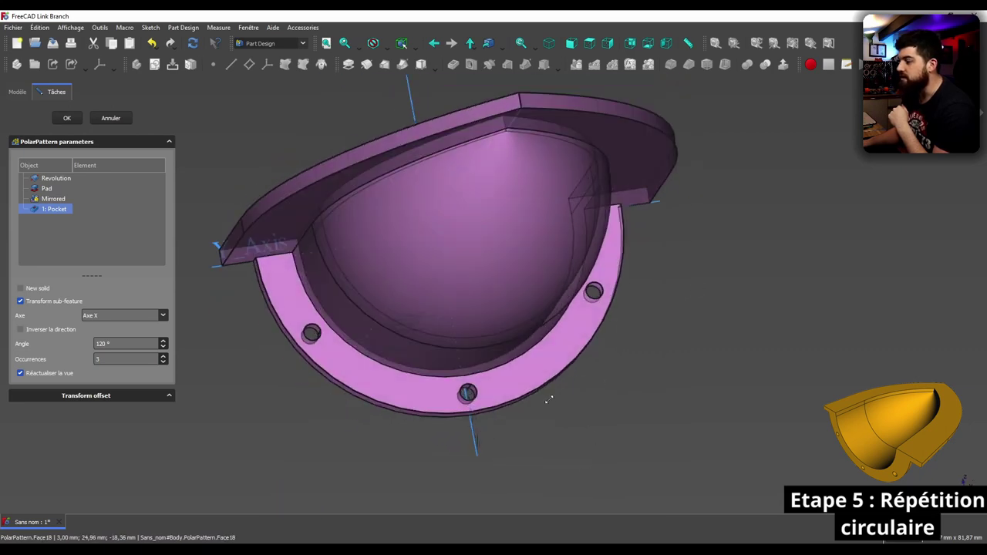
{"action": "left_click", "coordinate": [164, 357]}
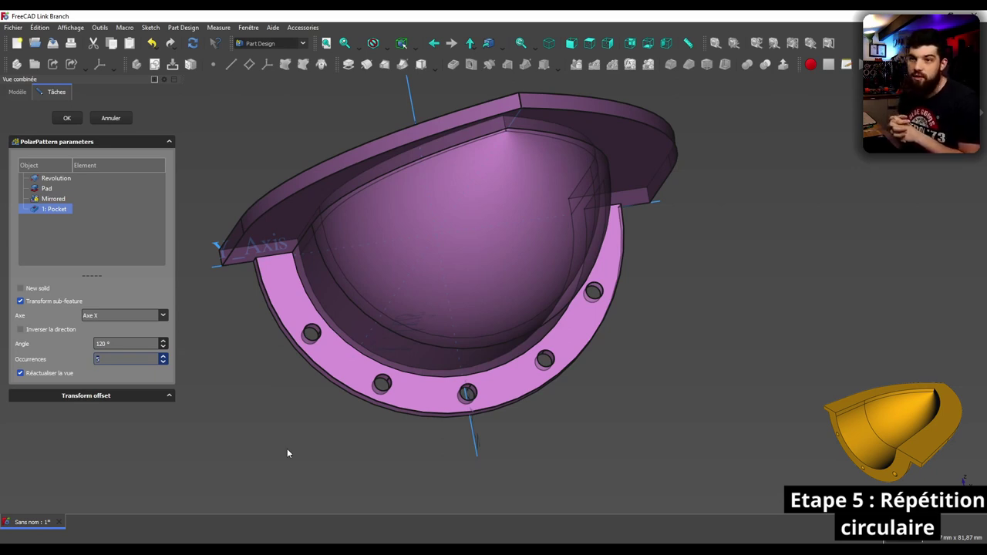
{"action": "left_click", "coordinate": [163, 367]}
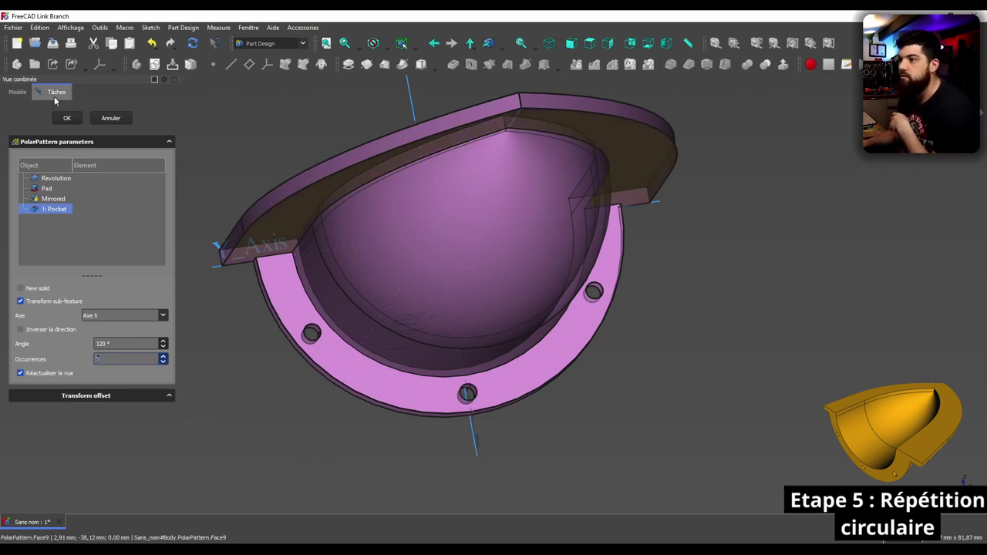
{"action": "left_click", "coordinate": [67, 119]}
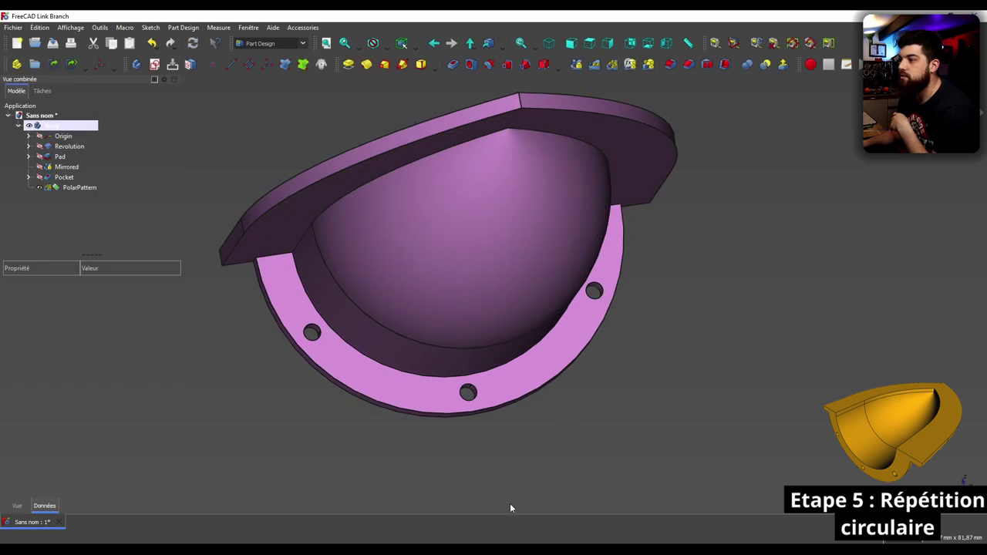
Orbit to view the part from above and create a sketch on the flat rim face.
{"action": "scroll", "coordinate": [586, 406], "scroll_direction": "down", "scroll_amount": 2}
{"action": "scroll", "coordinate": [585, 406], "scroll_direction": "down", "scroll_amount": 1}
{"action": "mouse_move", "coordinate": [372, 264]}
{"action": "middle_mouse_down"}
{"action": "mouse_move", "coordinate": [796, 263]}
{"action": "mouse_move", "coordinate": [677, 401]}
{"action": "middle_mouse_up"}
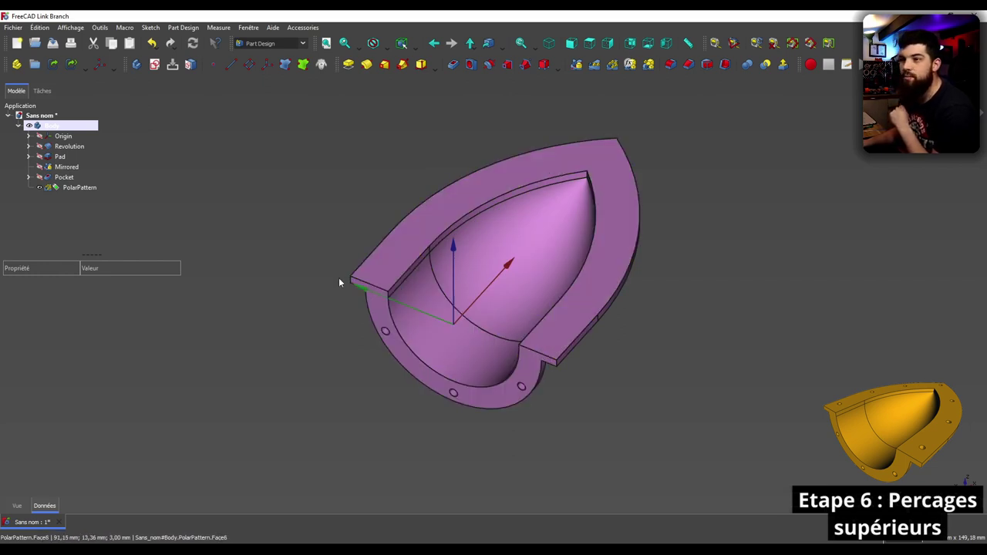
{"action": "scroll", "coordinate": [386, 239], "scroll_direction": "down", "scroll_amount": 3}
{"action": "scroll", "coordinate": [550, 275], "scroll_direction": "up", "scroll_amount": 3}
{"action": "middle_click_drag", "start_coordinate": [653, 295], "coordinate": [257, 187]}
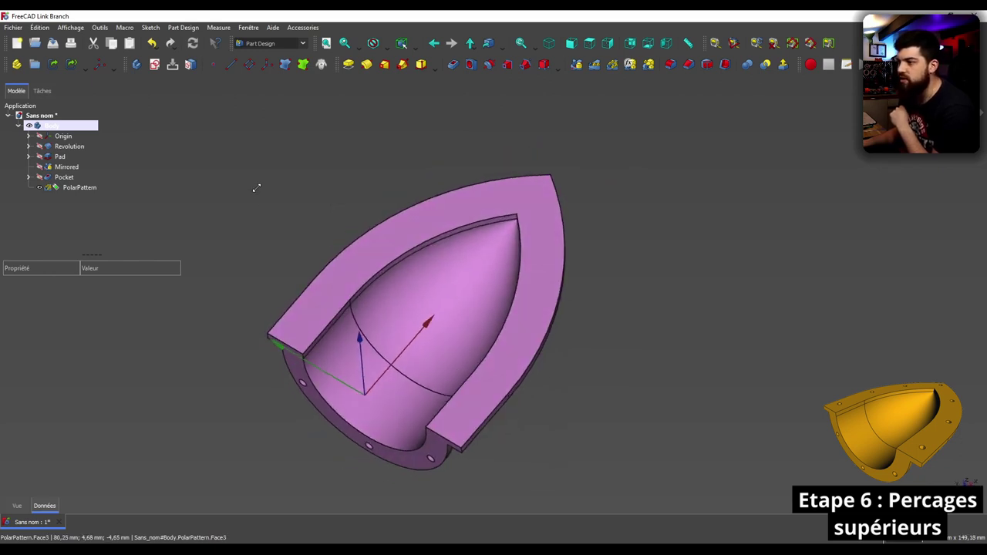
{"action": "left_click", "coordinate": [359, 276]}
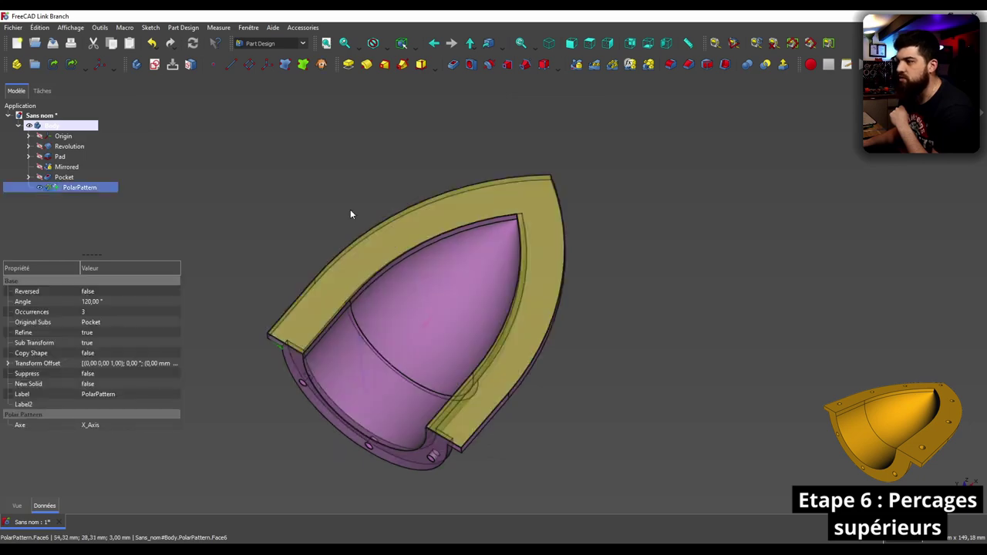
{"action": "left_click", "coordinate": [155, 65]}
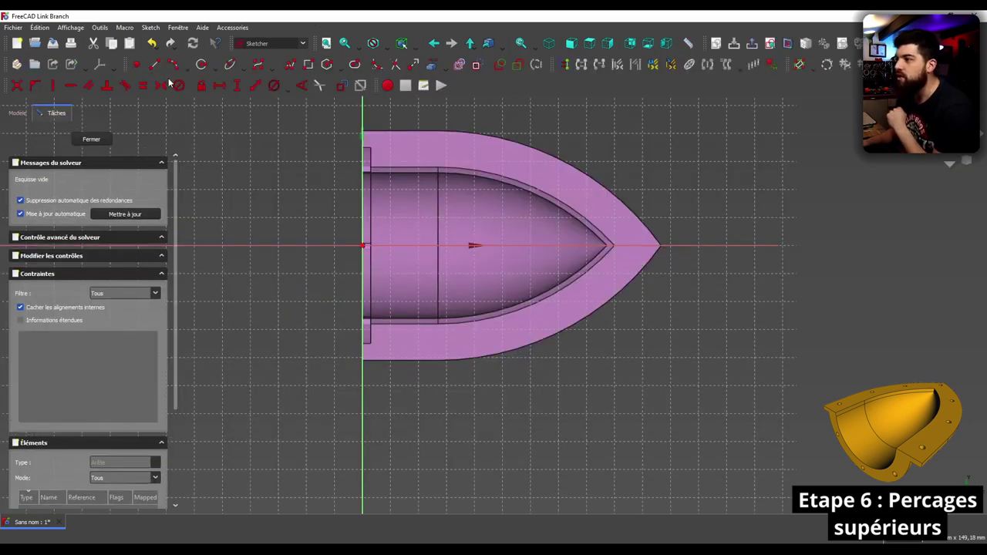
Zoom into the rim-face sketch and activate the Circle tool.
{"action": "scroll", "coordinate": [379, 215], "scroll_direction": "up", "scroll_amount": 2}
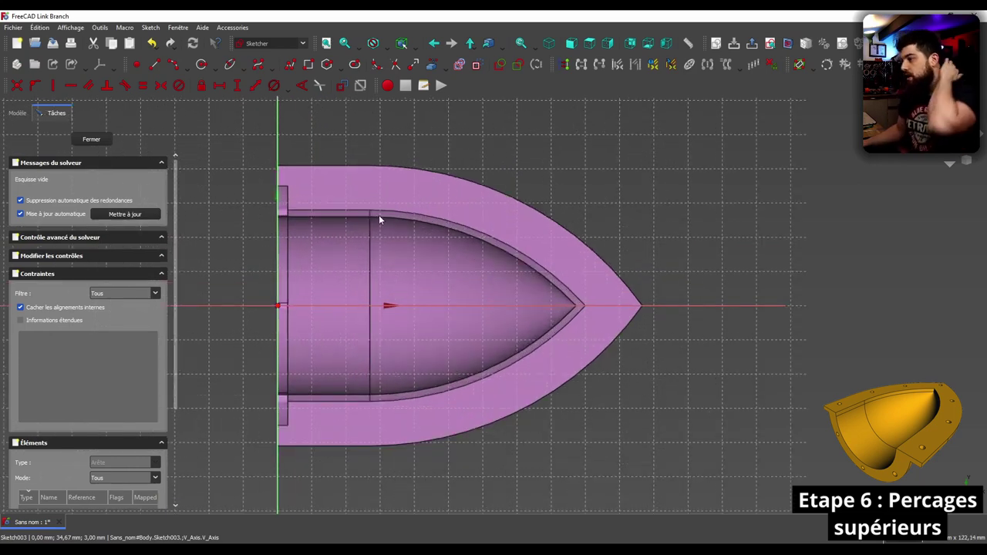
{"action": "left_click", "coordinate": [228, 65]}
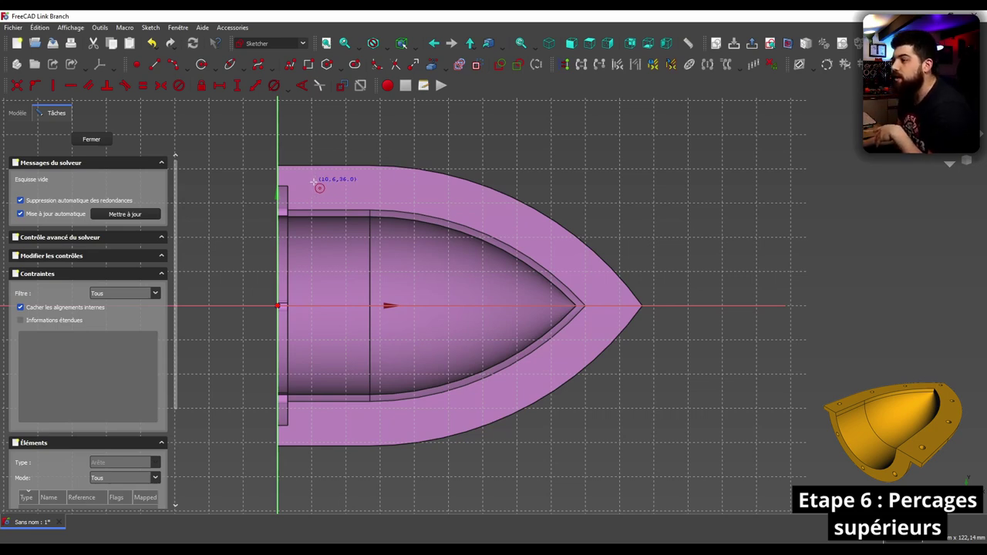
Draw small hole circles spaced all around the flange rim.
{"action": "left_click", "coordinate": [319, 185]}
{"action": "left_click", "coordinate": [331, 188]}
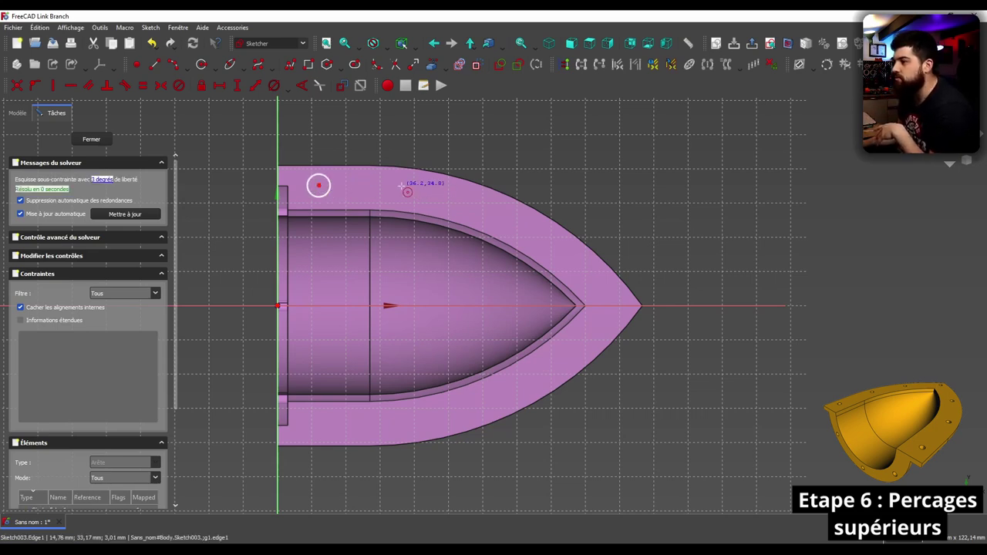
{"action": "left_click", "coordinate": [402, 186]}
{"action": "left_click", "coordinate": [411, 188]}
{"action": "left_click", "coordinate": [513, 230]}
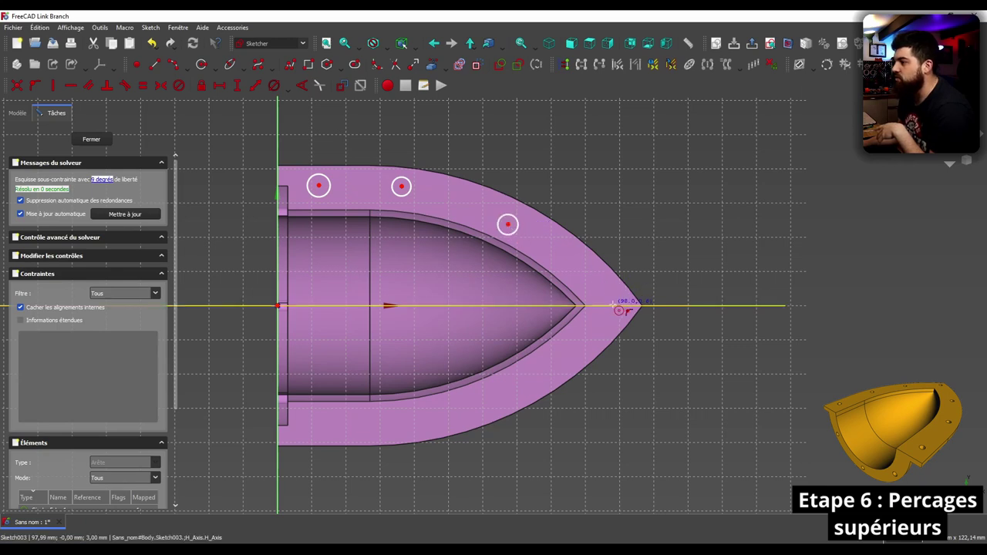
{"action": "left_click", "coordinate": [608, 305]}
{"action": "left_click", "coordinate": [613, 315]}
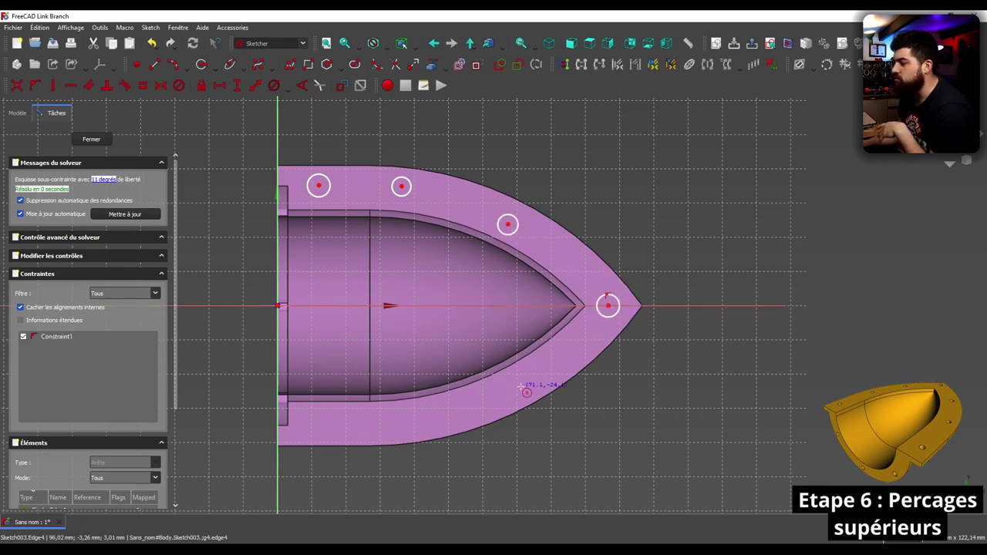
{"action": "left_click", "coordinate": [521, 386]}
{"action": "left_click", "coordinate": [531, 392]}
{"action": "left_click", "coordinate": [395, 424]}
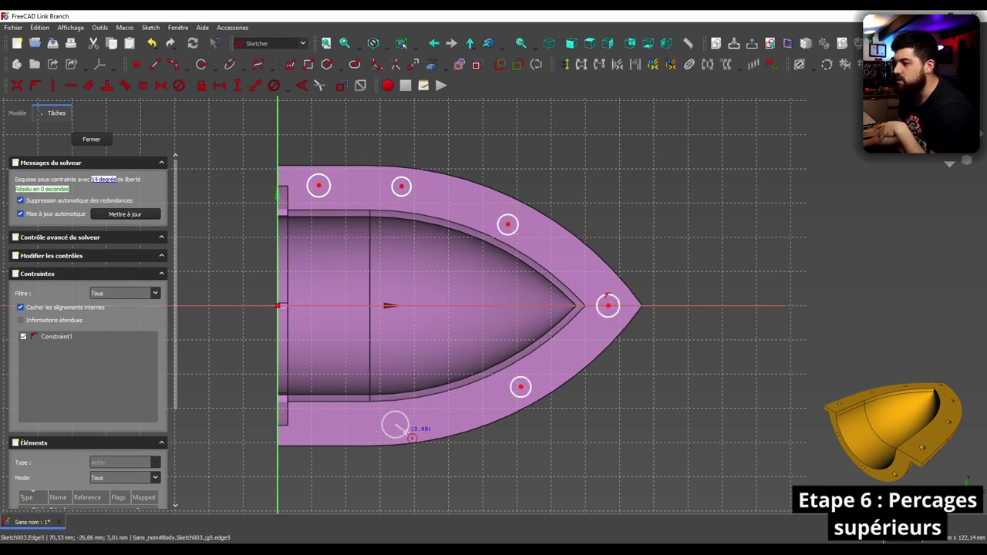
{"action": "left_click", "coordinate": [407, 431]}
{"action": "left_click", "coordinate": [312, 429]}
{"action": "left_click", "coordinate": [321, 435]}
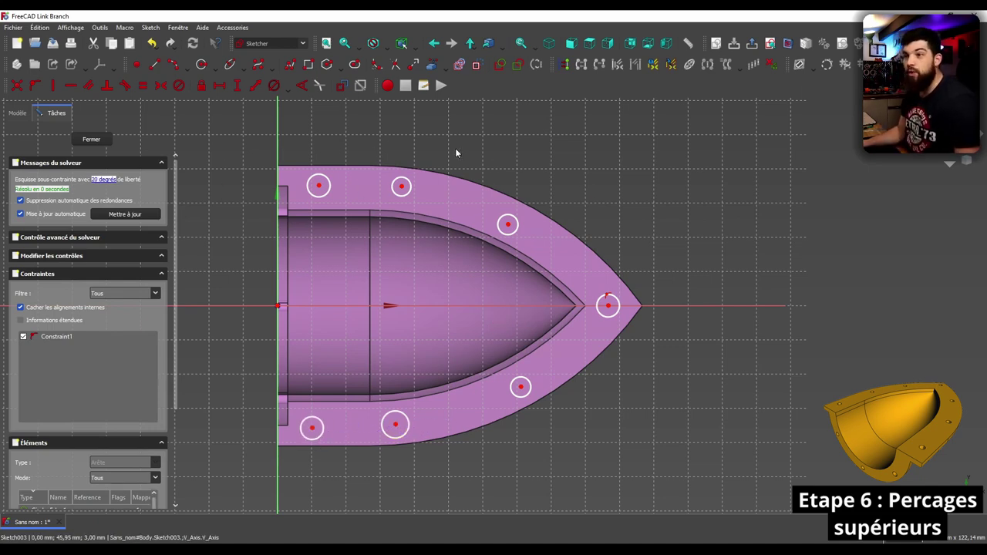
Select all the hole circles and constrain them to equal size.
{"action": "left_click", "coordinate": [307, 435]}
{"action": "left_click", "coordinate": [386, 434]}
{"action": "left_click", "coordinate": [514, 394]}
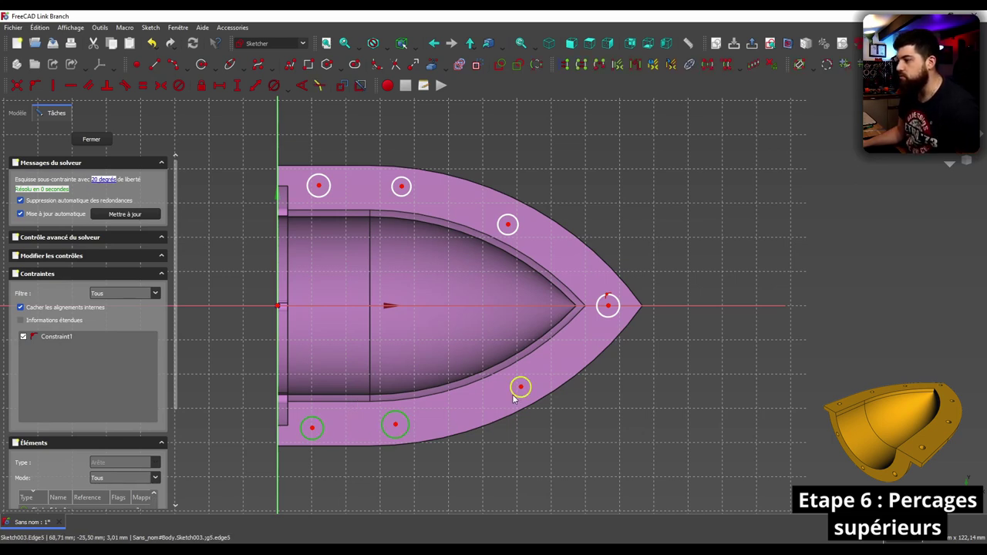
{"action": "left_click", "coordinate": [607, 296]}
{"action": "left_click", "coordinate": [498, 233]}
{"action": "left_click", "coordinate": [411, 192]}
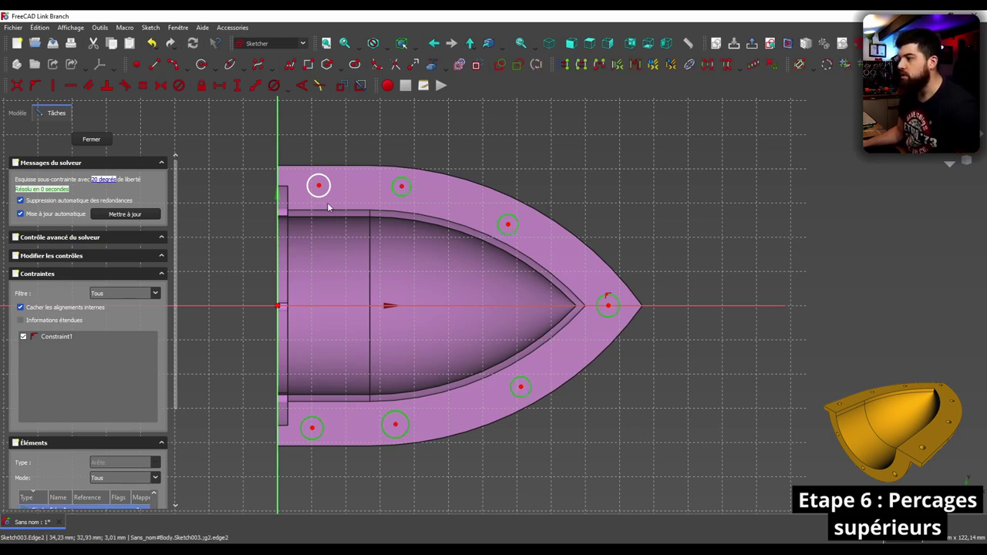
{"action": "left_click", "coordinate": [321, 203]}
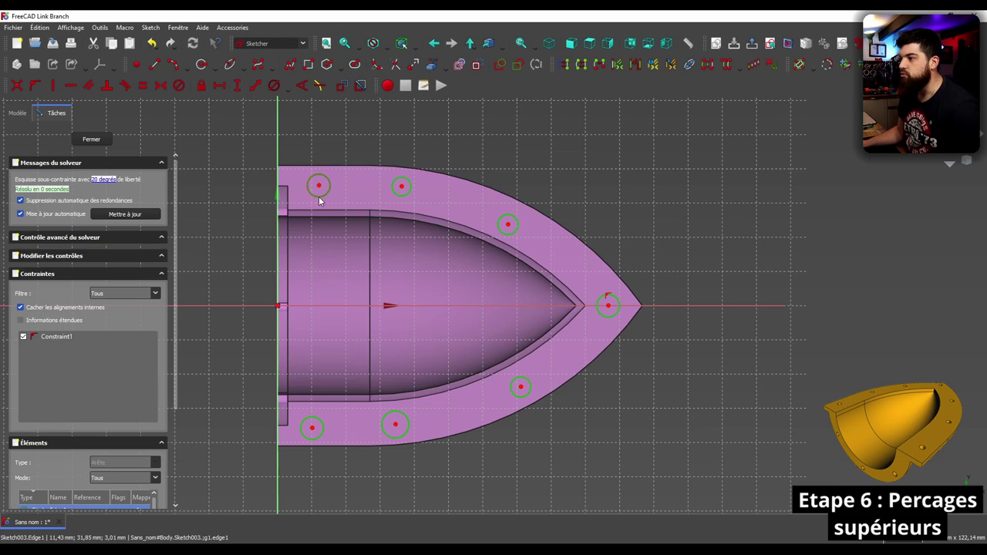
{"action": "left_click", "coordinate": [143, 86]}
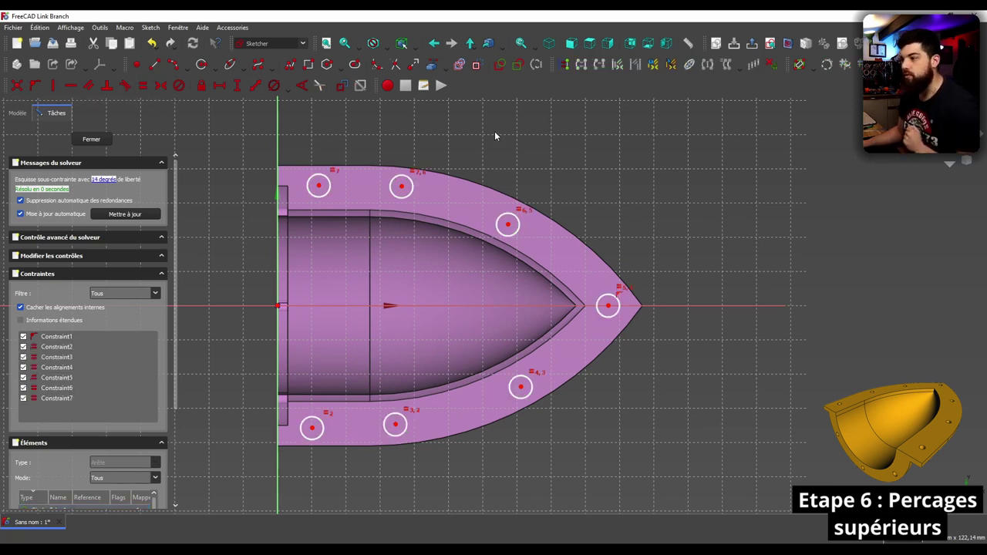
{"action": "left_click", "coordinate": [327, 192]}
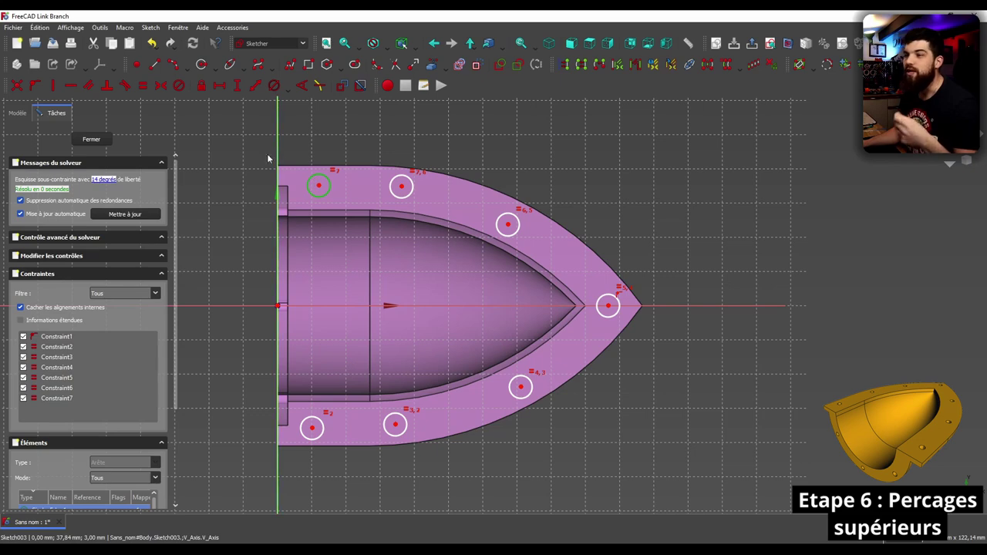
Give one hole circle a 3,2 mm diameter constraint and re-centre the sketch view.
{"action": "left_click", "coordinate": [275, 87]}
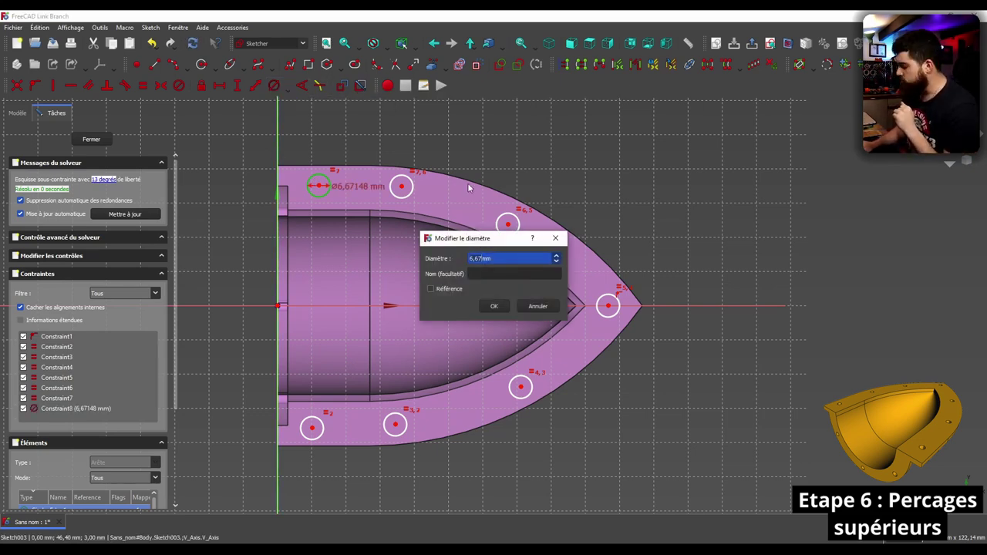
{"action": "type", "text": "3,2"}
{"action": "key", "text": "Return"}
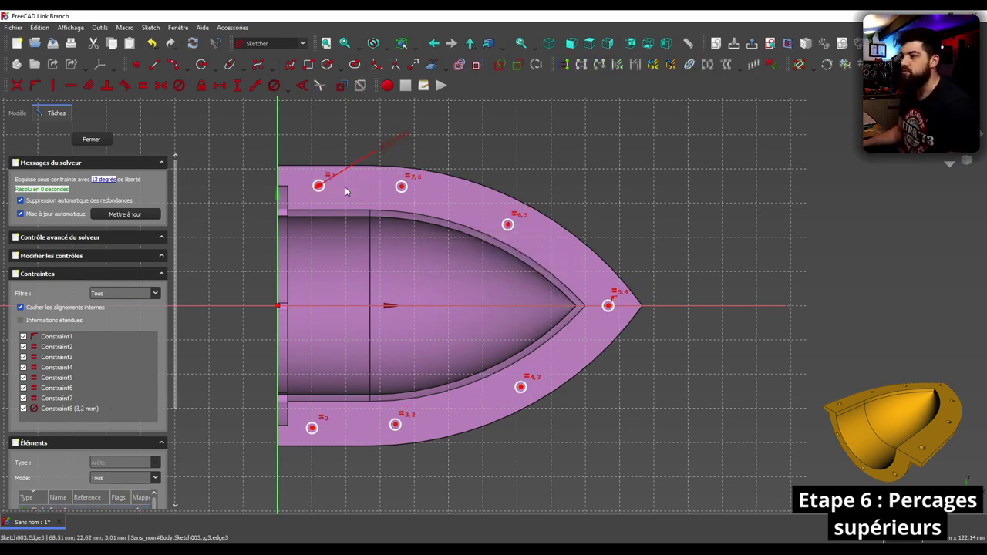
{"action": "scroll", "coordinate": [352, 220], "scroll_direction": "up", "scroll_amount": 1}
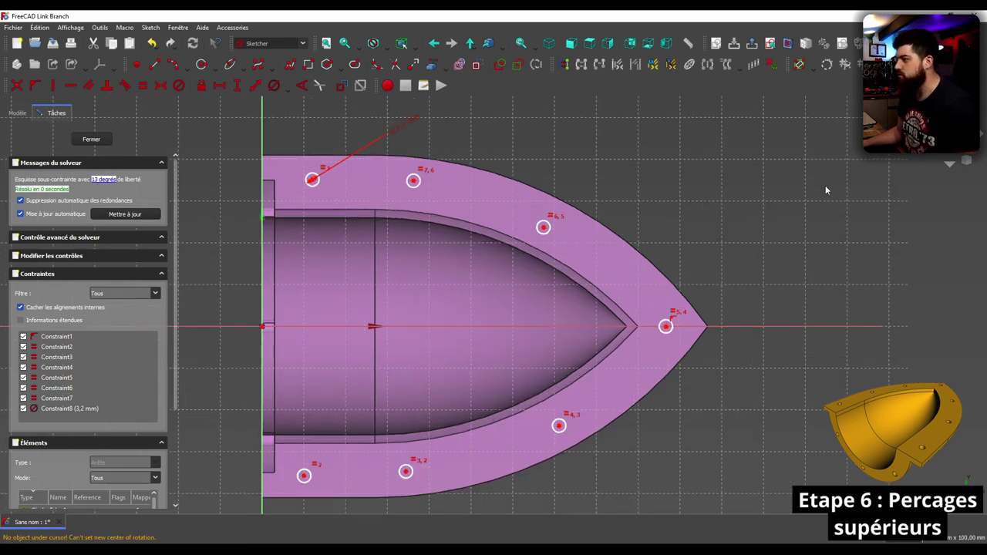
{"action": "middle_click_drag", "start_coordinate": [712, 194], "coordinate": [727, 194]}
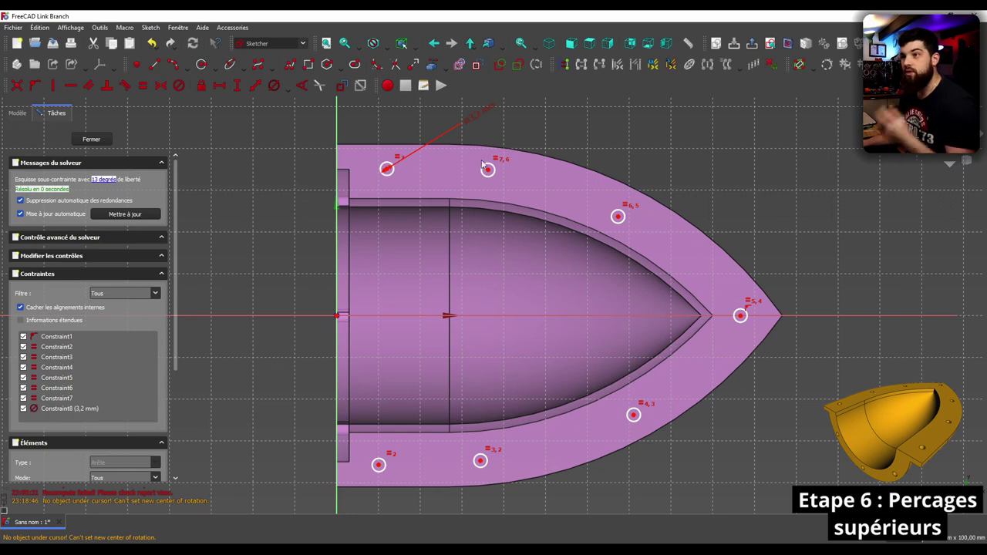
{"action": "left_click", "coordinate": [388, 170]}
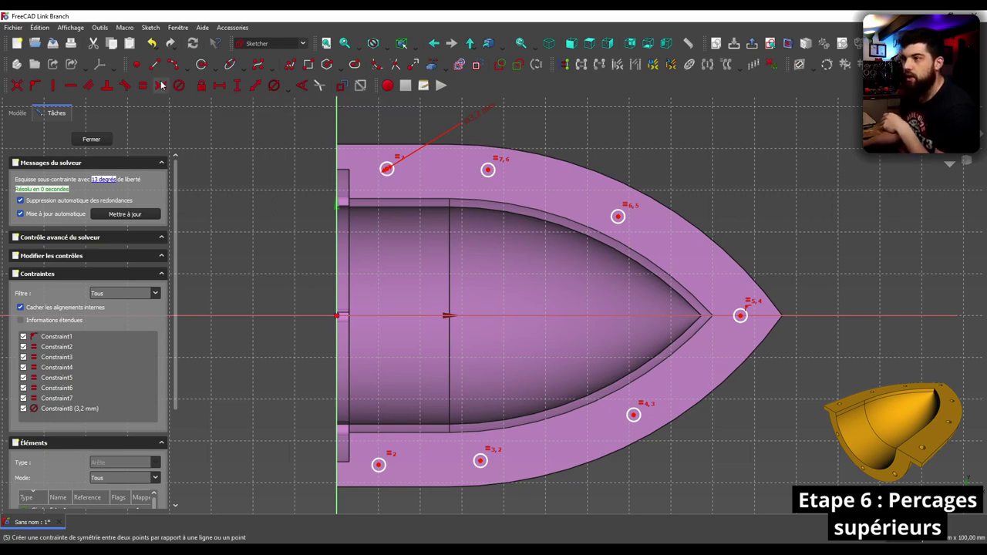
Make the left top and bottom hole centres symmetric about the horizontal axis.
{"action": "left_click", "coordinate": [161, 85]}
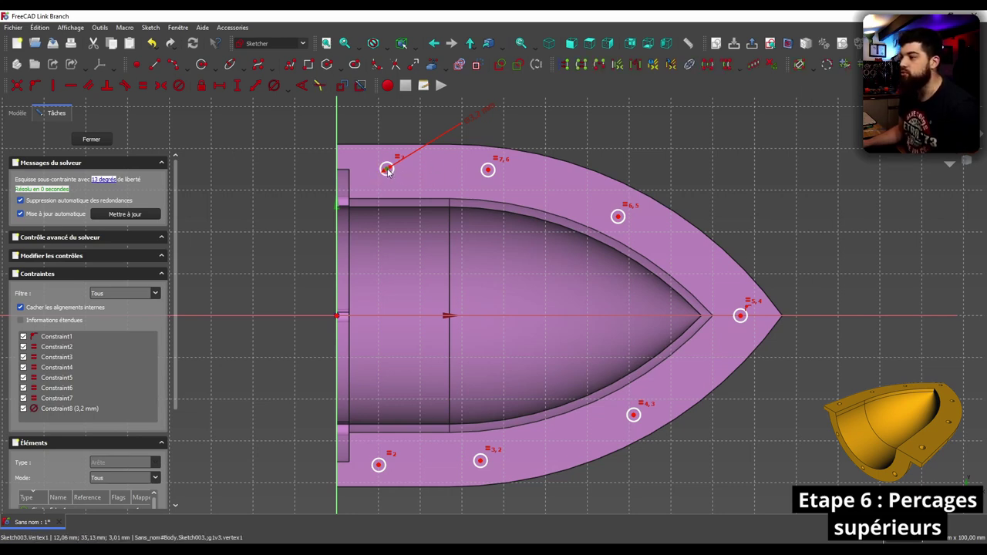
{"action": "left_click", "coordinate": [379, 465]}
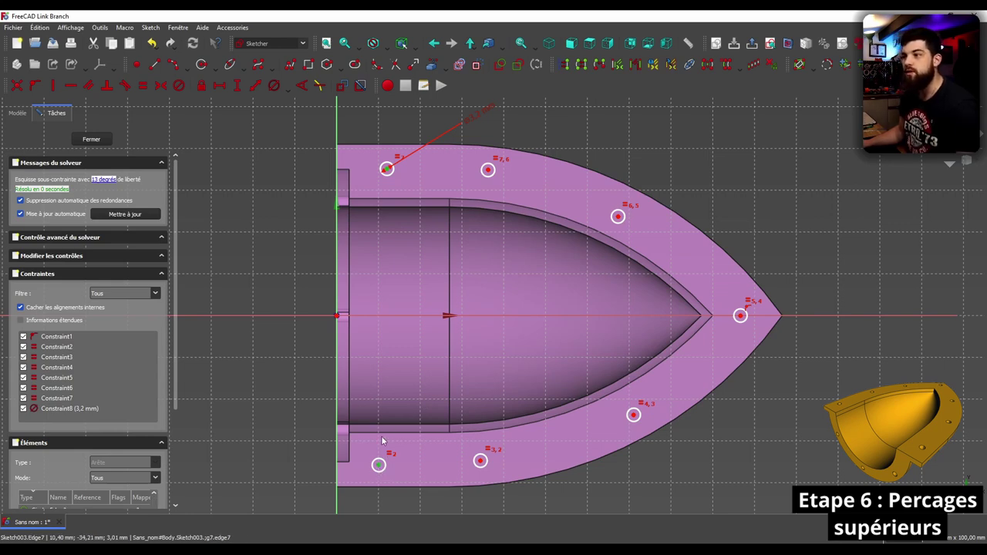
{"action": "left_click", "coordinate": [376, 318]}
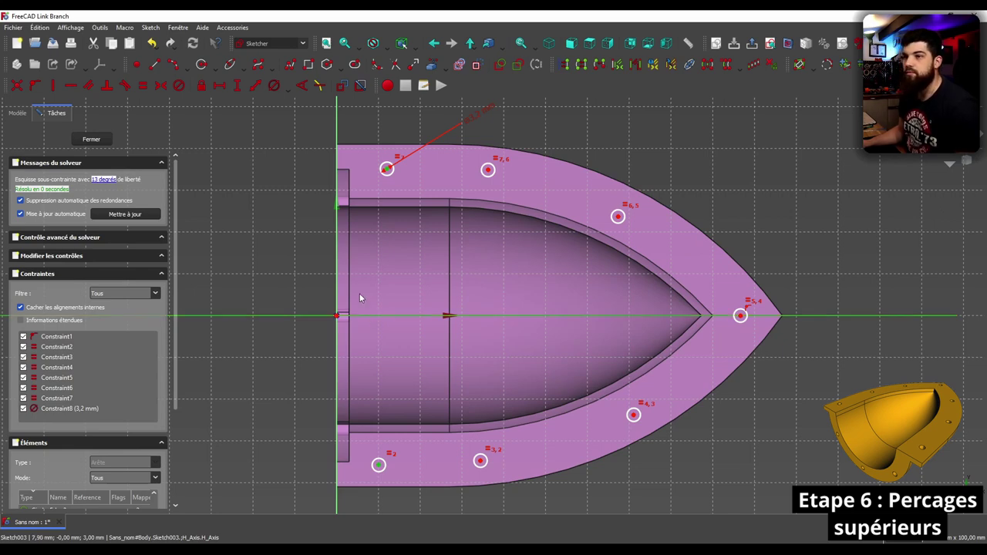
{"action": "left_click", "coordinate": [162, 84]}
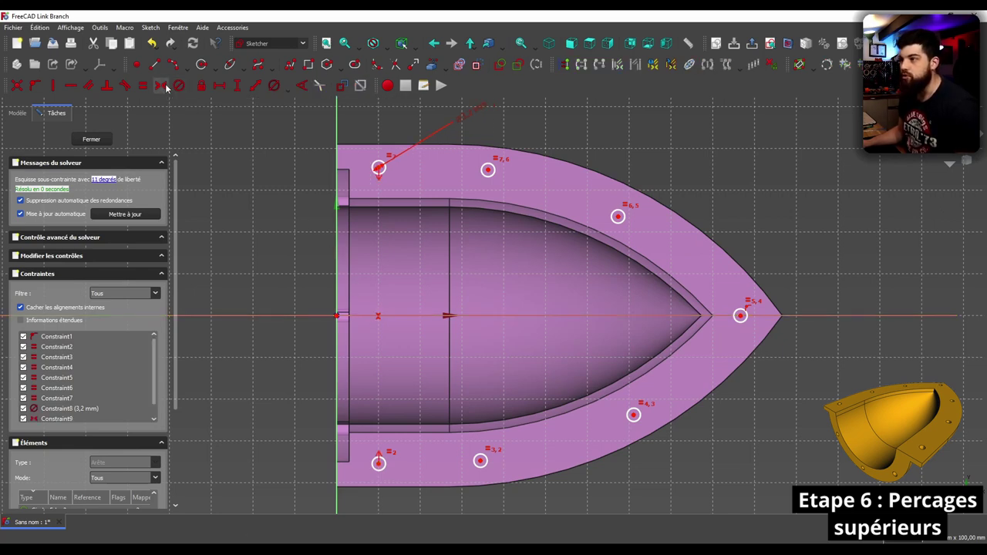
{"action": "middle_click", "coordinate": [310, 488]}
{"action": "mouse_move", "coordinate": [379, 170]}
{"action": "left_mouse_down"}
{"action": "mouse_move", "coordinate": [410, 181]}
{"action": "mouse_move", "coordinate": [365, 159]}
{"action": "mouse_move", "coordinate": [364, 192]}
{"action": "mouse_move", "coordinate": [422, 197]}
{"action": "mouse_move", "coordinate": [401, 165]}
{"action": "mouse_move", "coordinate": [392, 170]}
{"action": "left_mouse_up"}
{"action": "mouse_move", "coordinate": [393, 463]}
{"action": "left_mouse_down"}
{"action": "mouse_move", "coordinate": [419, 455]}
{"action": "mouse_move", "coordinate": [379, 445]}
{"action": "mouse_move", "coordinate": [392, 462]}
{"action": "left_mouse_up"}
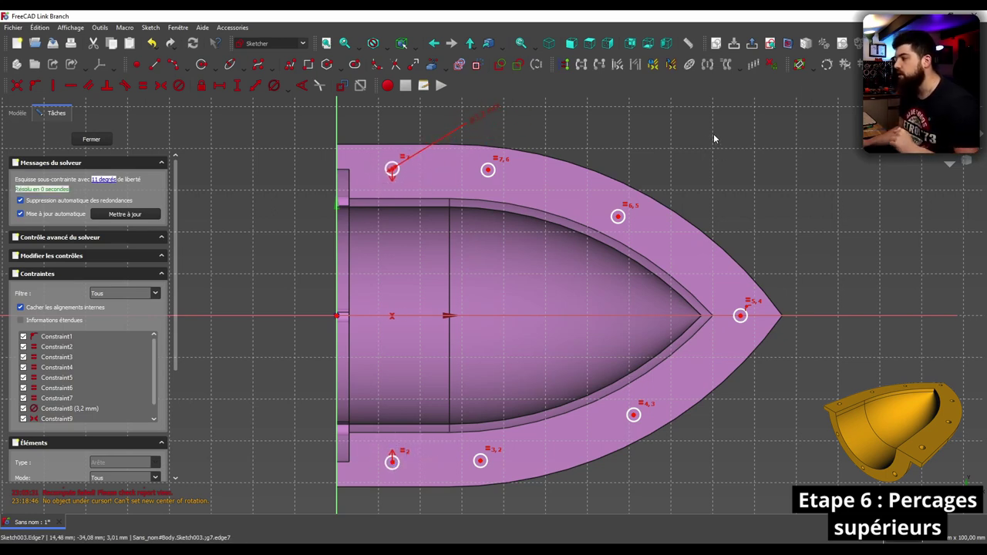
Make the second and third hole pairs symmetric about the horizontal axis.
{"action": "left_click", "coordinate": [489, 170]}
{"action": "left_click", "coordinate": [481, 460]}
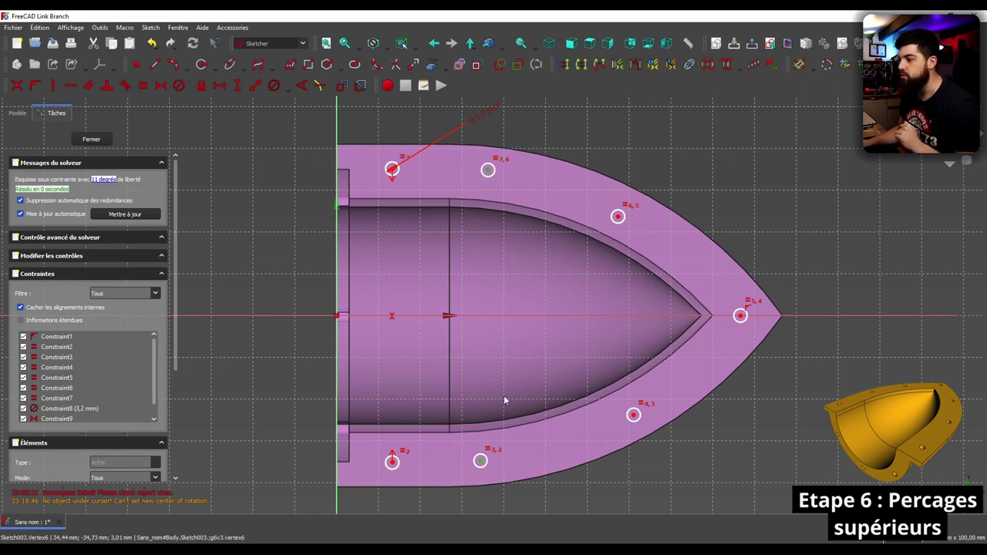
{"action": "left_click", "coordinate": [519, 315]}
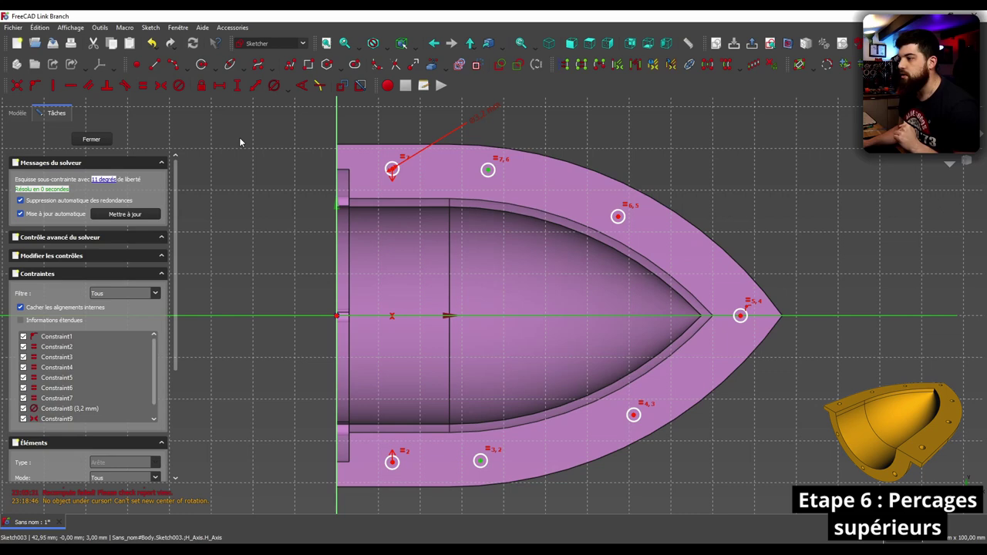
{"action": "left_click", "coordinate": [161, 84]}
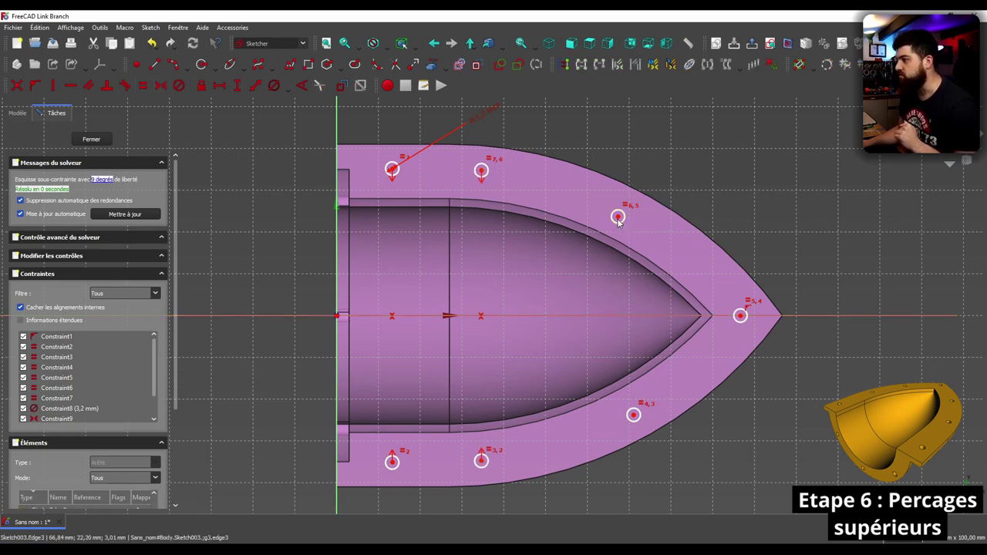
{"action": "left_click", "coordinate": [633, 415]}
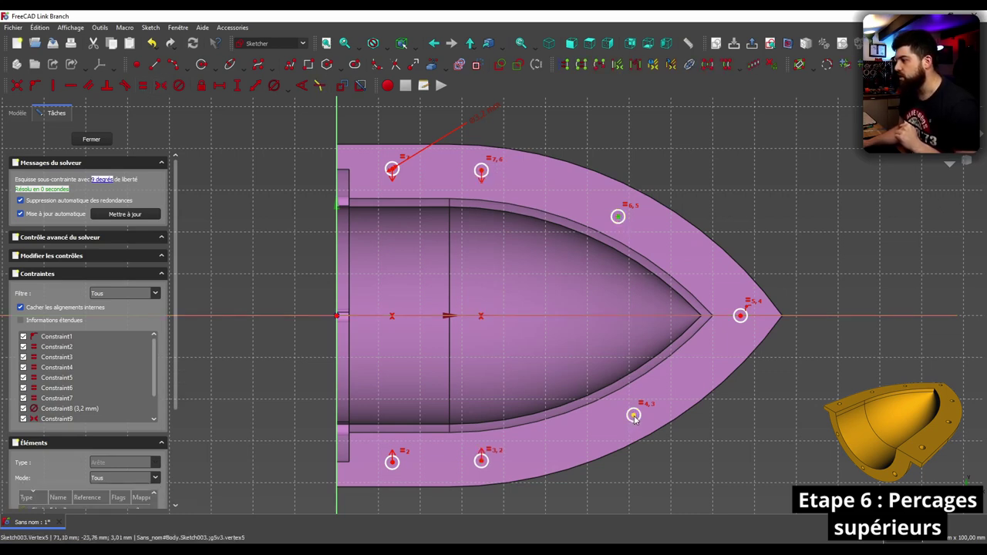
{"action": "left_click", "coordinate": [629, 316]}
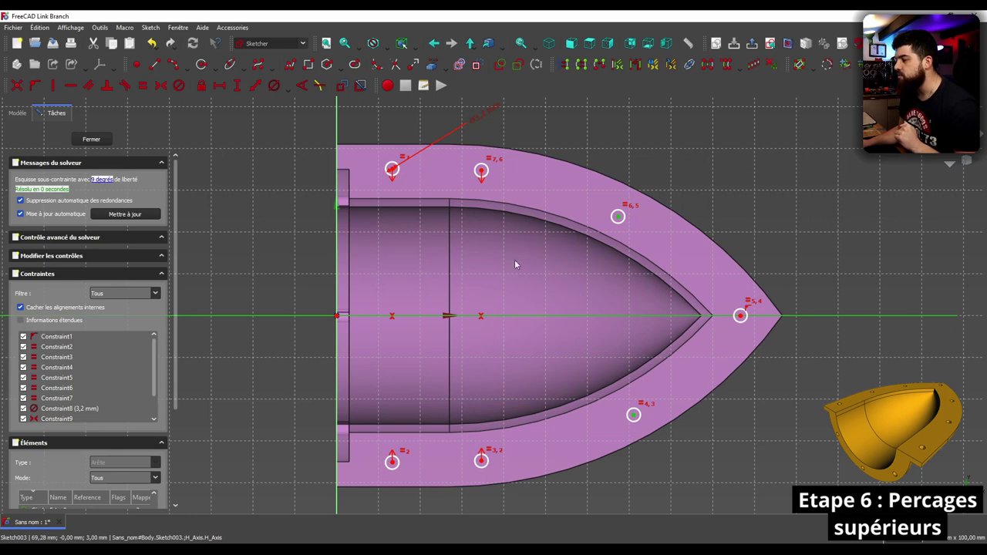
{"action": "left_click", "coordinate": [162, 85]}
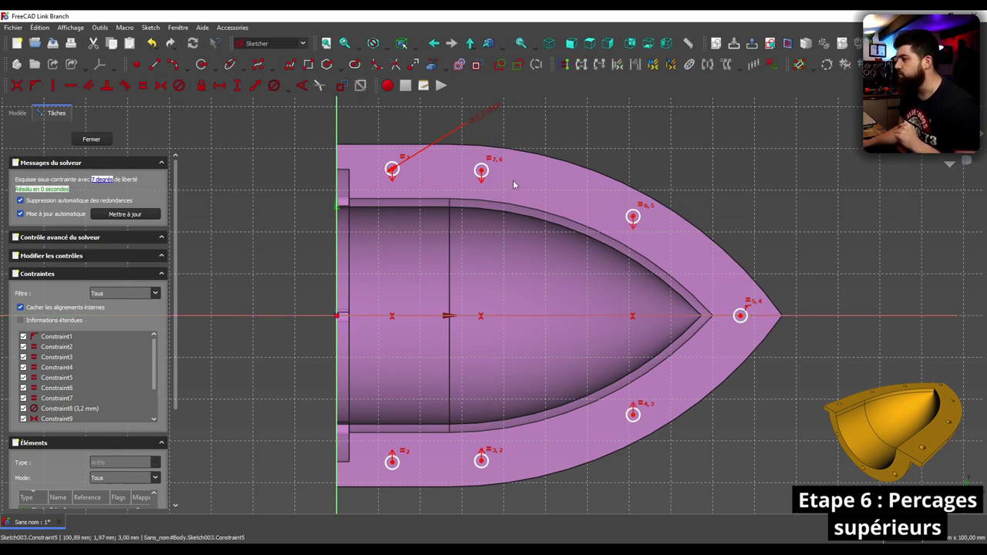
Move the second hole pair along the flange and import the top straight and curved outer edges as references.
{"action": "mouse_move", "coordinate": [481, 171]}
{"action": "left_mouse_down"}
{"action": "mouse_move", "coordinate": [531, 188]}
{"action": "mouse_move", "coordinate": [513, 178]}
{"action": "left_mouse_up"}
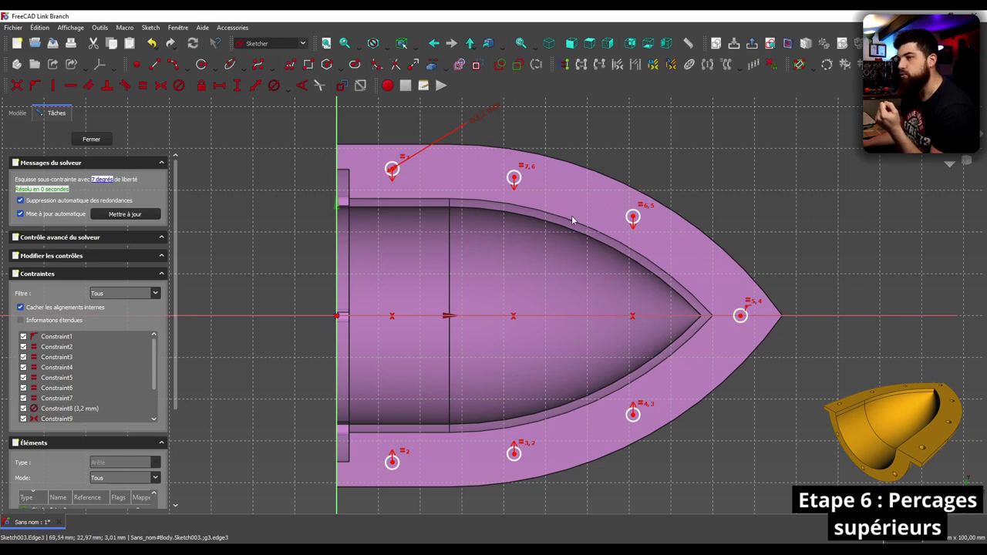
{"action": "left_click", "coordinate": [433, 65]}
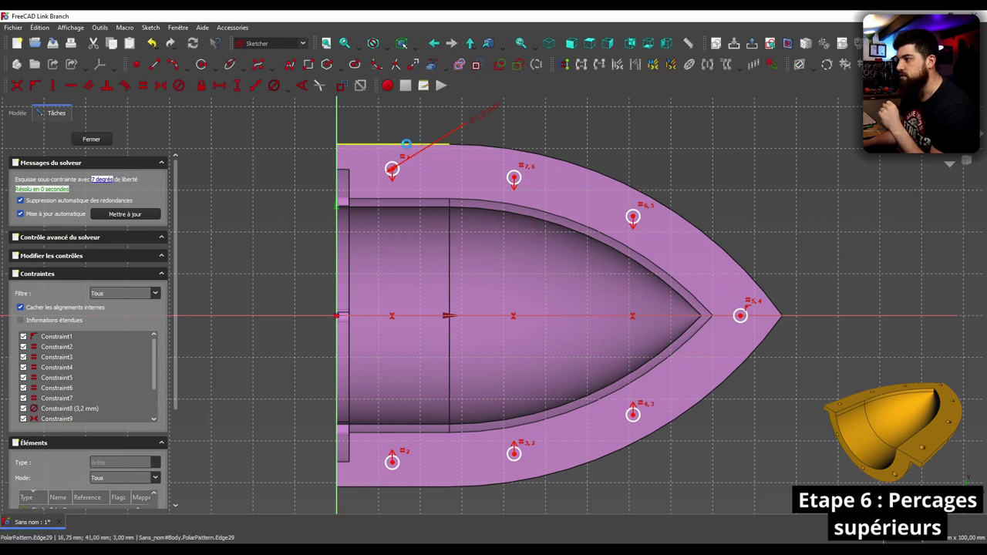
{"action": "left_click", "coordinate": [407, 144]}
{"action": "left_click", "coordinate": [489, 148]}
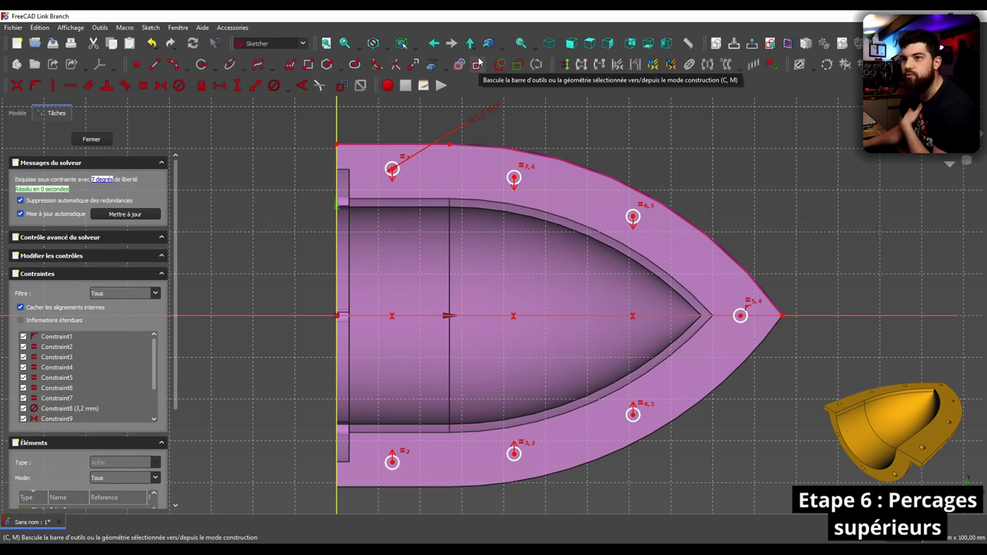
Draw a construction horizontal line from the vertical axis, and a guide arc from the tip hole.
{"action": "left_click", "coordinate": [479, 64]}
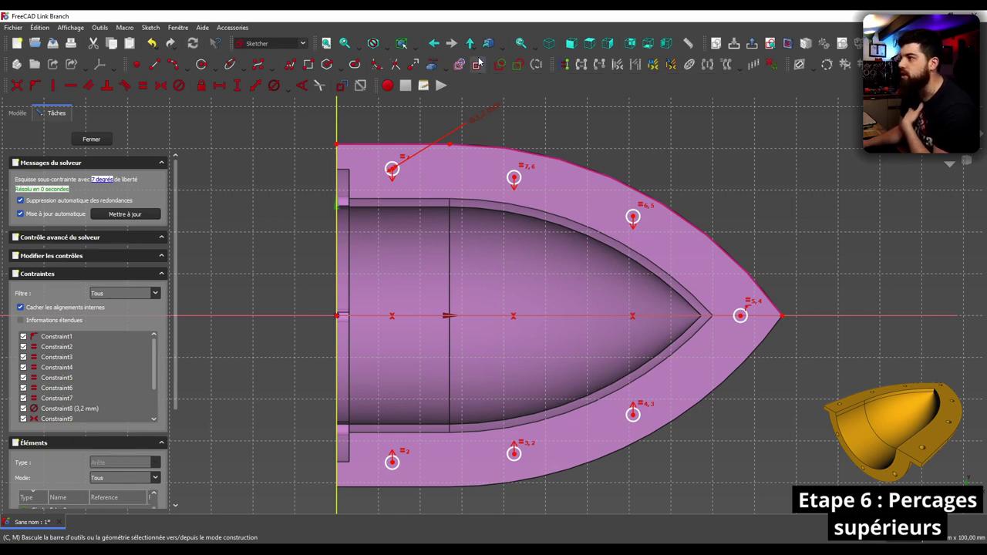
{"action": "left_click", "coordinate": [160, 69]}
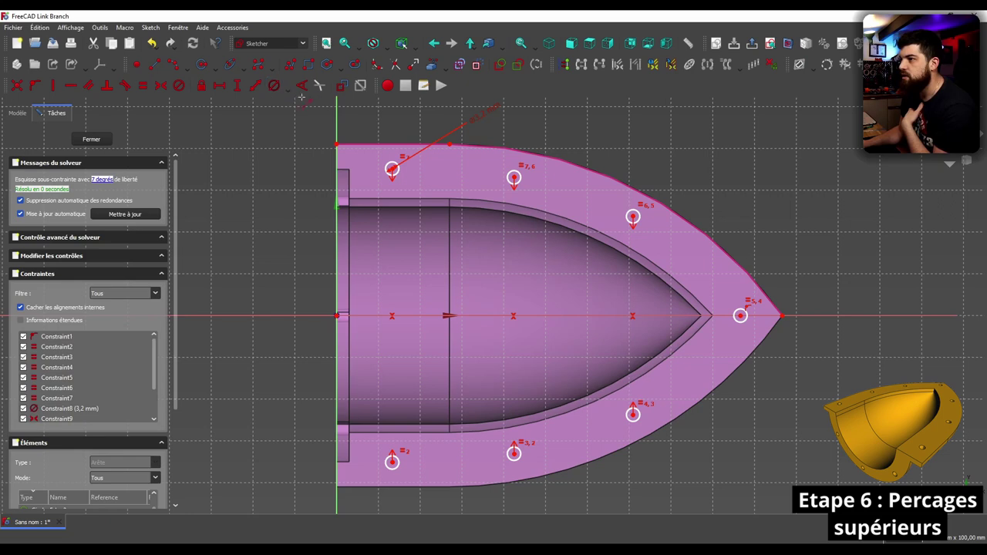
{"action": "left_click", "coordinate": [341, 169]}
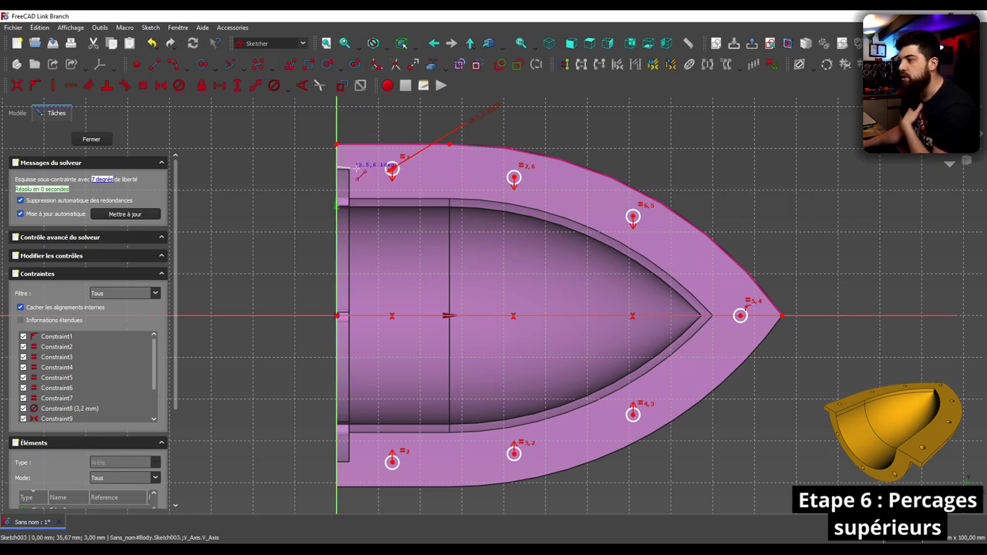
{"action": "left_click", "coordinate": [451, 166]}
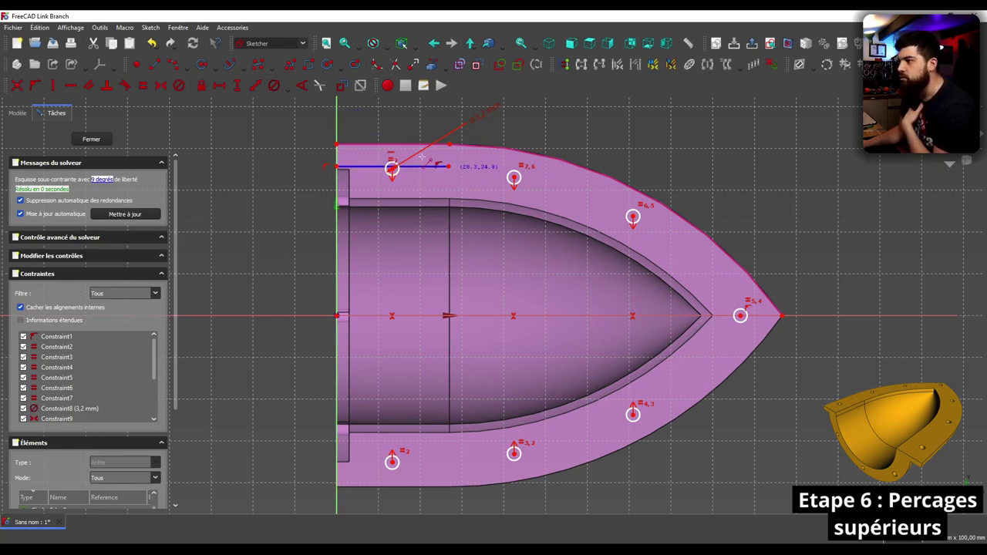
{"action": "left_click", "coordinate": [175, 69]}
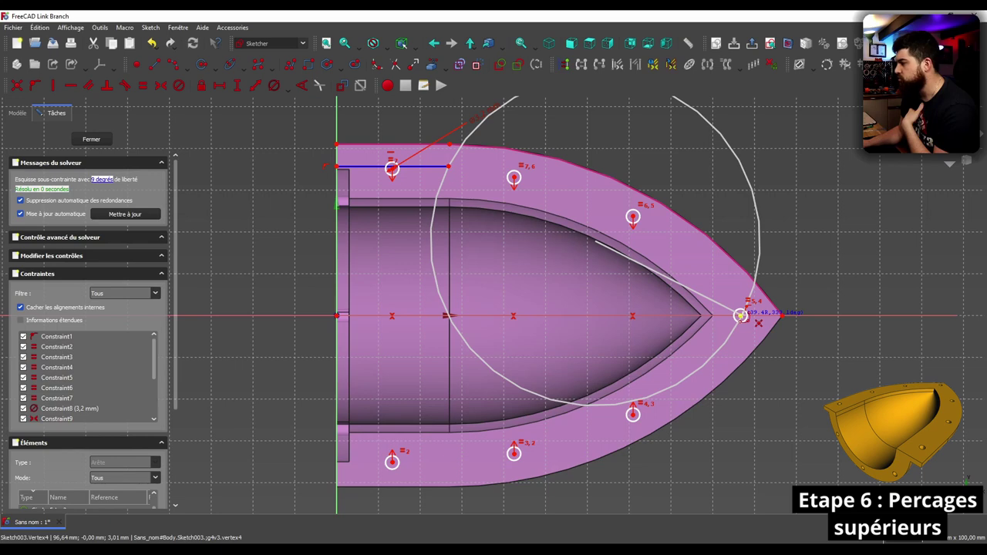
{"action": "left_click", "coordinate": [741, 316]}
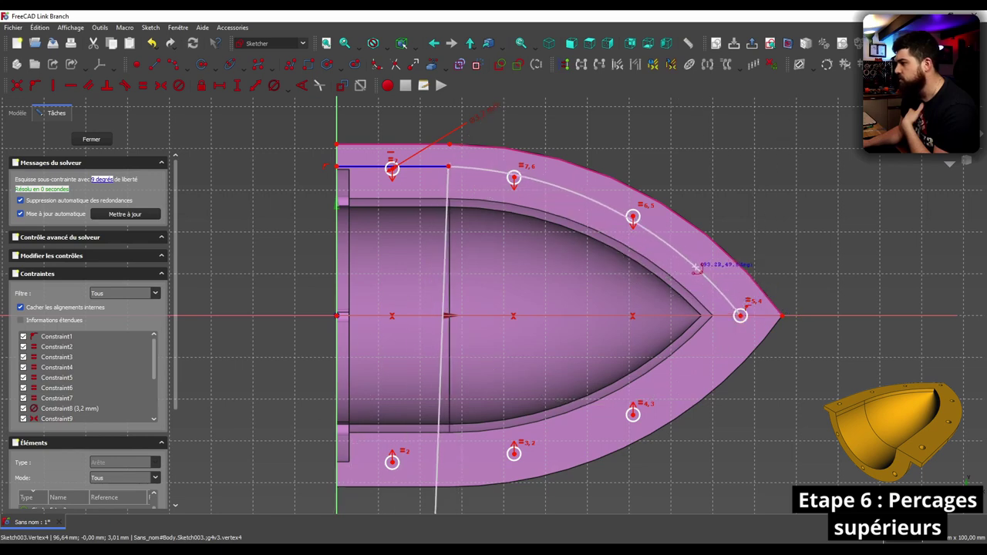
{"action": "left_click", "coordinate": [692, 272]}
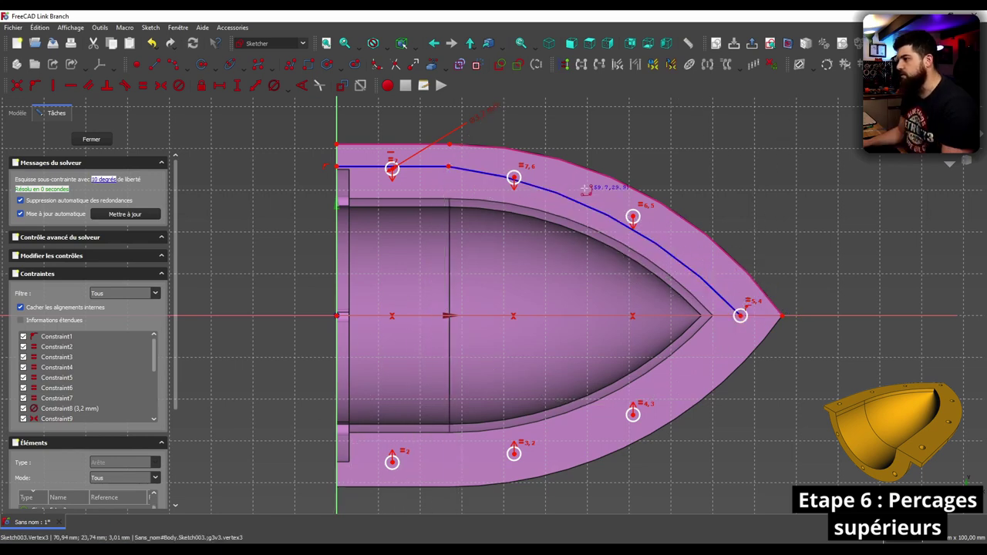
Make the straight guide line and the guide arc tangent, accepting the constraint substitution.
{"action": "left_click", "coordinate": [464, 174]}
{"action": "left_click", "coordinate": [429, 167]}
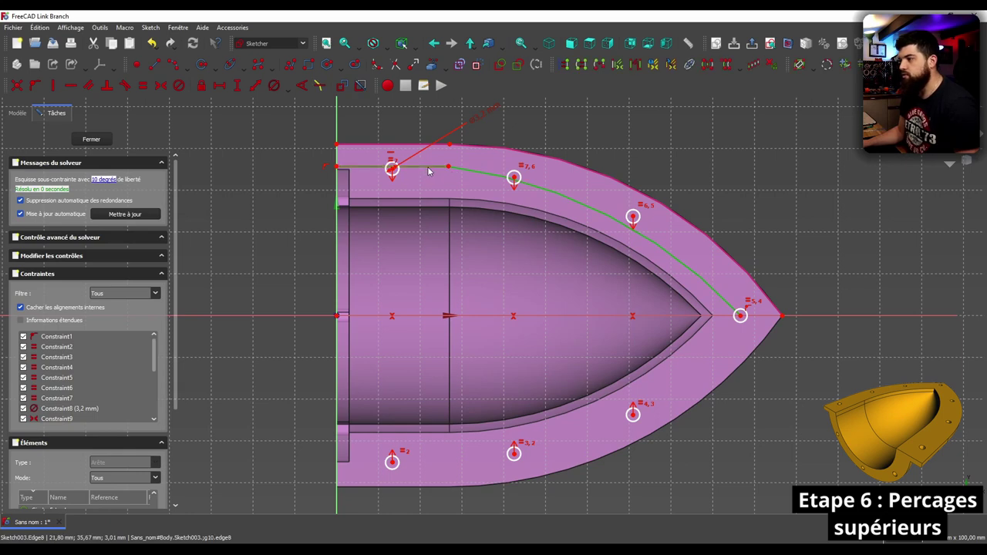
{"action": "left_click", "coordinate": [124, 86]}
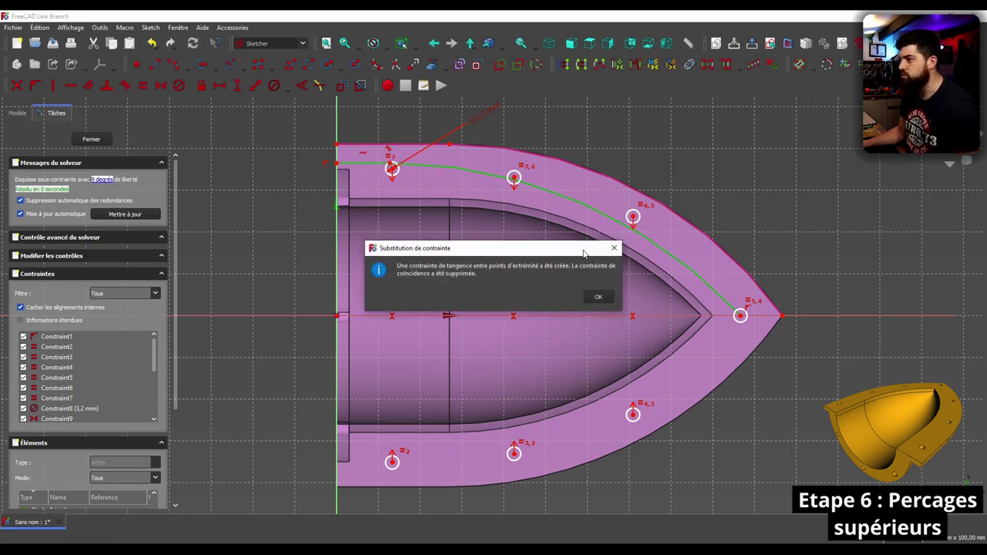
{"action": "left_click", "coordinate": [599, 299]}
{"action": "scroll", "coordinate": [509, 206], "scroll_direction": "down", "scroll_amount": 2}
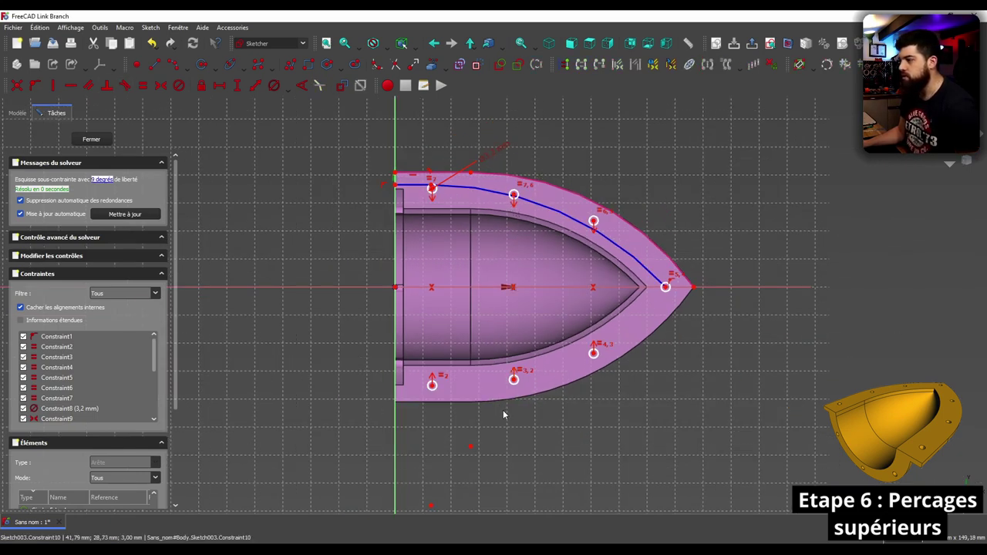
Reshape the guide curve by pulling its end point slightly upward.
{"action": "scroll", "coordinate": [503, 415], "scroll_direction": "down", "scroll_amount": 2}
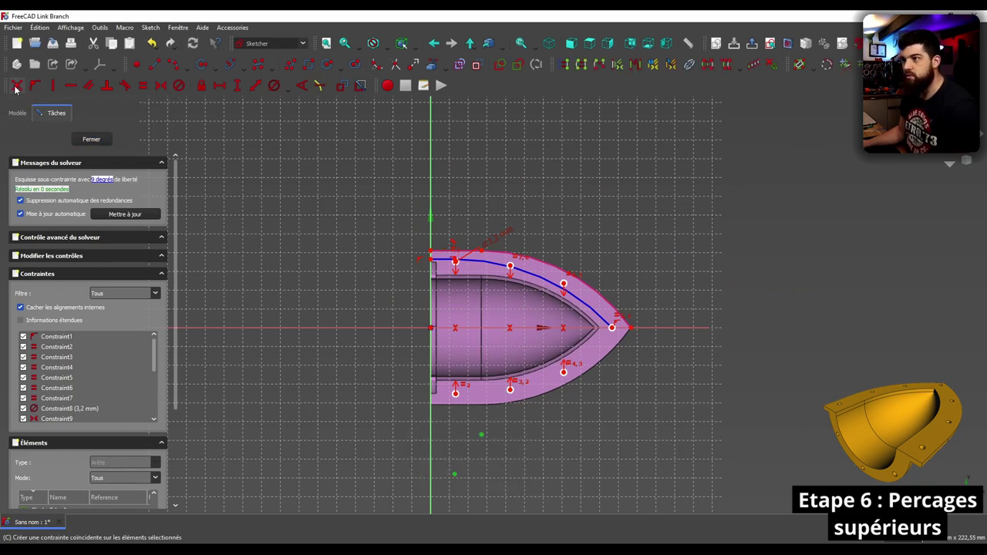
{"action": "scroll", "coordinate": [491, 259], "scroll_direction": "up", "scroll_amount": 3}
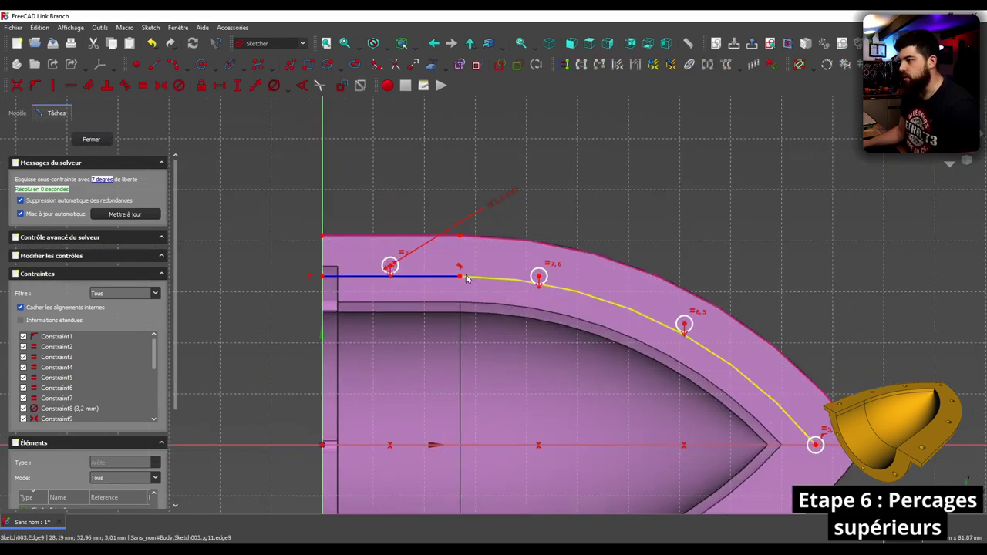
{"action": "mouse_move", "coordinate": [462, 276]}
{"action": "left_mouse_down"}
{"action": "mouse_move", "coordinate": [472, 274]}
{"action": "mouse_move", "coordinate": [462, 270]}
{"action": "left_mouse_up"}
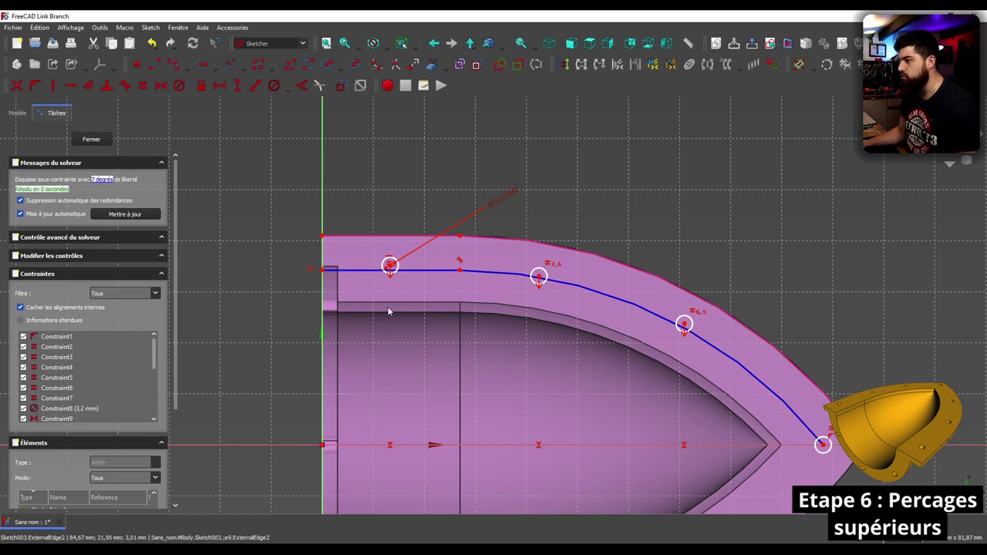
{"action": "scroll", "coordinate": [516, 337], "scroll_direction": "down", "scroll_amount": 2}
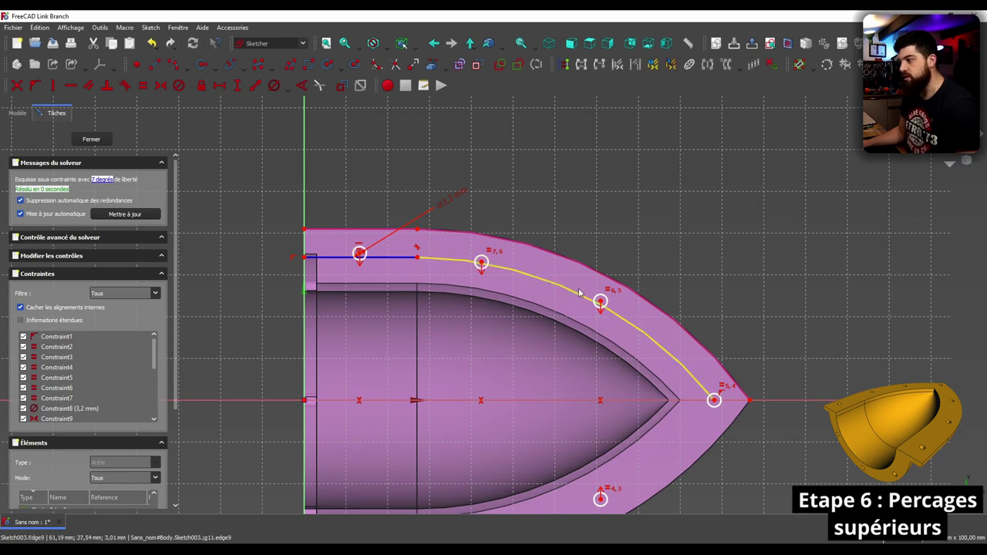
{"action": "scroll", "coordinate": [387, 266], "scroll_direction": "up", "scroll_amount": 2}
{"action": "scroll", "coordinate": [387, 266], "scroll_direction": "up", "scroll_amount": 2}
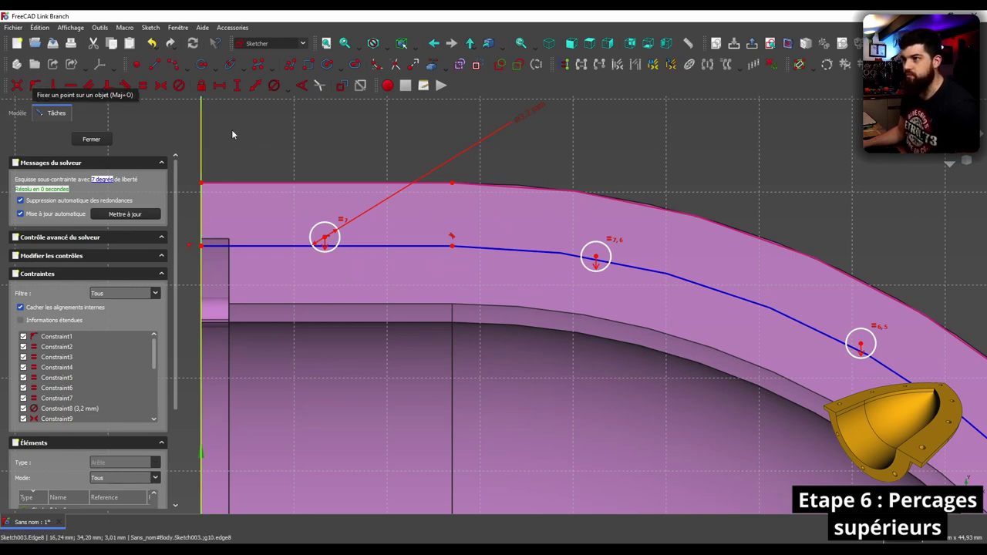
Constrain the first hole centre onto the horizontal line and the next centres onto the curve.
{"action": "left_click", "coordinate": [366, 248]}
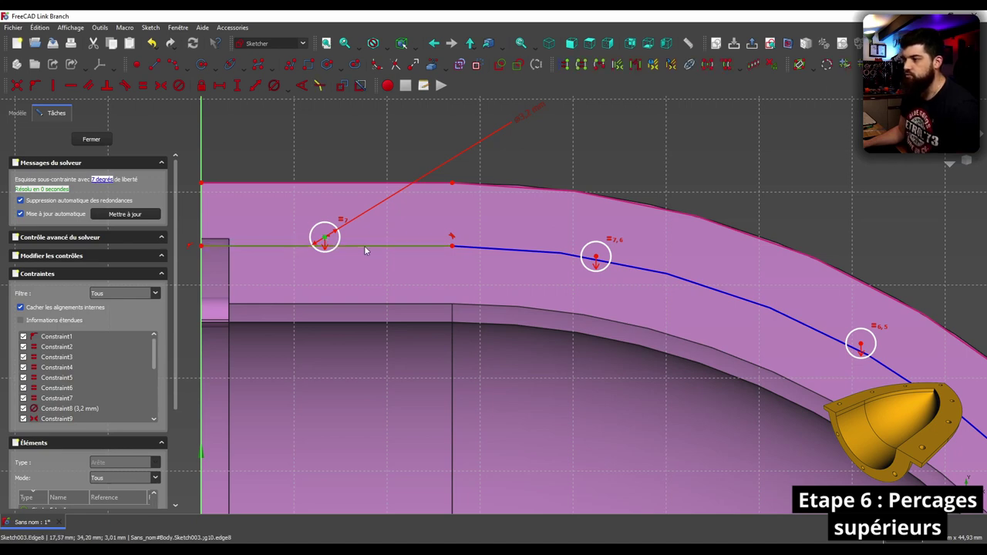
{"action": "left_click", "coordinate": [35, 85]}
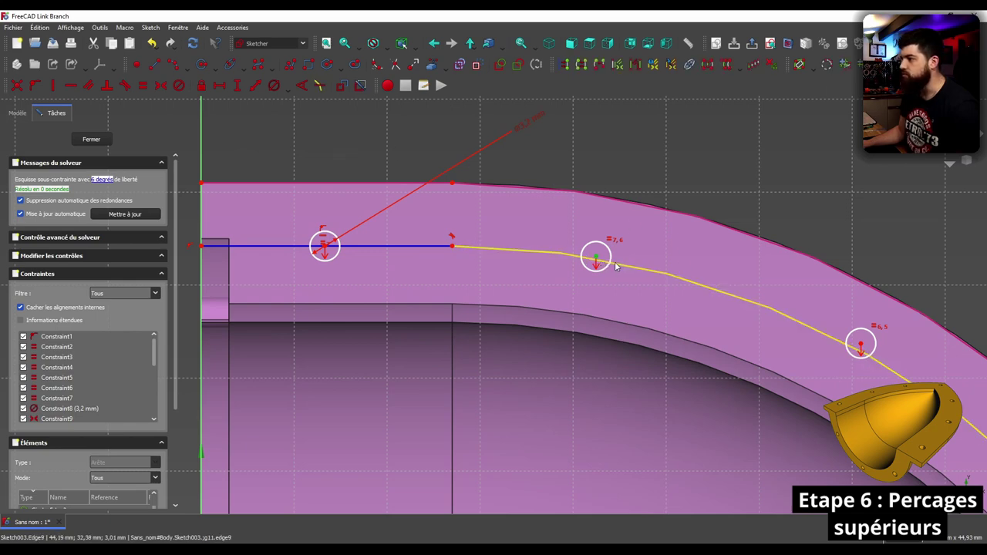
{"action": "left_click", "coordinate": [617, 264]}
{"action": "left_click", "coordinate": [39, 86]}
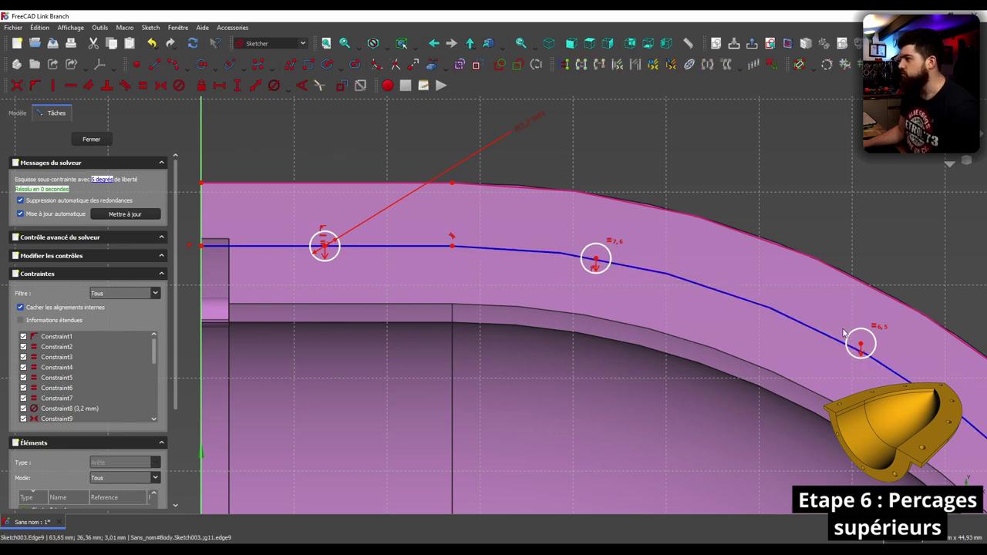
{"action": "left_click", "coordinate": [857, 343]}
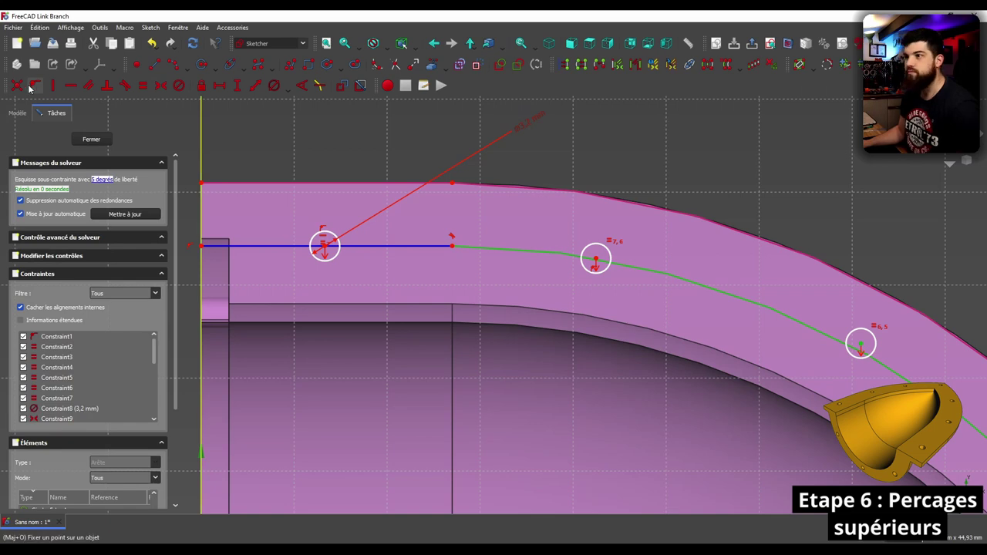
{"action": "scroll", "coordinate": [559, 220], "scroll_direction": "down", "scroll_amount": 3}
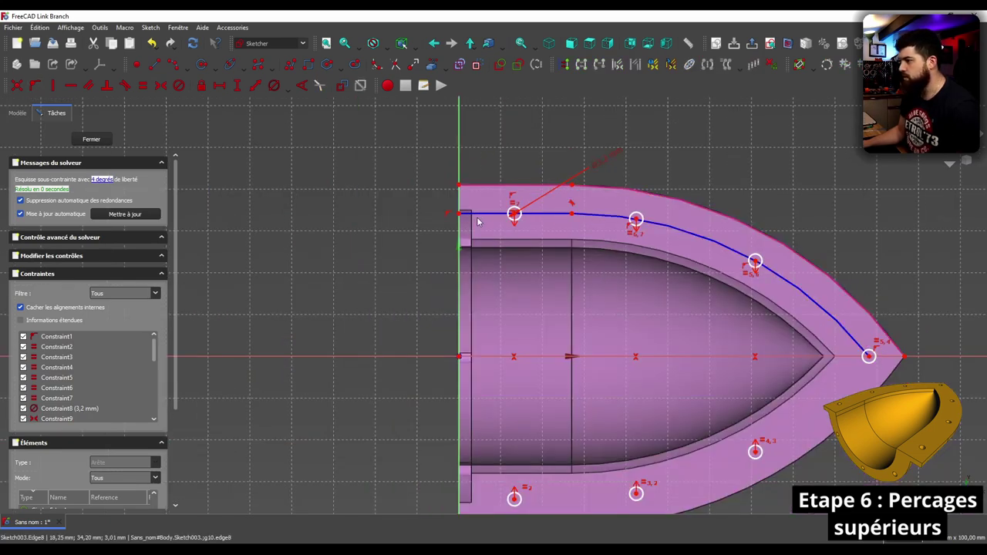
Drag the guide curve's vertices and three control points so the hole centres spread along the flange.
{"action": "mouse_move", "coordinate": [478, 222]}
{"action": "left_mouse_down"}
{"action": "mouse_move", "coordinate": [499, 213]}
{"action": "mouse_move", "coordinate": [487, 227]}
{"action": "mouse_move", "coordinate": [484, 216]}
{"action": "mouse_move", "coordinate": [626, 227]}
{"action": "left_mouse_up"}
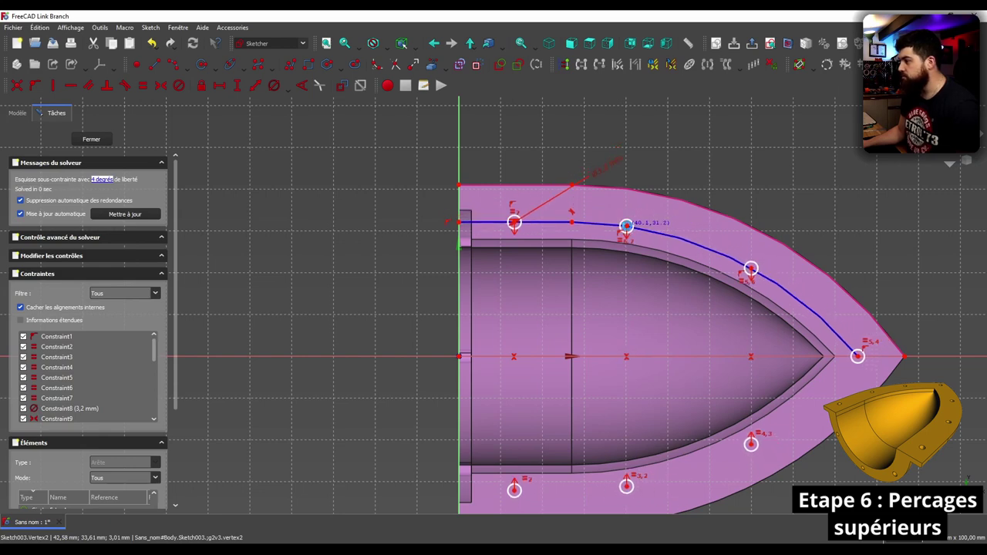
{"action": "left_click_drag", "start_coordinate": [752, 272], "coordinate": [666, 262]}
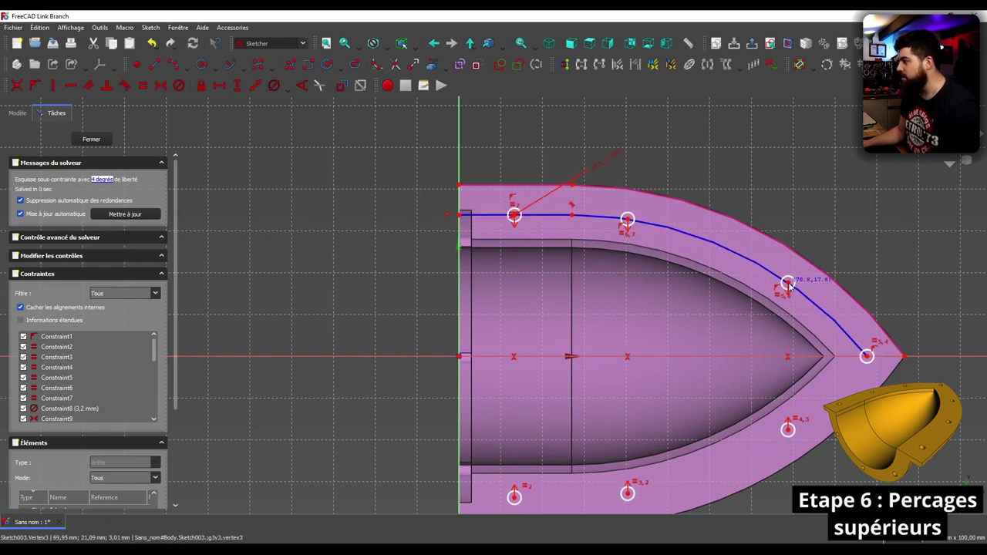
{"action": "left_click_drag", "start_coordinate": [627, 221], "coordinate": [669, 231]}
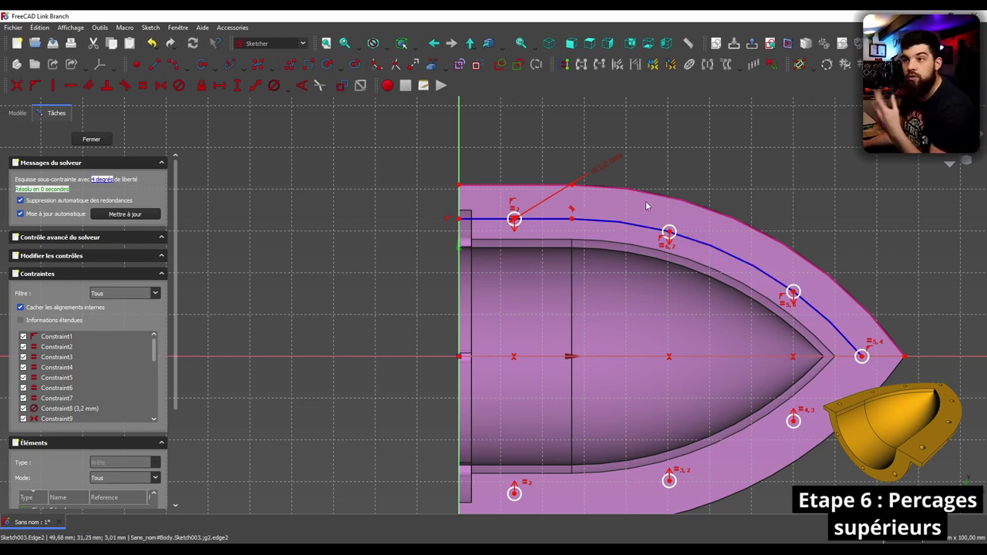
{"action": "scroll", "coordinate": [571, 162], "scroll_direction": "down", "scroll_amount": 2}
{"action": "scroll", "coordinate": [599, 183], "scroll_direction": "up", "scroll_amount": 2}
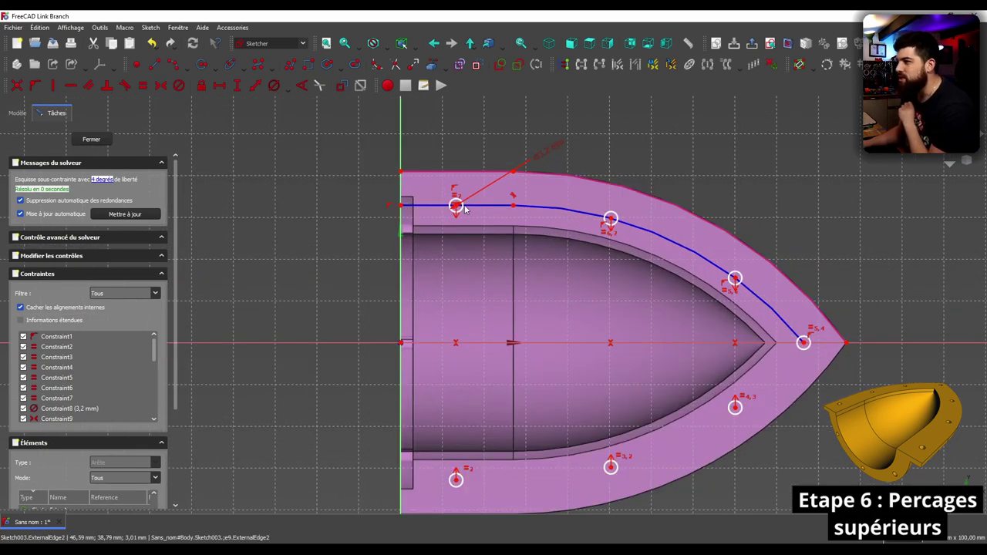
{"action": "mouse_move", "coordinate": [456, 206]}
{"action": "left_mouse_down"}
{"action": "mouse_move", "coordinate": [434, 203]}
{"action": "mouse_move", "coordinate": [444, 202]}
{"action": "left_mouse_up"}
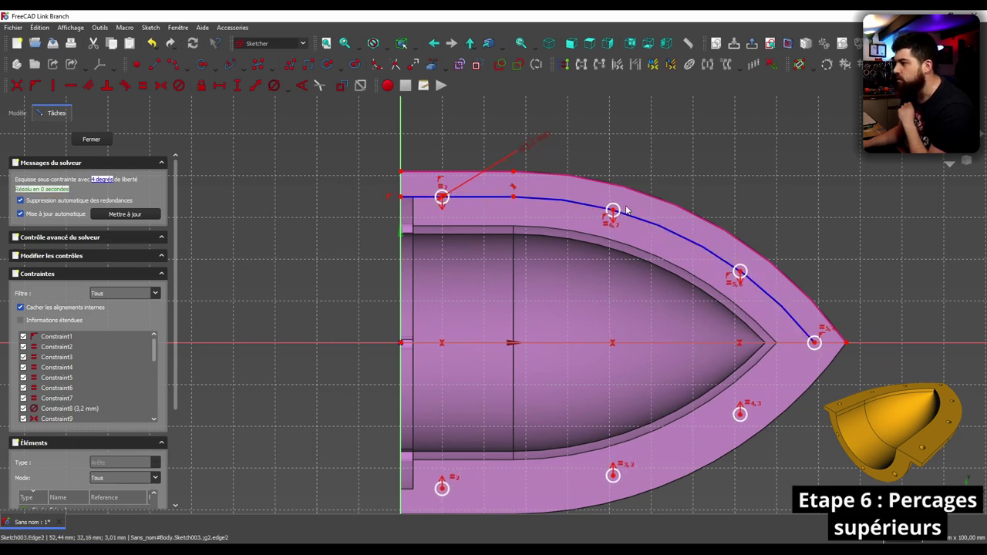
{"action": "left_click_drag", "start_coordinate": [613, 211], "coordinate": [588, 209]}
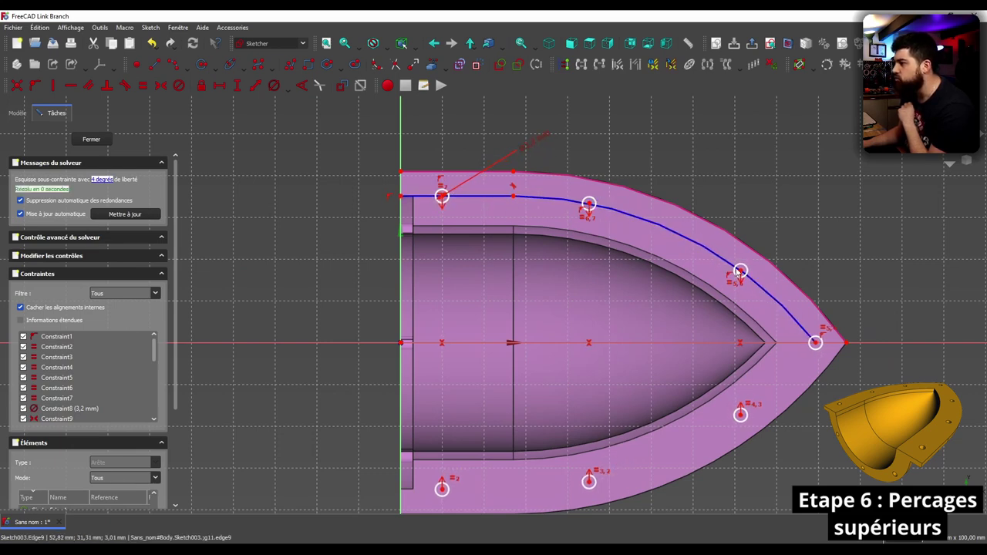
{"action": "left_click_drag", "start_coordinate": [741, 271], "coordinate": [716, 262]}
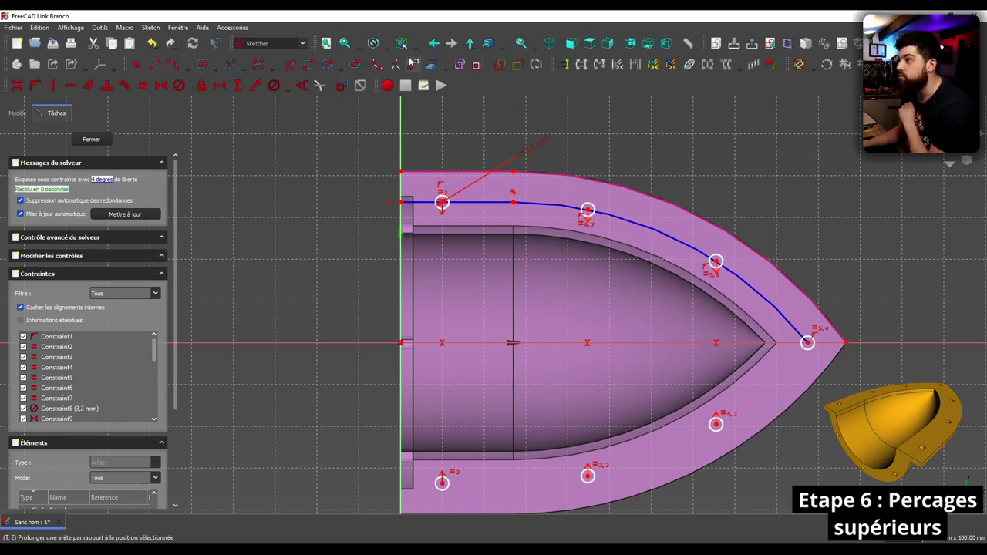
Draw a polyline chaining the four upper hole centres from the first to the tip hole.
{"action": "left_click", "coordinate": [154, 65]}
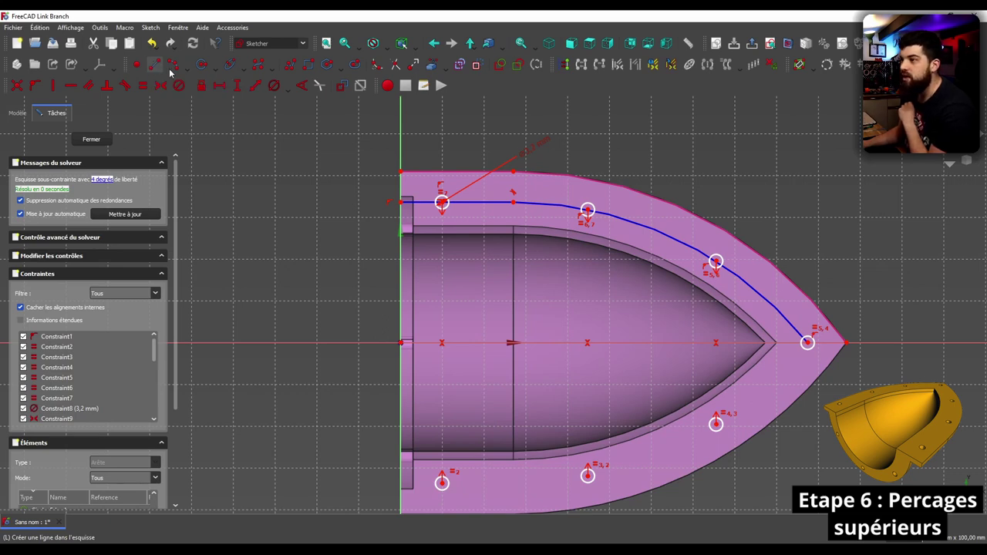
{"action": "left_click", "coordinate": [442, 203]}
{"action": "left_click", "coordinate": [587, 208]}
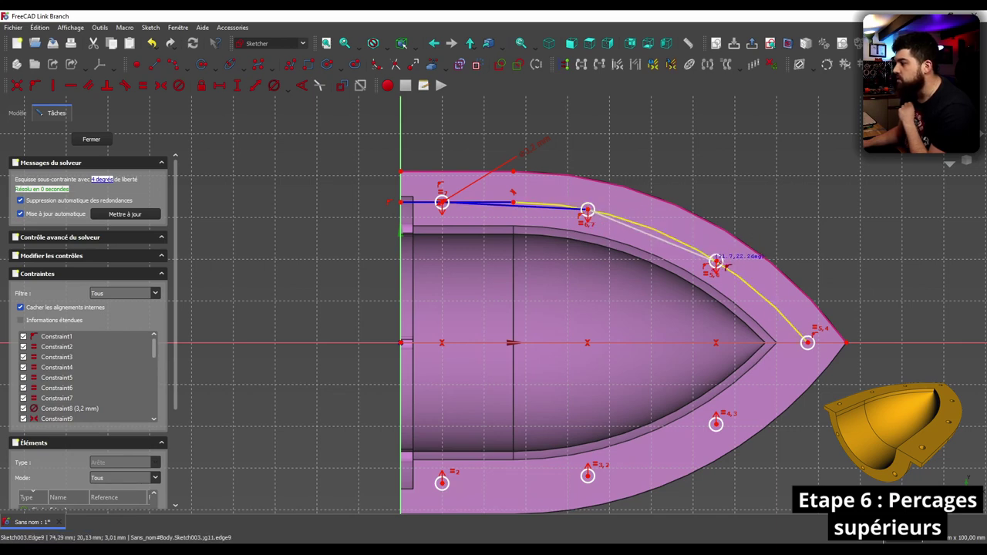
{"action": "left_click", "coordinate": [716, 262]}
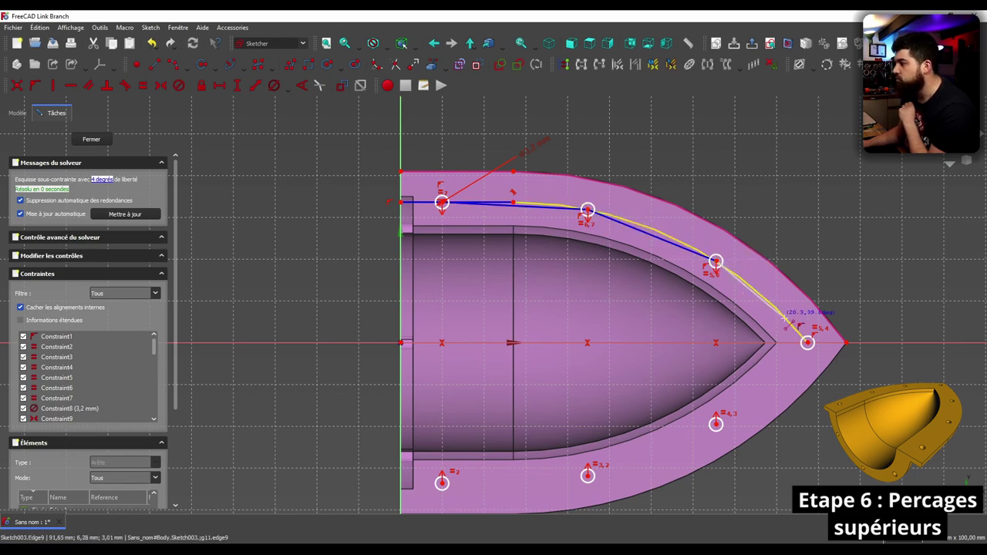
{"action": "left_click", "coordinate": [807, 343]}
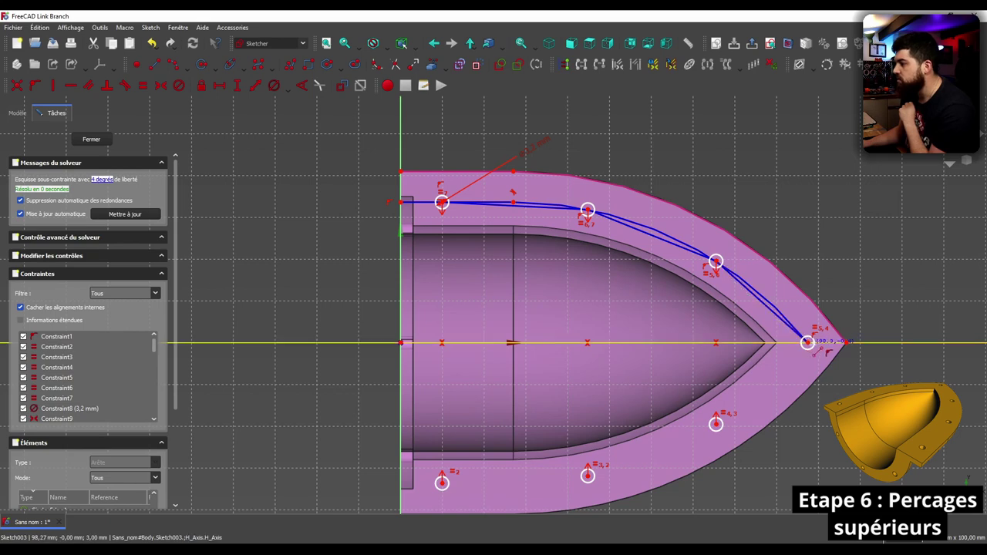
{"action": "right_click", "coordinate": [807, 343]}
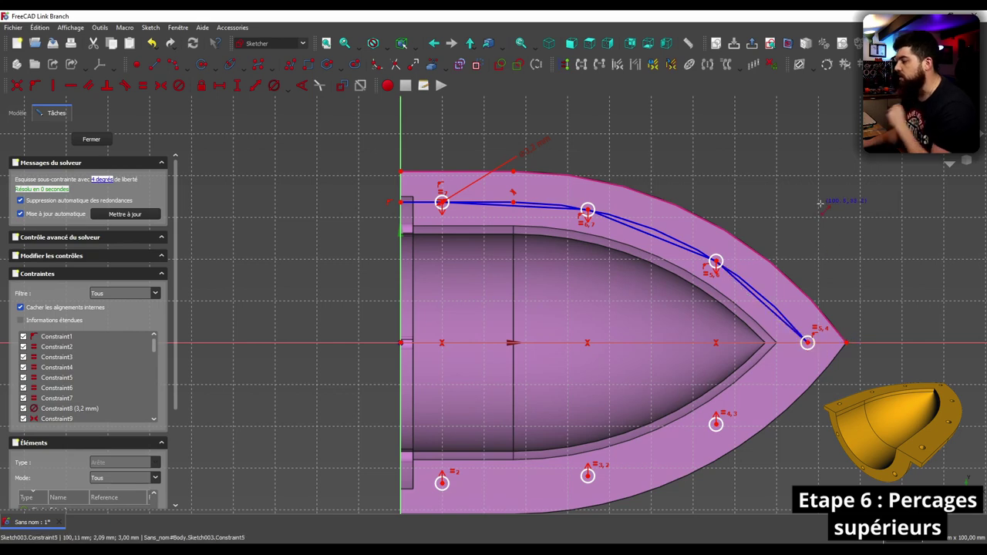
Make the three polyline segments equal in length.
{"action": "left_click", "coordinate": [539, 206]}
{"action": "left_click", "coordinate": [629, 229]}
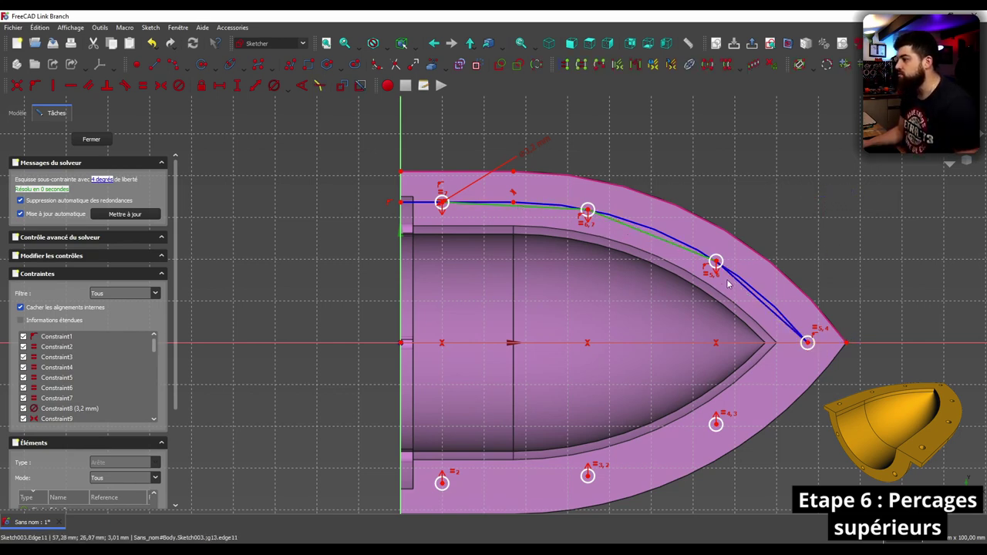
{"action": "left_click", "coordinate": [737, 281]}
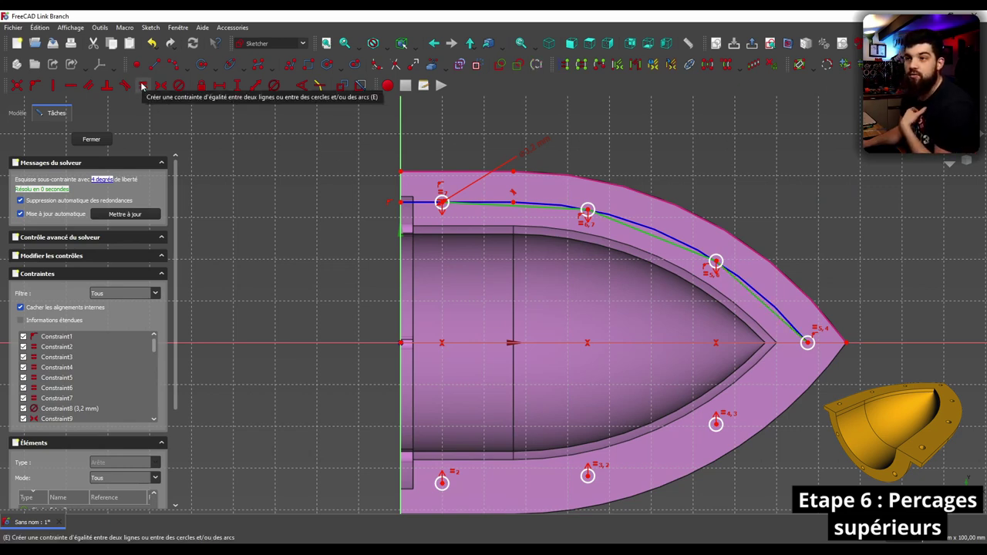
{"action": "left_click", "coordinate": [143, 85]}
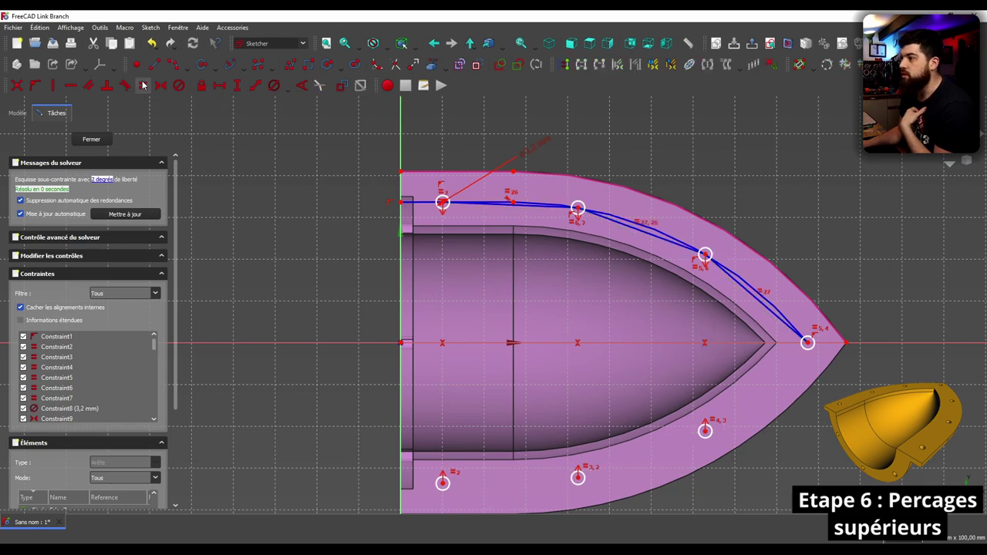
Adjust the first hole centre and lift the polyline's left vertex on the vertical axis to align.
{"action": "mouse_move", "coordinate": [445, 203]}
{"action": "left_mouse_down"}
{"action": "mouse_move", "coordinate": [587, 216]}
{"action": "mouse_move", "coordinate": [441, 211]}
{"action": "mouse_move", "coordinate": [507, 203]}
{"action": "mouse_move", "coordinate": [459, 205]}
{"action": "mouse_move", "coordinate": [455, 191]}
{"action": "left_mouse_up"}
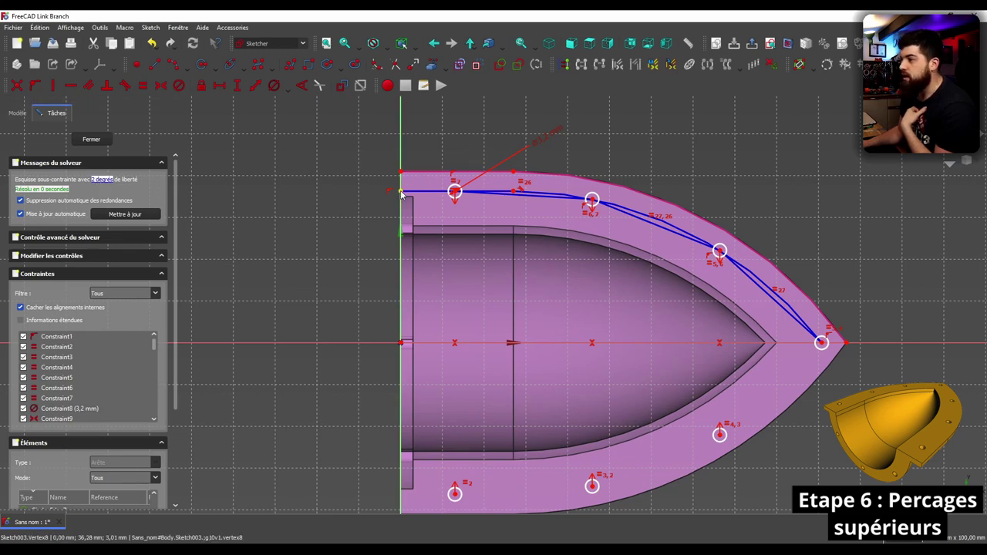
{"action": "left_click_drag", "start_coordinate": [402, 199], "coordinate": [457, 196]}
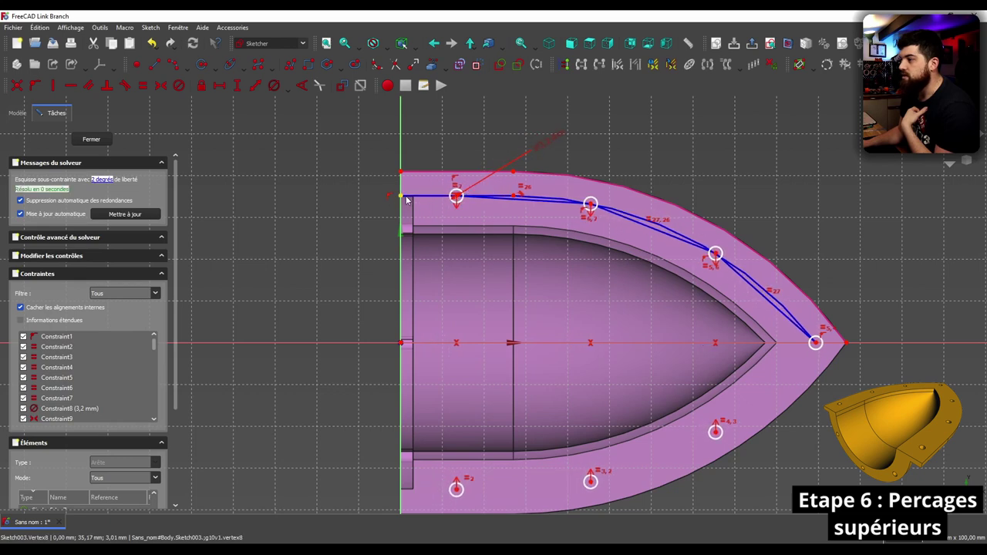
{"action": "scroll", "coordinate": [359, 192], "scroll_direction": "up", "scroll_amount": 3}
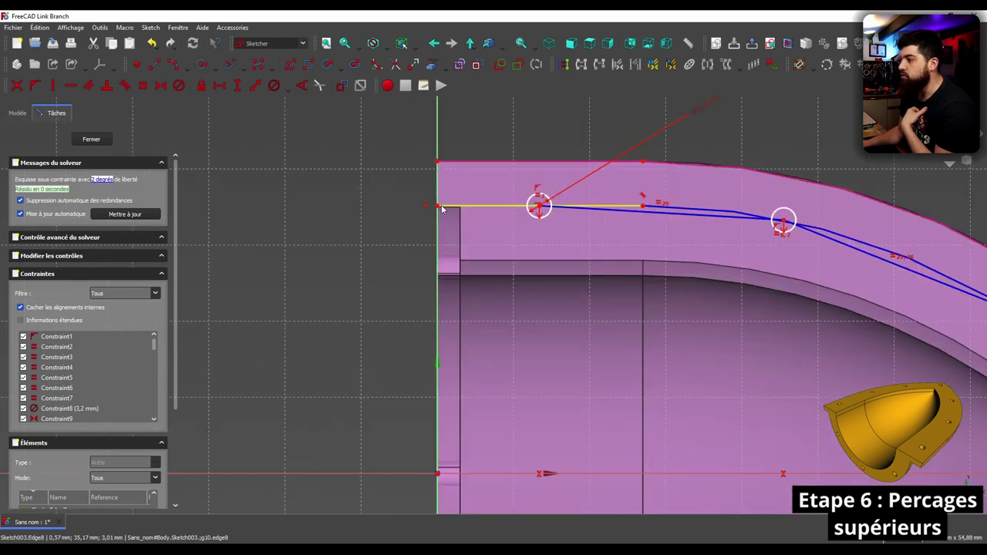
{"action": "left_click_drag", "start_coordinate": [439, 208], "coordinate": [441, 216]}
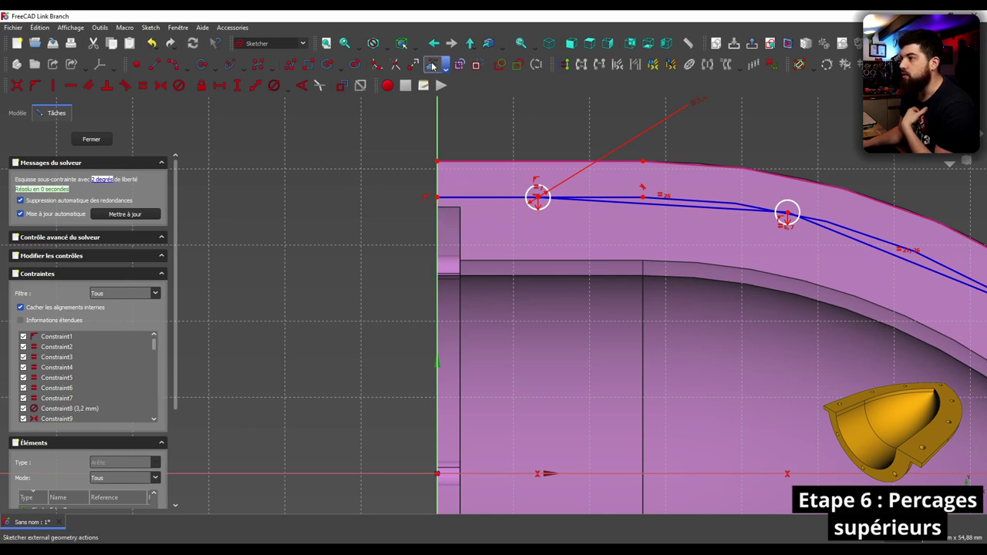
Activate external-geometry picking, orbit and zoom the sketch view, and open the Draw style list.
{"action": "left_click", "coordinate": [433, 66]}
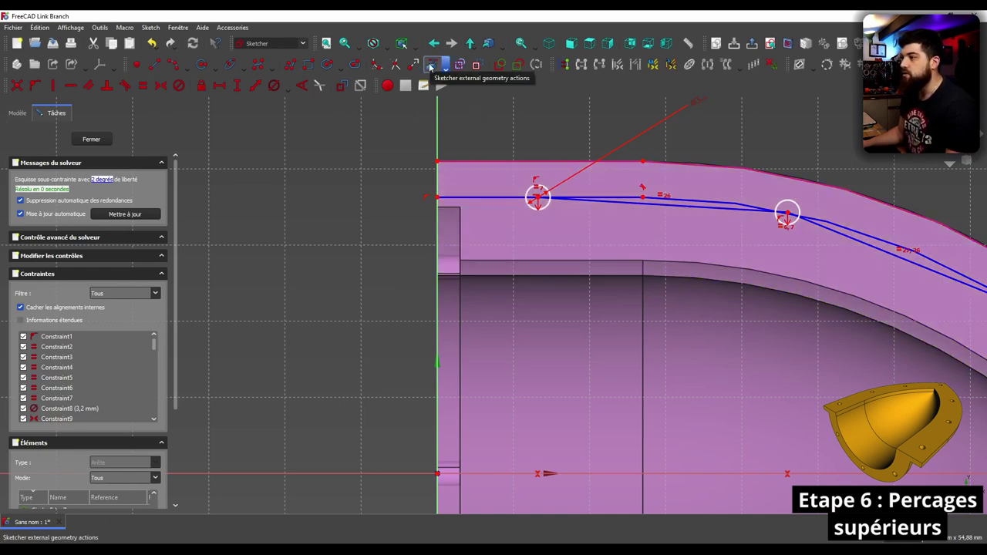
{"action": "left_click", "coordinate": [436, 64]}
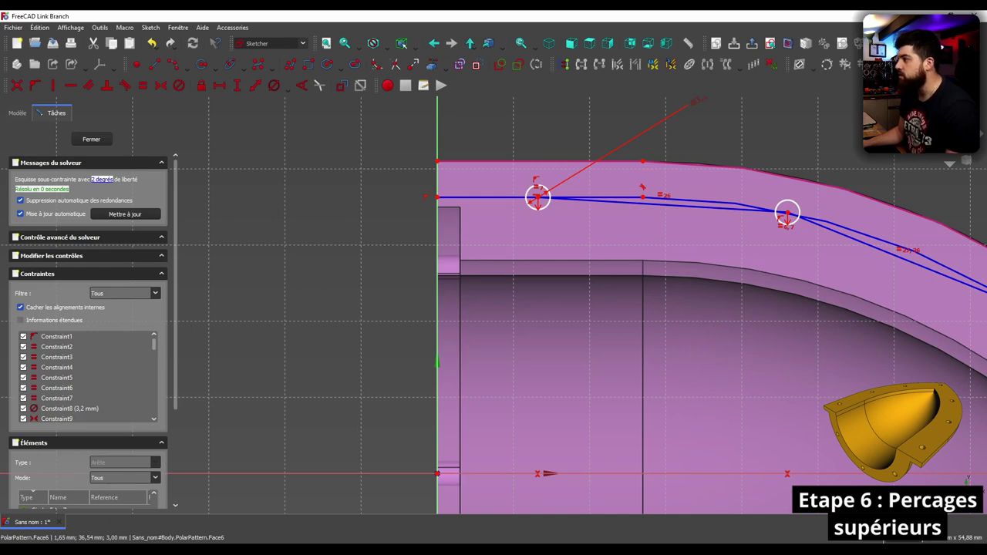
{"action": "middle_click_drag", "start_coordinate": [285, 244], "coordinate": [463, 247]}
{"action": "key", "text": "Left"}
{"action": "key", "text": "Left"}
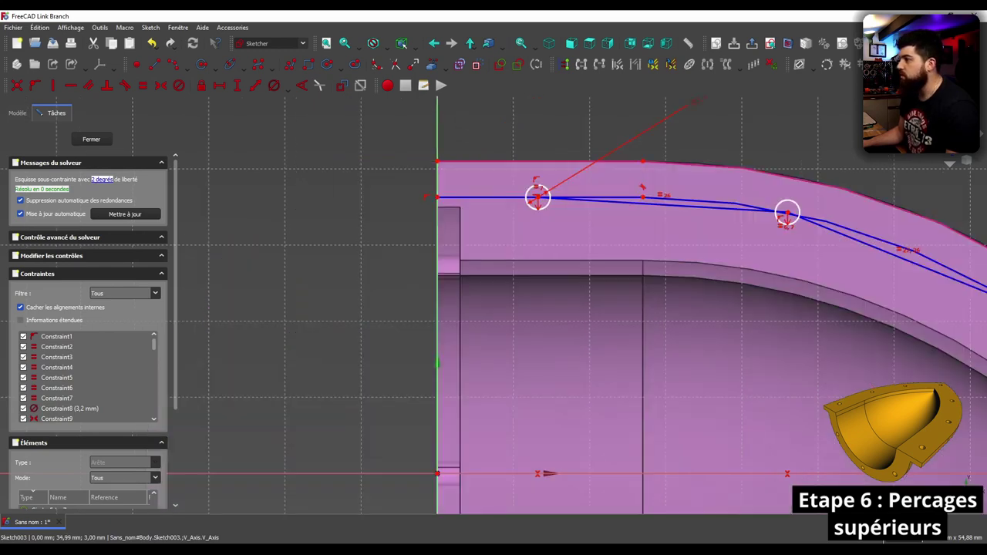
{"action": "scroll", "coordinate": [437, 199], "scroll_direction": "up", "scroll_amount": 2}
{"action": "scroll", "coordinate": [442, 199], "scroll_direction": "up", "scroll_amount": 2}
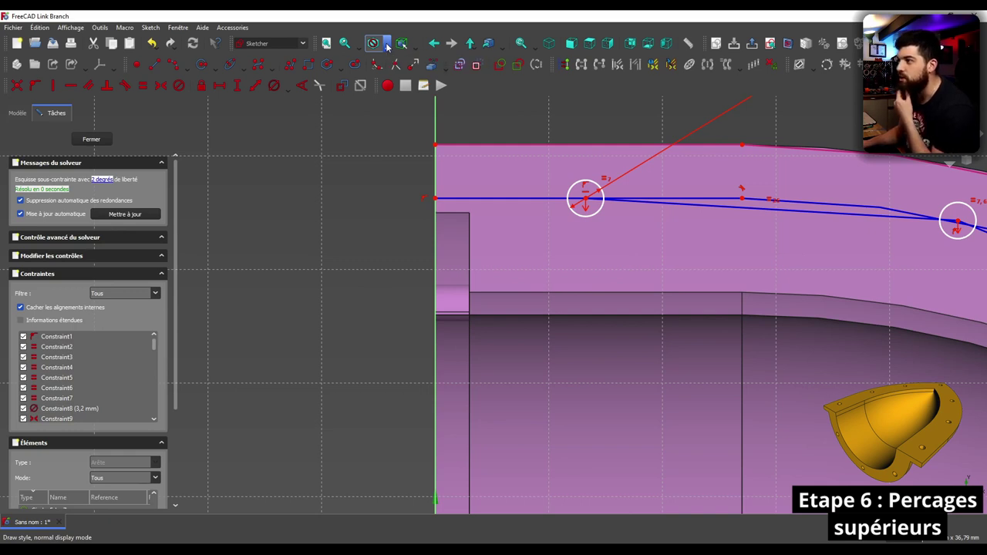
{"action": "left_click", "coordinate": [388, 43]}
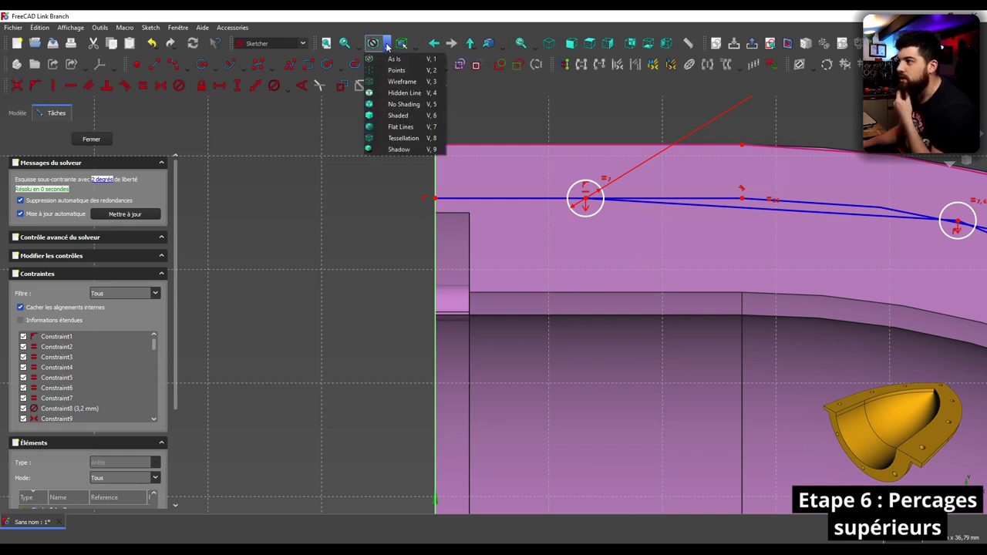
Switch the Draw style to Wireframe, then back to As Is.
{"action": "left_click", "coordinate": [401, 82]}
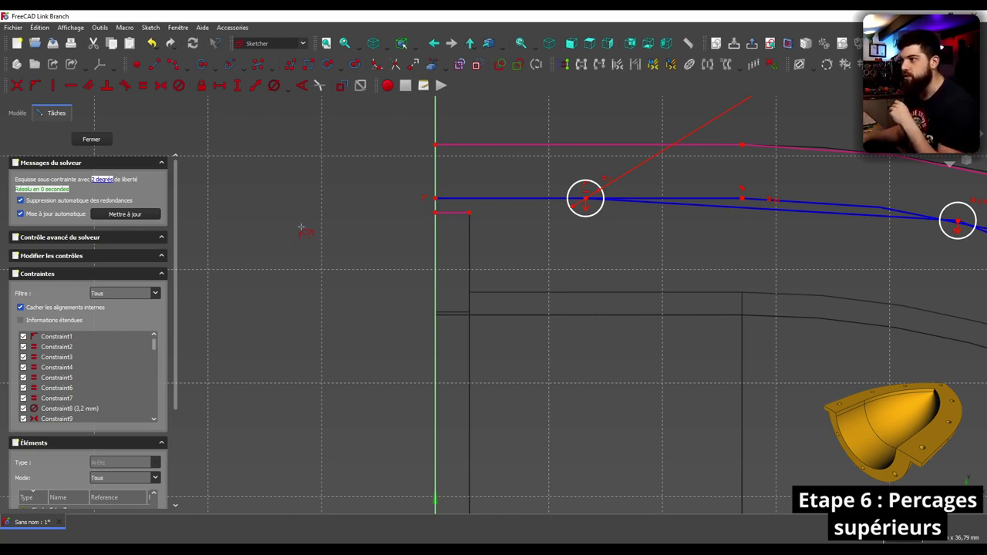
{"action": "left_click", "coordinate": [387, 44]}
{"action": "left_click", "coordinate": [393, 60]}
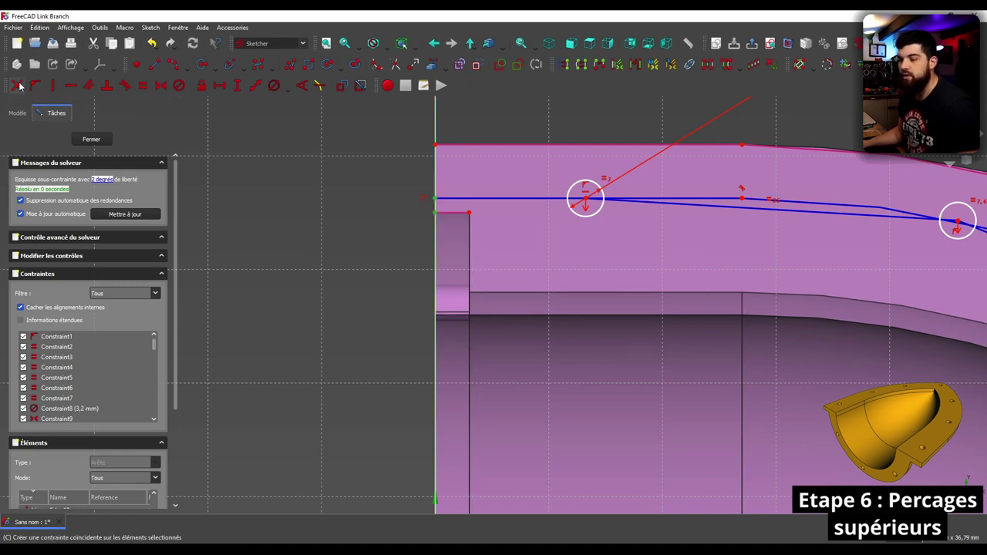
Make the polyline's left end coincident with the shell edge point, test the vertex, select the first hole centre.
{"action": "left_click", "coordinate": [20, 87]}
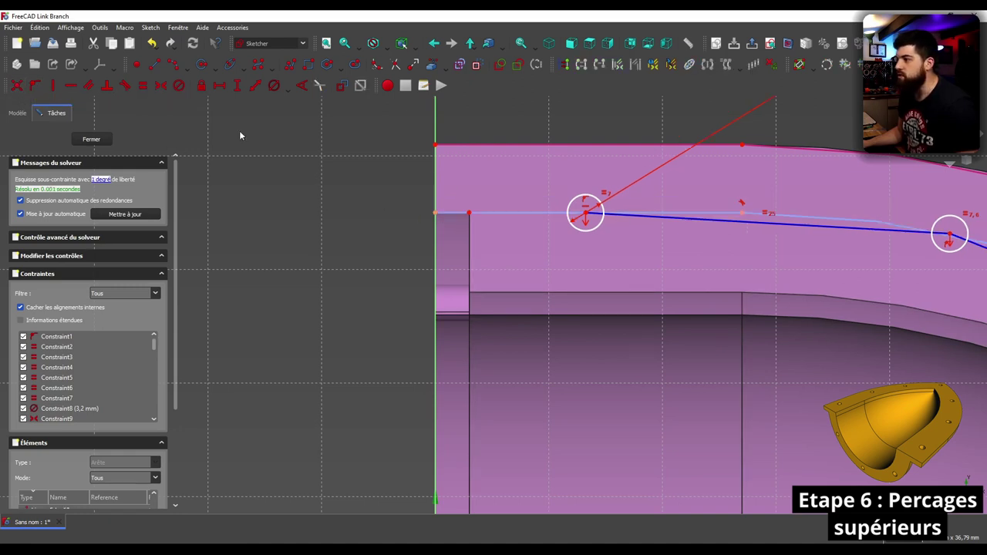
{"action": "scroll", "coordinate": [392, 180], "scroll_direction": "down", "scroll_amount": 3}
{"action": "scroll", "coordinate": [401, 183], "scroll_direction": "down", "scroll_amount": 2}
{"action": "left_click_drag", "start_coordinate": [459, 199], "coordinate": [449, 203]}
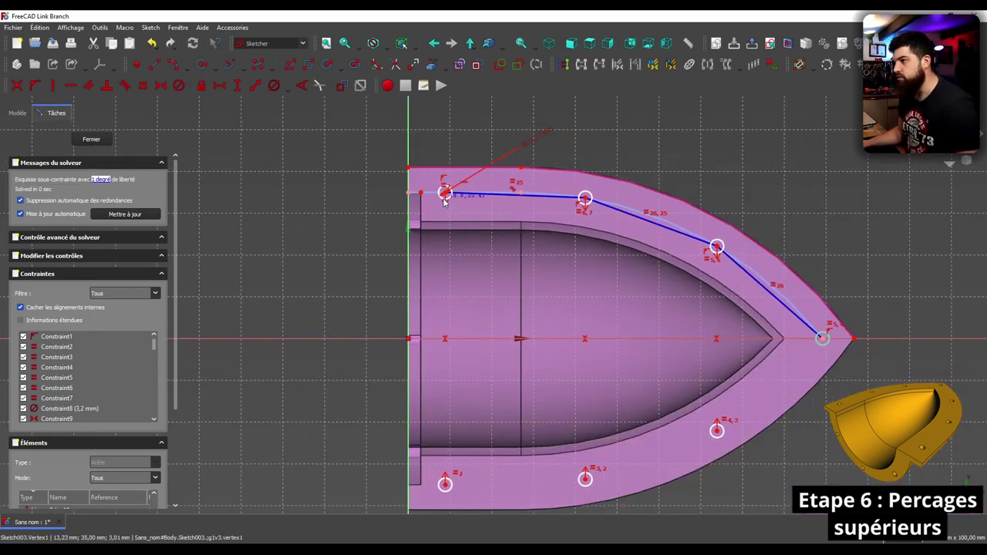
{"action": "mouse_move", "coordinate": [450, 203]}
{"action": "left_mouse_down"}
{"action": "mouse_move", "coordinate": [463, 200]}
{"action": "mouse_move", "coordinate": [456, 194]}
{"action": "left_mouse_up"}
{"action": "scroll", "coordinate": [425, 164], "scroll_direction": "up", "scroll_amount": 3}
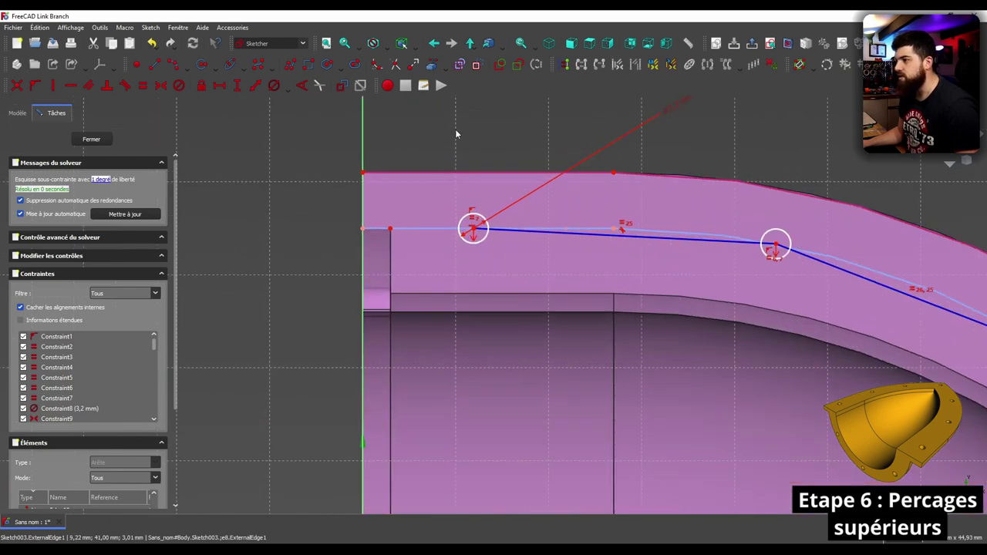
{"action": "left_click", "coordinate": [474, 230]}
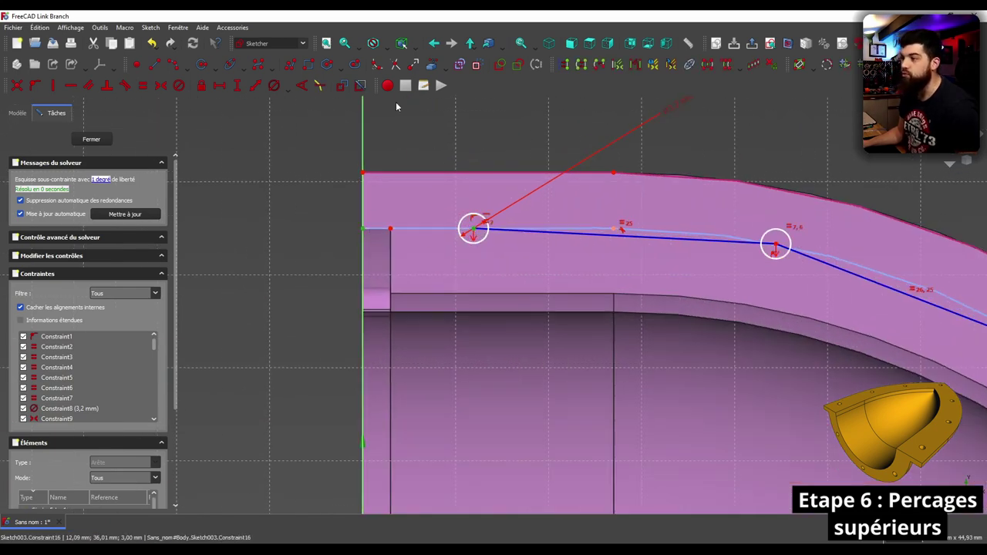
Set a 10 mm horizontal distance from the vertical axis to the first hole centre.
{"action": "left_click", "coordinate": [257, 87]}
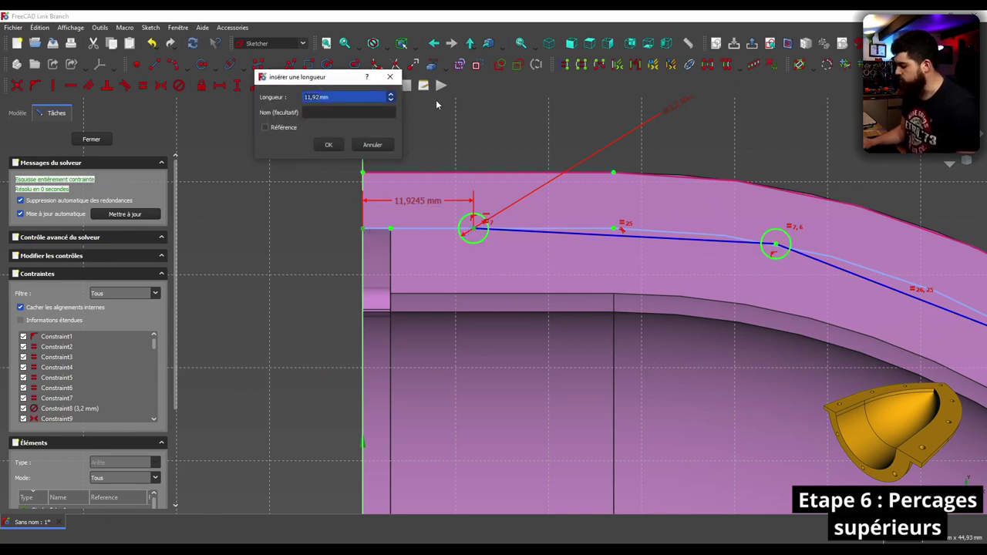
{"action": "type", "text": "10"}
{"action": "key", "text": "Return"}
{"action": "scroll", "coordinate": [446, 139], "scroll_direction": "down", "scroll_amount": 2}
{"action": "scroll", "coordinate": [446, 139], "scroll_direction": "down", "scroll_amount": 1}
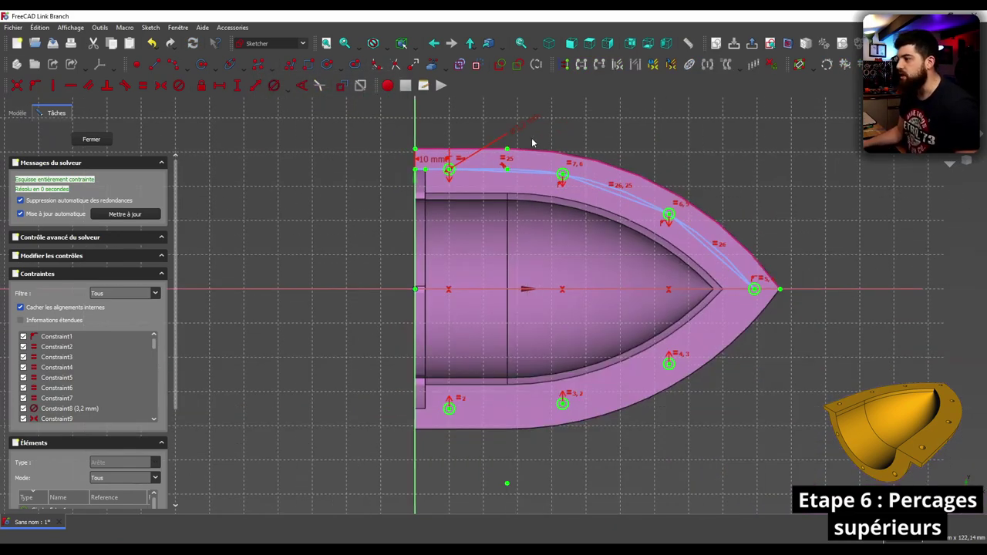
{"action": "scroll", "coordinate": [494, 131], "scroll_direction": "down", "scroll_amount": 1}
{"action": "scroll", "coordinate": [442, 171], "scroll_direction": "up", "scroll_amount": 1}
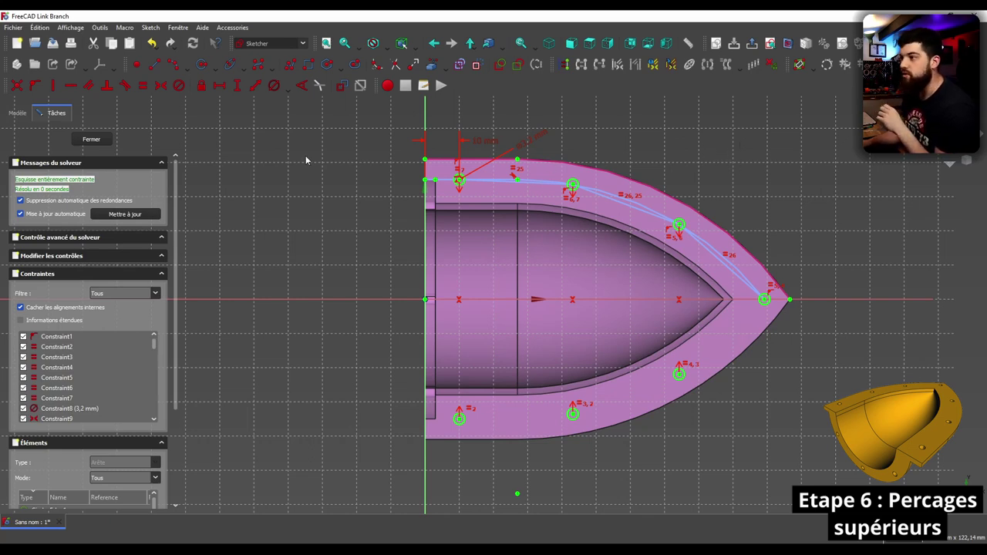
Create Pocket001 from the hole sketch with type À travers tout, cutting through the flange.
{"action": "left_click", "coordinate": [96, 142]}
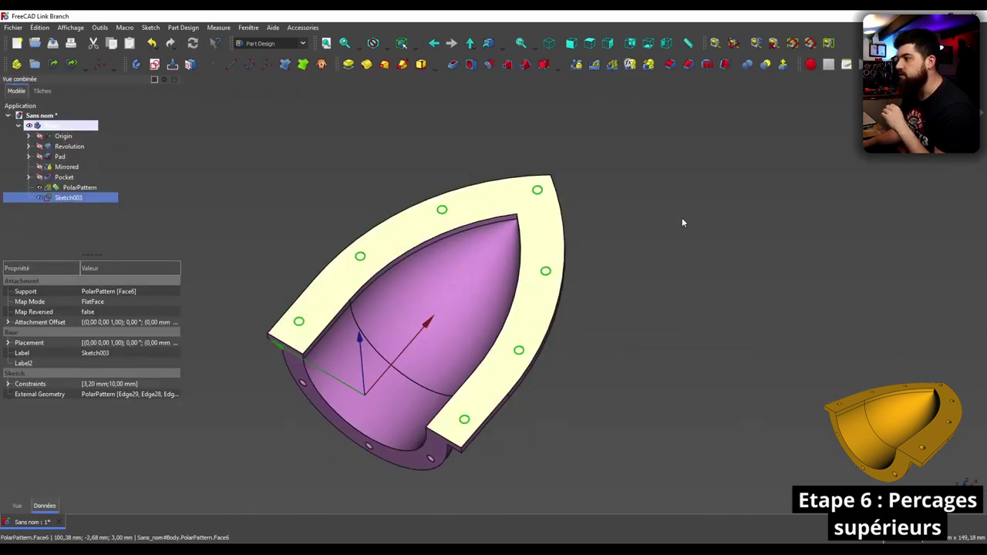
{"action": "left_click", "coordinate": [454, 65]}
{"action": "middle_click_drag", "start_coordinate": [599, 445], "coordinate": [200, 289]}
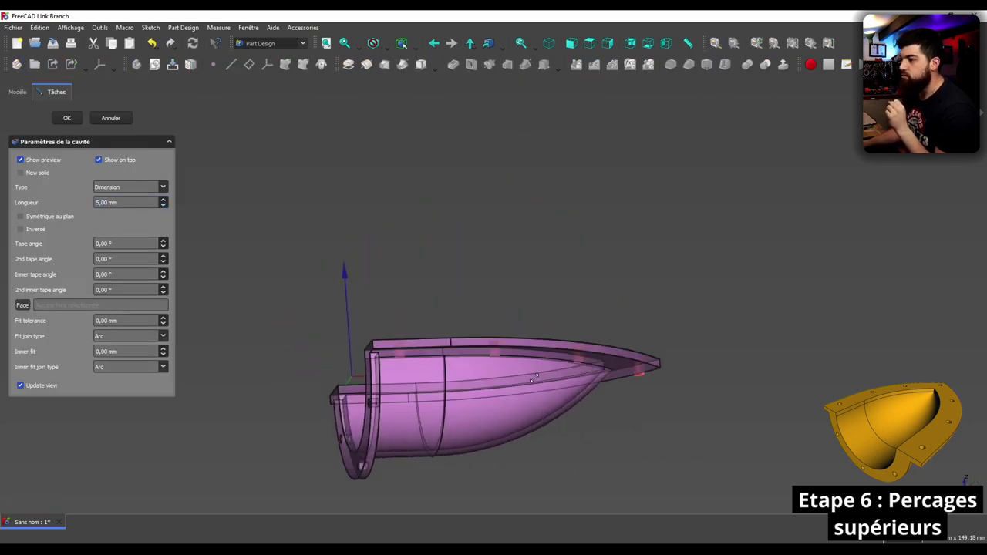
{"action": "left_click", "coordinate": [146, 188]}
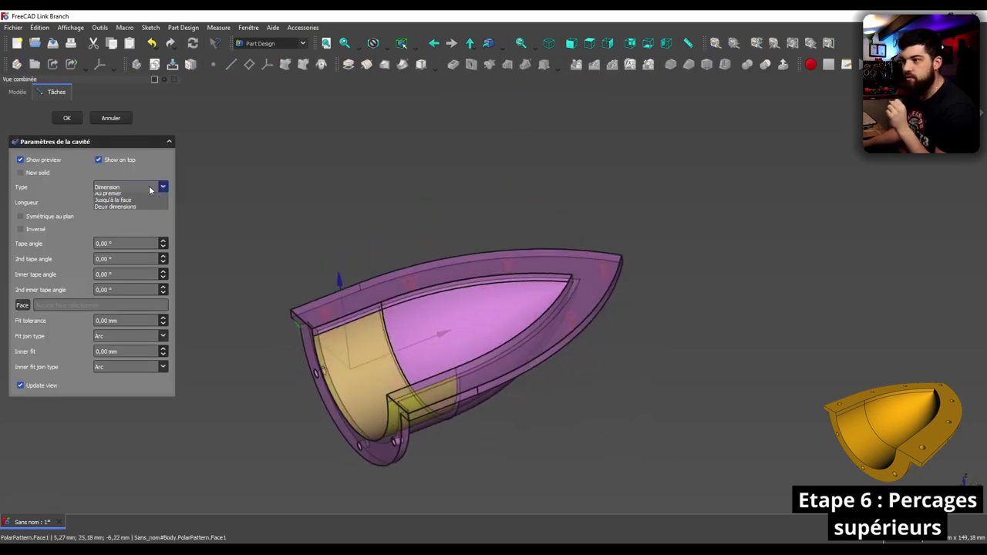
{"action": "left_click", "coordinate": [124, 197]}
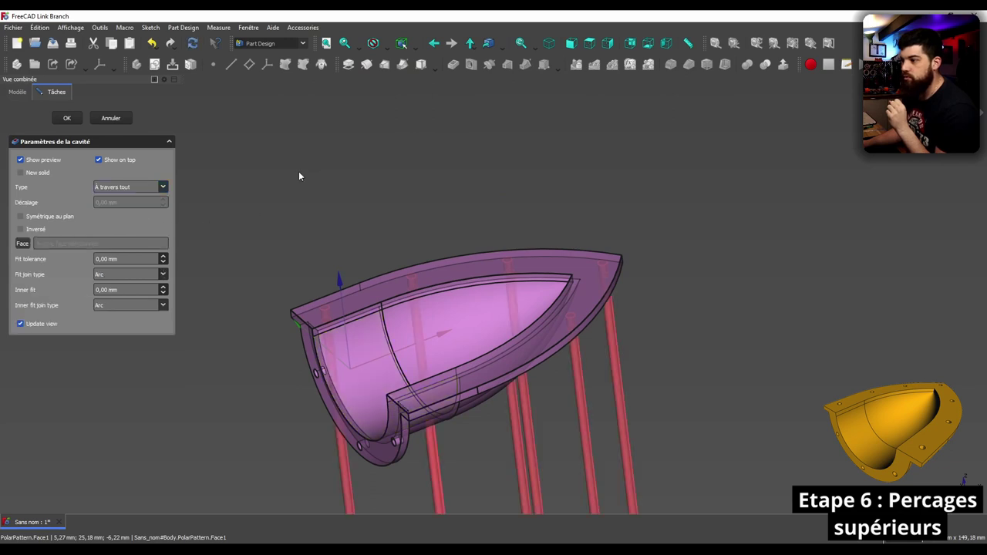
{"action": "left_click", "coordinate": [69, 119]}
{"action": "mouse_move", "coordinate": [324, 207]}
{"action": "middle_mouse_down"}
{"action": "mouse_move", "coordinate": [281, 282]}
{"action": "mouse_move", "coordinate": [604, 319]}
{"action": "mouse_move", "coordinate": [474, 264]}
{"action": "mouse_move", "coordinate": [385, 273]}
{"action": "mouse_move", "coordinate": [404, 263]}
{"action": "mouse_move", "coordinate": [597, 334]}
{"action": "mouse_move", "coordinate": [646, 393]}
{"action": "mouse_move", "coordinate": [640, 331]}
{"action": "mouse_move", "coordinate": [463, 270]}
{"action": "mouse_move", "coordinate": [181, 379]}
{"action": "mouse_move", "coordinate": [425, 372]}
{"action": "mouse_move", "coordinate": [654, 381]}
{"action": "mouse_move", "coordinate": [690, 393]}
{"action": "mouse_move", "coordinate": [475, 407]}
{"action": "mouse_move", "coordinate": [240, 367]}
{"action": "middle_mouse_up"}
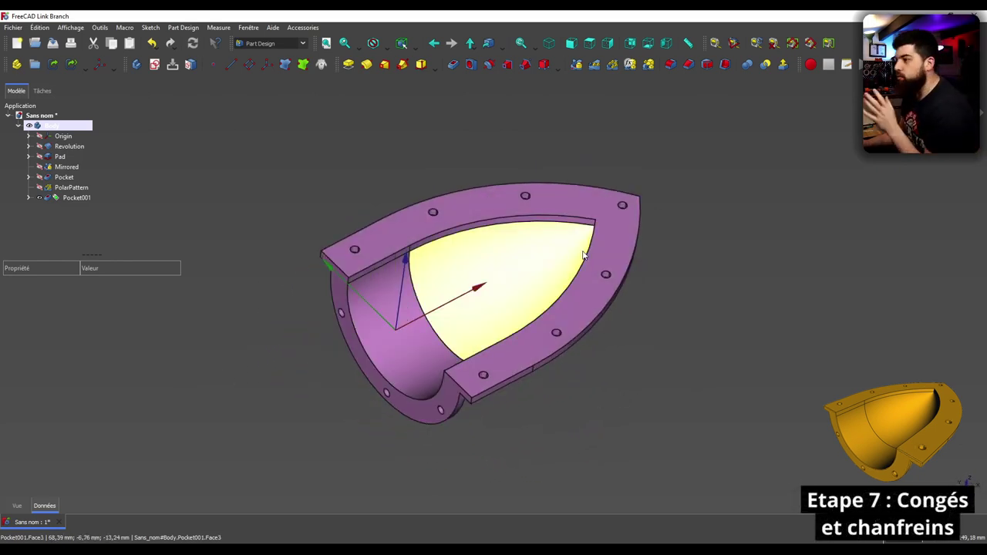
Select the flange's pointed tip corner edge (Edge66) and start a Fillet on it.
{"action": "mouse_move", "coordinate": [637, 338]}
{"action": "middle_mouse_down"}
{"action": "mouse_move", "coordinate": [604, 284]}
{"action": "mouse_move", "coordinate": [738, 375]}
{"action": "mouse_move", "coordinate": [658, 425]}
{"action": "middle_mouse_up"}
{"action": "mouse_move", "coordinate": [722, 409]}
{"action": "middle_mouse_down"}
{"action": "mouse_move", "coordinate": [489, 481]}
{"action": "mouse_move", "coordinate": [566, 378]}
{"action": "middle_mouse_up"}
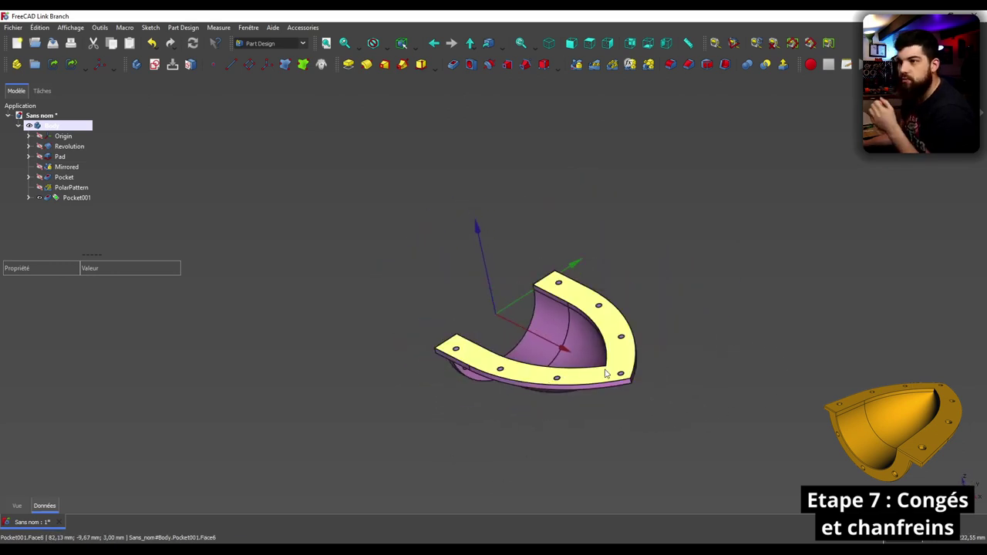
{"action": "scroll", "coordinate": [642, 405], "scroll_direction": "up", "scroll_amount": 2}
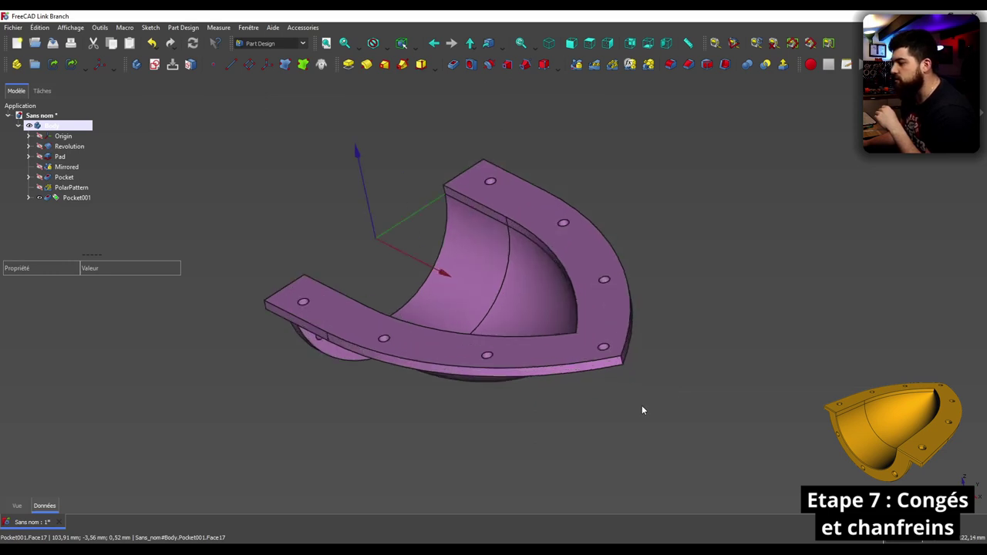
{"action": "scroll", "coordinate": [642, 405], "scroll_direction": "up", "scroll_amount": 2}
{"action": "scroll", "coordinate": [618, 361], "scroll_direction": "up", "scroll_amount": 3}
{"action": "left_click", "coordinate": [617, 341]}
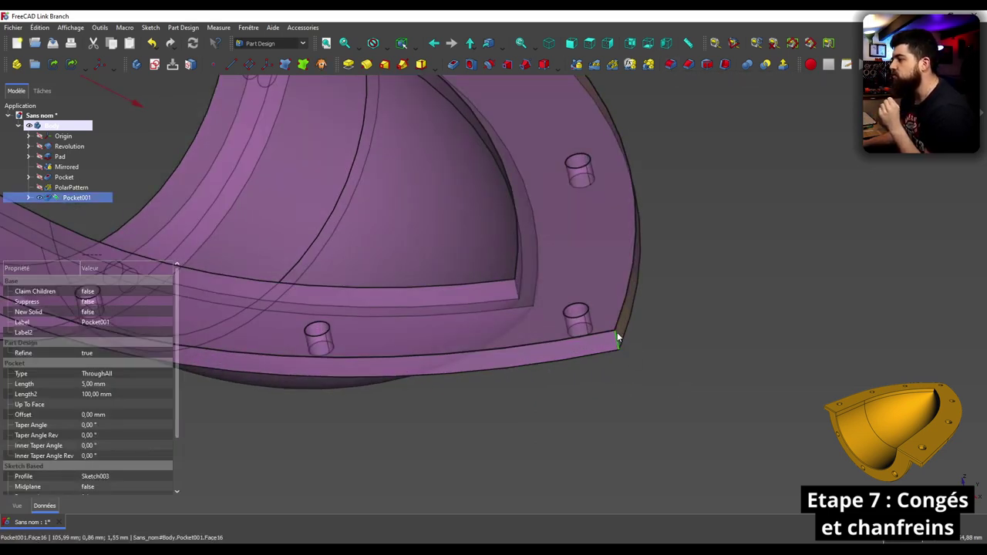
{"action": "left_click", "coordinate": [670, 67]}
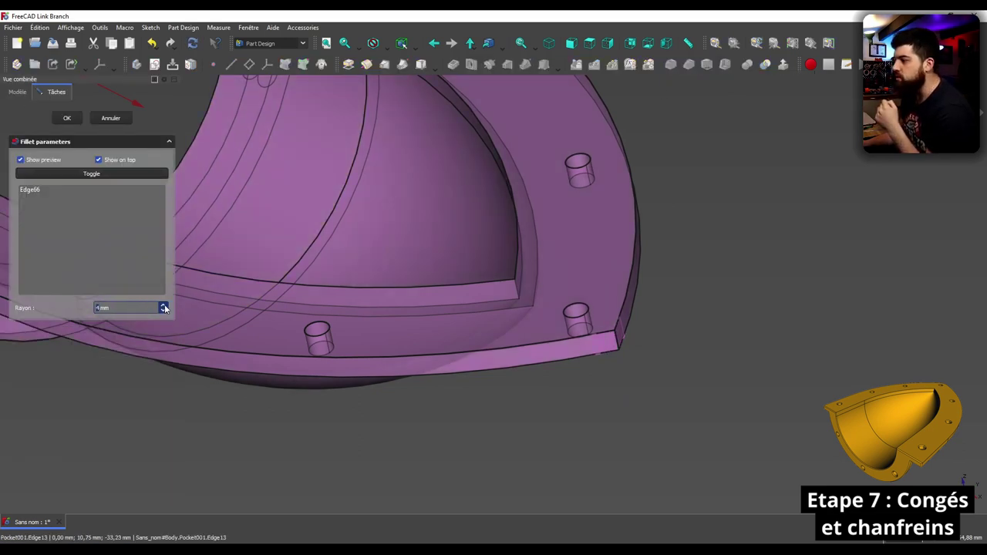
Review the preview from several angles and accept the 6 mm fillet on the tip corner.
{"action": "key", "text": "2"}
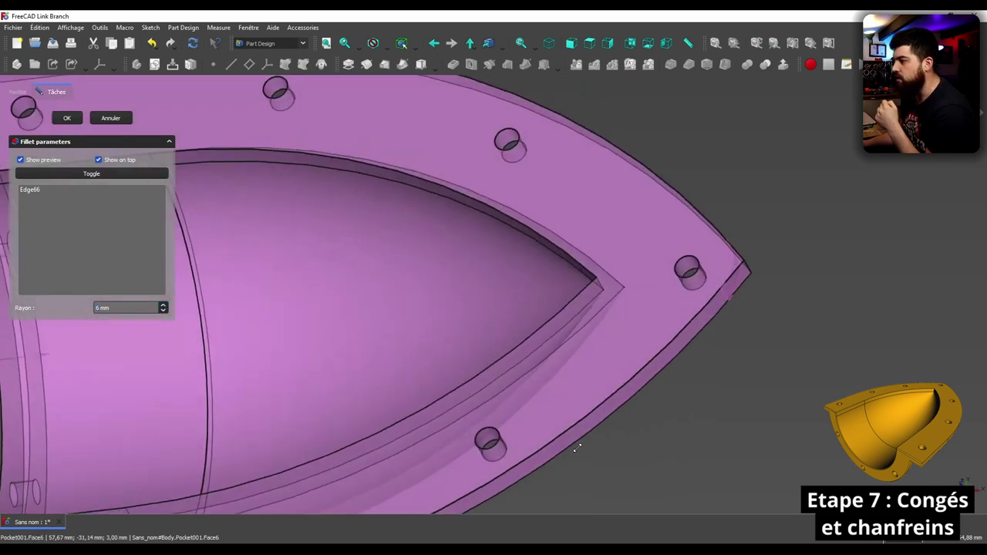
{"action": "scroll", "coordinate": [678, 425], "scroll_direction": "up", "scroll_amount": 3}
{"action": "scroll", "coordinate": [710, 265], "scroll_direction": "up", "scroll_amount": 3}
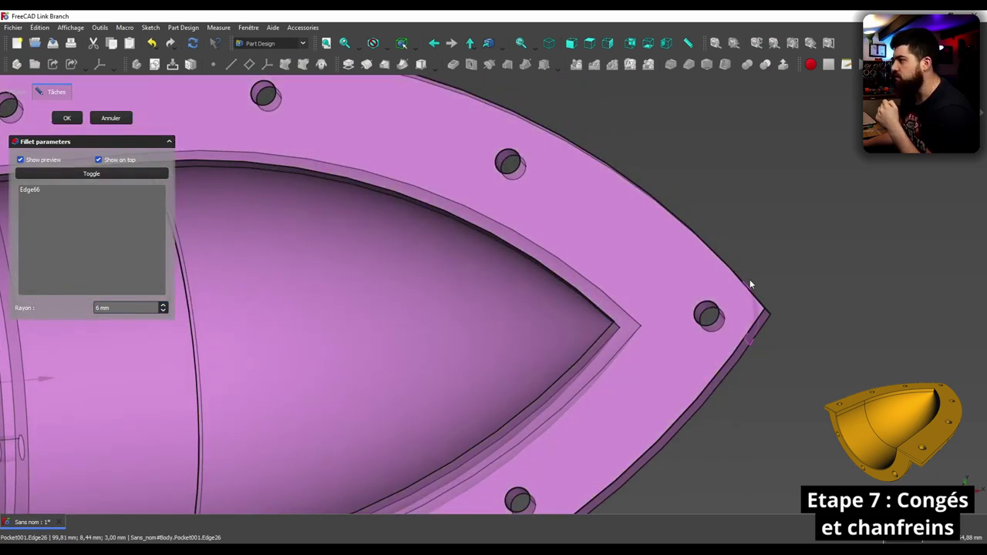
{"action": "middle_click_drag", "start_coordinate": [695, 410], "coordinate": [705, 396]}
{"action": "scroll", "coordinate": [705, 396], "scroll_direction": "down", "scroll_amount": 3}
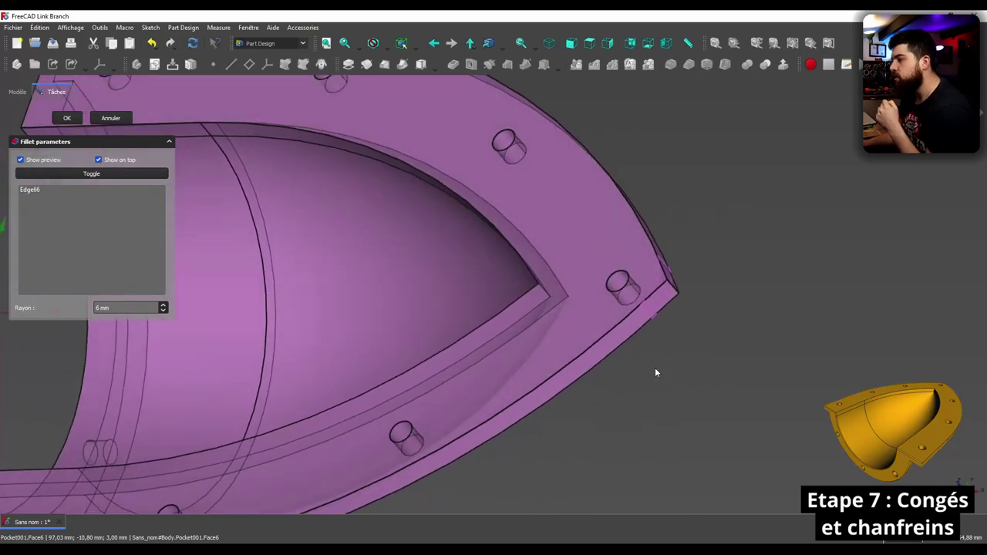
{"action": "mouse_move", "coordinate": [678, 291]}
{"action": "middle_mouse_down"}
{"action": "mouse_move", "coordinate": [683, 276]}
{"action": "mouse_move", "coordinate": [730, 319]}
{"action": "mouse_move", "coordinate": [706, 332]}
{"action": "middle_mouse_up"}
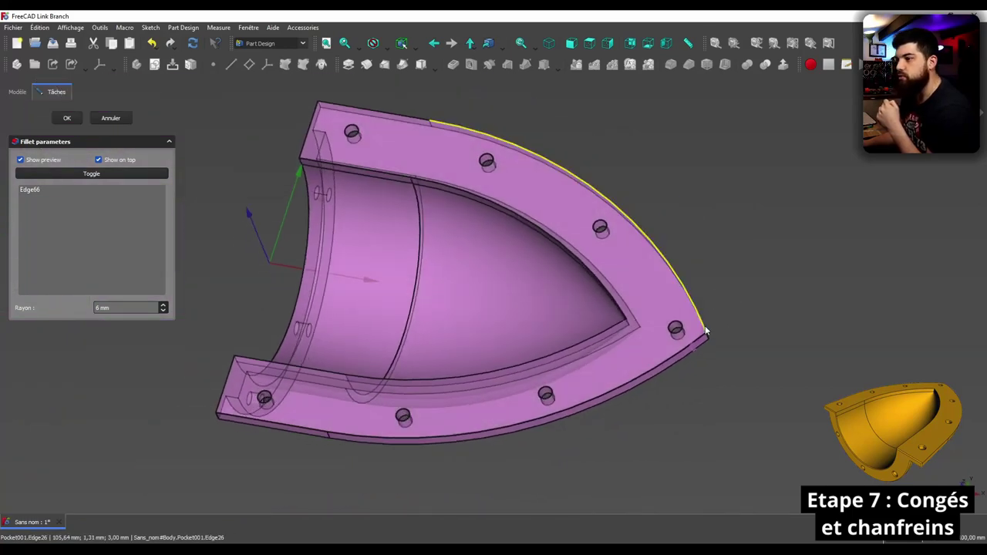
{"action": "left_click", "coordinate": [67, 119]}
{"action": "mouse_move", "coordinate": [645, 394]}
{"action": "middle_mouse_down"}
{"action": "mouse_move", "coordinate": [703, 425]}
{"action": "mouse_move", "coordinate": [810, 395]}
{"action": "mouse_move", "coordinate": [733, 392]}
{"action": "mouse_move", "coordinate": [440, 254]}
{"action": "middle_mouse_up"}
{"action": "scroll", "coordinate": [441, 254], "scroll_direction": "down", "scroll_amount": 3}
{"action": "scroll", "coordinate": [551, 183], "scroll_direction": "down", "scroll_amount": 2}
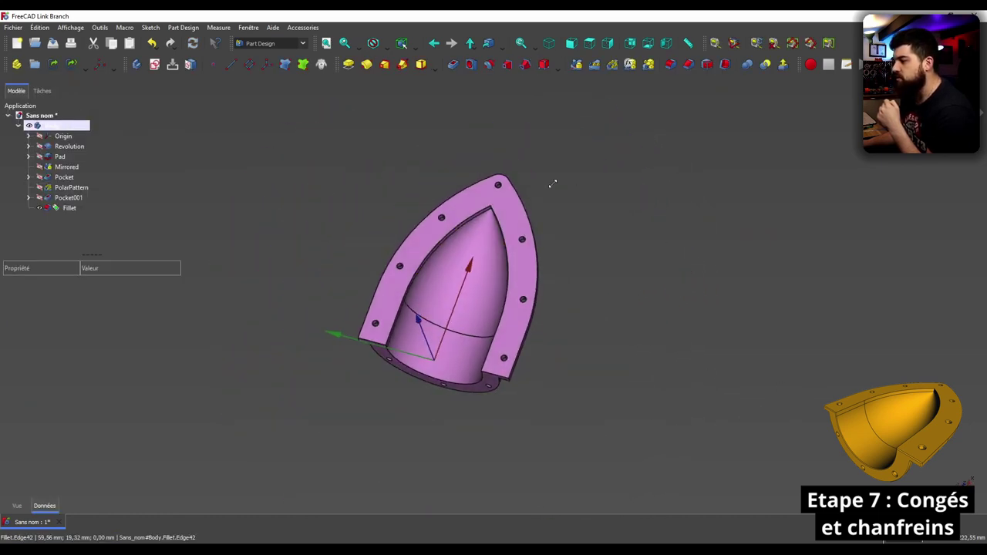
Orbit to the underside and select the flange's flat bottom face (Face6).
{"action": "middle_click_drag", "start_coordinate": [552, 183], "coordinate": [496, 383]}
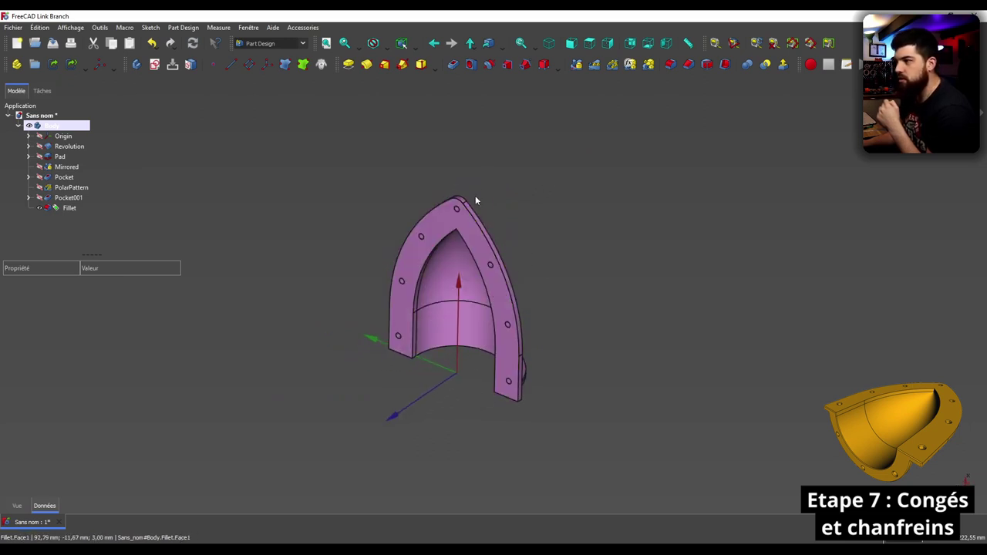
{"action": "mouse_move", "coordinate": [461, 387]}
{"action": "middle_mouse_down"}
{"action": "mouse_move", "coordinate": [414, 356]}
{"action": "mouse_move", "coordinate": [398, 362]}
{"action": "middle_mouse_up"}
{"action": "scroll", "coordinate": [397, 362], "scroll_direction": "up", "scroll_amount": 2}
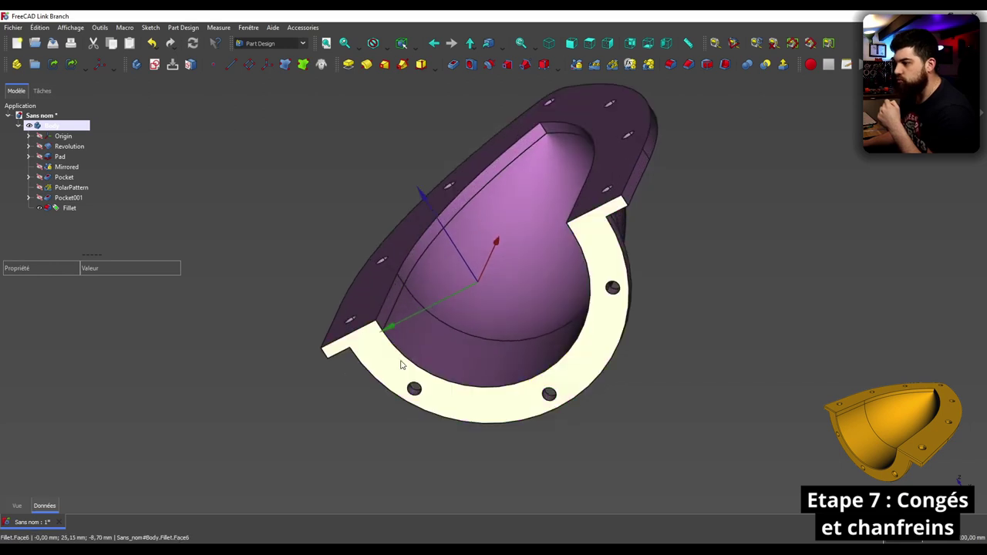
{"action": "scroll", "coordinate": [389, 364], "scroll_direction": "up", "scroll_amount": 2}
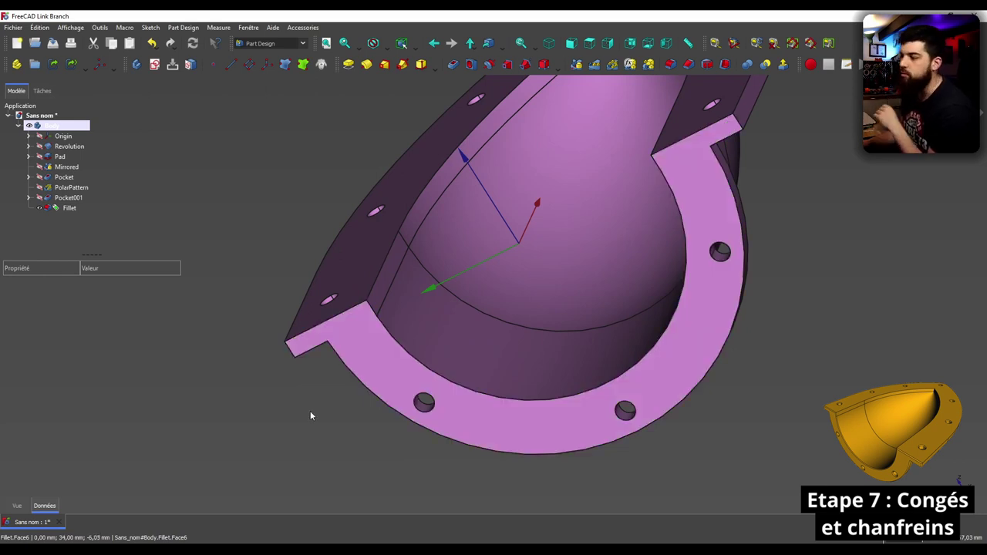
{"action": "left_click", "coordinate": [348, 346]}
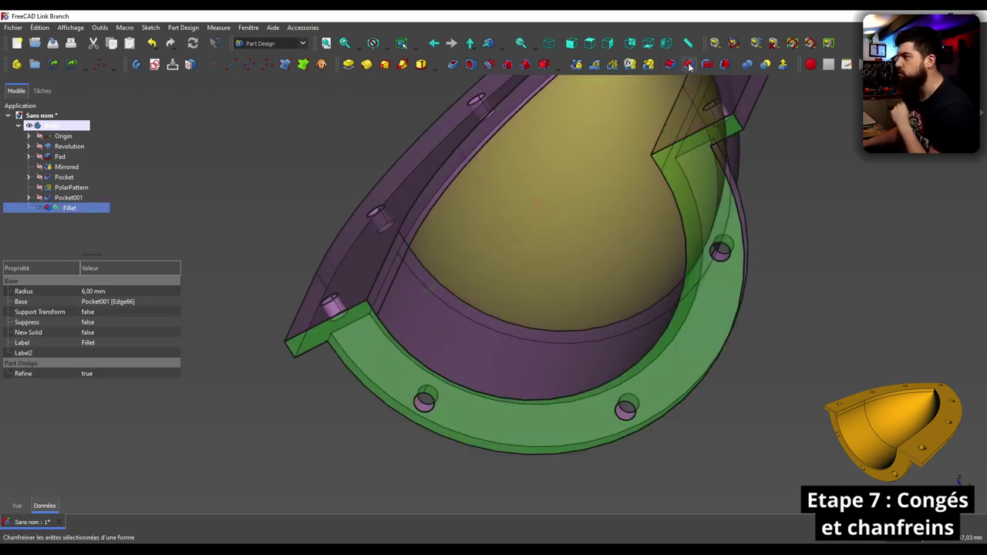
Chamfer the selected face's edges with a 0.4 mm size and confirm it.
{"action": "left_click", "coordinate": [689, 67]}
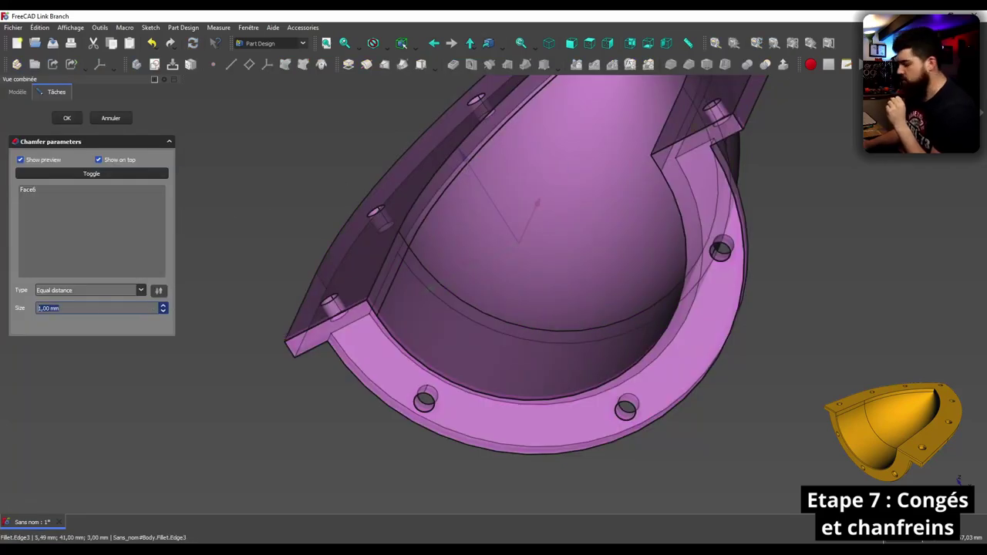
{"action": "type", "text": "0,2"}
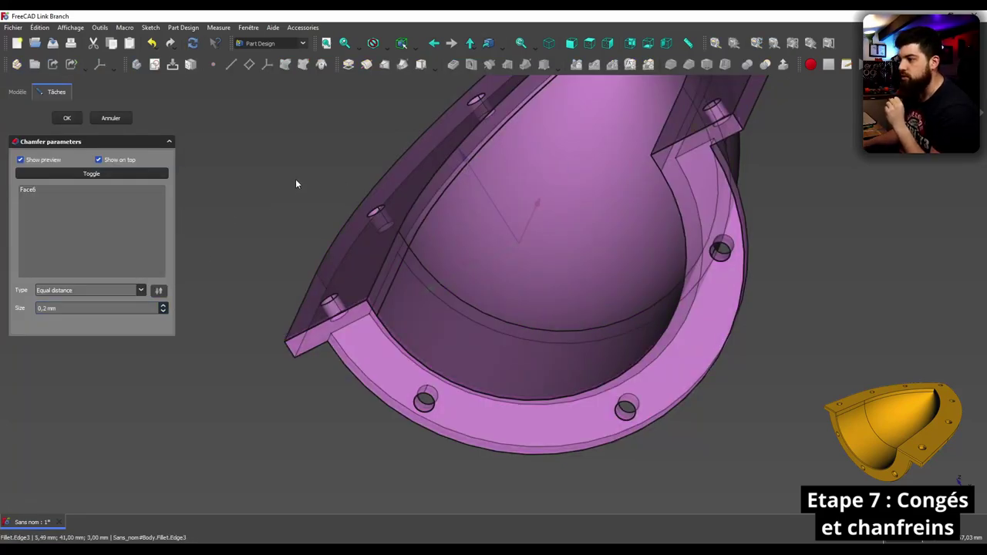
{"action": "middle_click_drag", "start_coordinate": [297, 182], "coordinate": [247, 287]}
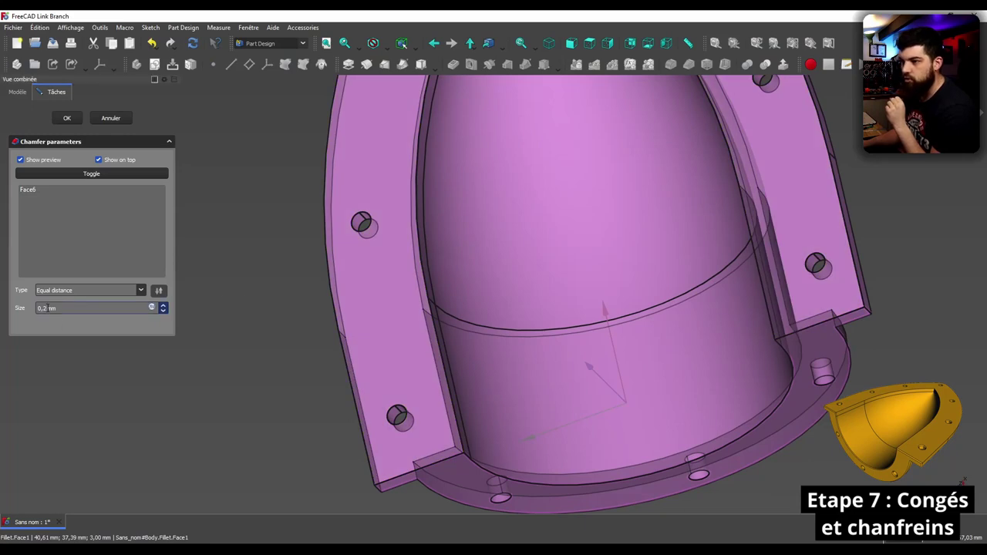
{"action": "type", "text": "4"}
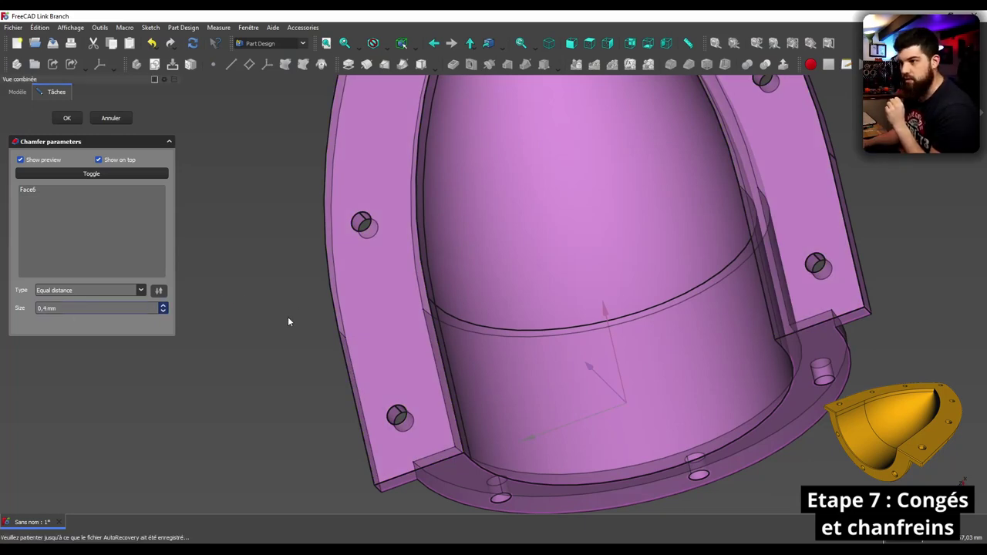
{"action": "scroll", "coordinate": [289, 318], "scroll_direction": "down", "scroll_amount": 5}
{"action": "scroll", "coordinate": [534, 429], "scroll_direction": "up", "scroll_amount": 3}
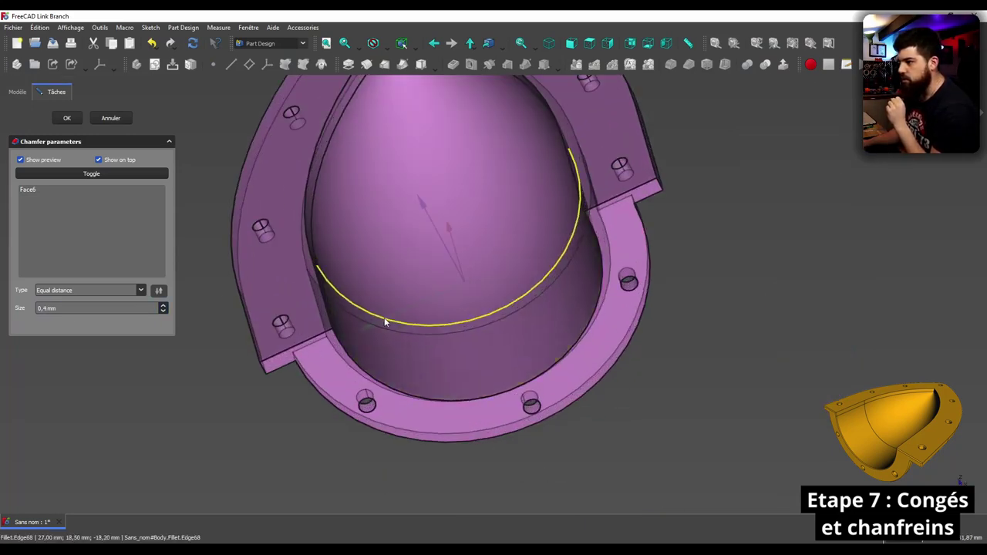
{"action": "left_click", "coordinate": [68, 119]}
{"action": "middle_click_drag", "start_coordinate": [720, 212], "coordinate": [540, 388]}
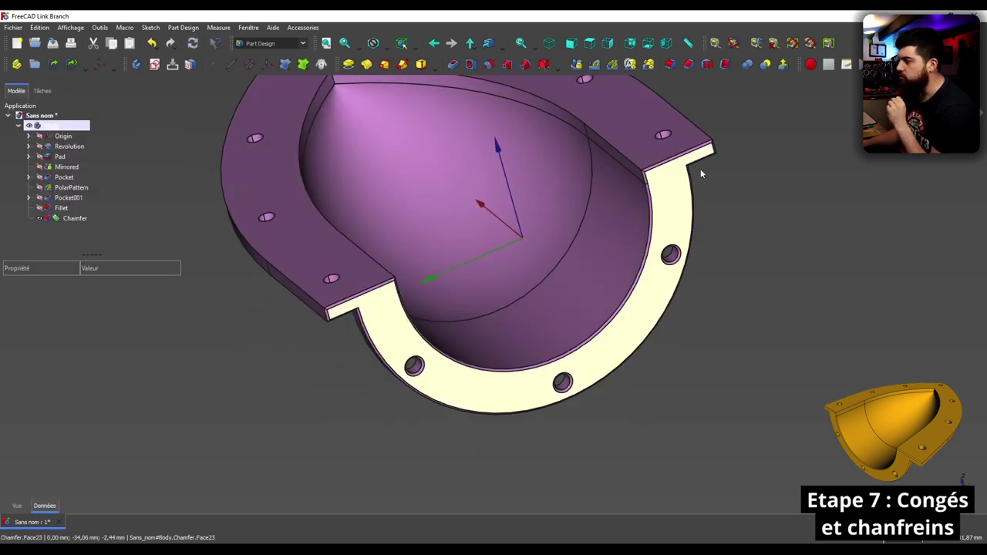
Start a new chamfer and pick the first four bolt hole edges.
{"action": "mouse_move", "coordinate": [700, 169]}
{"action": "middle_mouse_down"}
{"action": "mouse_move", "coordinate": [330, 365]}
{"action": "mouse_move", "coordinate": [445, 360]}
{"action": "mouse_move", "coordinate": [520, 155]}
{"action": "middle_mouse_up"}
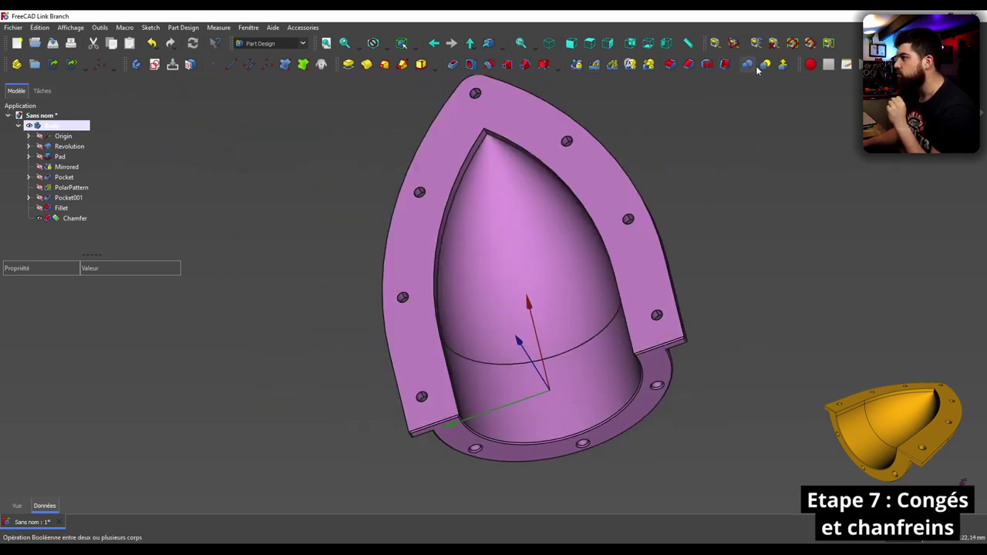
{"action": "left_click", "coordinate": [688, 64]}
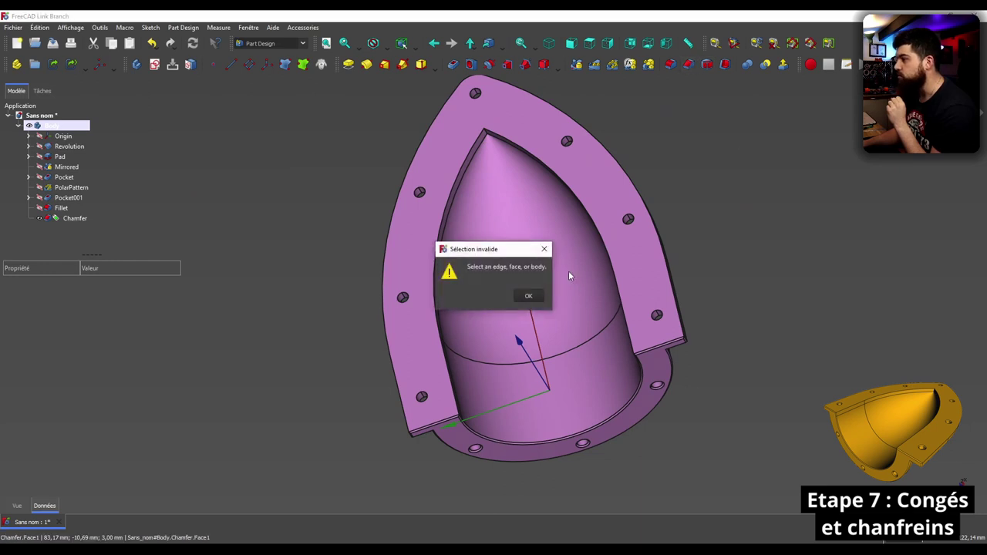
{"action": "left_click", "coordinate": [542, 250]}
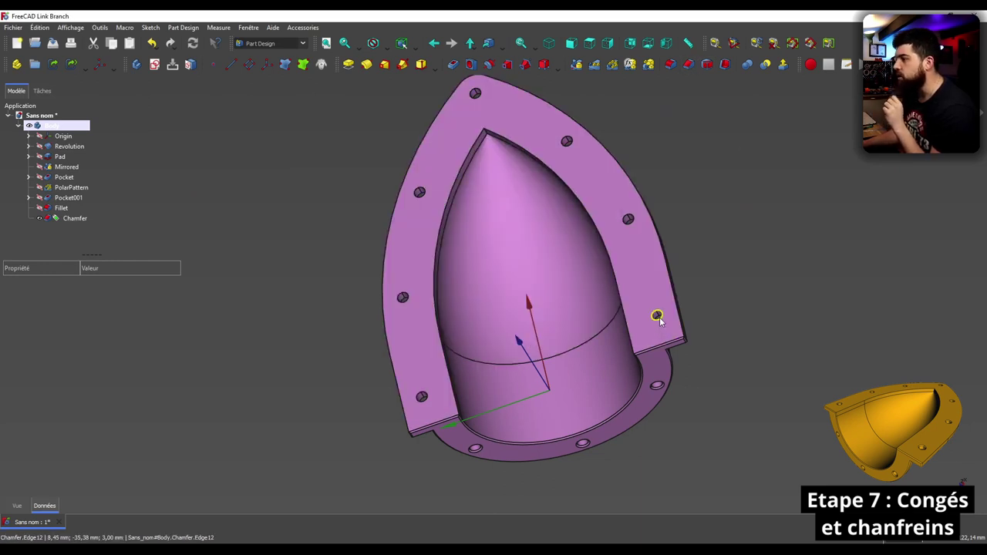
{"action": "left_click", "coordinate": [658, 318]}
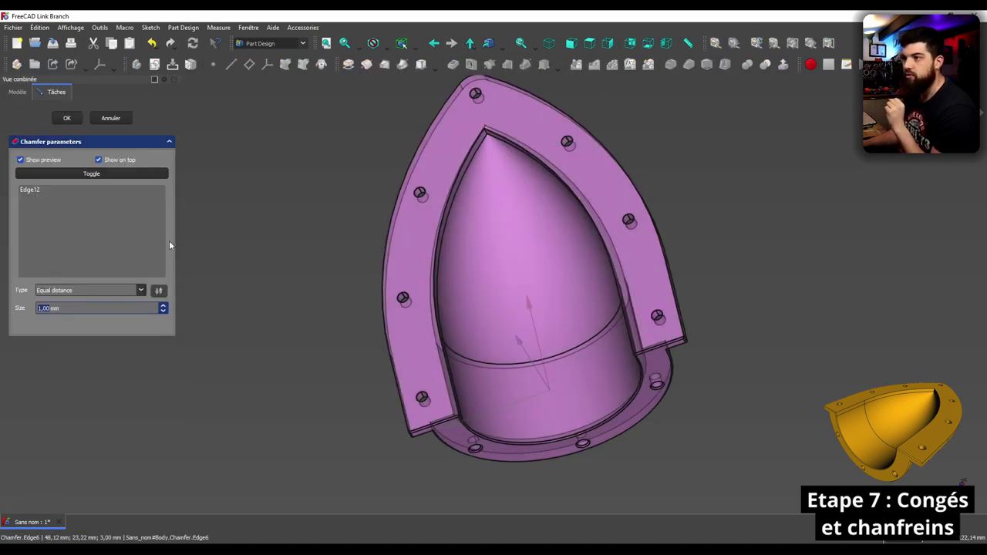
{"action": "scroll", "coordinate": [406, 352], "scroll_direction": "up", "scroll_amount": 2}
{"action": "left_click", "coordinate": [431, 420]}
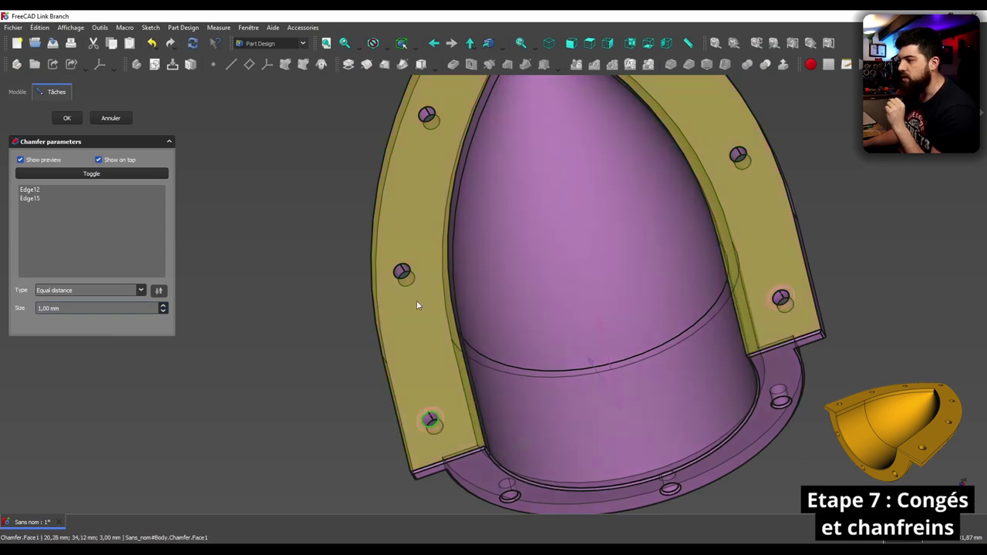
{"action": "left_click", "coordinate": [428, 120]}
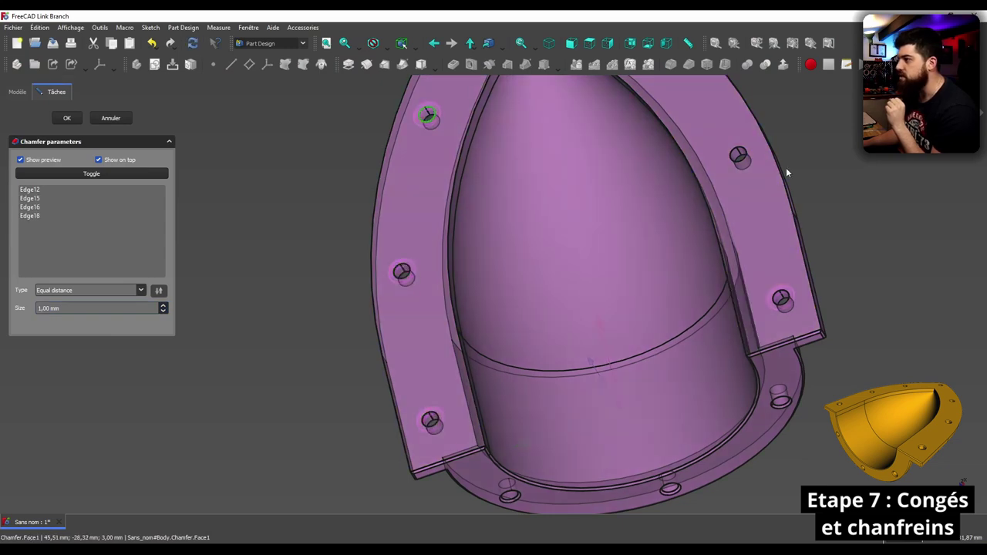
{"action": "left_click", "coordinate": [739, 158]}
Add the two bolt hole edges near the tip to the chamfer.
{"action": "middle_click_drag", "start_coordinate": [732, 155], "coordinate": [666, 303]}
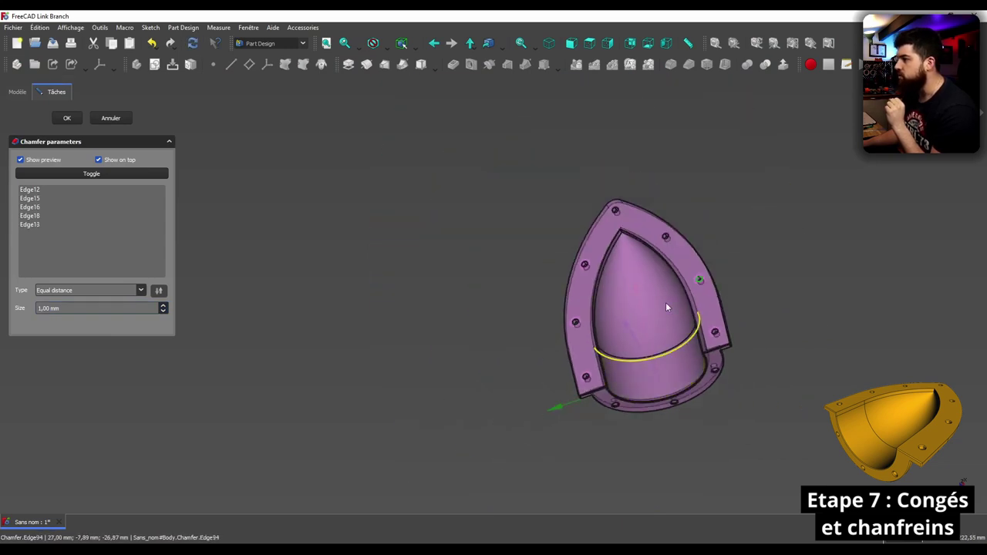
{"action": "scroll", "coordinate": [672, 286], "scroll_direction": "up", "scroll_amount": 4}
{"action": "left_click", "coordinate": [739, 302]}
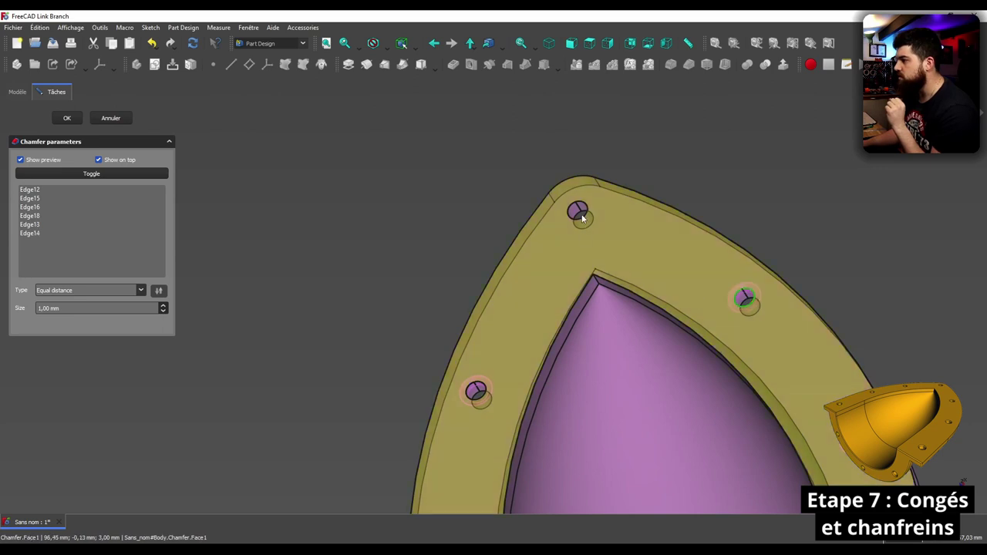
{"action": "left_click", "coordinate": [578, 211]}
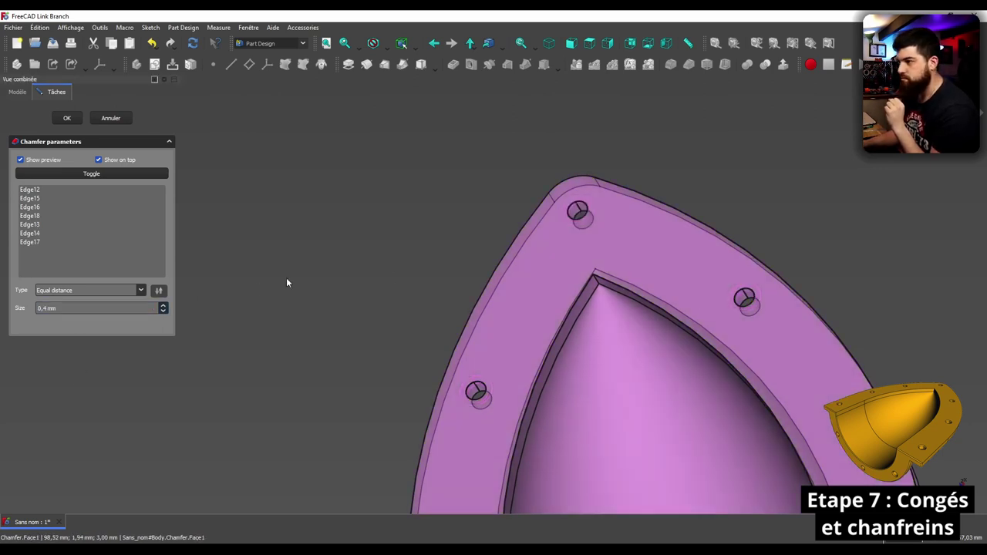
{"action": "scroll", "coordinate": [485, 213], "scroll_direction": "down", "scroll_amount": 5}
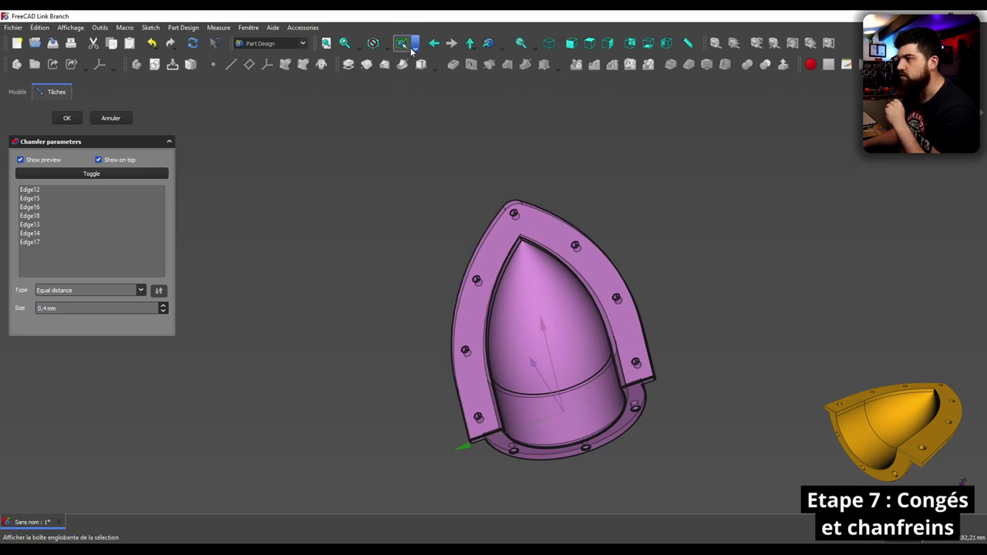
Locate the flange holes in hidden-line view, then add four holes' lower edges in shaded view.
{"action": "left_click", "coordinate": [388, 48]}
{"action": "left_click", "coordinate": [401, 86]}
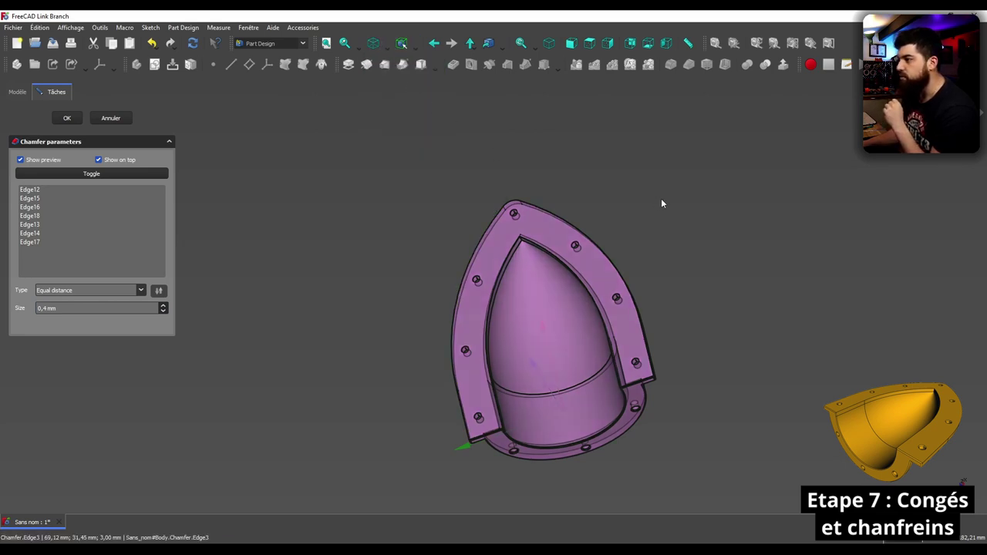
{"action": "mouse_move", "coordinate": [661, 247]}
{"action": "middle_mouse_down"}
{"action": "mouse_move", "coordinate": [684, 220]}
{"action": "mouse_move", "coordinate": [452, 348]}
{"action": "middle_mouse_up"}
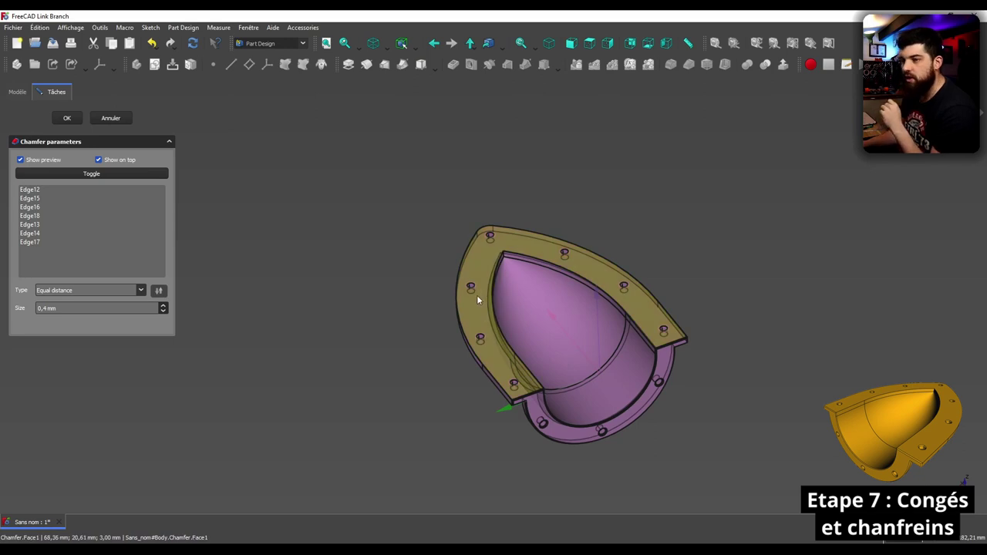
{"action": "scroll", "coordinate": [477, 295], "scroll_direction": "up", "scroll_amount": 2}
{"action": "scroll", "coordinate": [472, 300], "scroll_direction": "up", "scroll_amount": 2}
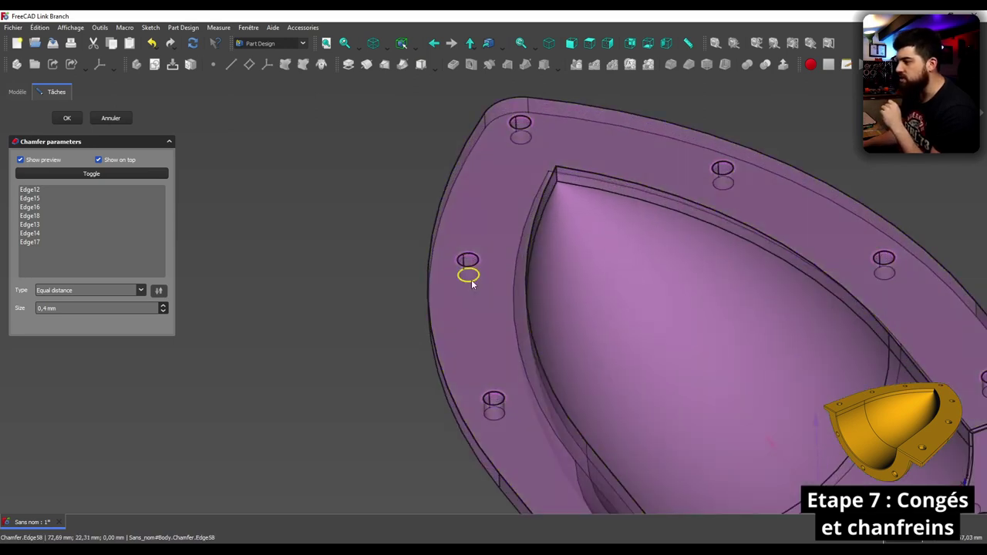
{"action": "left_click", "coordinate": [378, 43]}
{"action": "left_click", "coordinate": [386, 58]}
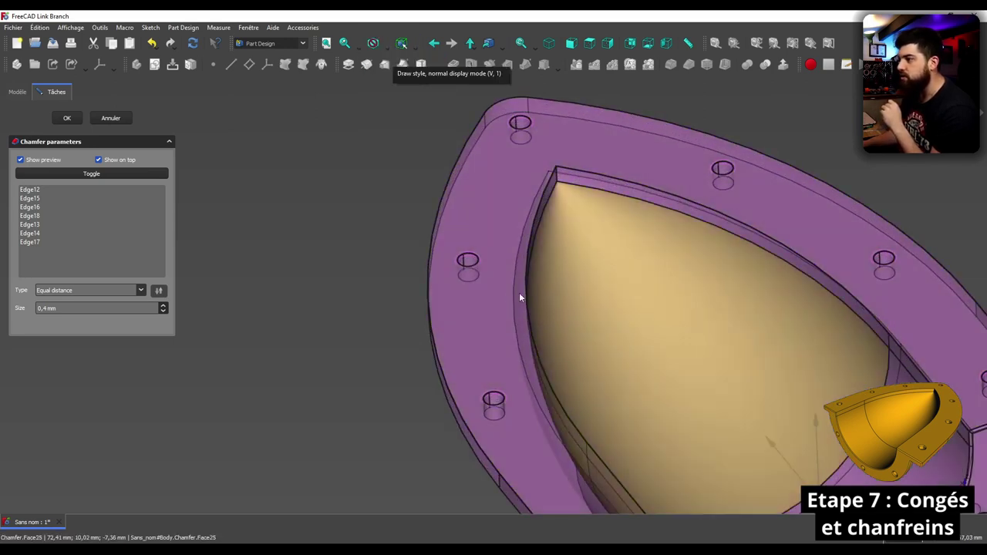
{"action": "left_click", "coordinate": [472, 277]}
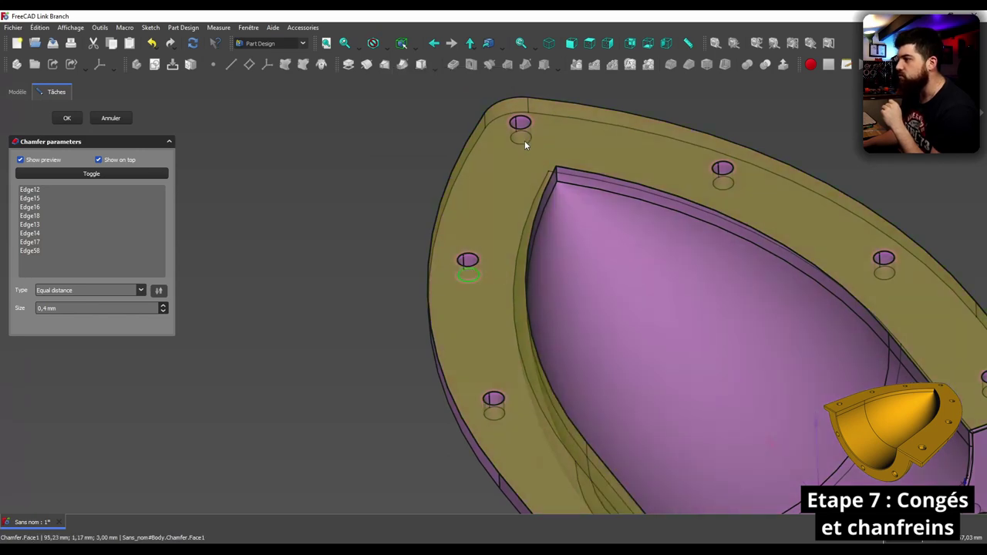
{"action": "left_click", "coordinate": [522, 141]}
{"action": "left_click", "coordinate": [730, 191]}
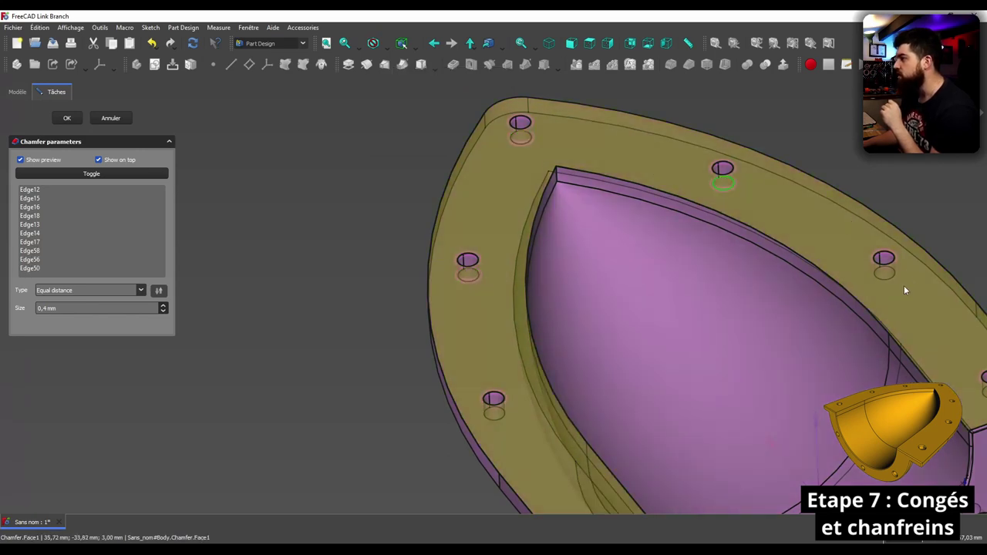
{"action": "left_click", "coordinate": [881, 278]}
Add another flange hole edge and the outer flange edge, checking Edge3 on the model.
{"action": "scroll", "coordinate": [762, 301], "scroll_direction": "down", "scroll_amount": 3}
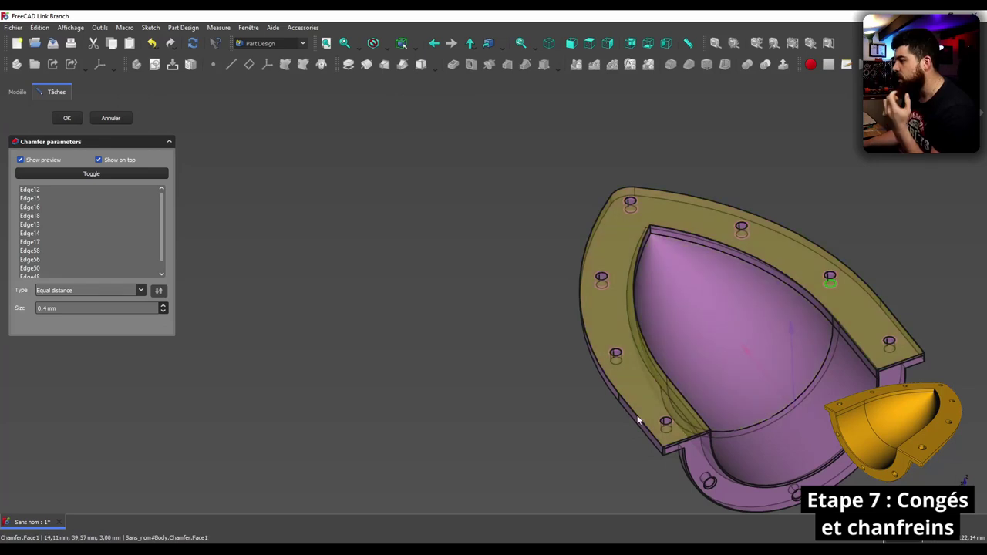
{"action": "scroll", "coordinate": [690, 374], "scroll_direction": "up", "scroll_amount": 3}
{"action": "left_click", "coordinate": [581, 355]}
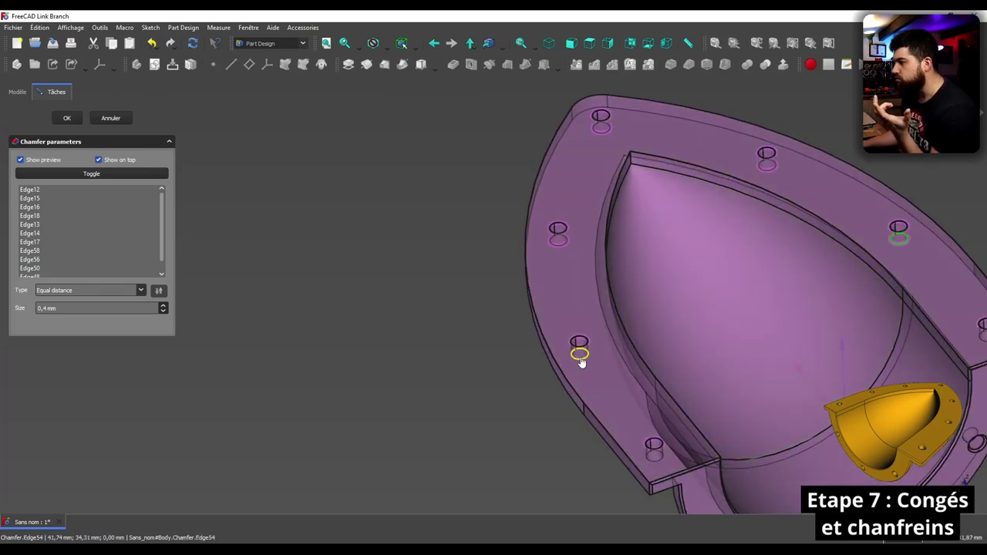
{"action": "left_click", "coordinate": [566, 380]}
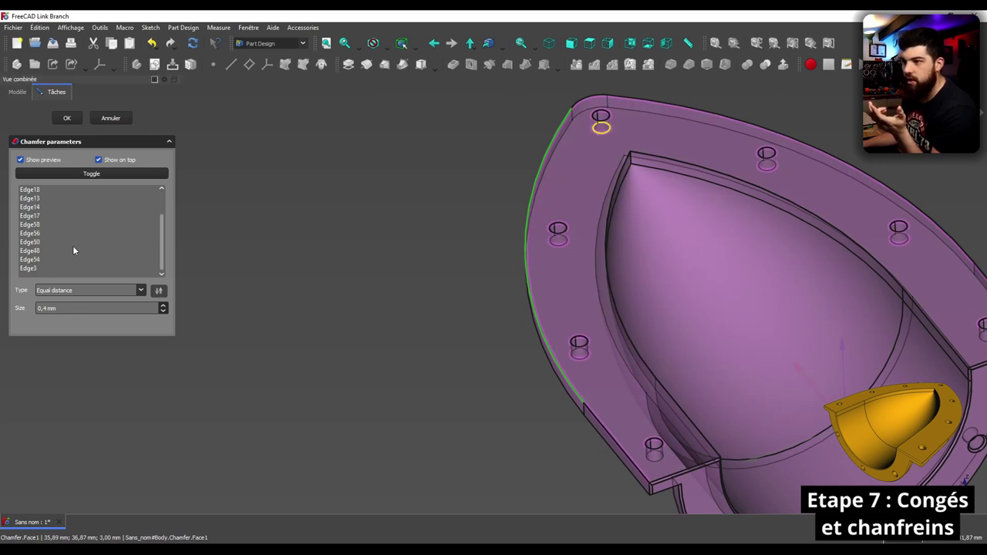
{"action": "left_click", "coordinate": [32, 269]}
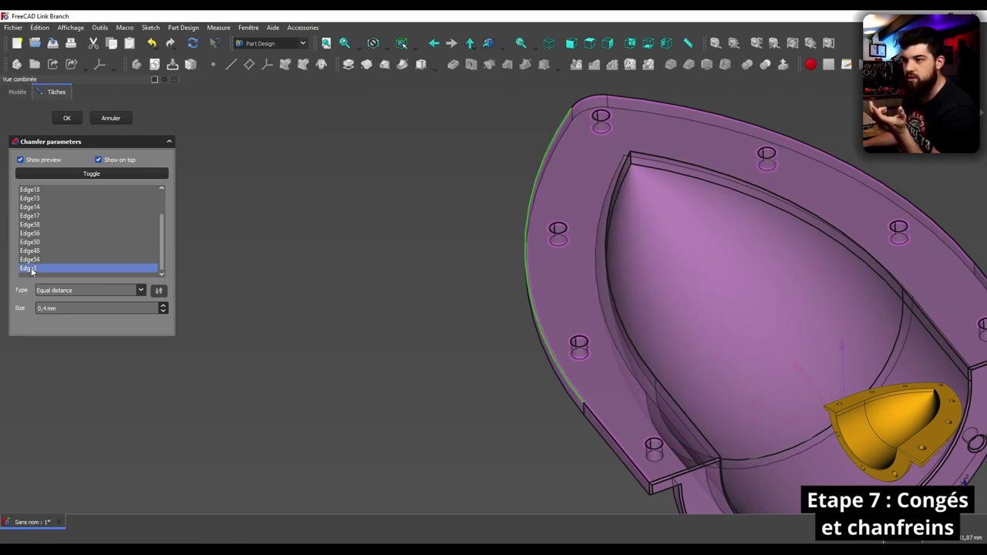
{"action": "scroll", "coordinate": [31, 272], "scroll_direction": "up", "scroll_amount": 1}
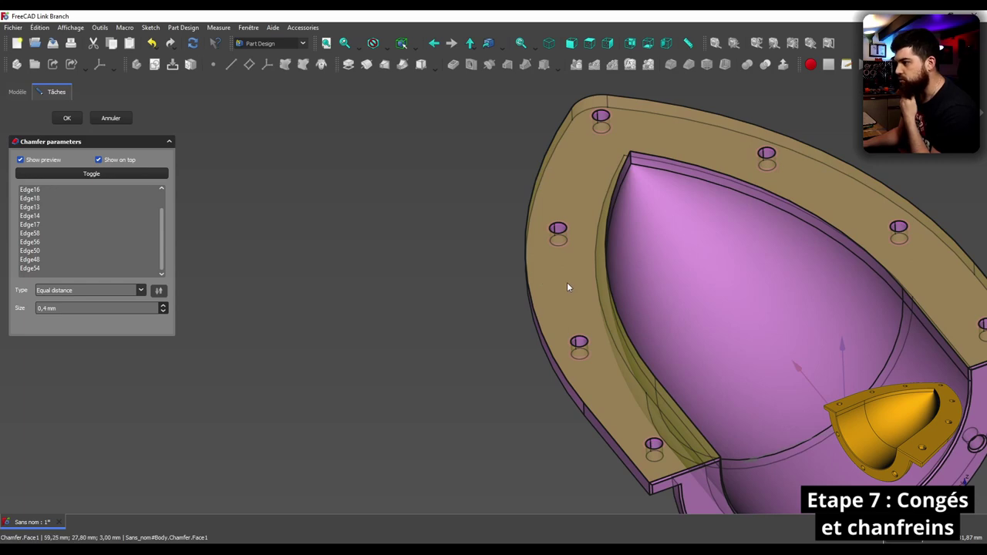
{"action": "middle_click_drag", "start_coordinate": [567, 282], "coordinate": [823, 384]}
{"action": "middle_click_drag", "start_coordinate": [596, 474], "coordinate": [508, 167]}
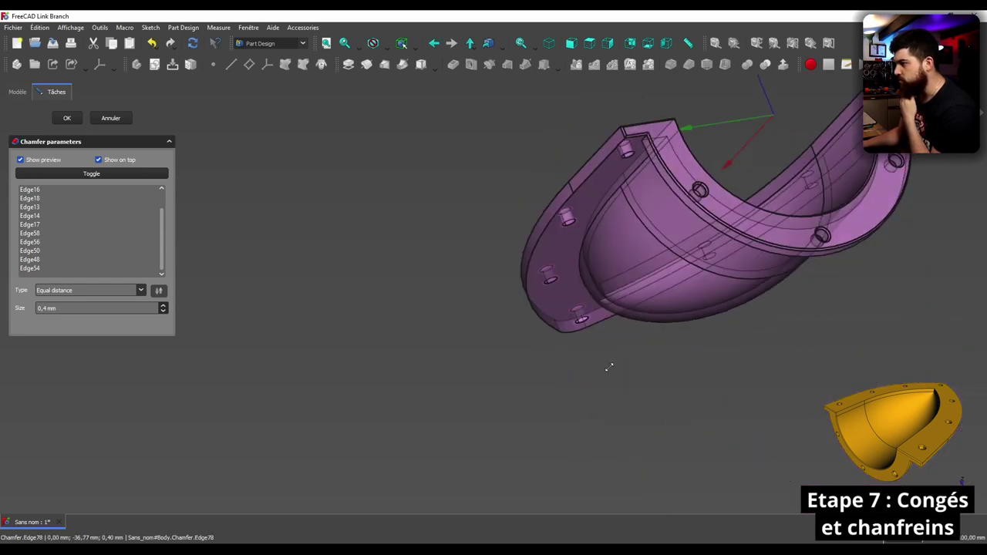
{"action": "scroll", "coordinate": [507, 167], "scroll_direction": "up", "scroll_amount": 3}
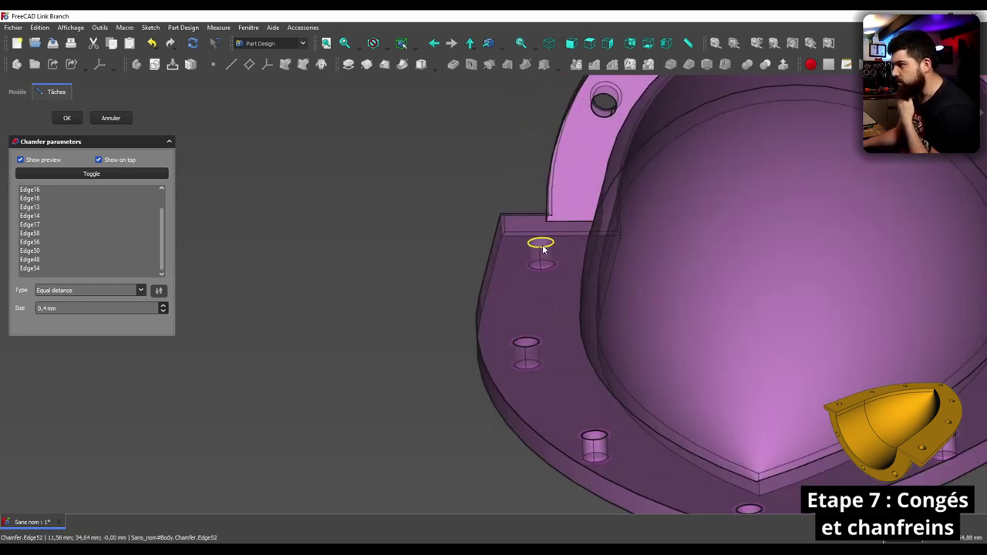
Add the remaining flange hole edges, including the right one, to the chamfer.
{"action": "left_click", "coordinate": [542, 243]}
{"action": "scroll", "coordinate": [494, 232], "scroll_direction": "down", "scroll_amount": 3}
{"action": "middle_click_drag", "start_coordinate": [494, 231], "coordinate": [775, 240]}
{"action": "scroll", "coordinate": [775, 240], "scroll_direction": "up", "scroll_amount": 4}
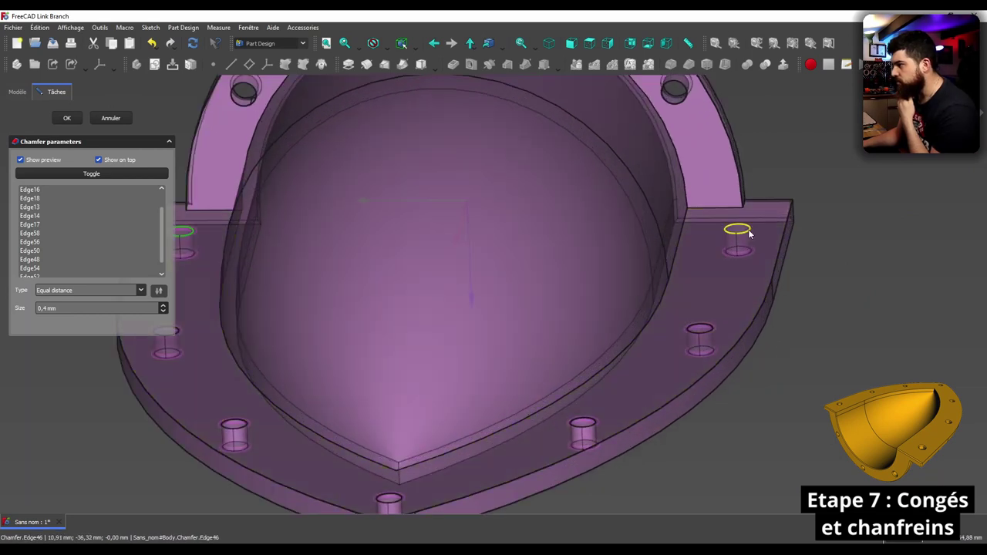
{"action": "left_click", "coordinate": [738, 229]}
Add the arch hole edges (top and left) and apply the 0.4 mm chamfer.
{"action": "left_click", "coordinate": [671, 103]}
{"action": "scroll", "coordinate": [670, 103], "scroll_direction": "down", "scroll_amount": 3}
{"action": "middle_click_drag", "start_coordinate": [730, 251], "coordinate": [671, 126]}
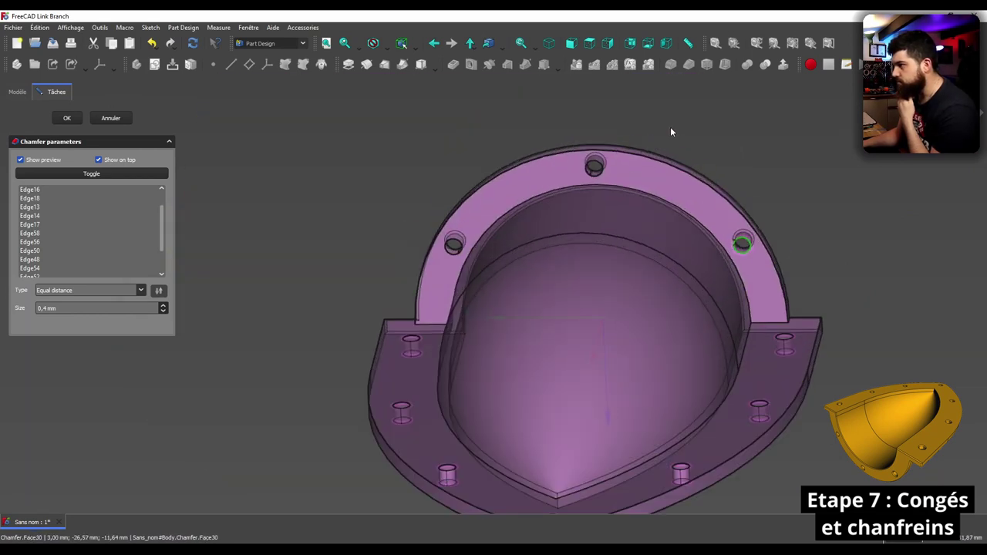
{"action": "left_click", "coordinate": [595, 173]}
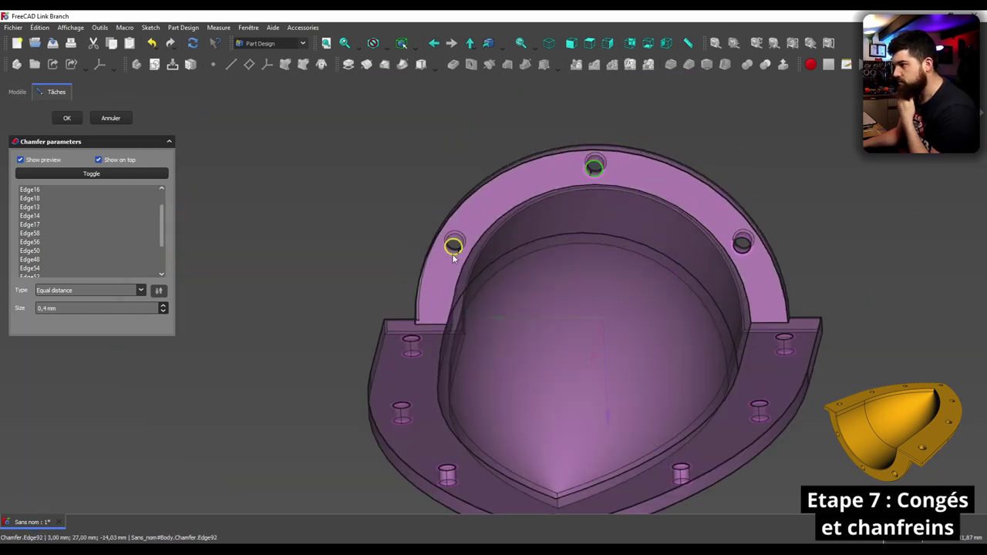
{"action": "left_click", "coordinate": [454, 255]}
{"action": "middle_click_drag", "start_coordinate": [285, 168], "coordinate": [802, 326]}
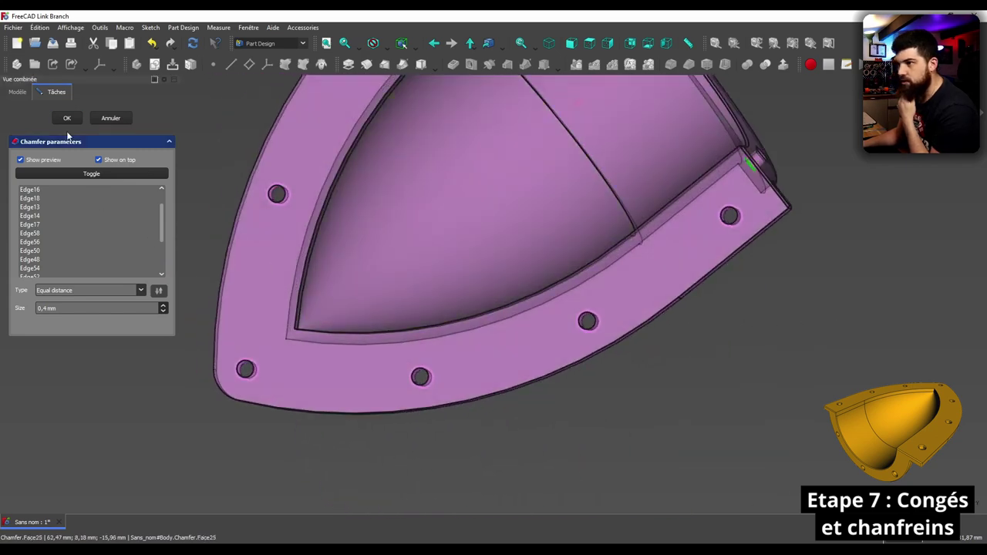
{"action": "left_click", "coordinate": [66, 118]}
Inspect the finished chamfered shell from several angles, then select Body in the tree.
{"action": "scroll", "coordinate": [661, 275], "scroll_direction": "down", "scroll_amount": 5}
{"action": "mouse_move", "coordinate": [704, 336]}
{"action": "middle_mouse_down"}
{"action": "mouse_move", "coordinate": [474, 179]}
{"action": "mouse_move", "coordinate": [722, 132]}
{"action": "middle_mouse_up"}
{"action": "scroll", "coordinate": [595, 151], "scroll_direction": "up", "scroll_amount": 3}
{"action": "scroll", "coordinate": [705, 254], "scroll_direction": "up", "scroll_amount": 3}
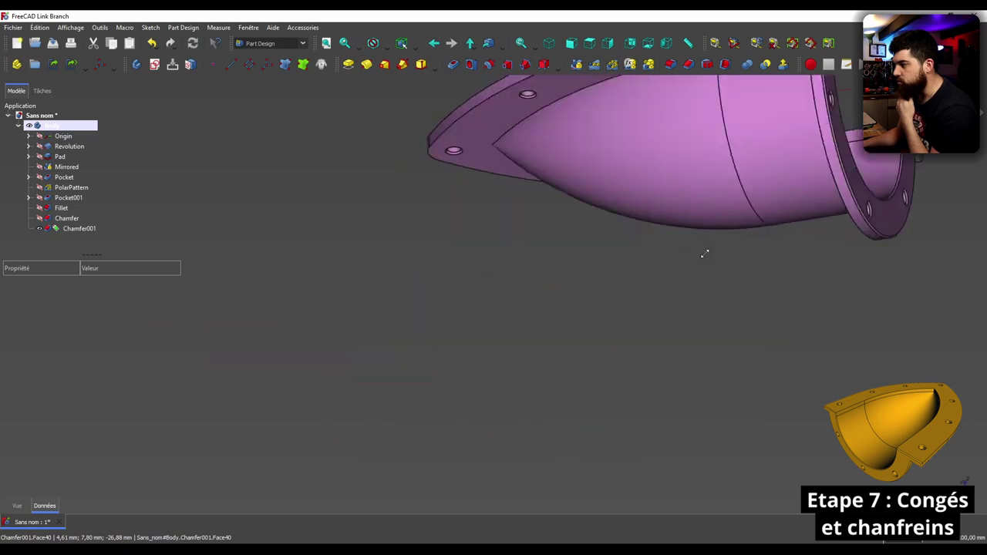
{"action": "mouse_move", "coordinate": [704, 254]}
{"action": "middle_mouse_down"}
{"action": "mouse_move", "coordinate": [732, 356]}
{"action": "mouse_move", "coordinate": [653, 138]}
{"action": "mouse_move", "coordinate": [501, 466]}
{"action": "mouse_move", "coordinate": [604, 322]}
{"action": "mouse_move", "coordinate": [452, 312]}
{"action": "mouse_move", "coordinate": [717, 136]}
{"action": "mouse_move", "coordinate": [700, 189]}
{"action": "middle_mouse_up"}
{"action": "scroll", "coordinate": [584, 223], "scroll_direction": "down", "scroll_amount": 3}
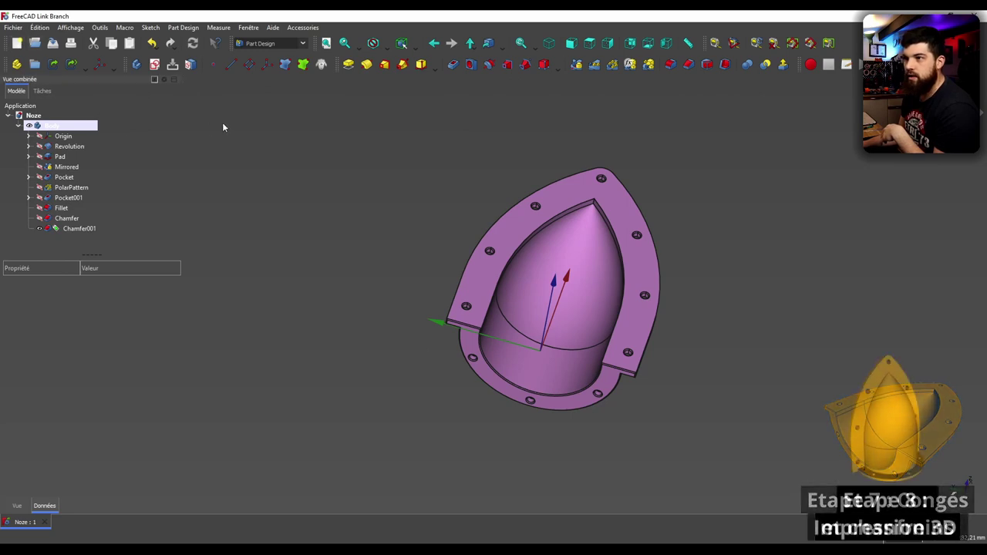
{"action": "mouse_move", "coordinate": [394, 146]}
{"action": "middle_mouse_down"}
{"action": "mouse_move", "coordinate": [498, 384]}
{"action": "mouse_move", "coordinate": [209, 120]}
{"action": "middle_mouse_up"}
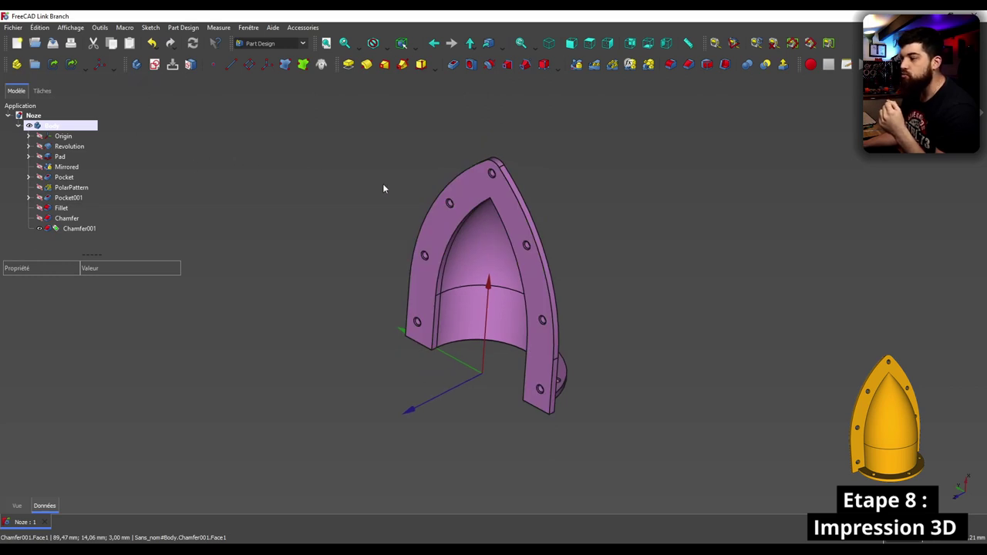
{"action": "middle_click_drag", "start_coordinate": [384, 188], "coordinate": [489, 227]}
{"action": "scroll", "coordinate": [412, 209], "scroll_direction": "up", "scroll_amount": 2}
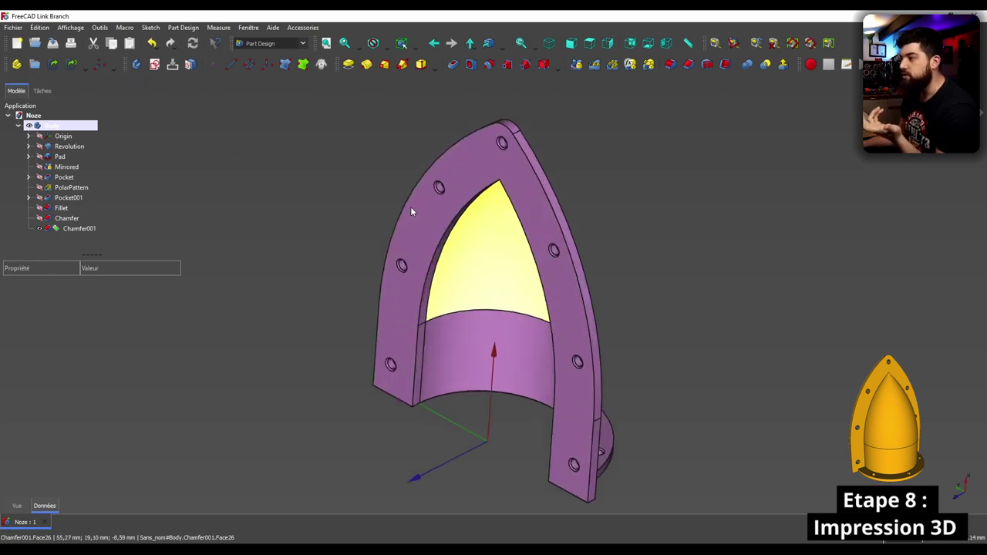
{"action": "left_click", "coordinate": [55, 130]}
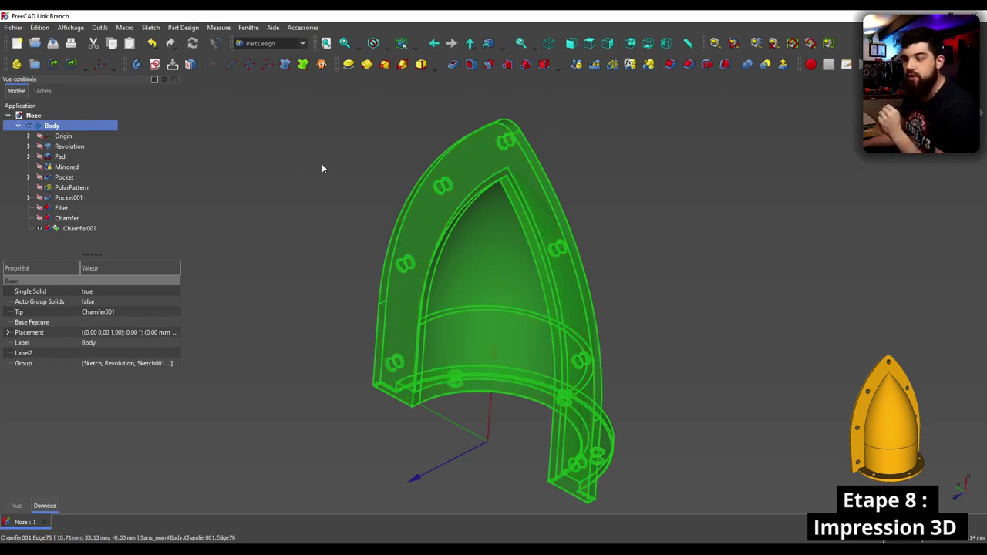
Export the Body via Fichier > Exporter as an STL Mesh into hovercraft\production.
{"action": "left_click", "coordinate": [17, 28]}
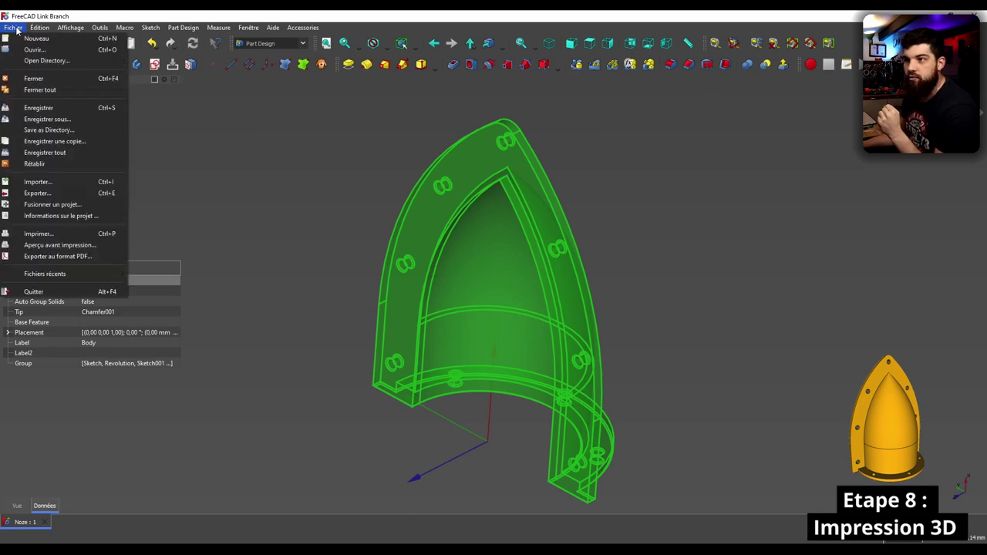
{"action": "left_click", "coordinate": [39, 191]}
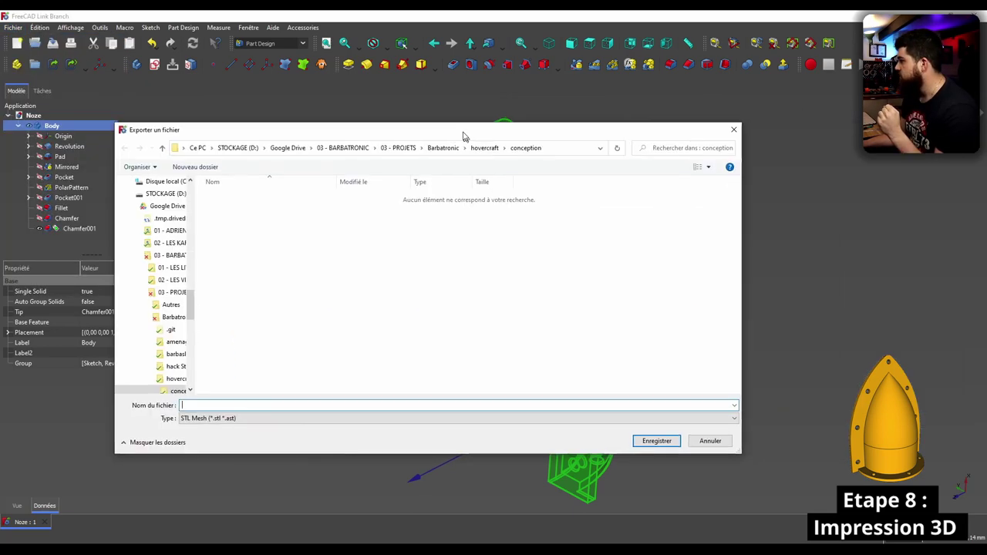
{"action": "left_click_drag", "start_coordinate": [463, 137], "coordinate": [528, 68]}
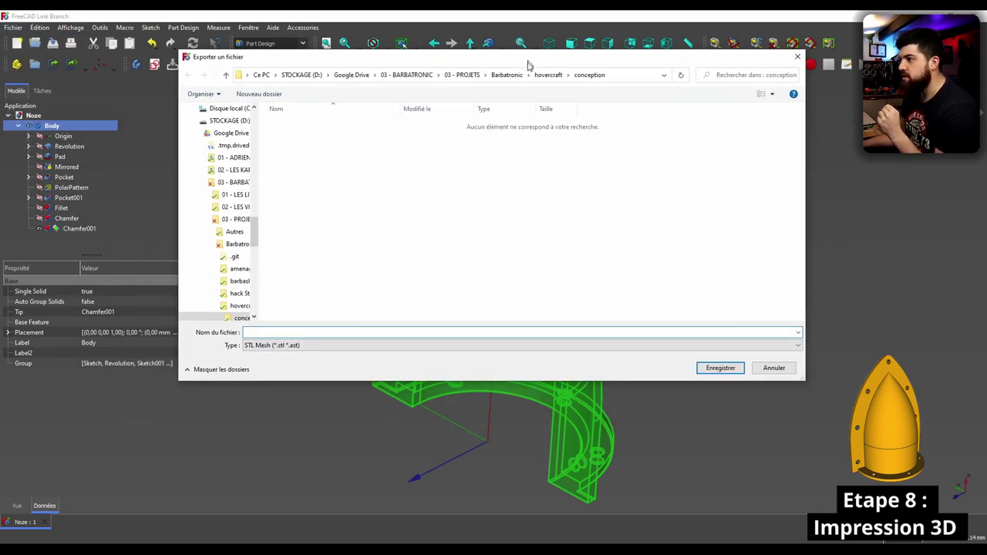
{"action": "left_click", "coordinate": [270, 352]}
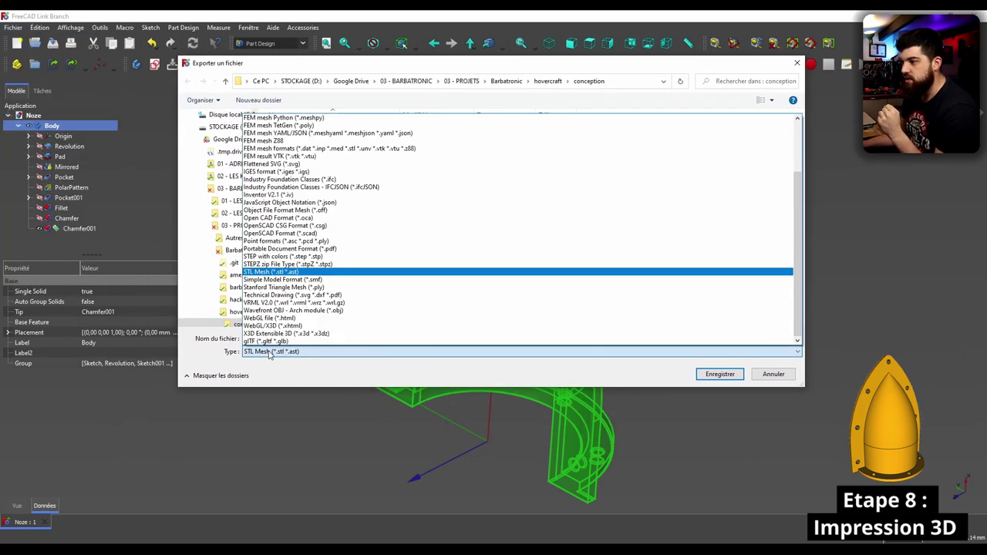
{"action": "left_click", "coordinate": [284, 273]}
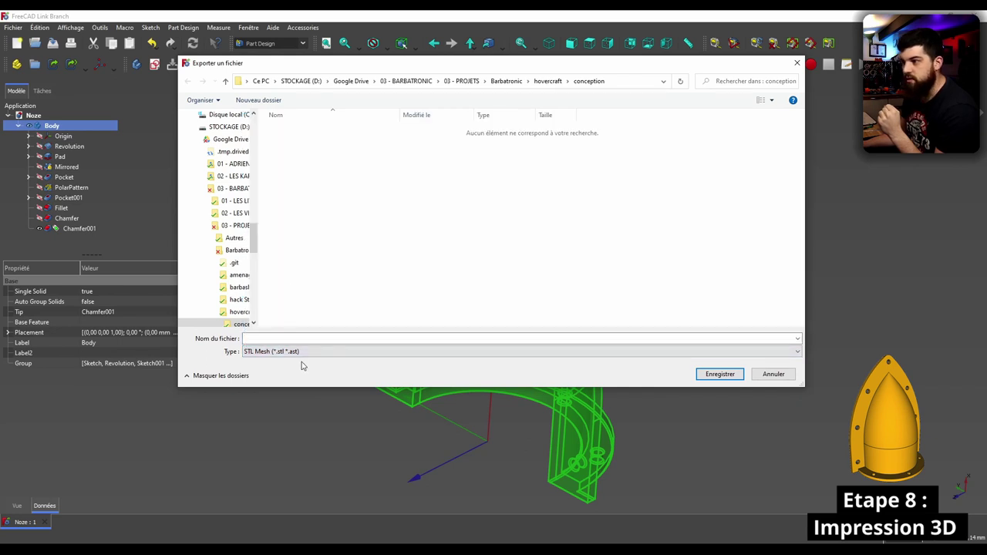
{"action": "left_click", "coordinate": [549, 81]}
{"action": "double_click", "coordinate": [347, 142]}
{"action": "type", "text": "Noze"}
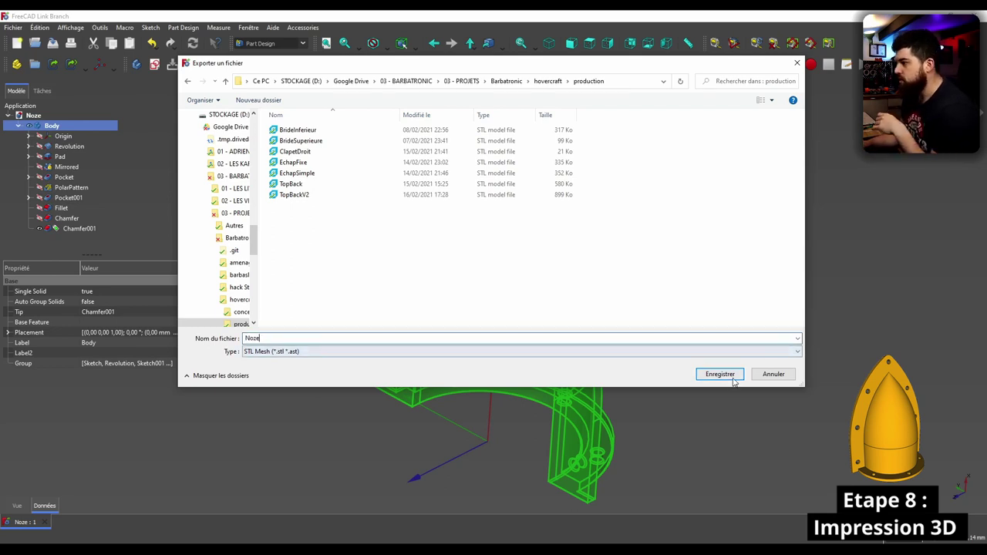
{"action": "left_click", "coordinate": [721, 375]}
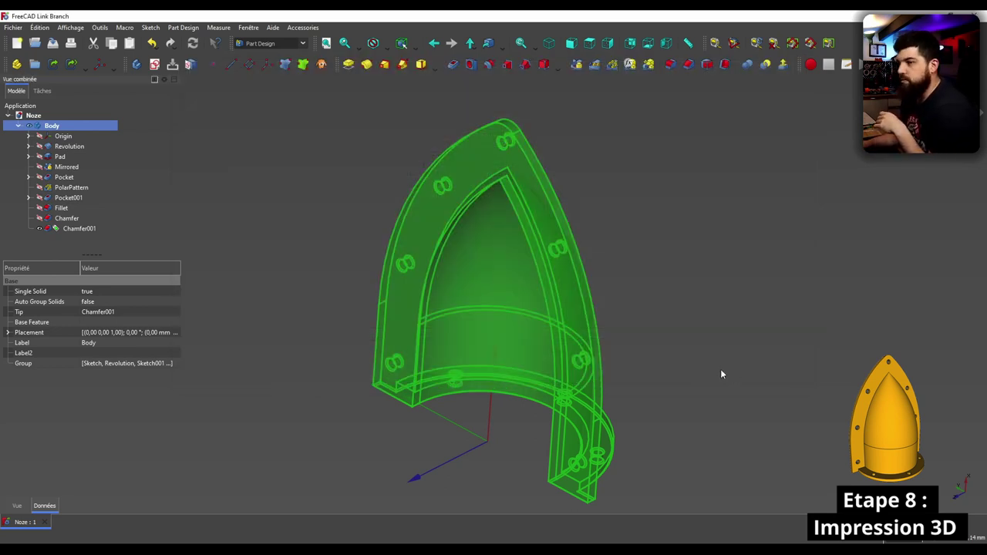
Rotate the UMO_Noze part so it stands upright on the build plate.
{"action": "left_click", "coordinate": [666, 235]}
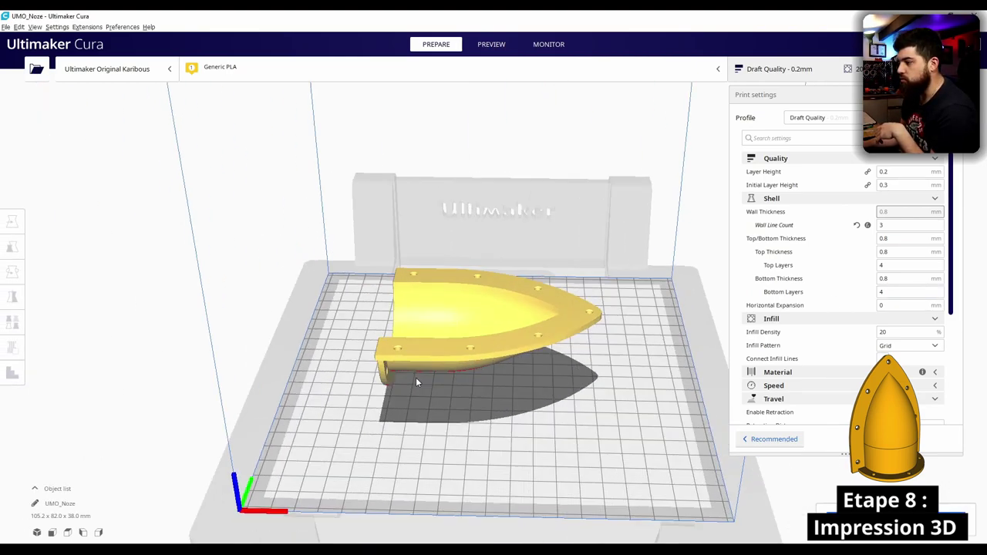
{"action": "left_click", "coordinate": [458, 345]}
{"action": "mouse_move", "coordinate": [378, 232]}
{"action": "left_mouse_down"}
{"action": "mouse_move", "coordinate": [345, 217]}
{"action": "mouse_move", "coordinate": [335, 231]}
{"action": "left_mouse_up"}
{"action": "left_click", "coordinate": [326, 370]}
{"action": "mouse_move", "coordinate": [326, 371]}
{"action": "right_mouse_down"}
{"action": "mouse_move", "coordinate": [544, 385]}
{"action": "mouse_move", "coordinate": [552, 405]}
{"action": "right_mouse_up"}
Inspect the sliced part and limit the preview to its lower printed layers.
{"action": "scroll", "coordinate": [507, 420], "scroll_direction": "down", "scroll_amount": 5}
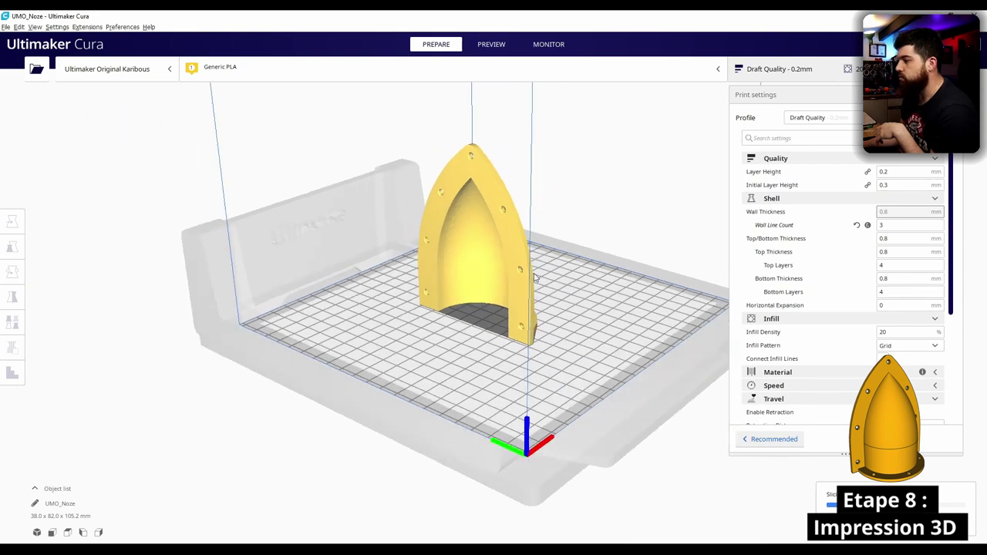
{"action": "scroll", "coordinate": [507, 420], "scroll_direction": "up", "scroll_amount": 5}
{"action": "mouse_move", "coordinate": [507, 421]}
{"action": "right_mouse_down"}
{"action": "mouse_move", "coordinate": [507, 322]}
{"action": "mouse_move", "coordinate": [416, 324]}
{"action": "right_mouse_up"}
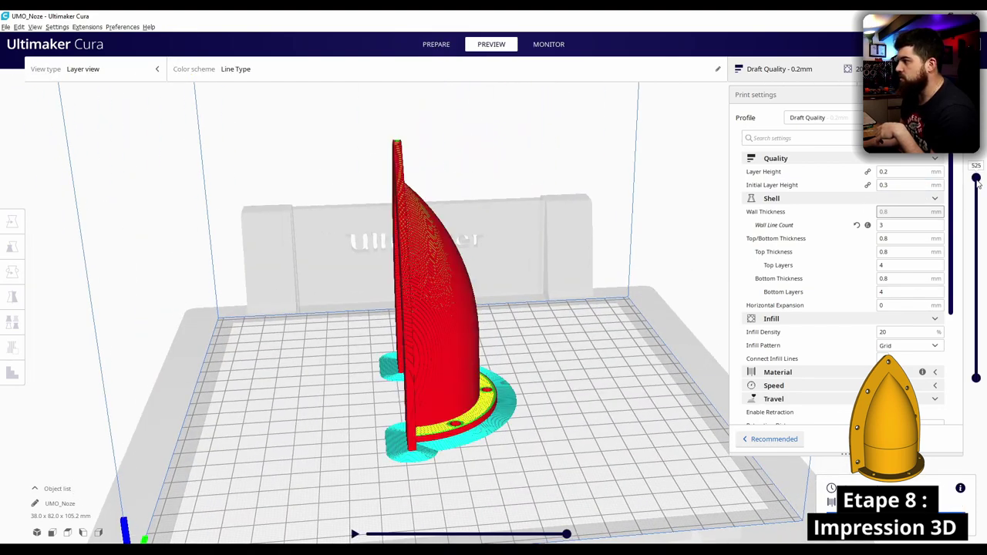
{"action": "right_click_drag", "start_coordinate": [644, 333], "coordinate": [681, 196]}
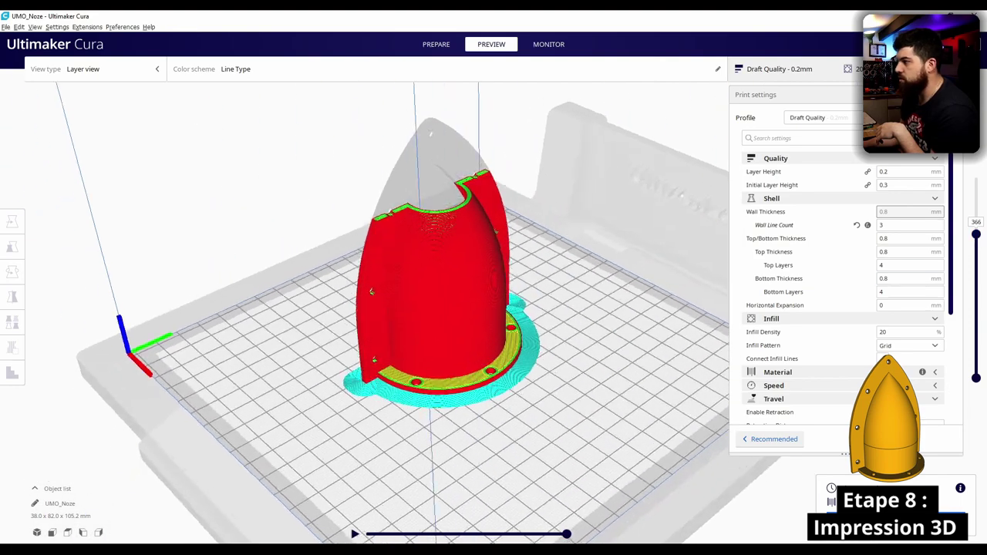
{"action": "mouse_move", "coordinate": [977, 236]}
{"action": "left_mouse_down"}
{"action": "mouse_move", "coordinate": [984, 383]}
{"action": "mouse_move", "coordinate": [977, 177]}
{"action": "mouse_move", "coordinate": [964, 290]}
{"action": "left_mouse_up"}
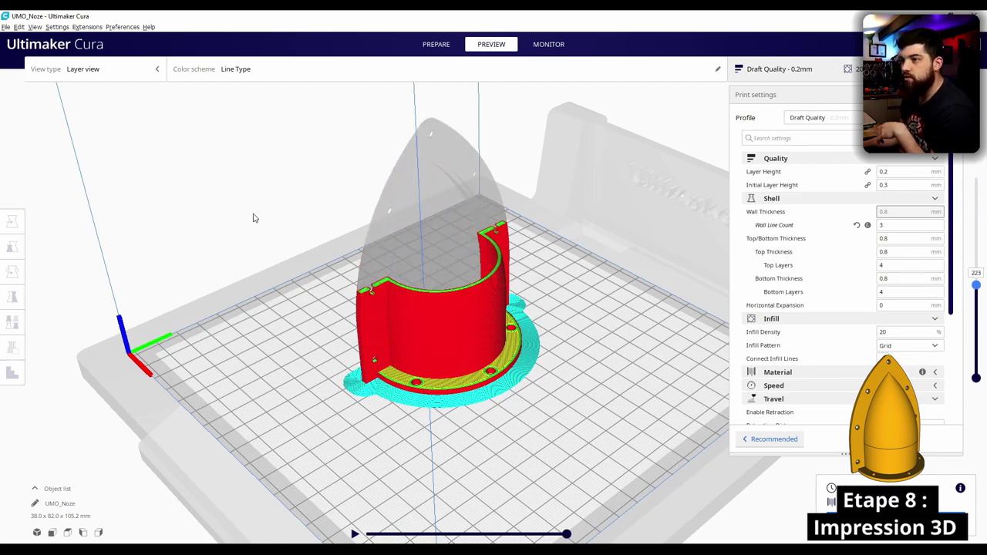
{"action": "right_click_drag", "start_coordinate": [254, 218], "coordinate": [481, 323]}
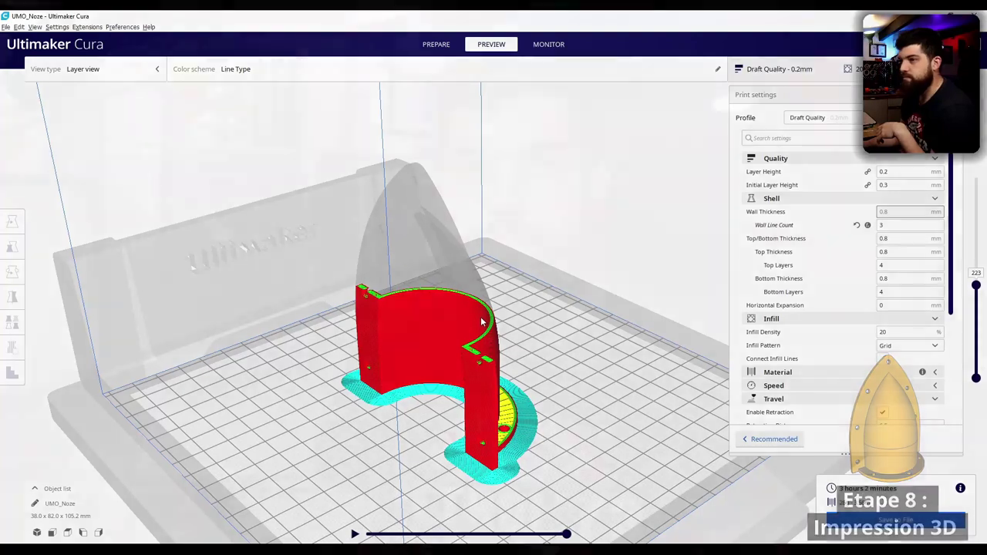